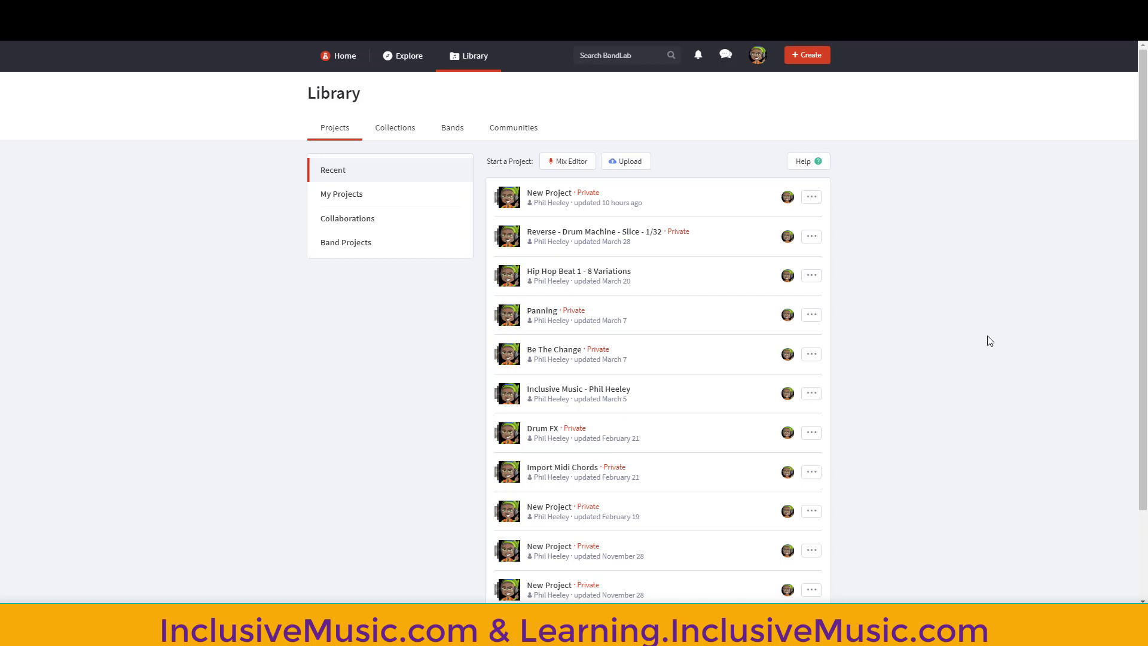
# - Create a new project and open the Deep House Essentials pack in the loop browser
pyautogui.click(806, 57)
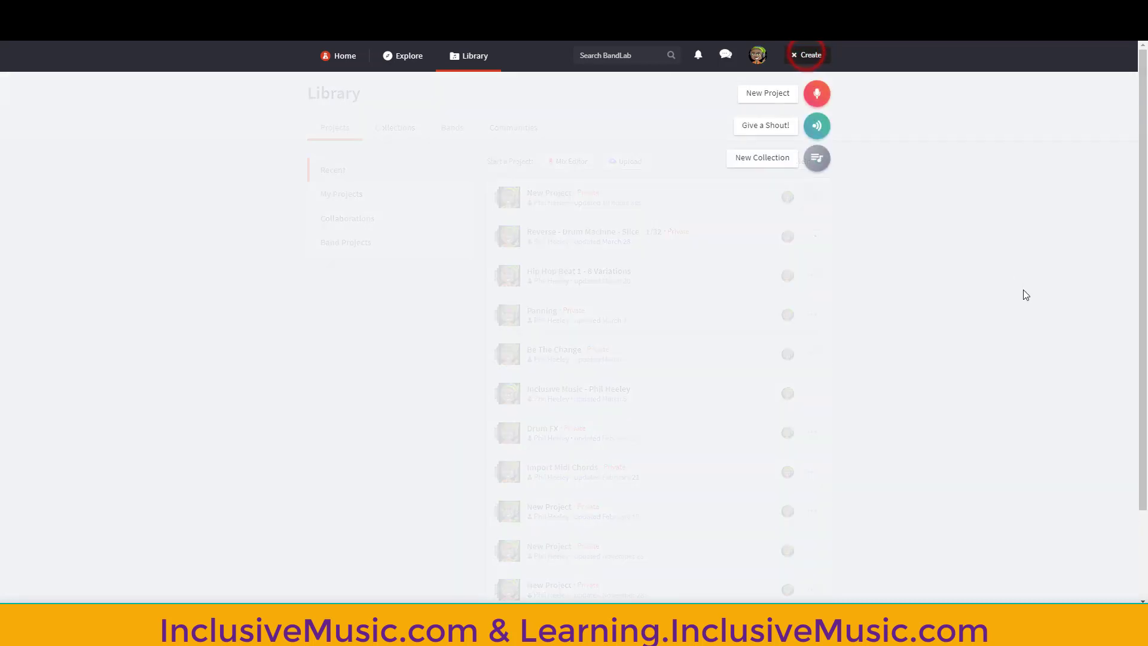
pyautogui.click(766, 96)
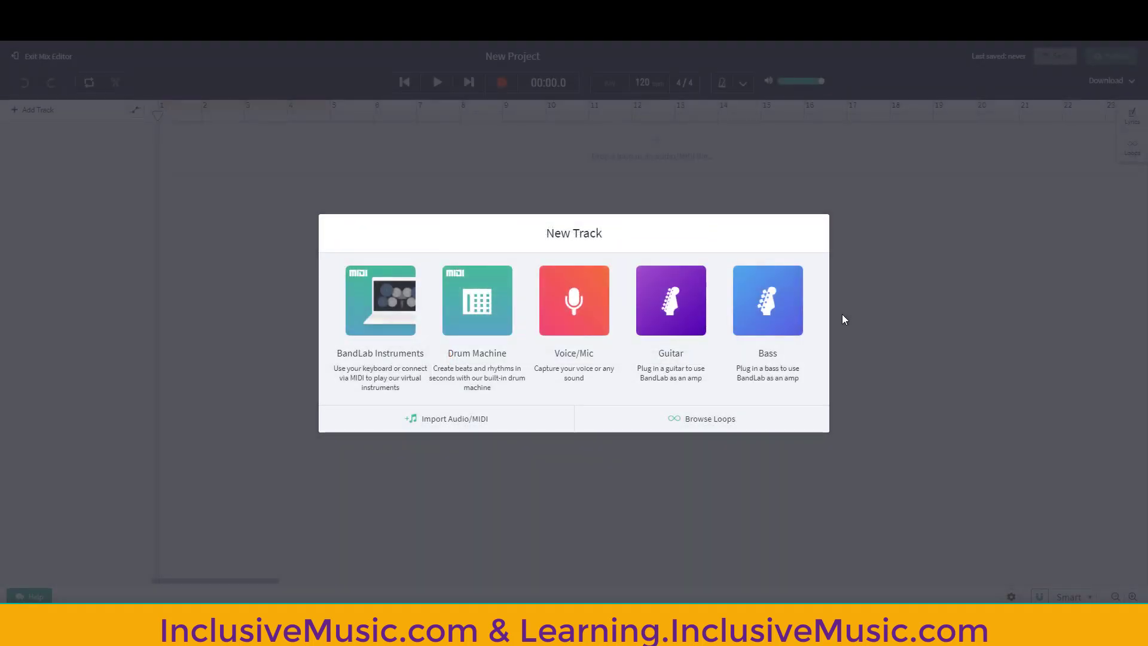
pyautogui.click(725, 419)
pyautogui.scroll(-15, 957, 362)
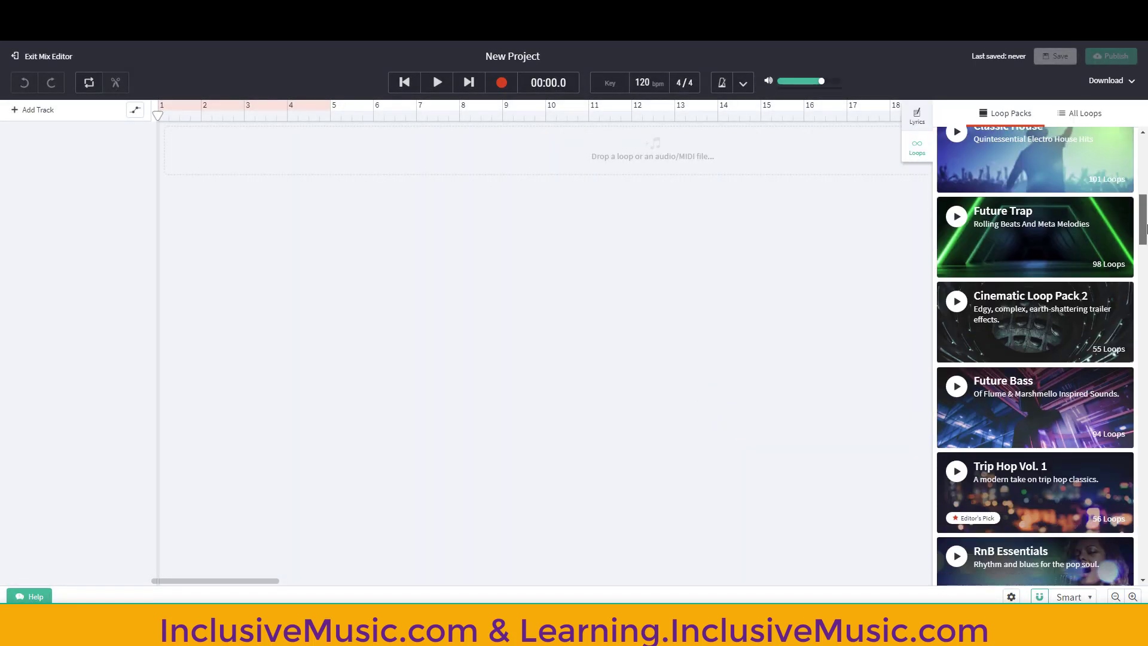
pyautogui.scroll(-8, 1095, 347)
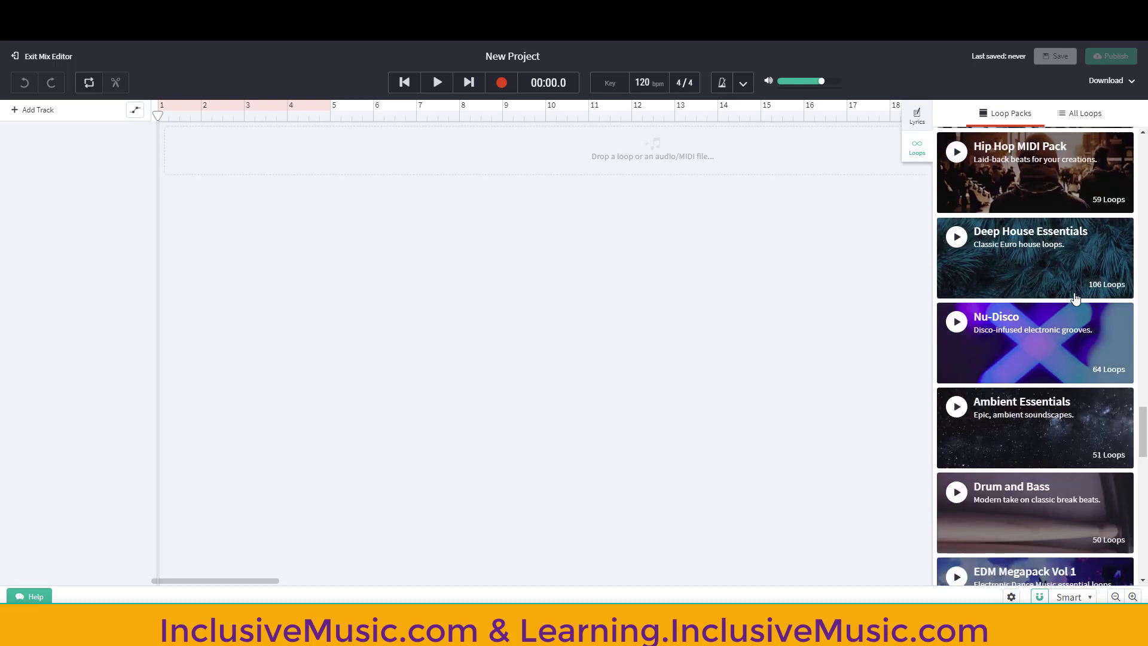
pyautogui.click(1018, 269)
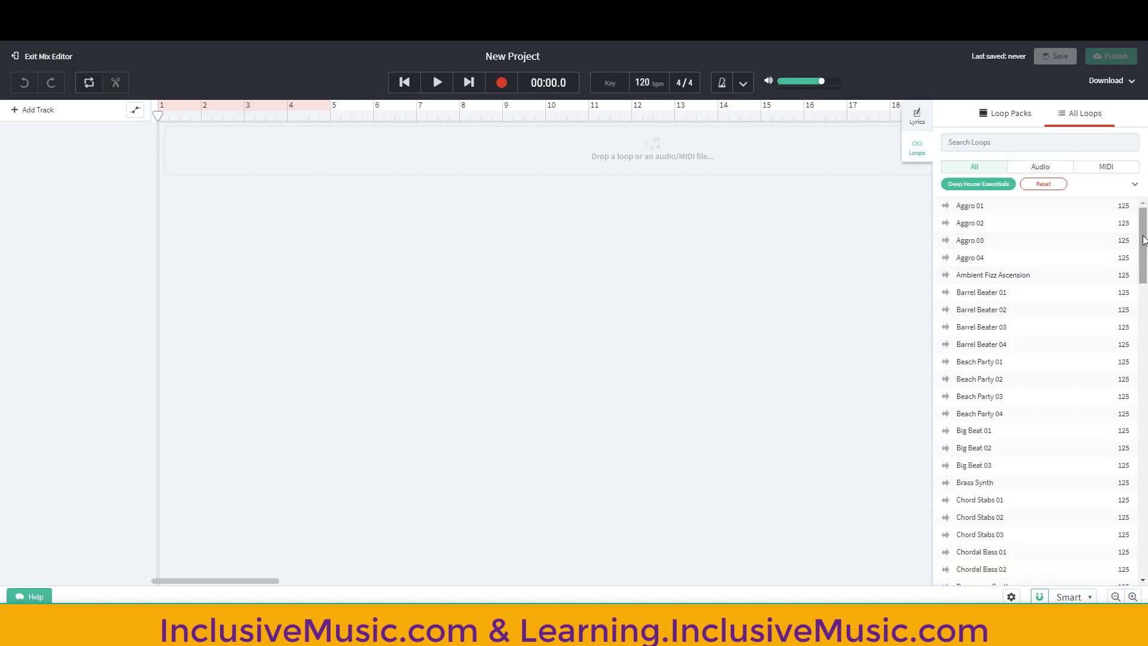
# - Look through the Deep House Essentials loops and preview Wow Bass
pyautogui.moveTo(1143, 238); pyautogui.dragTo(1144, 514)
pyautogui.scroll(10, 1092, 403)
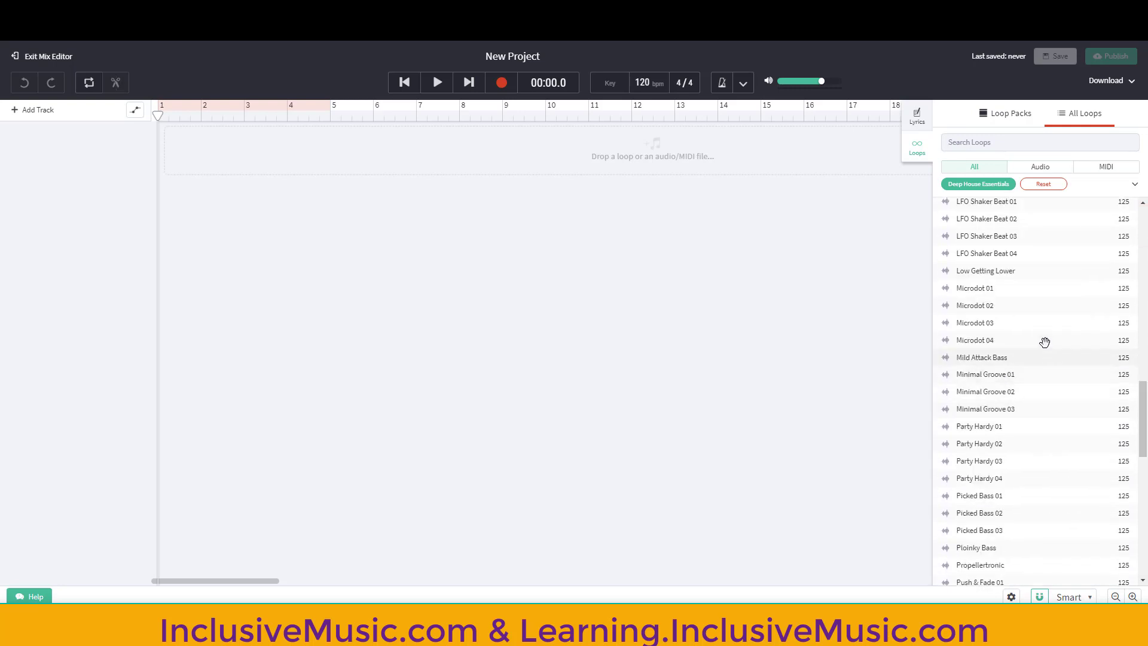
pyautogui.scroll(-10, 1061, 362)
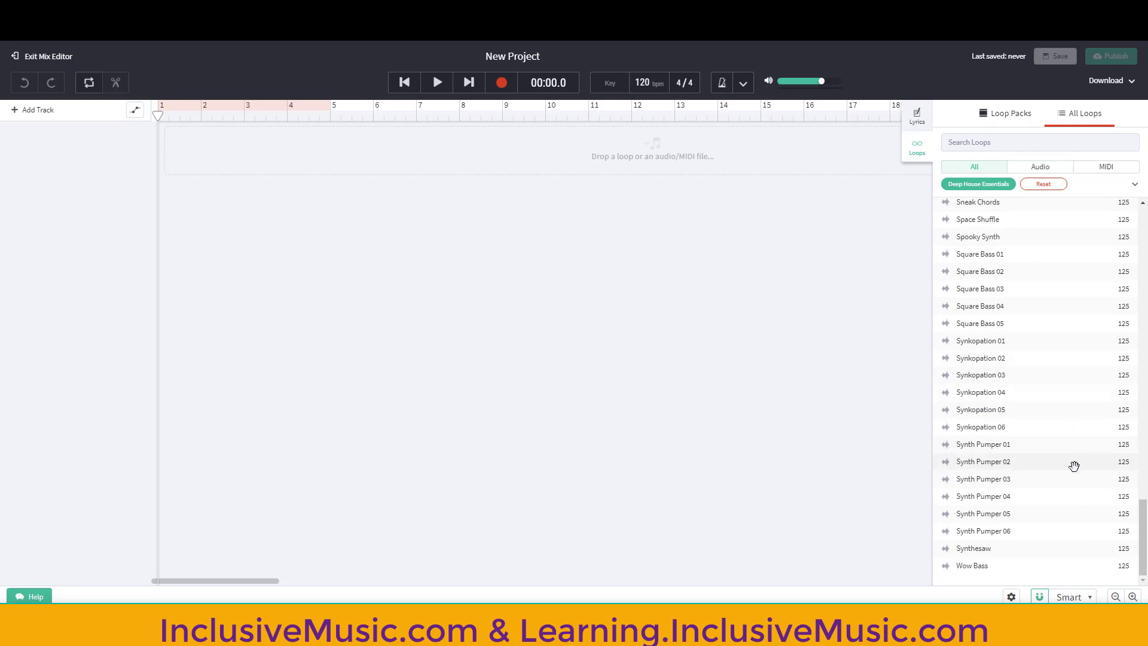
pyautogui.click(981, 565)
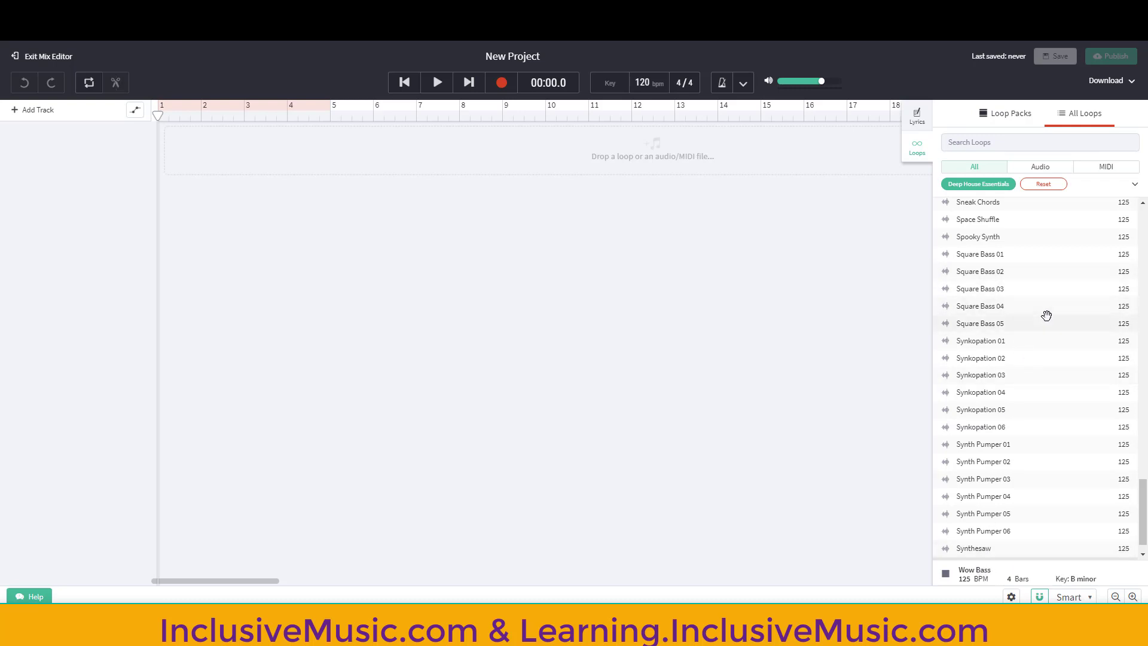
# - Add the Wow Bass loop to a new track starting at bar 1 and play it back
pyautogui.scroll(3, 1046, 315)
pyautogui.scroll(-4, 1046, 315)
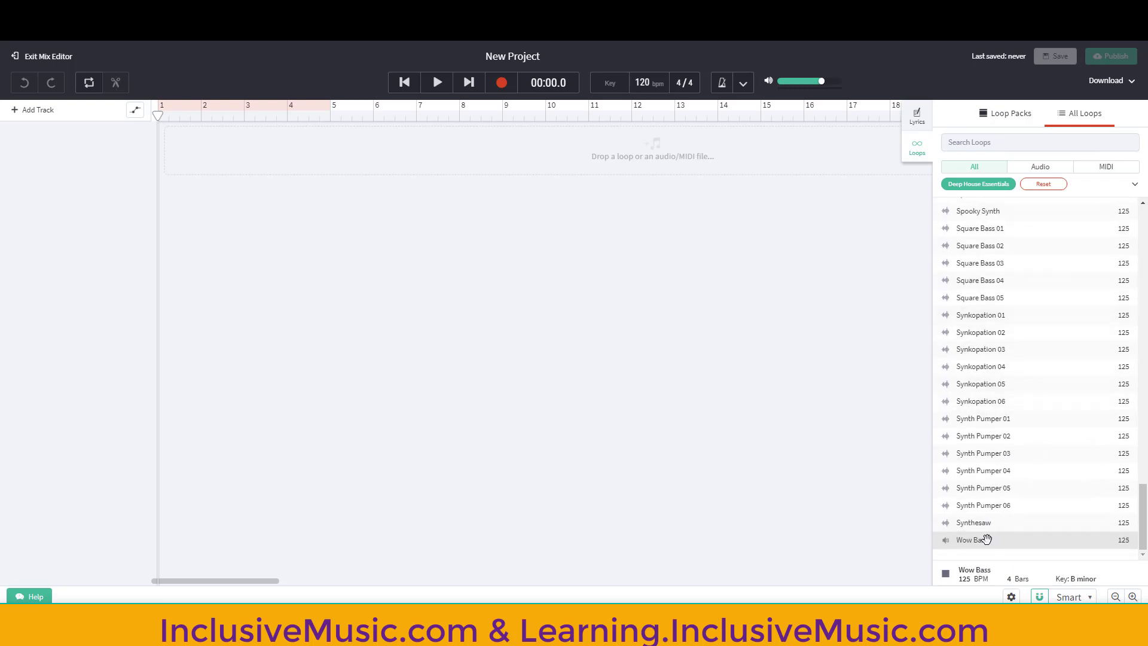
pyautogui.moveTo(981, 539); pyautogui.dragTo(211, 144)
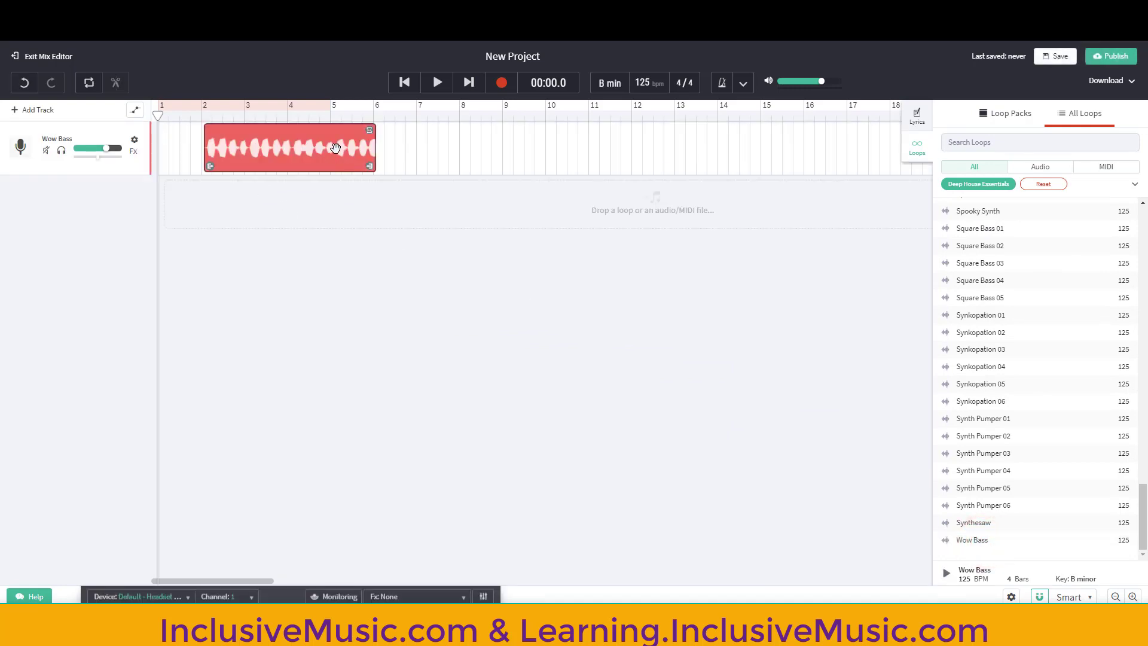
pyautogui.moveTo(341, 155); pyautogui.dragTo(295, 154)
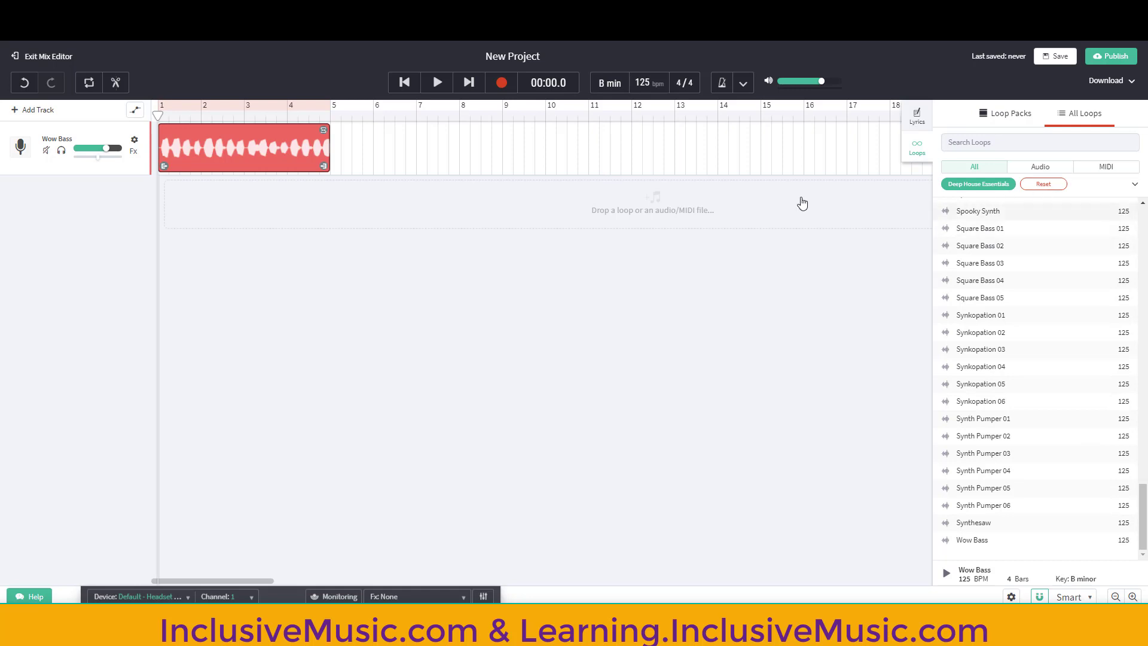
pyautogui.click(436, 84)
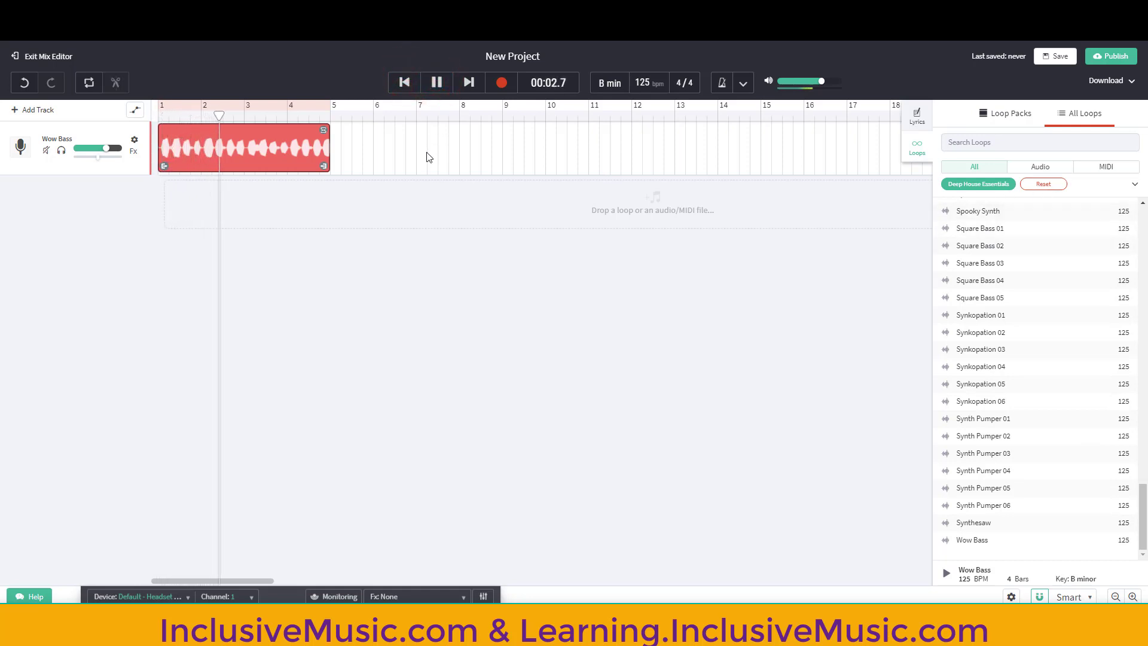
pyautogui.click(436, 84)
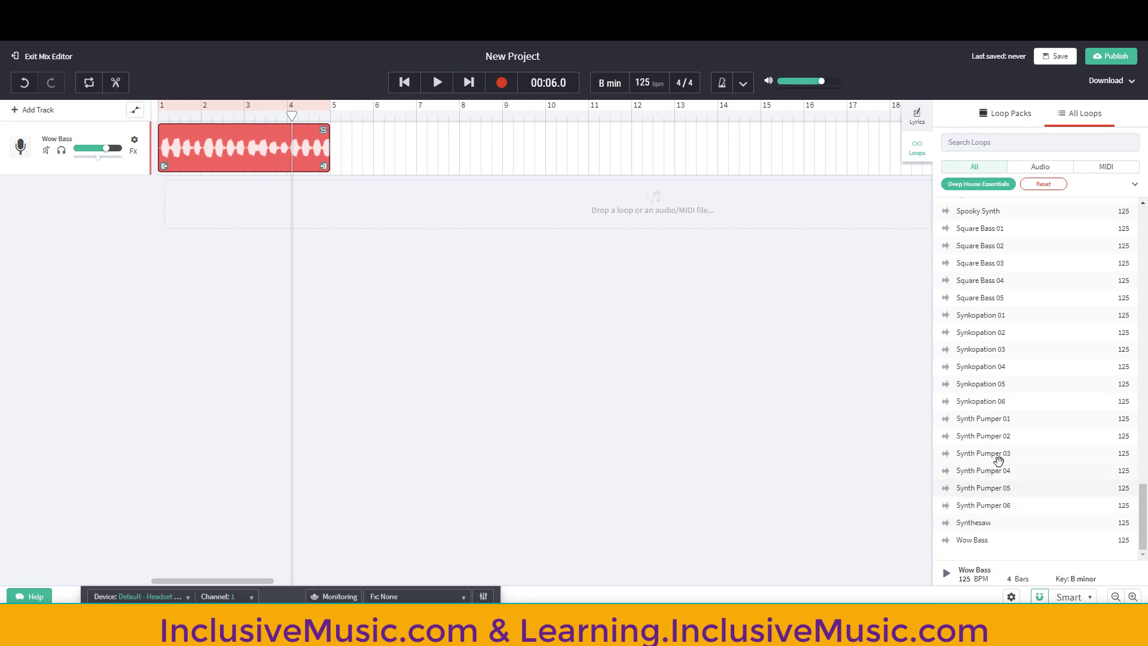
# - Preview the Synth Pumper 01, 02, 03 and 04 loops one after another
pyautogui.click(996, 421)
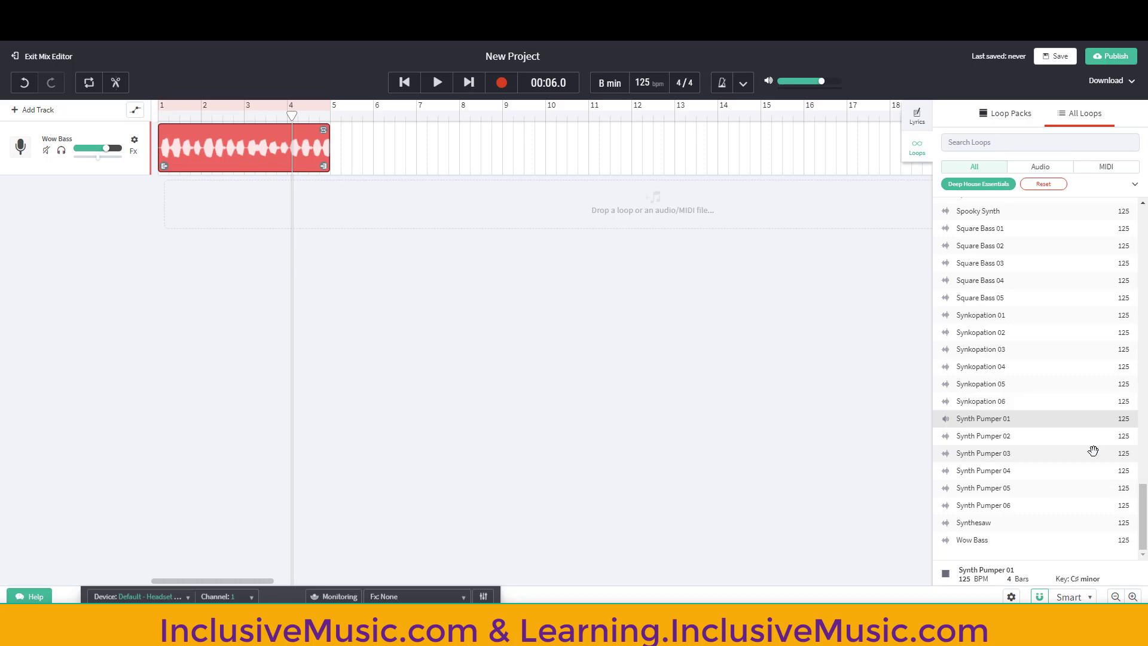
pyautogui.click(996, 437)
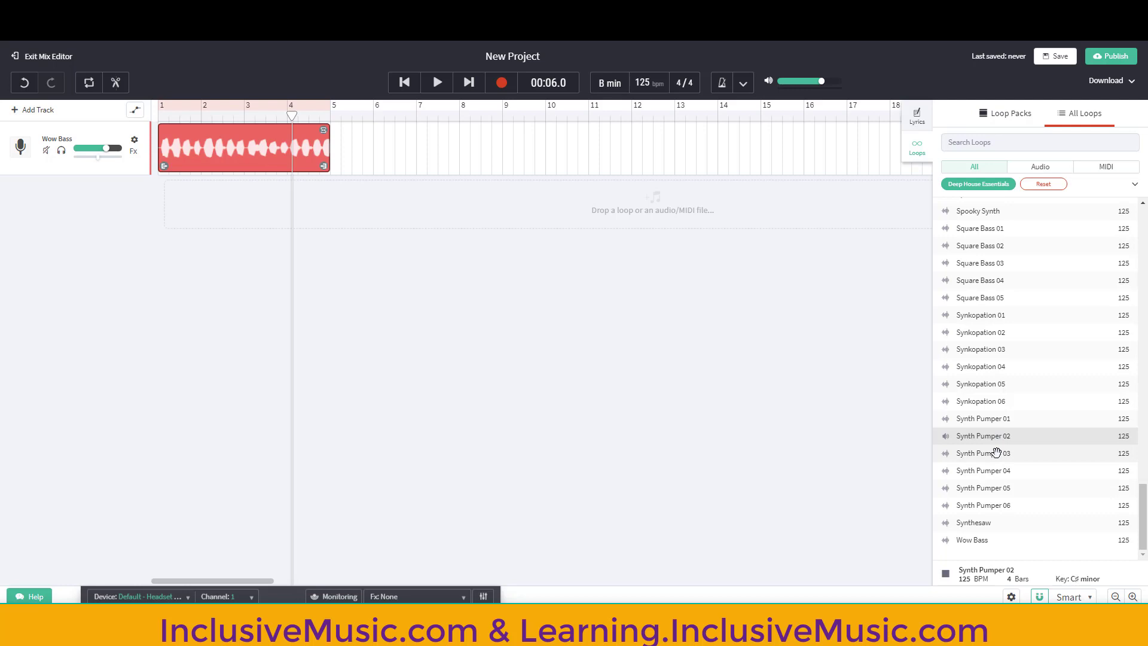
pyautogui.click(996, 453)
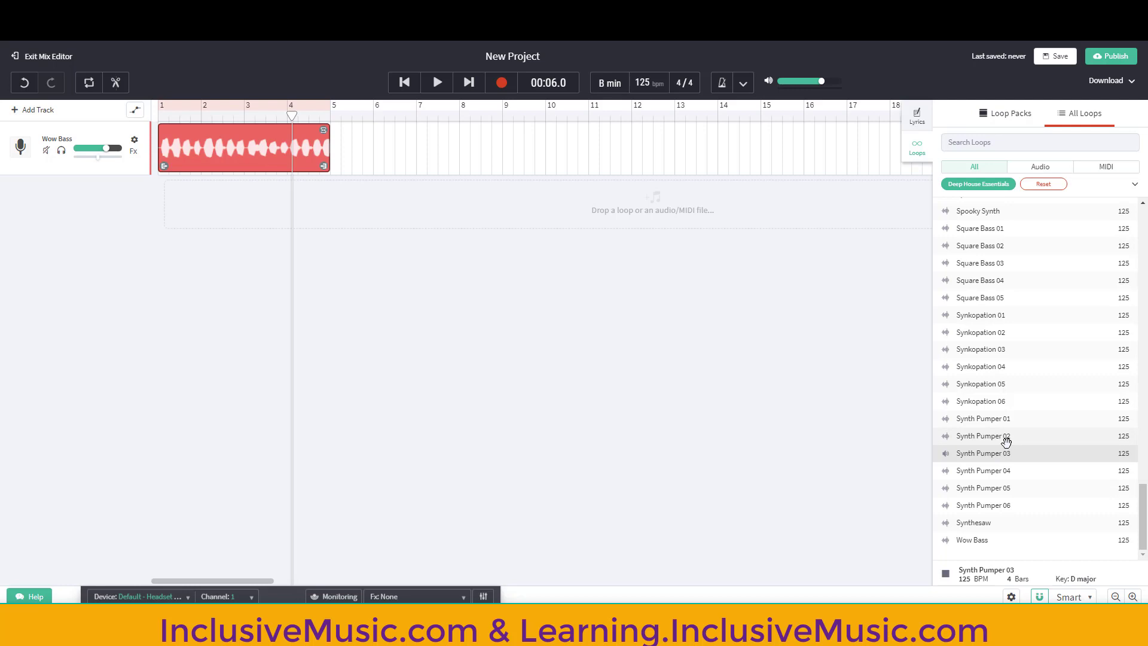
pyautogui.click(1009, 473)
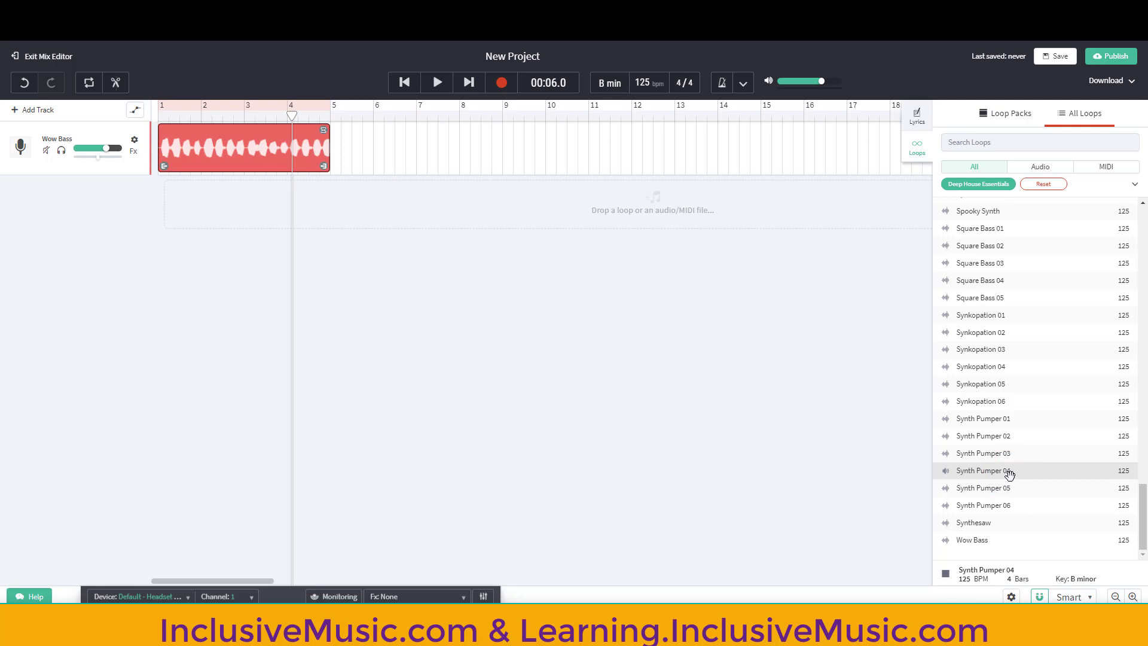
pyautogui.click(992, 476)
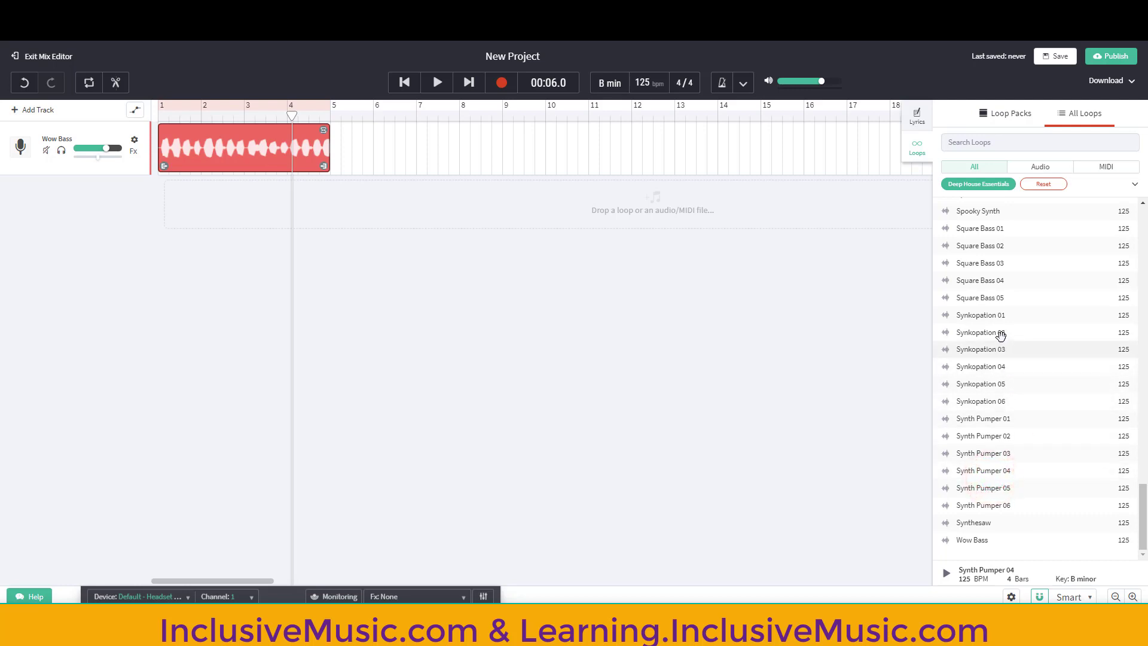
# - Preview the Synkopation 01, 02 and 06 loops and the Square Bass 01 loop
pyautogui.click(988, 315)
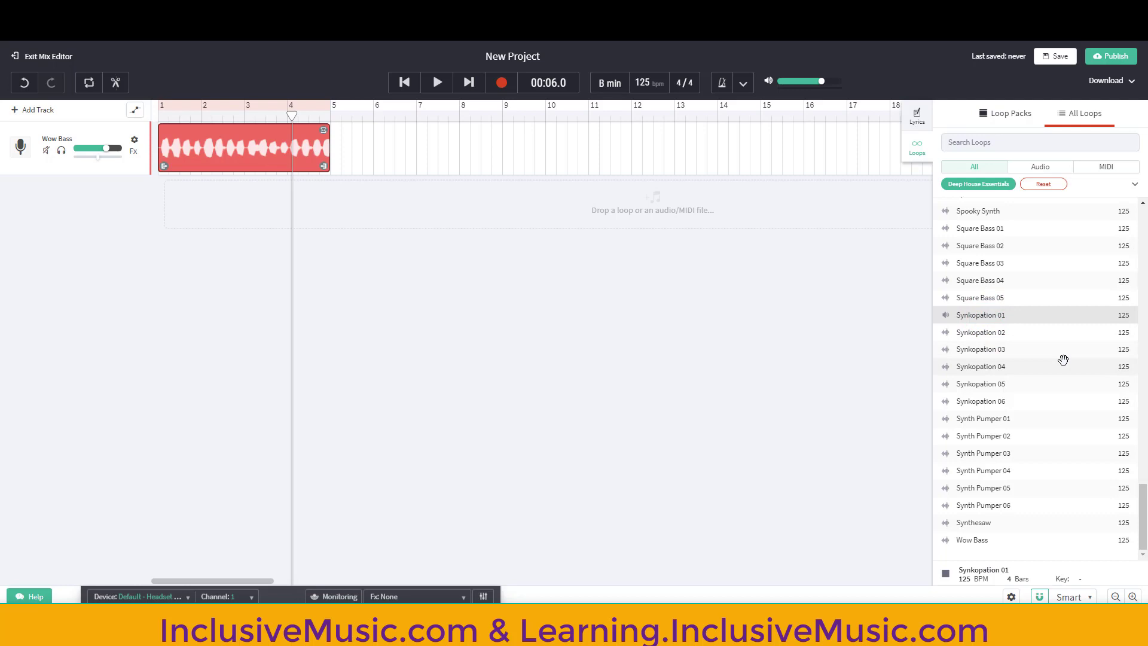
pyautogui.click(992, 335)
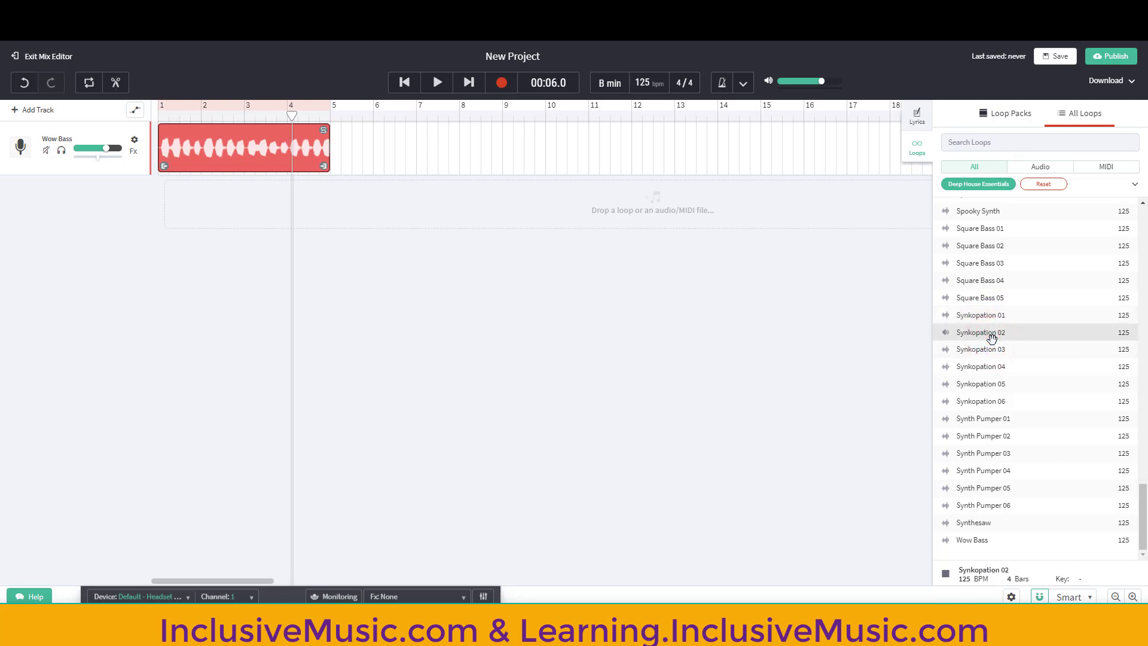
pyautogui.click(995, 401)
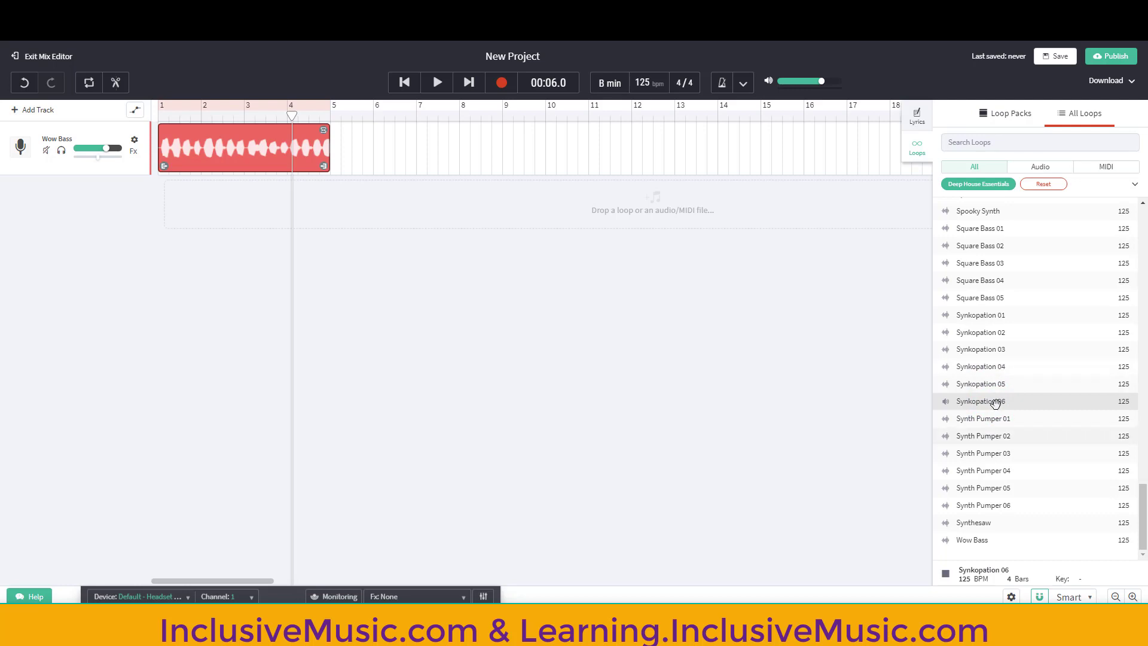
pyautogui.click(987, 403)
pyautogui.scroll(2, 1031, 299)
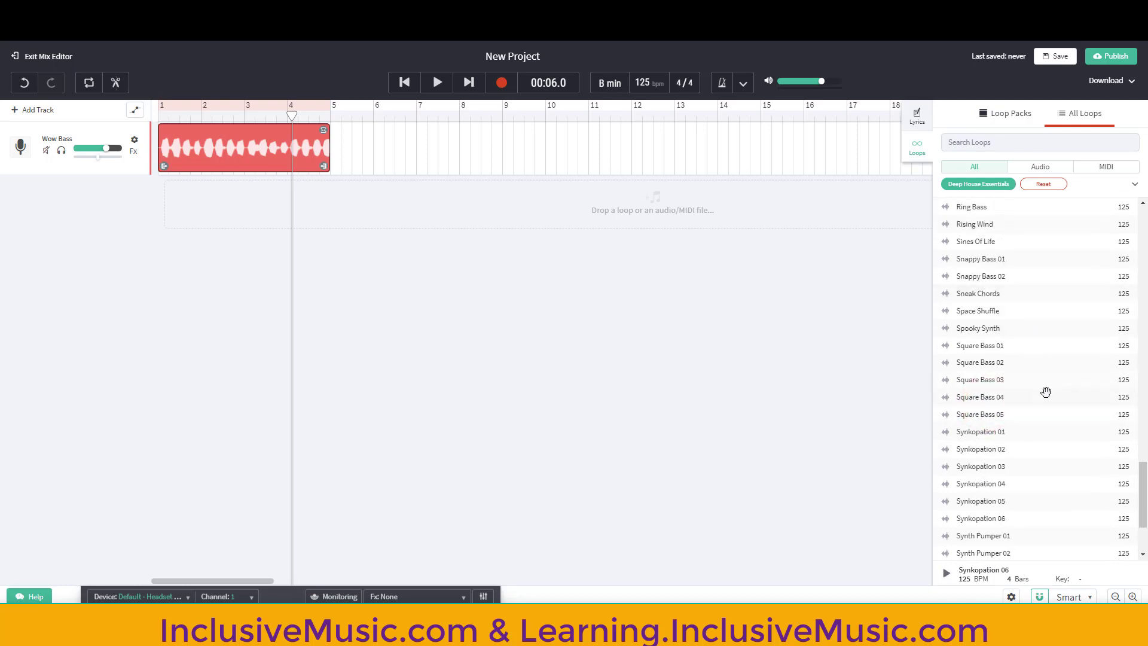
pyautogui.click(1019, 344)
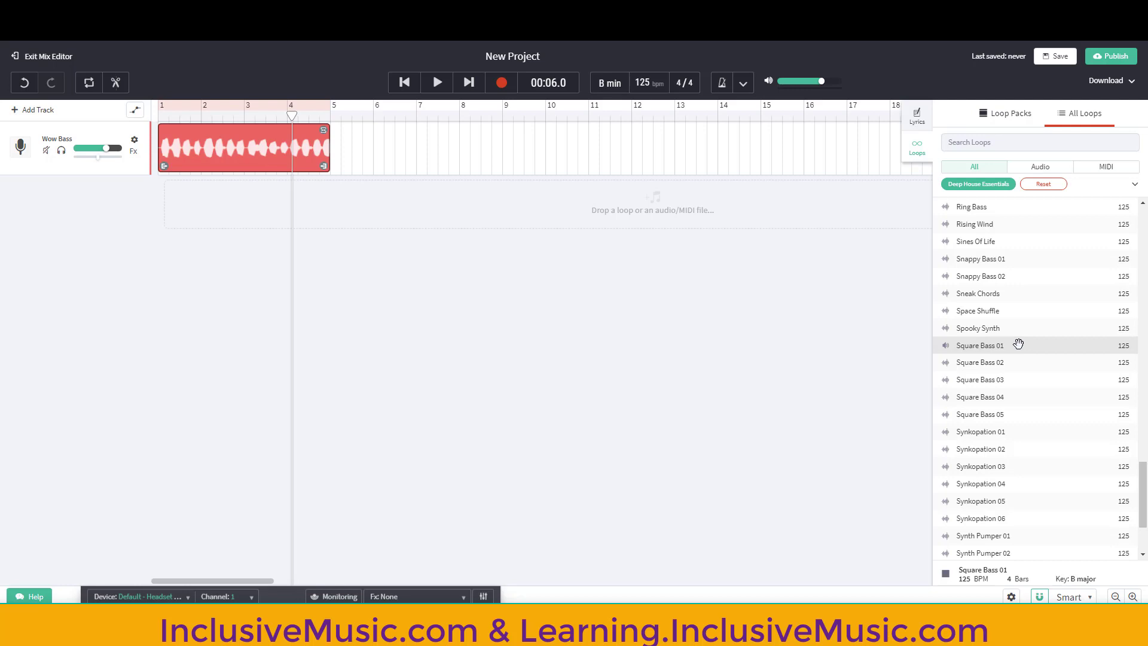
pyautogui.click(1019, 344)
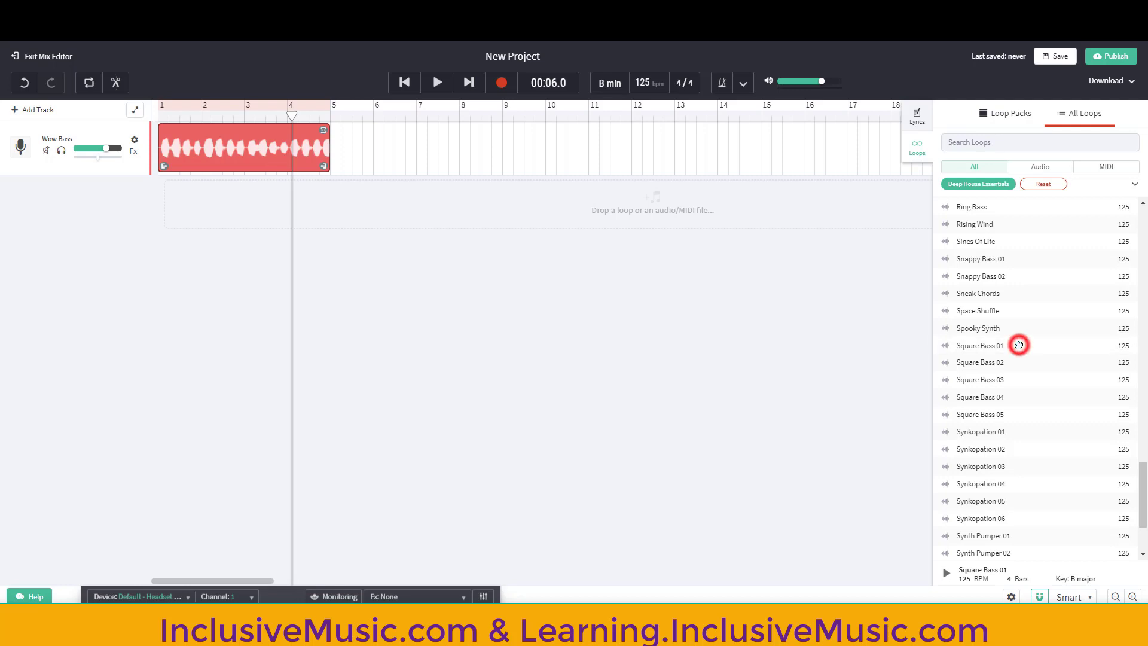
# - Add the Snappy Bass 01 loop at bar 1 on a second track and play it together with Wow Bass
pyautogui.click(1010, 258)
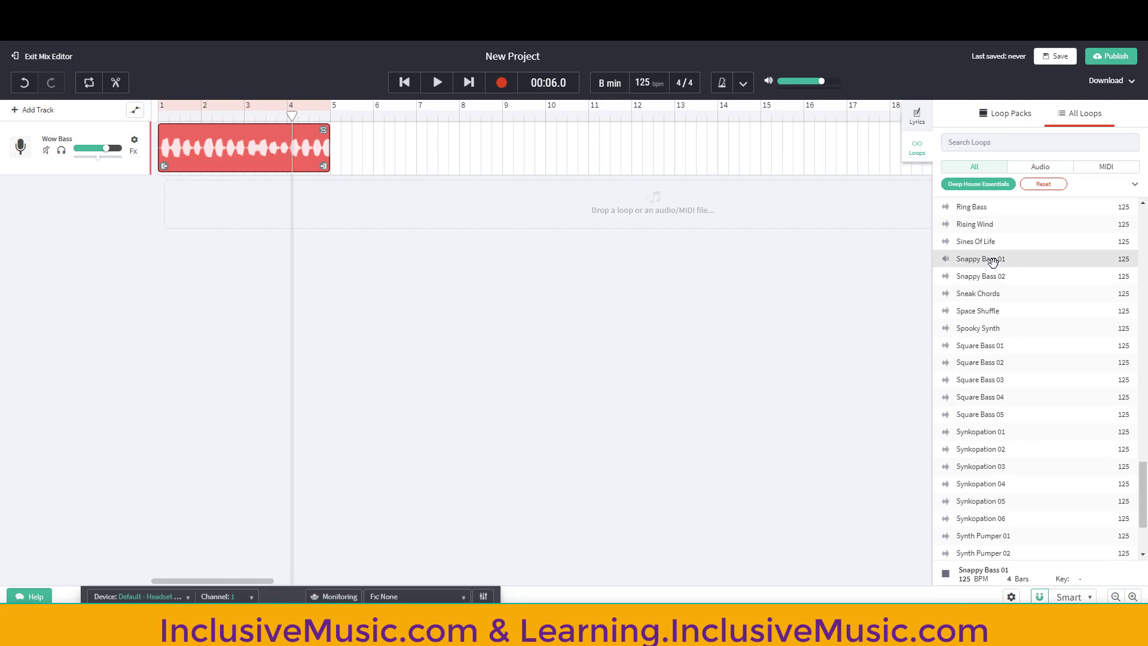
pyautogui.moveTo(992, 261); pyautogui.dragTo(210, 209)
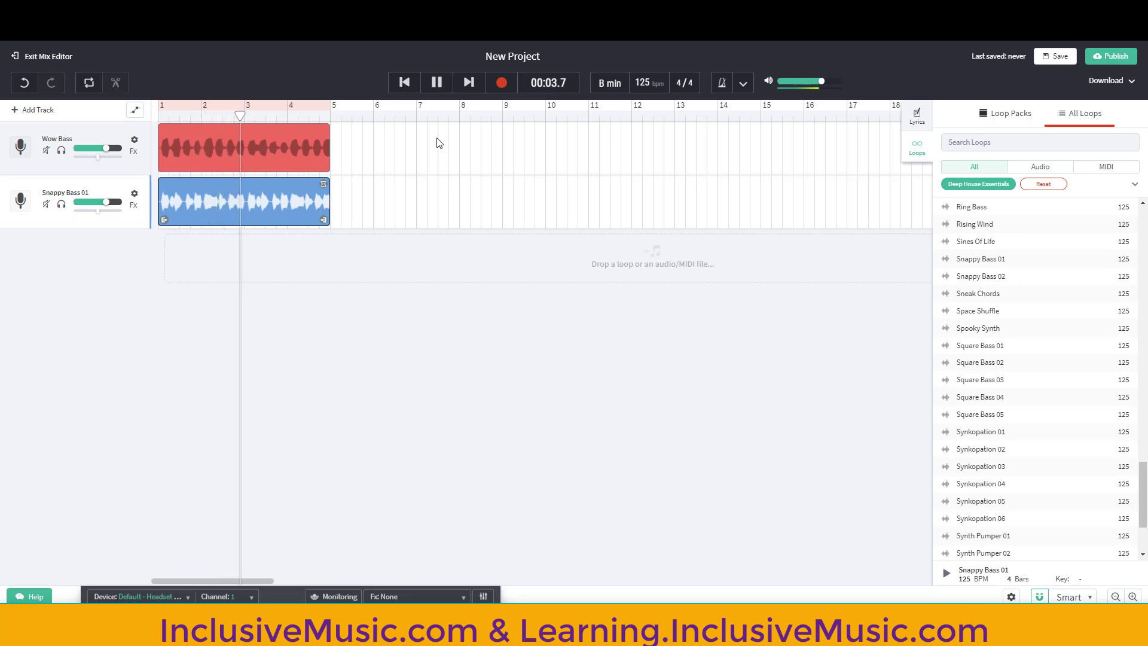
pyautogui.click(437, 84)
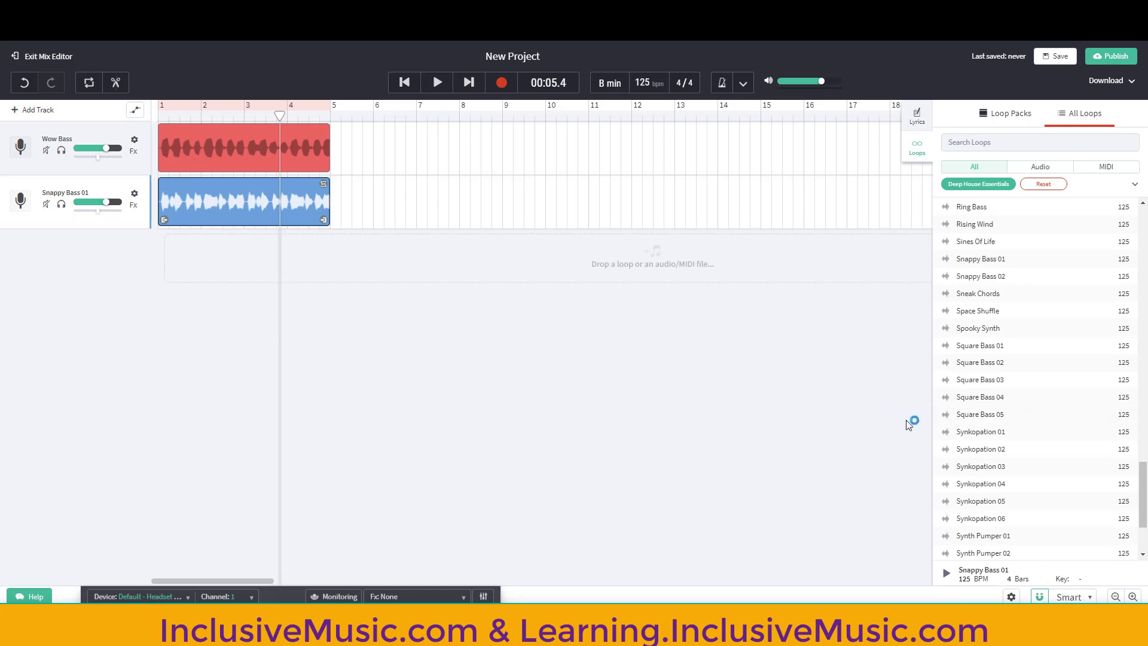
# - Preview the Sneak Chords loop and add it at bar 1 on a third track
pyautogui.click(989, 296)
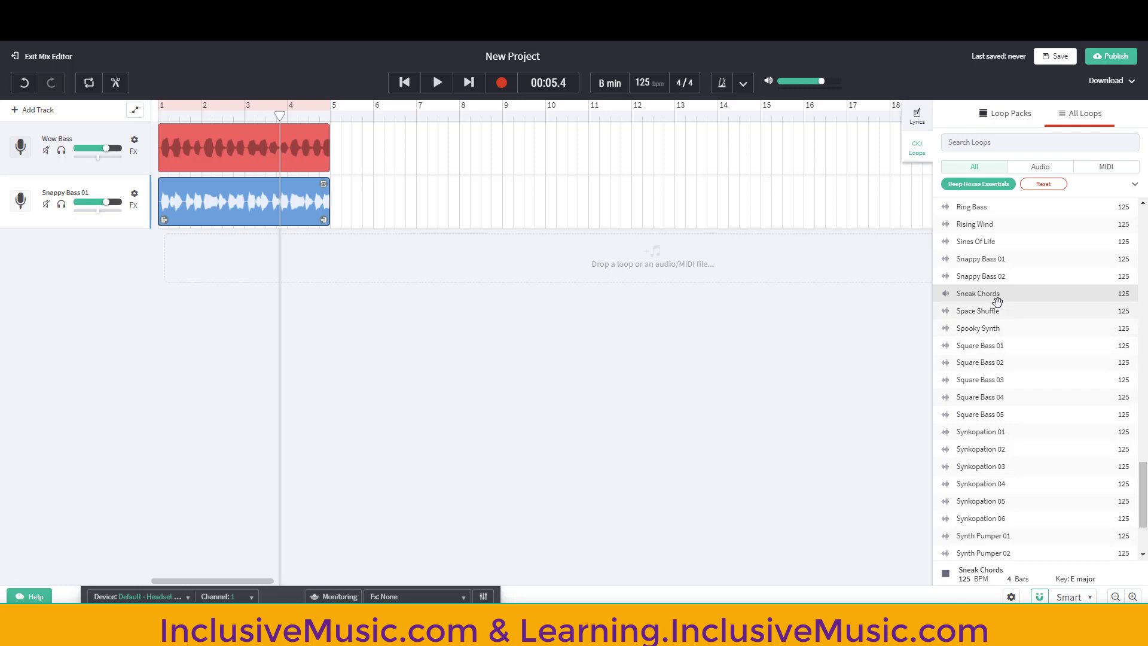
pyautogui.moveTo(1002, 296); pyautogui.dragTo(224, 259)
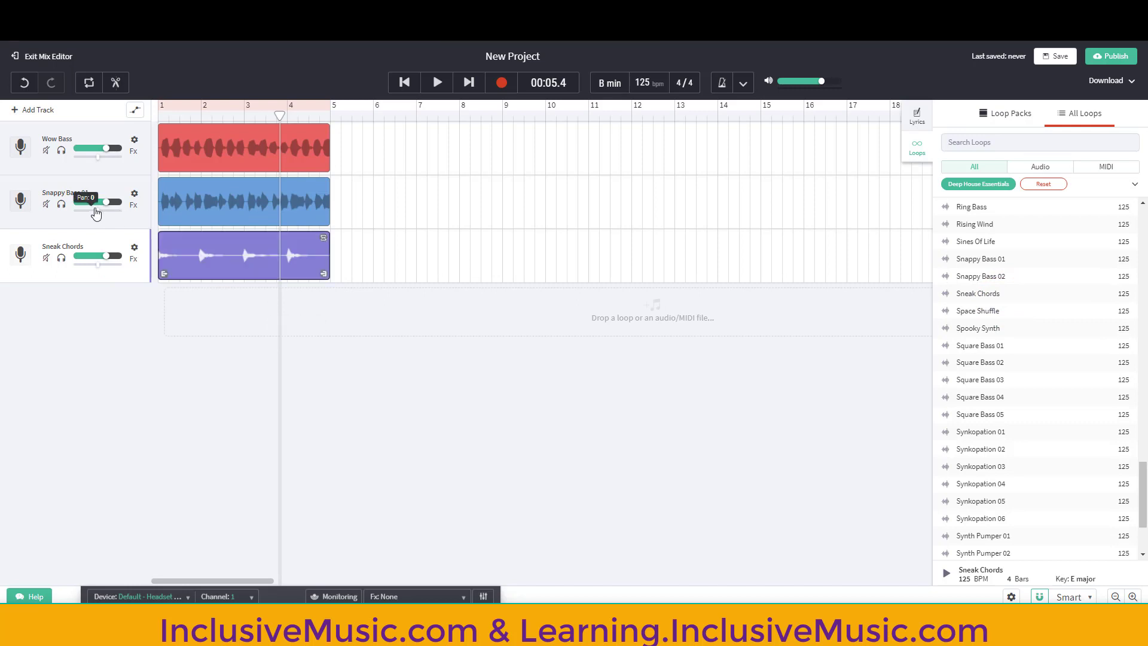
# - Mute the Snappy Bass 01 track and listen to Wow Bass with Sneak Chords from the start
pyautogui.click(47, 206)
pyautogui.click(405, 83)
pyautogui.click(436, 82)
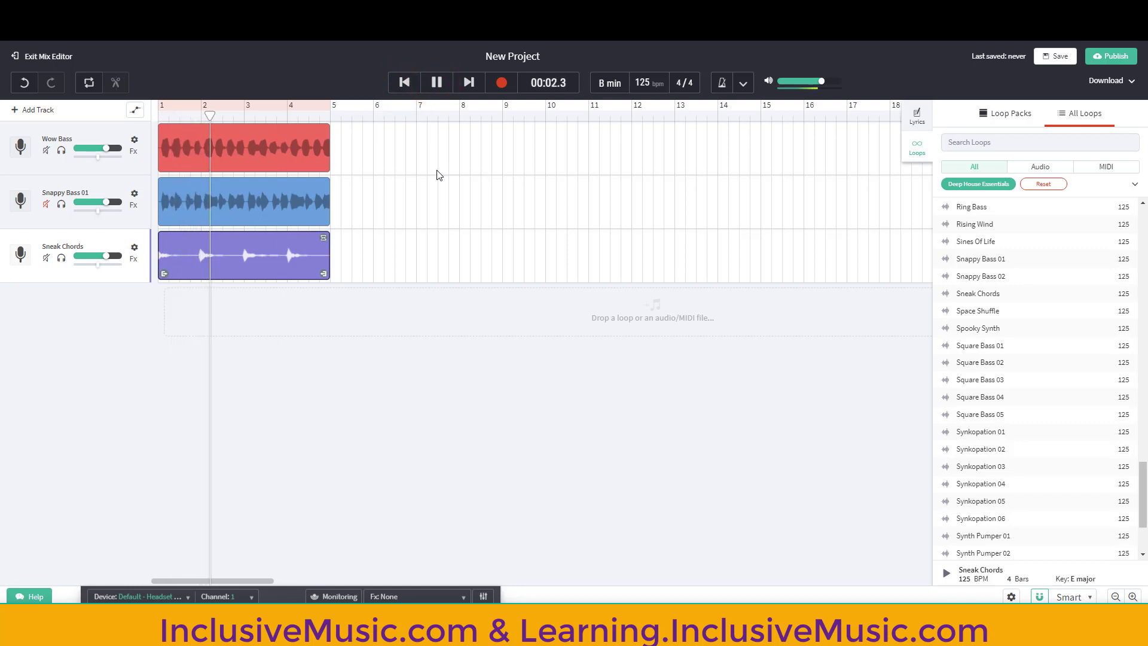
pyautogui.click(437, 82)
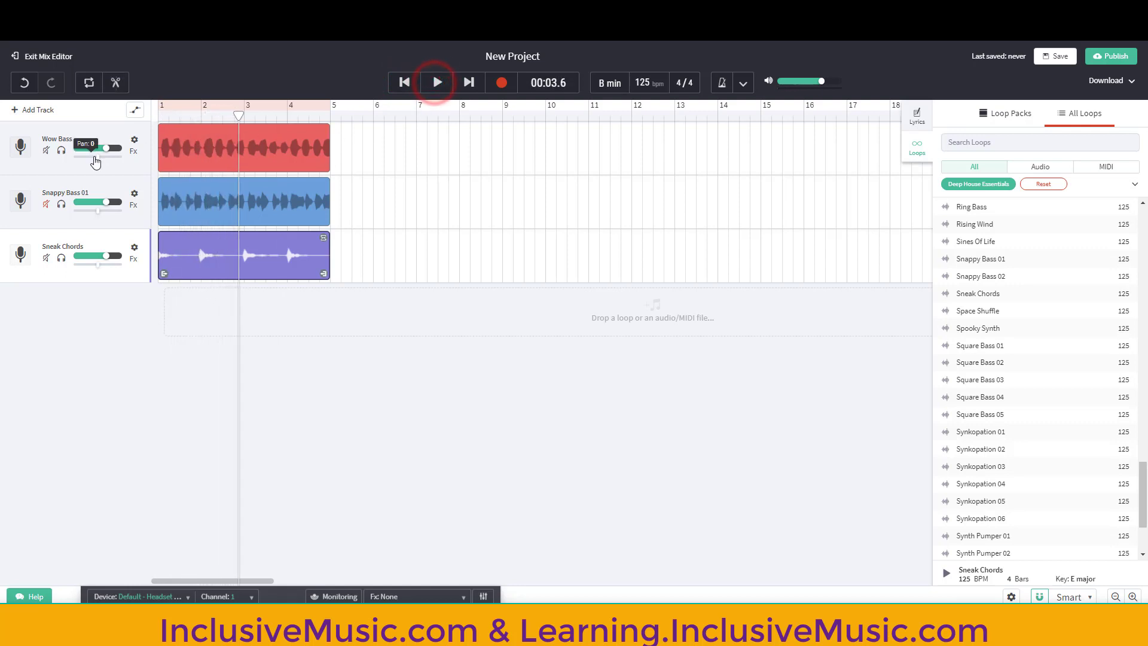
# - Switch the mute from Snappy Bass 01 to Wow Bass and listen to the arrangement from the start
pyautogui.click(46, 150)
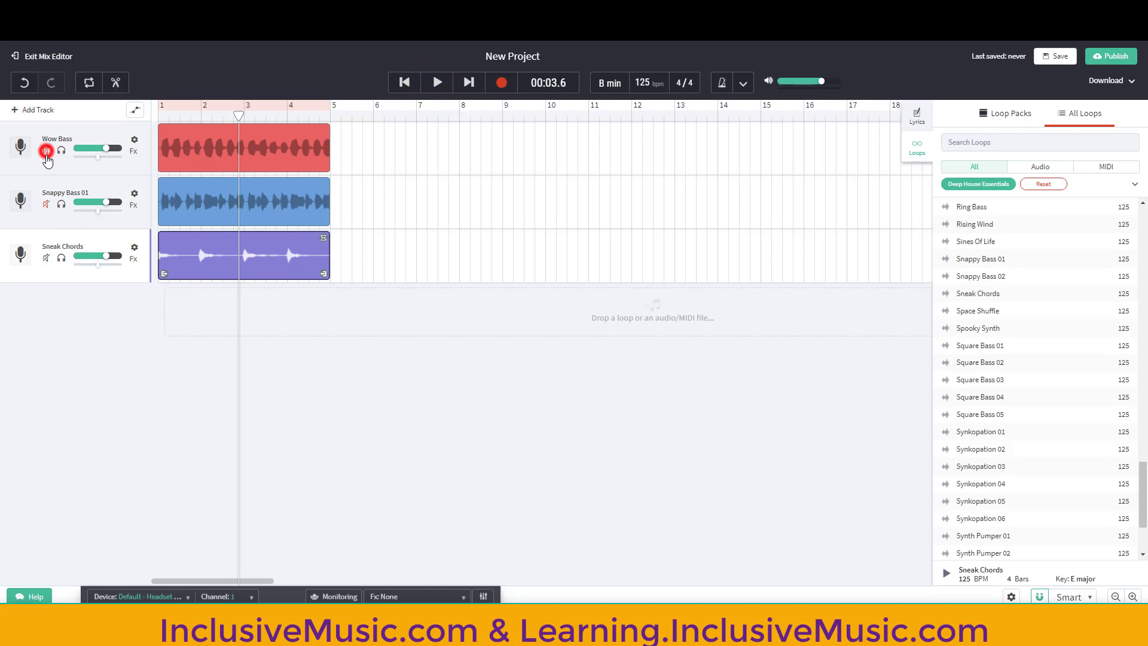
pyautogui.click(45, 205)
pyautogui.click(404, 82)
pyautogui.click(437, 82)
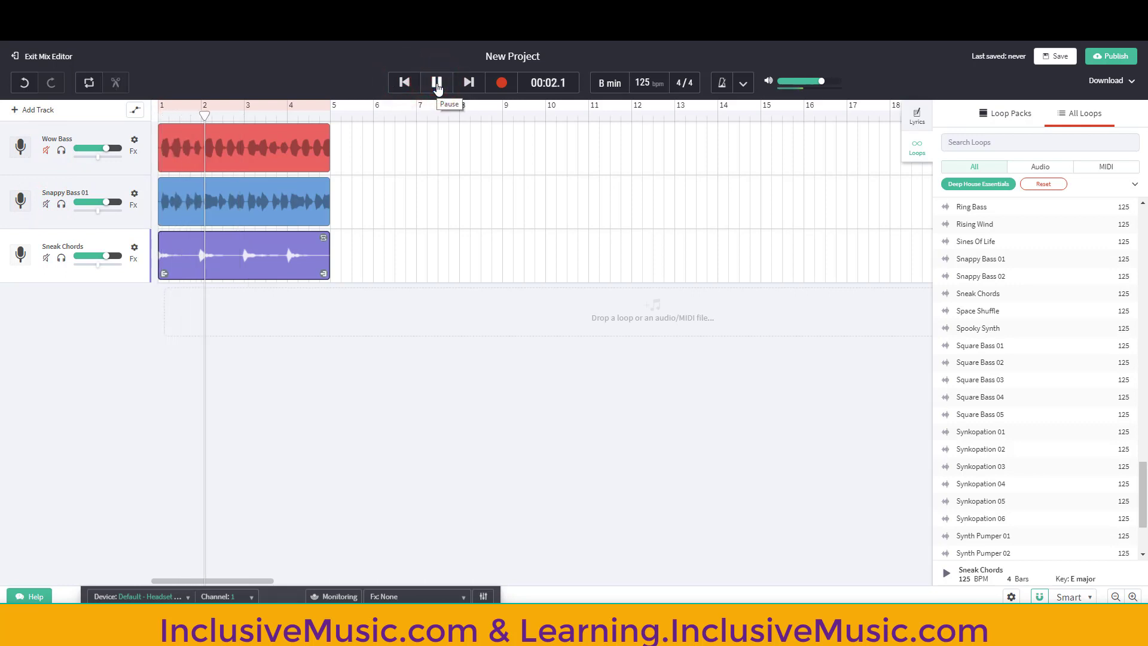
pyautogui.click(436, 83)
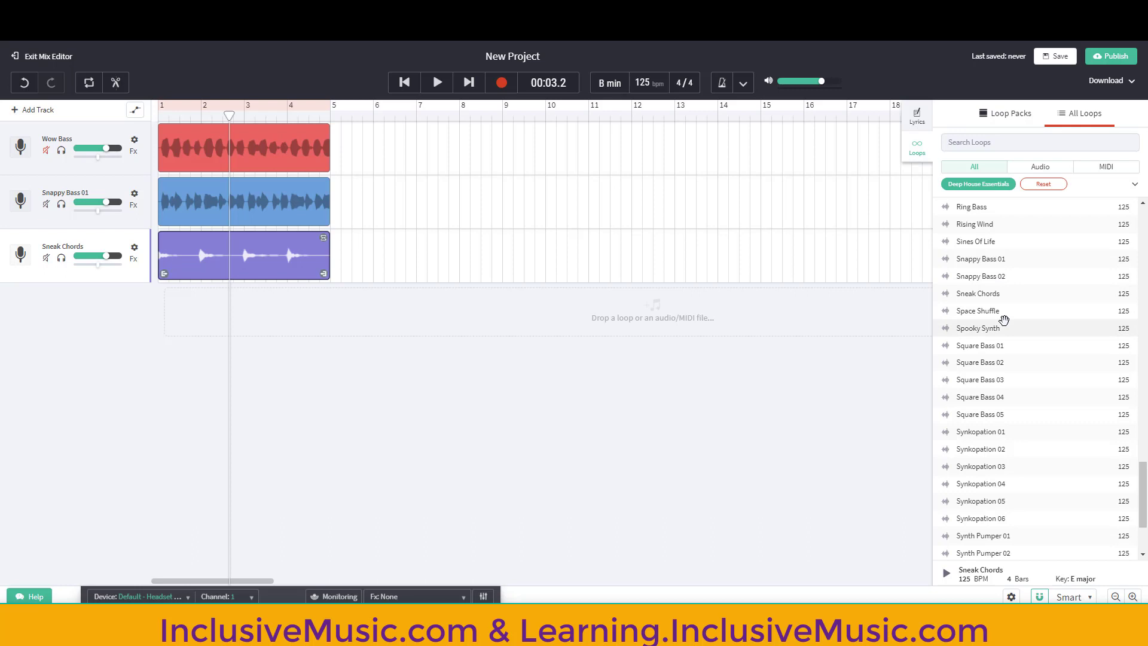
# - Preview the Push & Fade 01, Propellertronic, Ploinky Bass and Party Hardy 01 loops from the Deep House Essentials pack
pyautogui.scroll(5, 1004, 321)
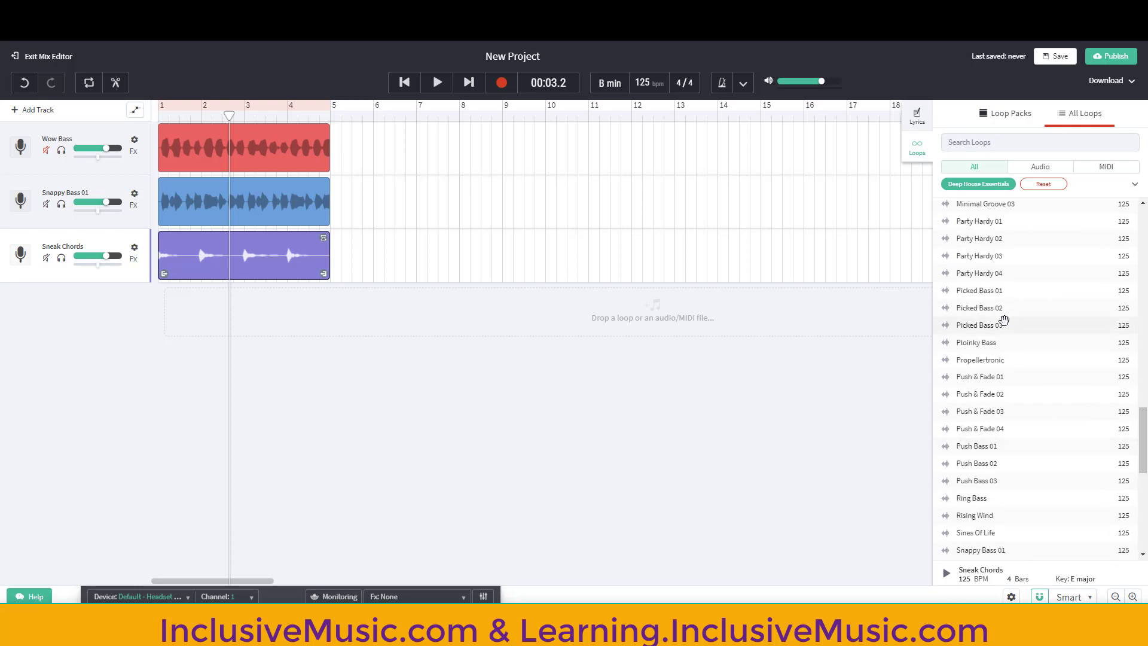
pyautogui.click(990, 378)
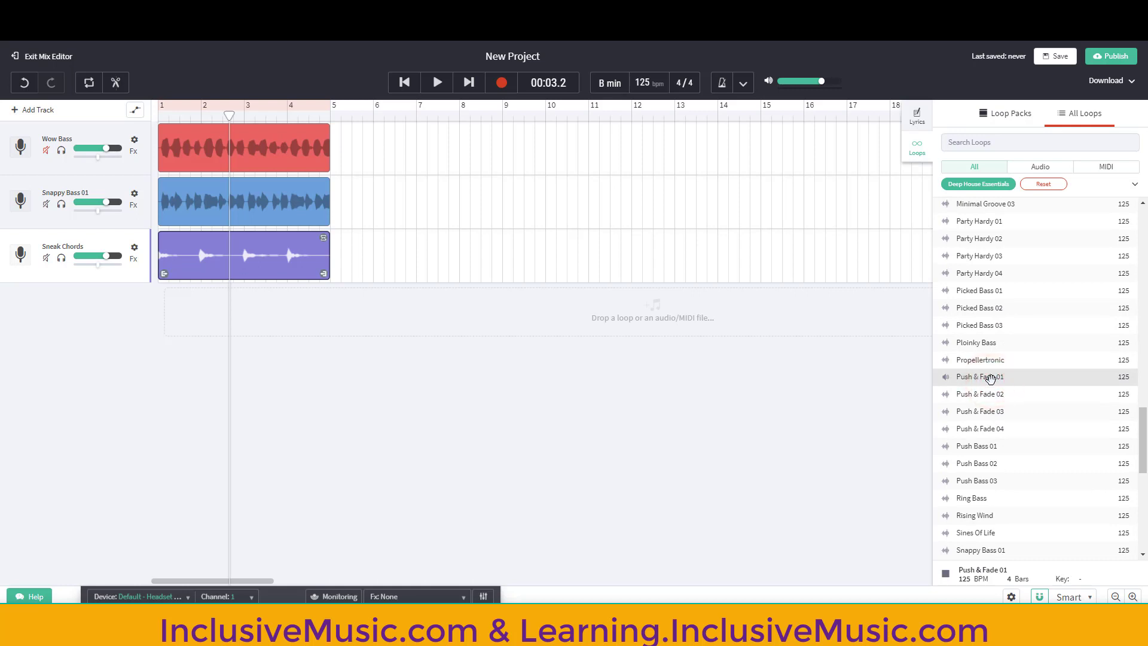
pyautogui.click(990, 379)
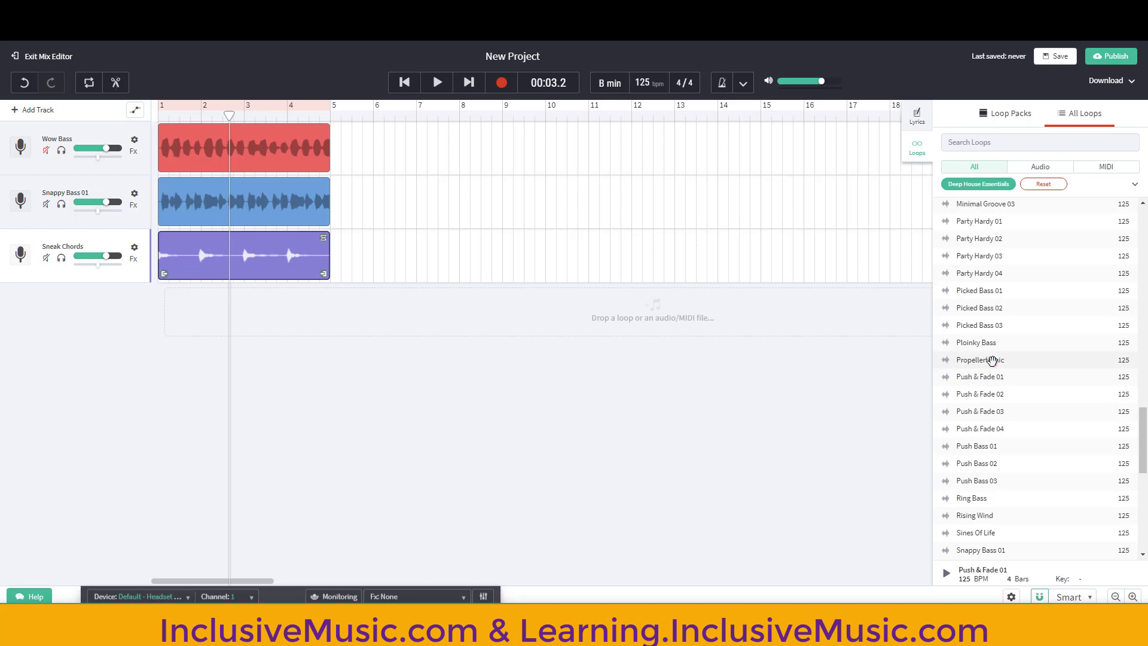
pyautogui.click(992, 360)
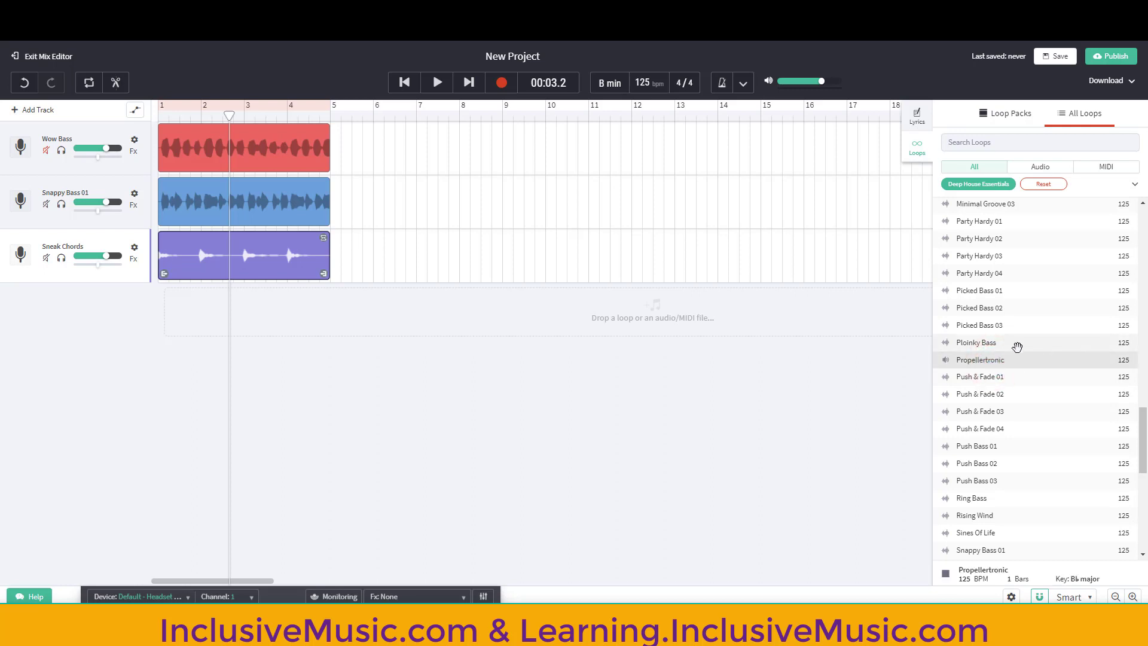
pyautogui.click(994, 346)
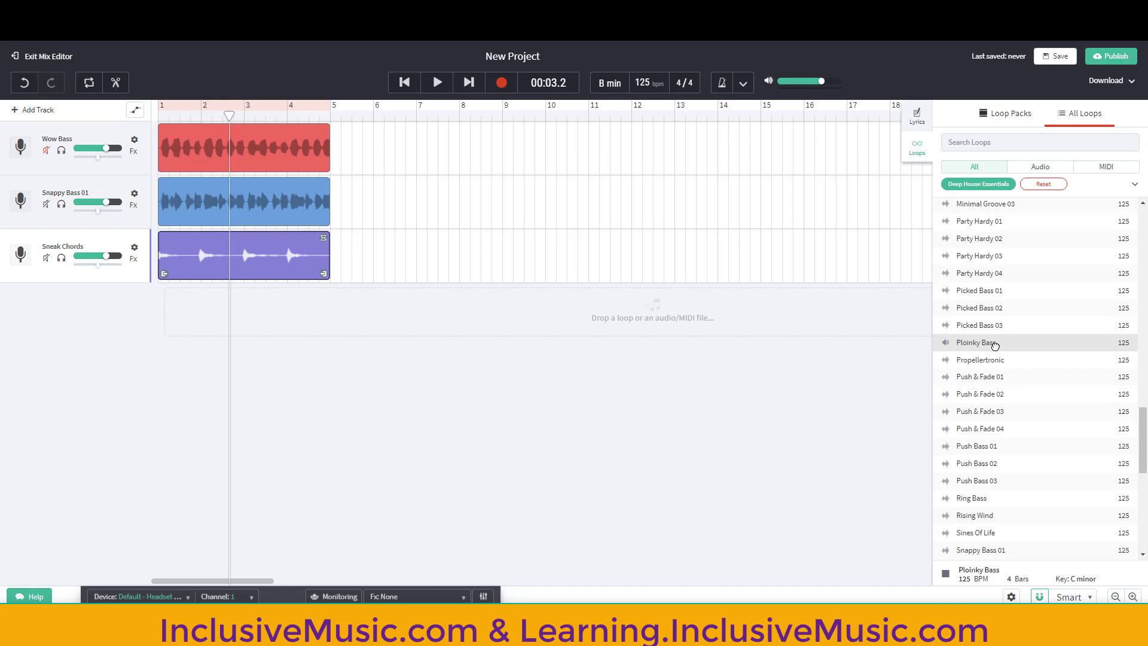
pyautogui.click(994, 345)
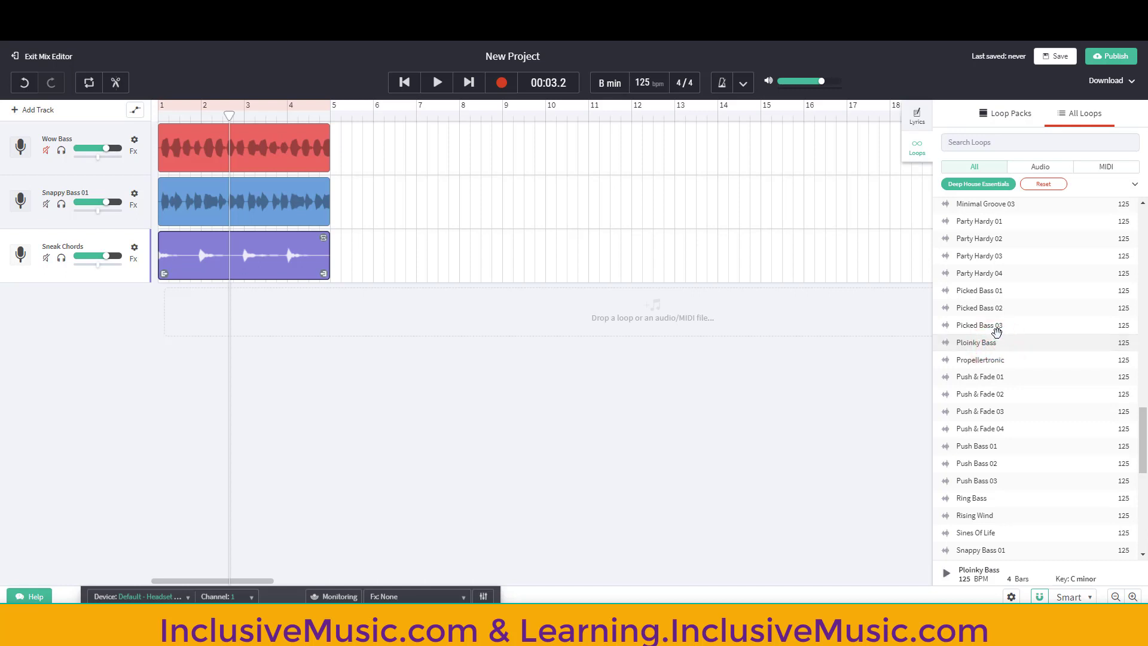
pyautogui.scroll(2, 997, 335)
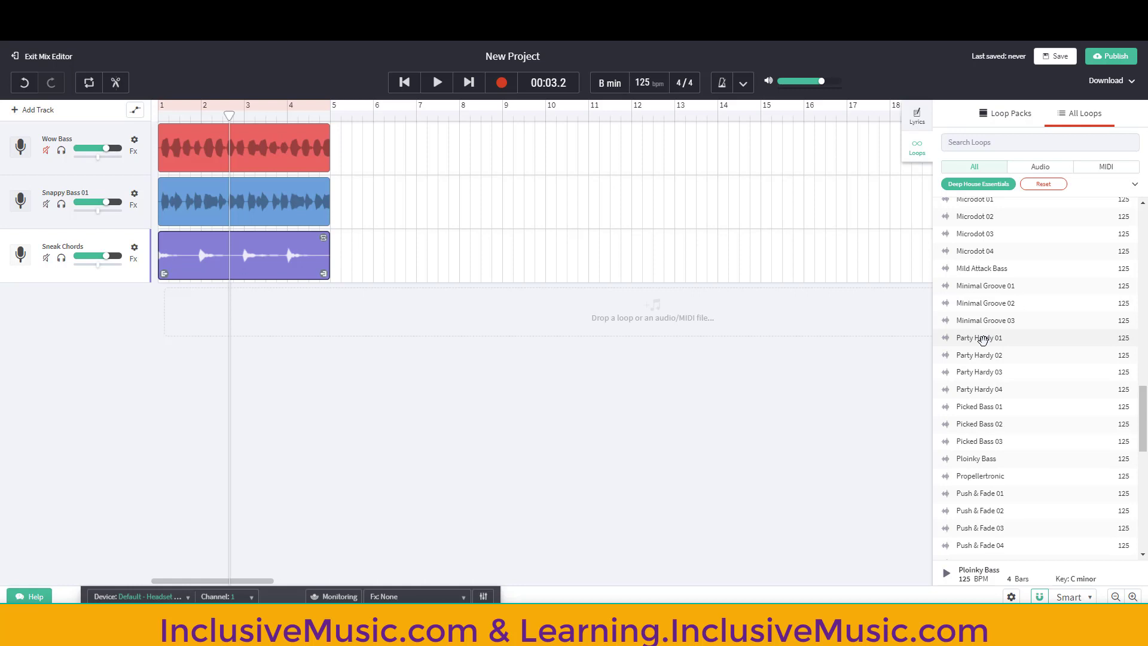
pyautogui.click(983, 339)
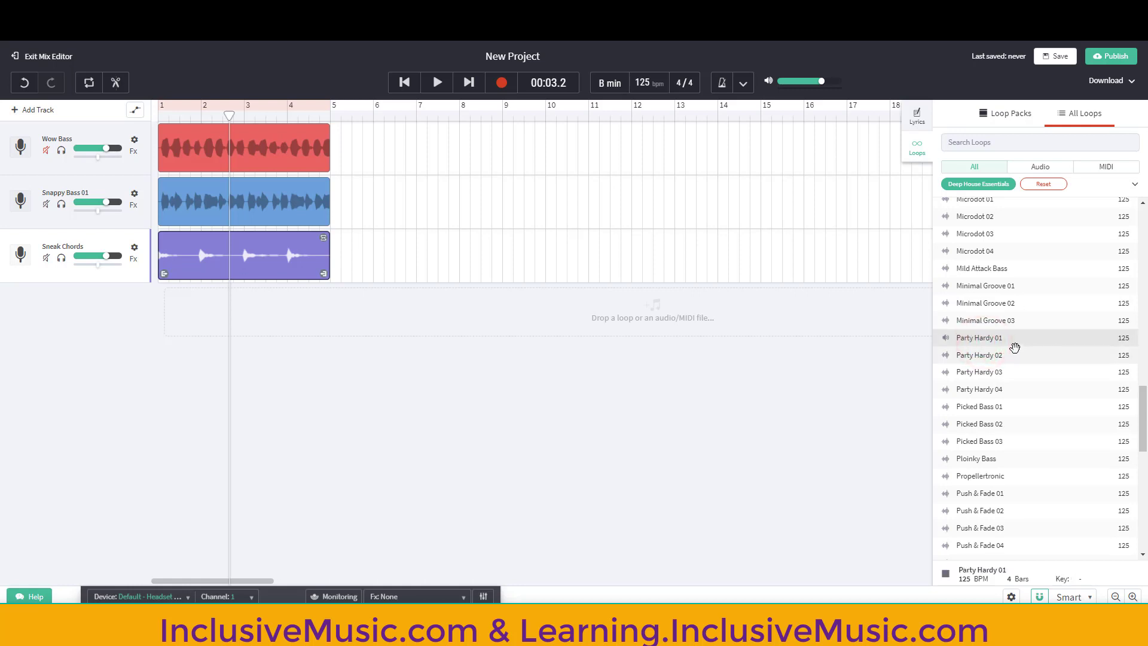
pyautogui.click(987, 338)
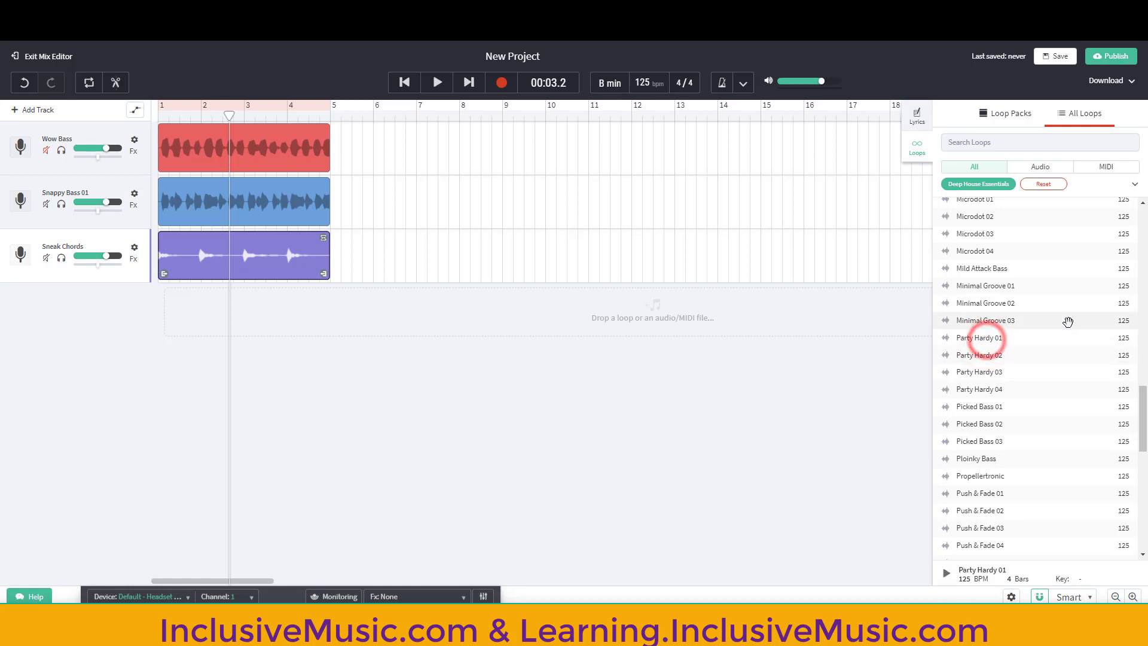
# - Preview the Mild Attack Bass loop and add it at bar 1 on a fourth track
pyautogui.scroll(1, 1008, 299)
pyautogui.scroll(1, 1005, 299)
pyautogui.click(1009, 327)
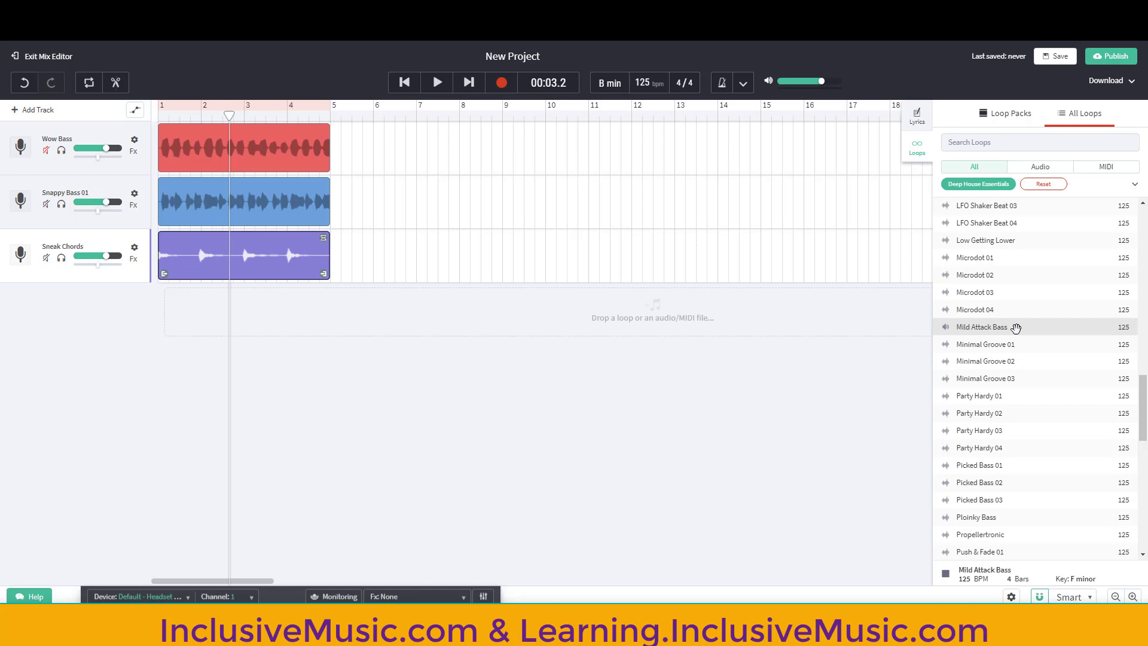
pyautogui.moveTo(1016, 328); pyautogui.dragTo(207, 323)
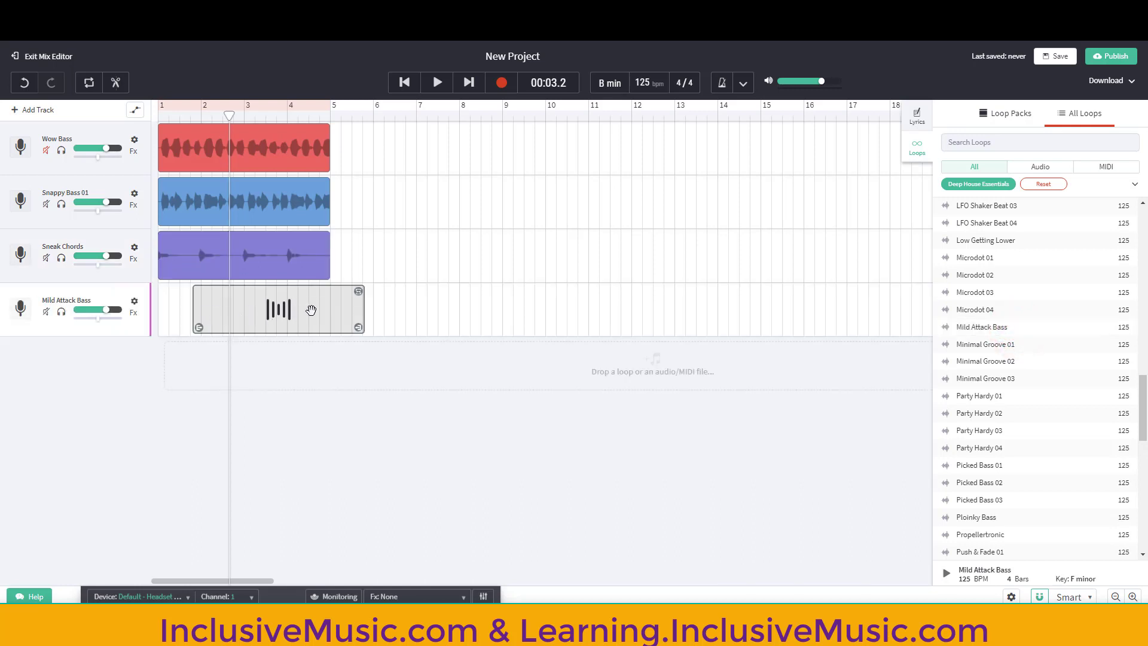
pyautogui.moveTo(311, 310); pyautogui.dragTo(310, 310)
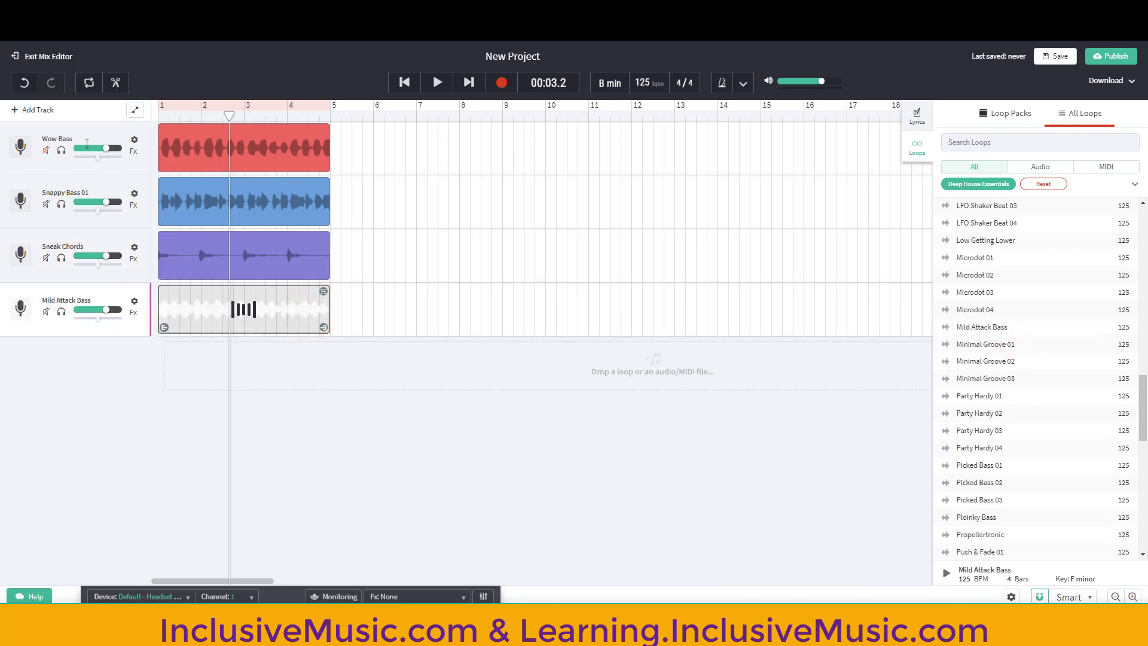
# - Mute the Snappy Bass 01 track and listen to Sneak Chords with Mild Attack Bass from the start
pyautogui.click(46, 205)
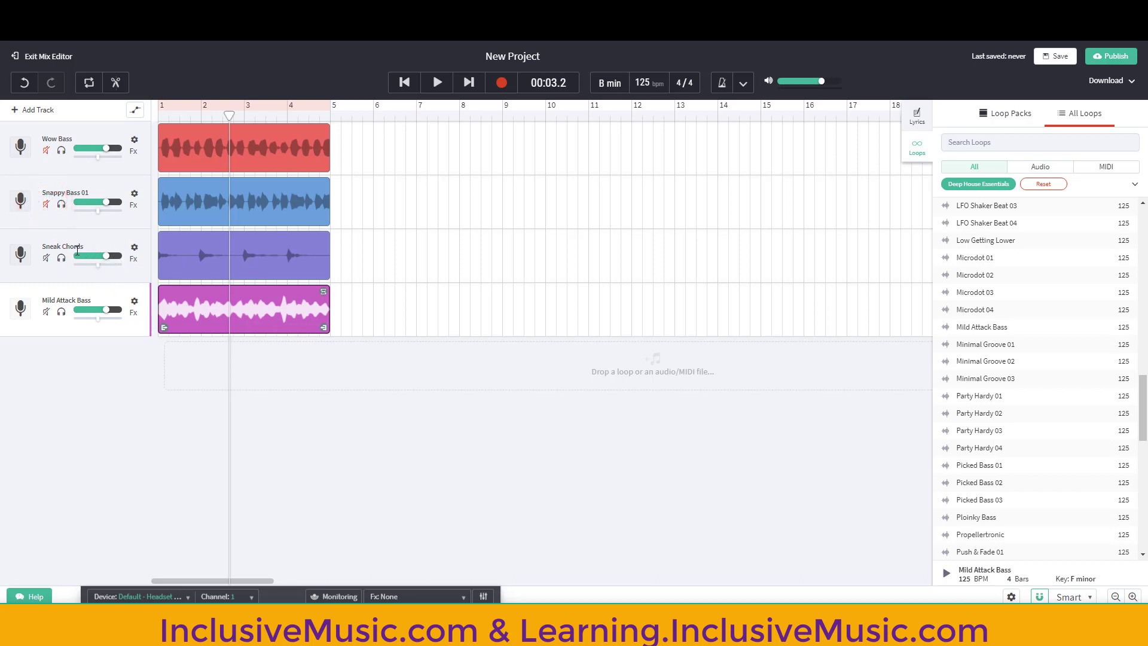
pyautogui.click(404, 84)
pyautogui.click(437, 83)
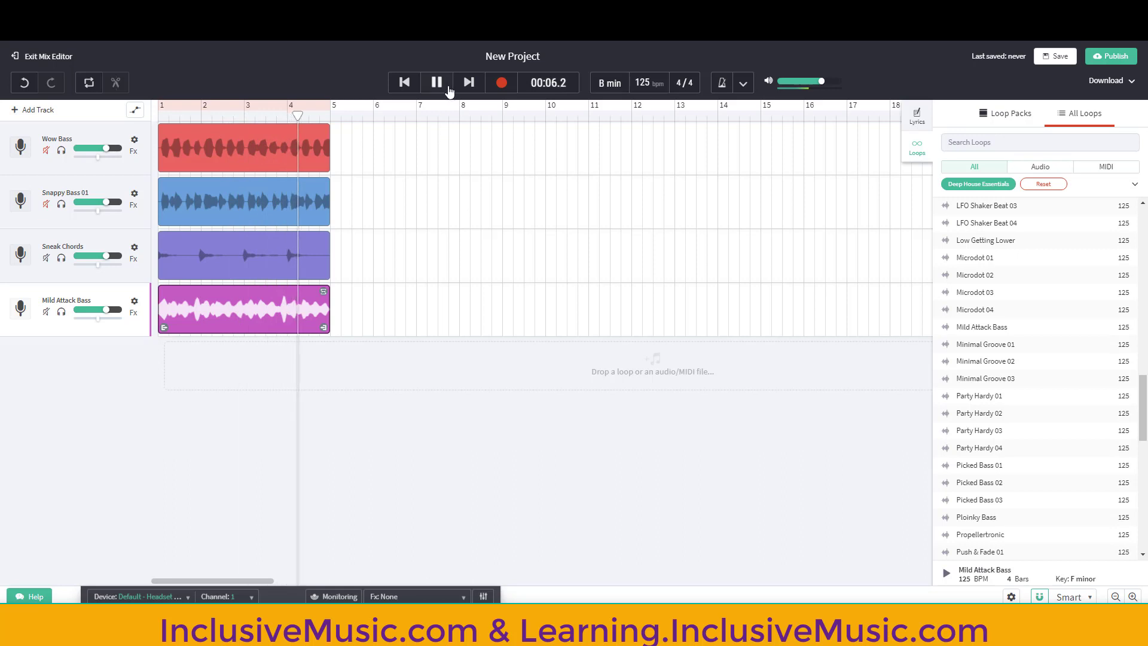
pyautogui.press('space')
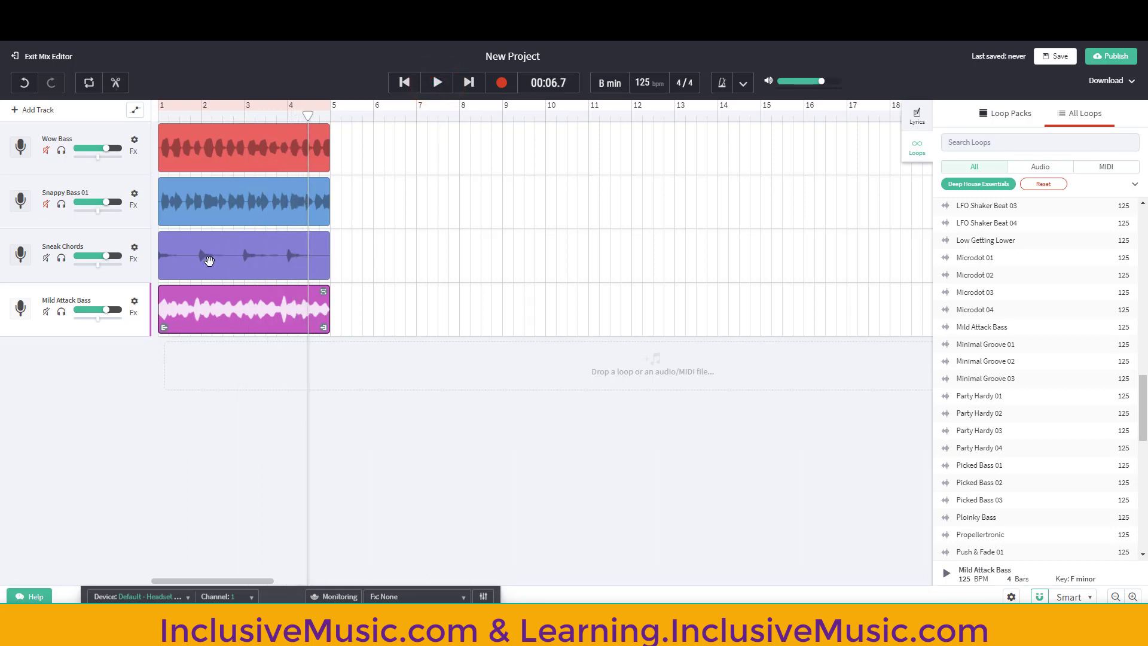
# - Raise the Sneak Chords volume to about maximum, slightly lower Mild Attack Bass, and listen to the balance from the start
pyautogui.moveTo(106, 256); pyautogui.dragTo(122, 261)
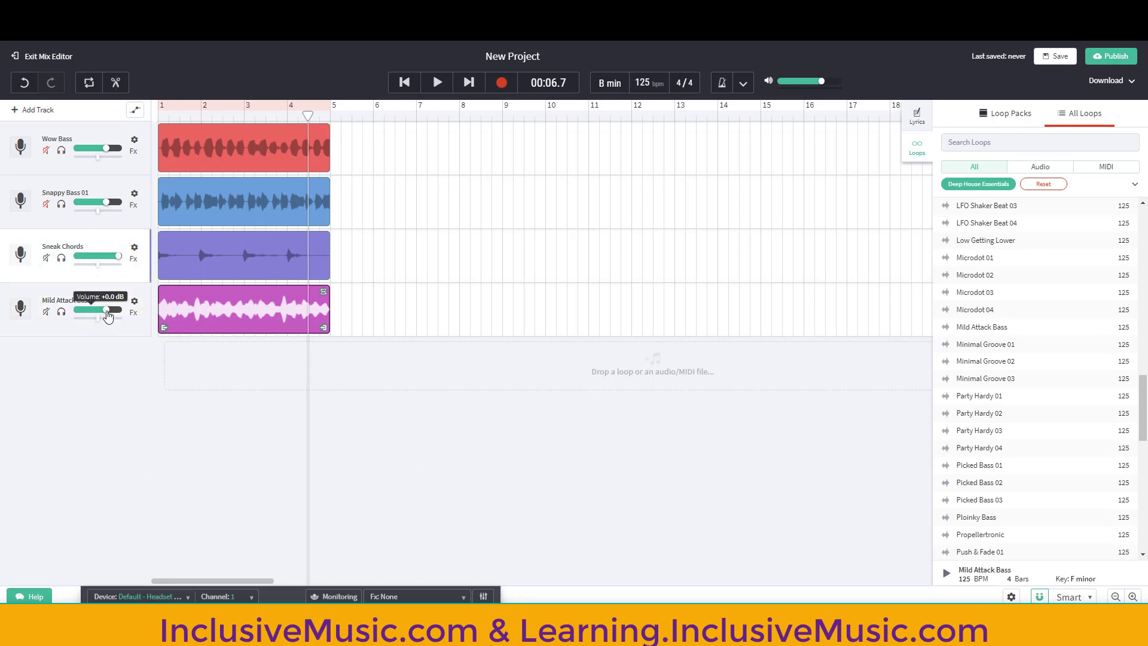
pyautogui.moveTo(106, 310); pyautogui.dragTo(108, 313)
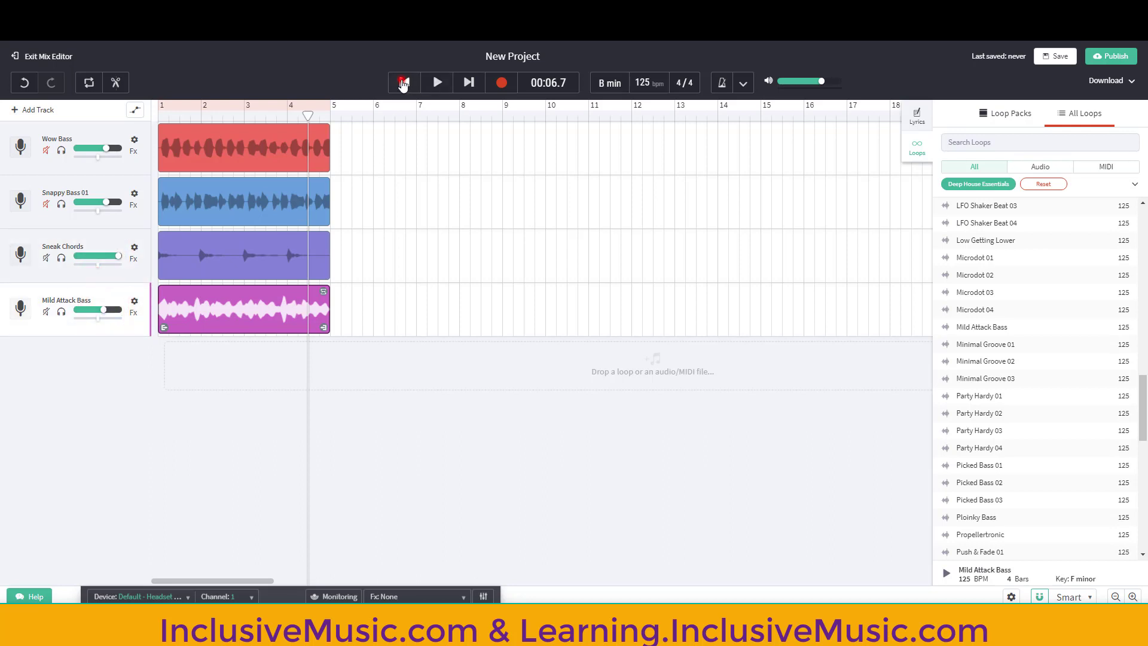
pyautogui.click(405, 82)
pyautogui.click(437, 82)
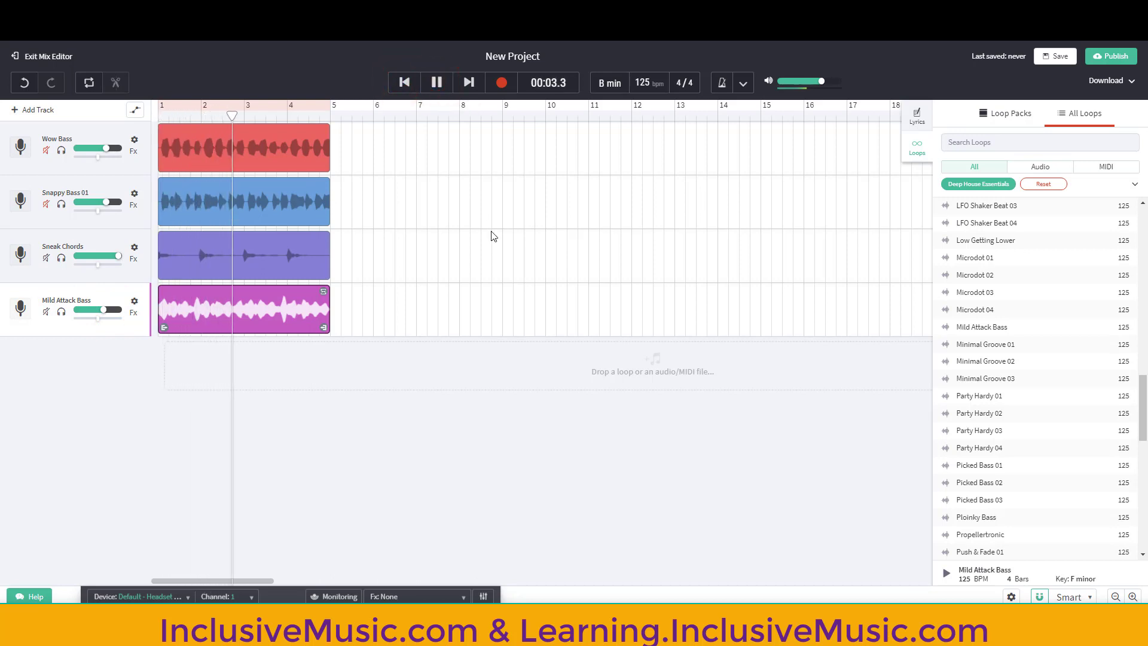
pyautogui.click(437, 87)
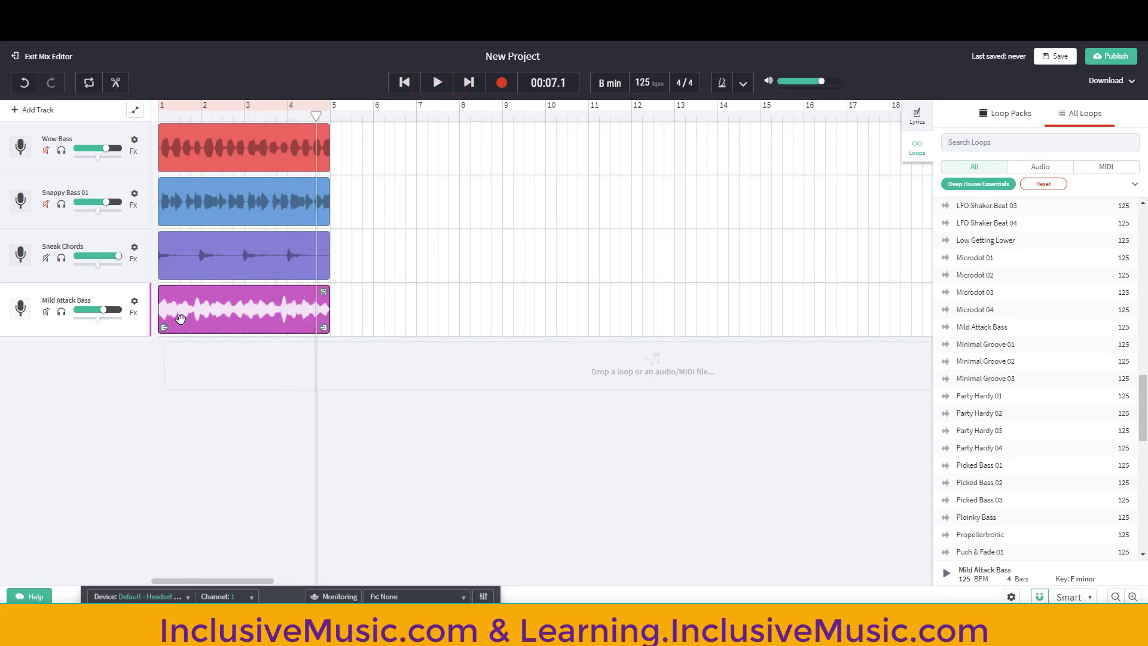
# - Delete the Mild Attack Bass track and listen to Sneak Chords on its own from the start
pyautogui.rightClick(104, 296)
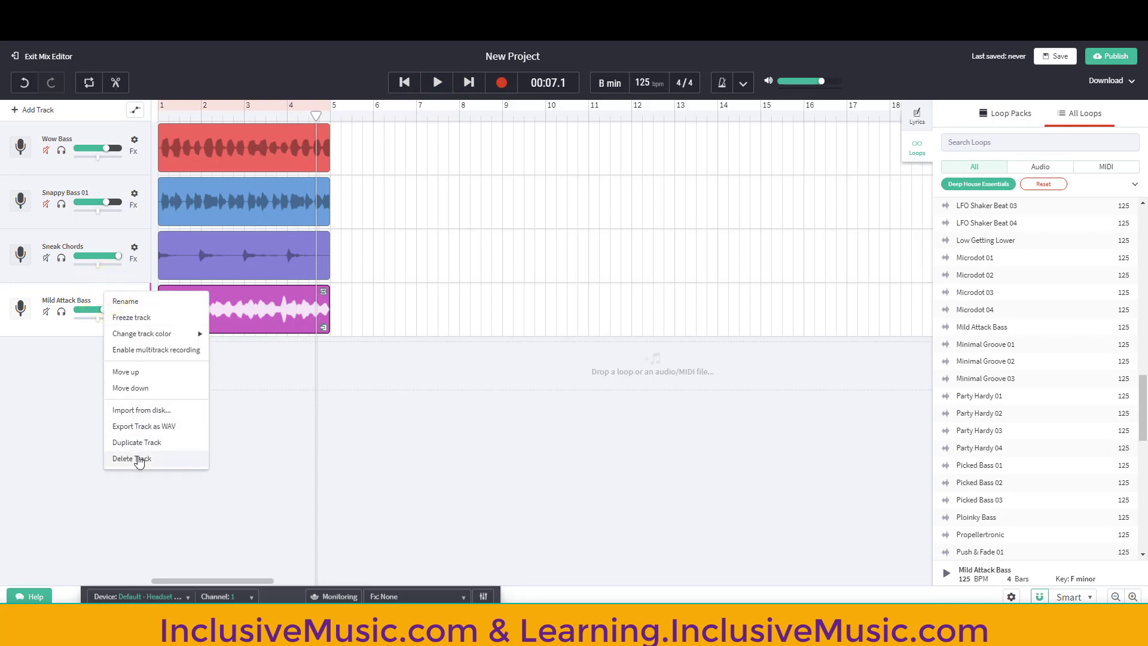
pyautogui.click(143, 459)
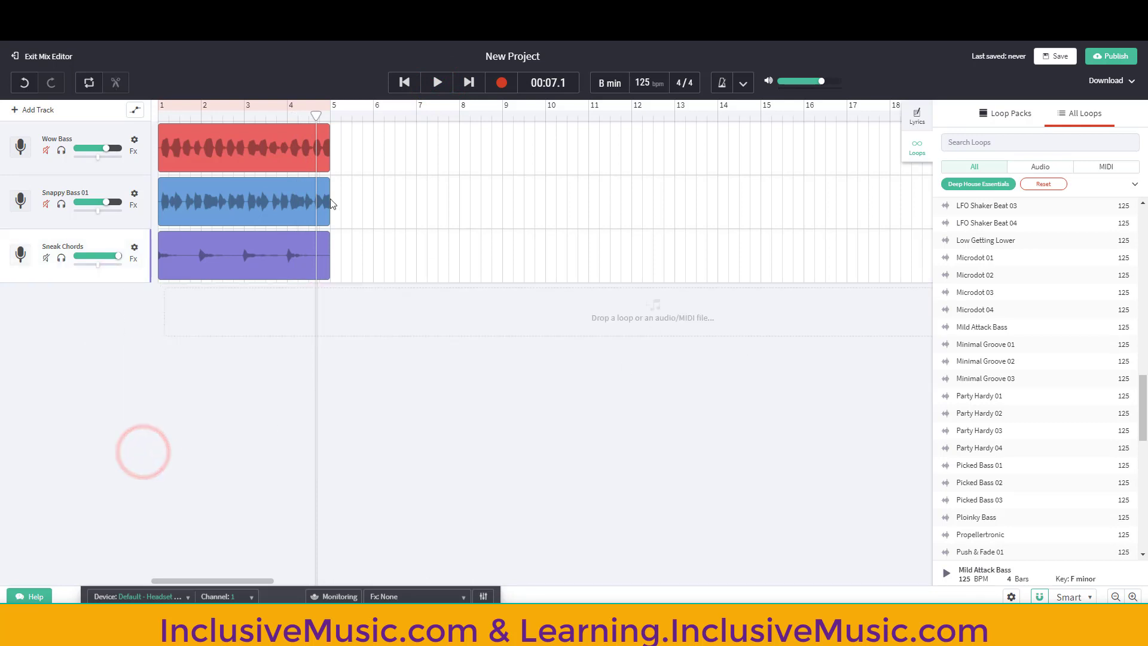
pyautogui.click(404, 82)
pyautogui.click(436, 82)
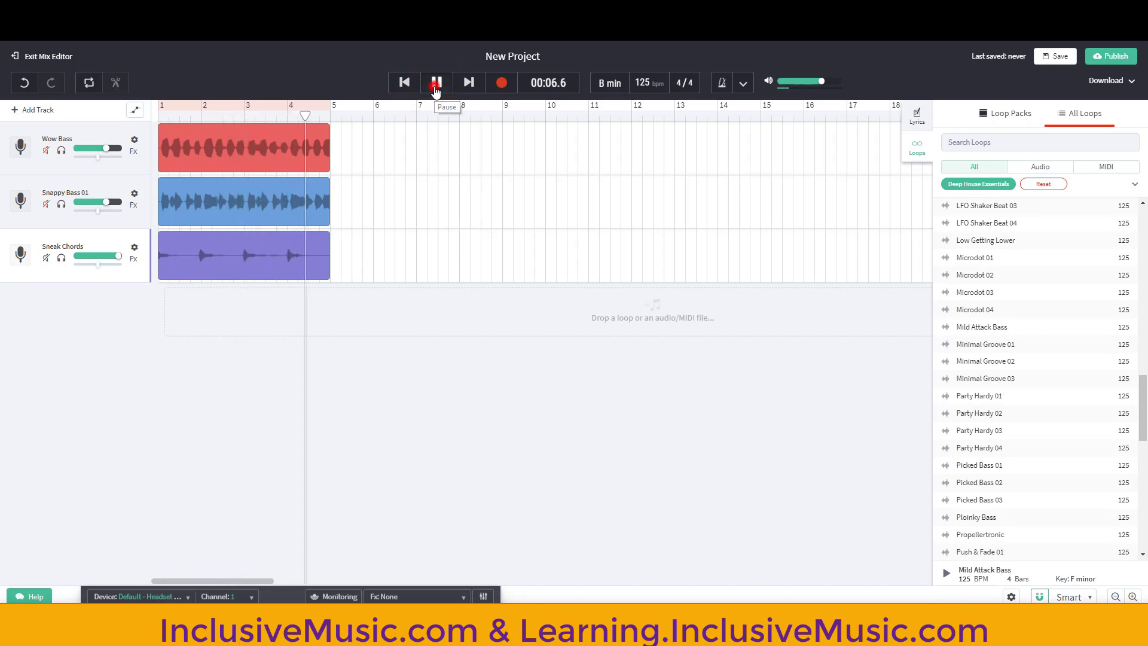
pyautogui.click(436, 84)
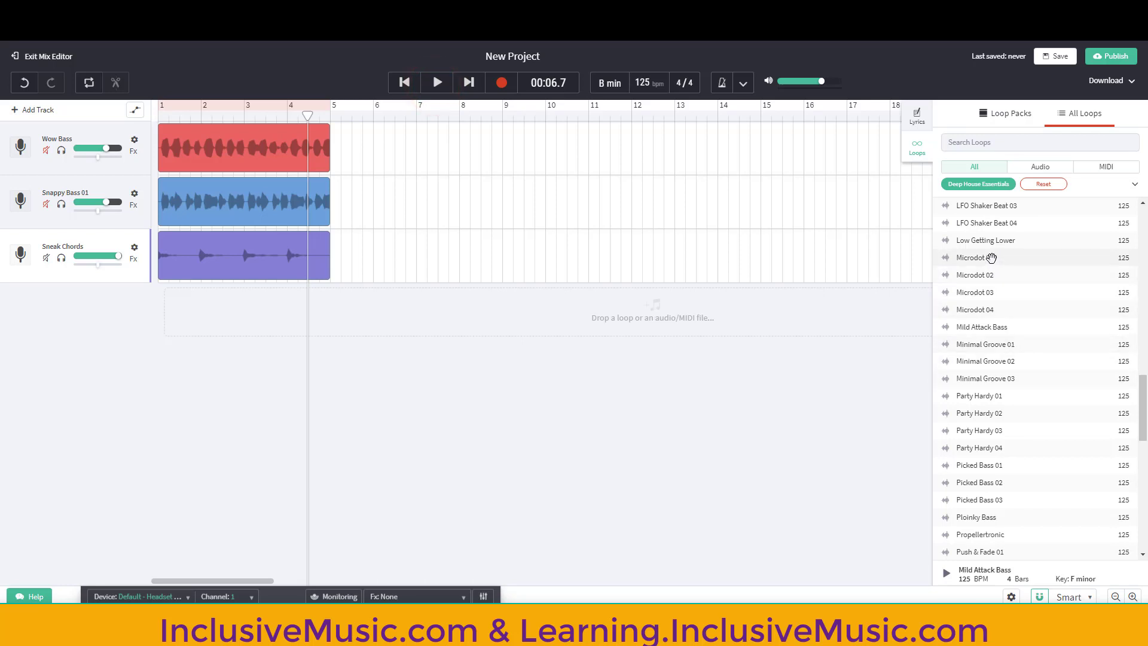
# - Preview the Microdot 01, Low Getting Lower and House Kompressor 04 loops
pyautogui.click(1017, 262)
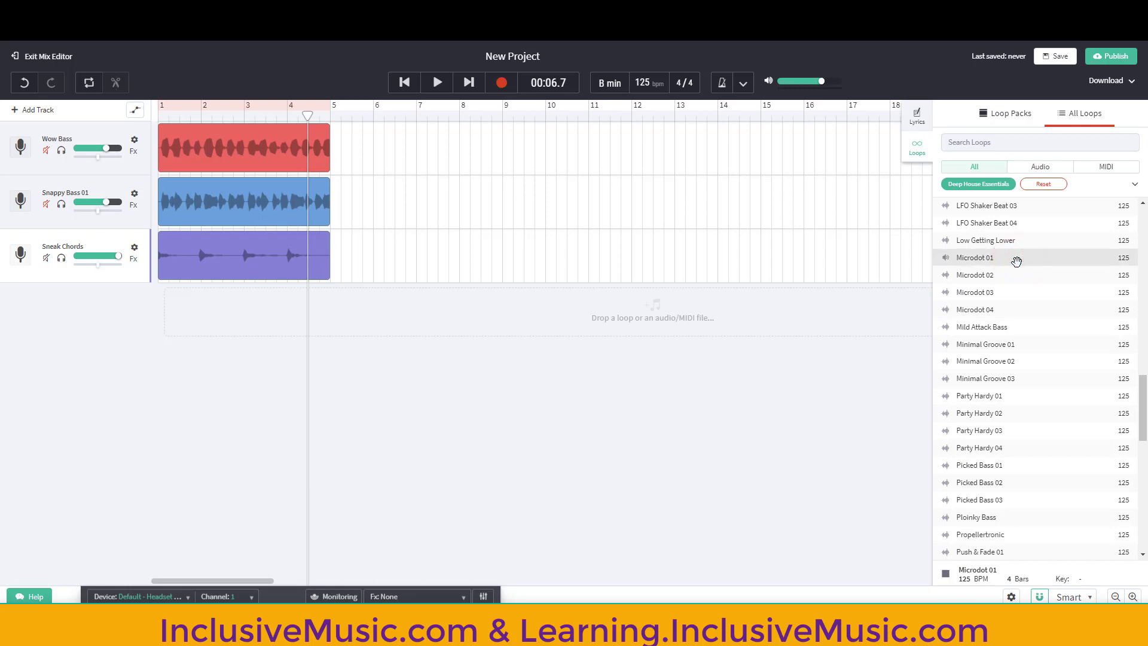
pyautogui.click(1003, 241)
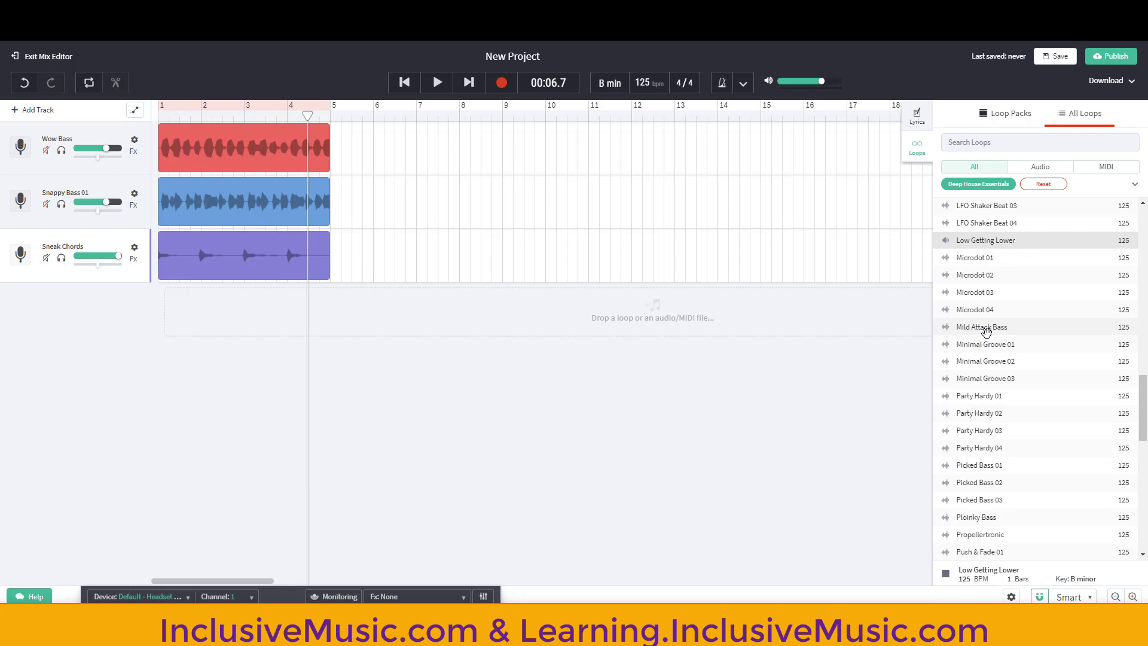
pyautogui.moveTo(1142, 405); pyautogui.dragTo(1143, 387)
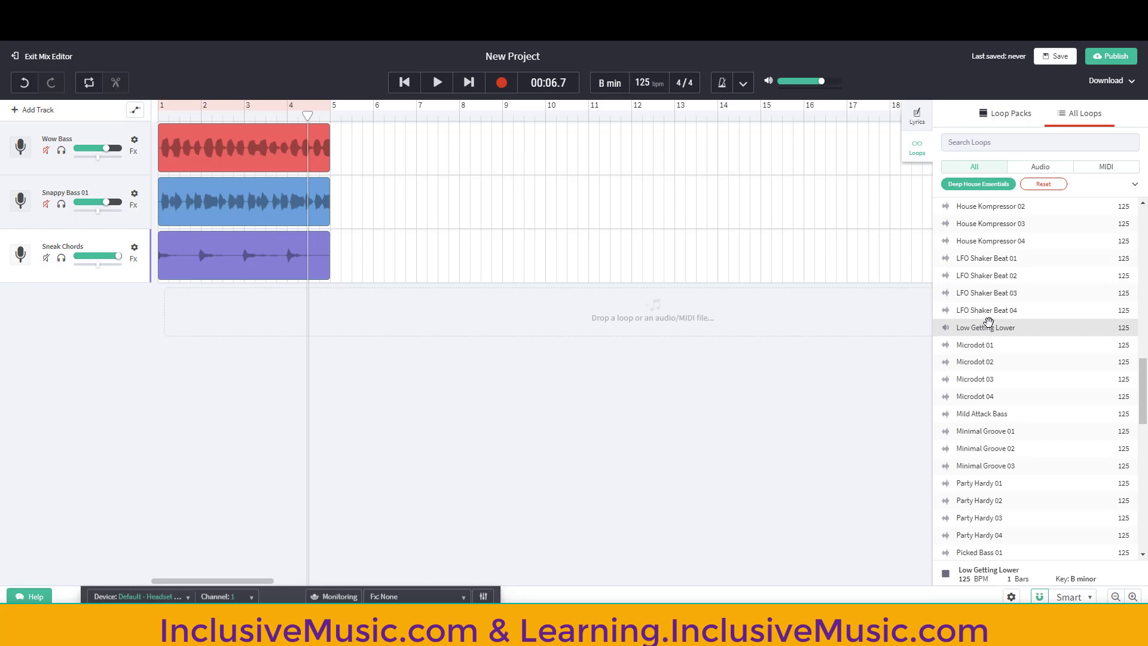
pyautogui.click(986, 240)
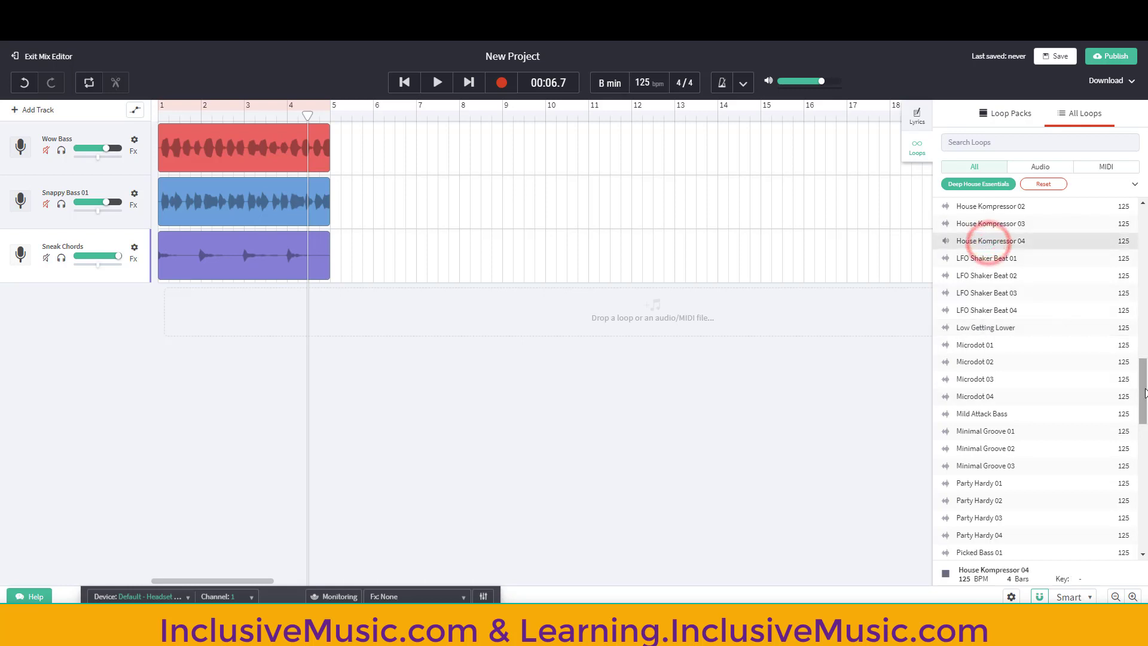
pyautogui.moveTo(1144, 392); pyautogui.dragTo(1144, 358)
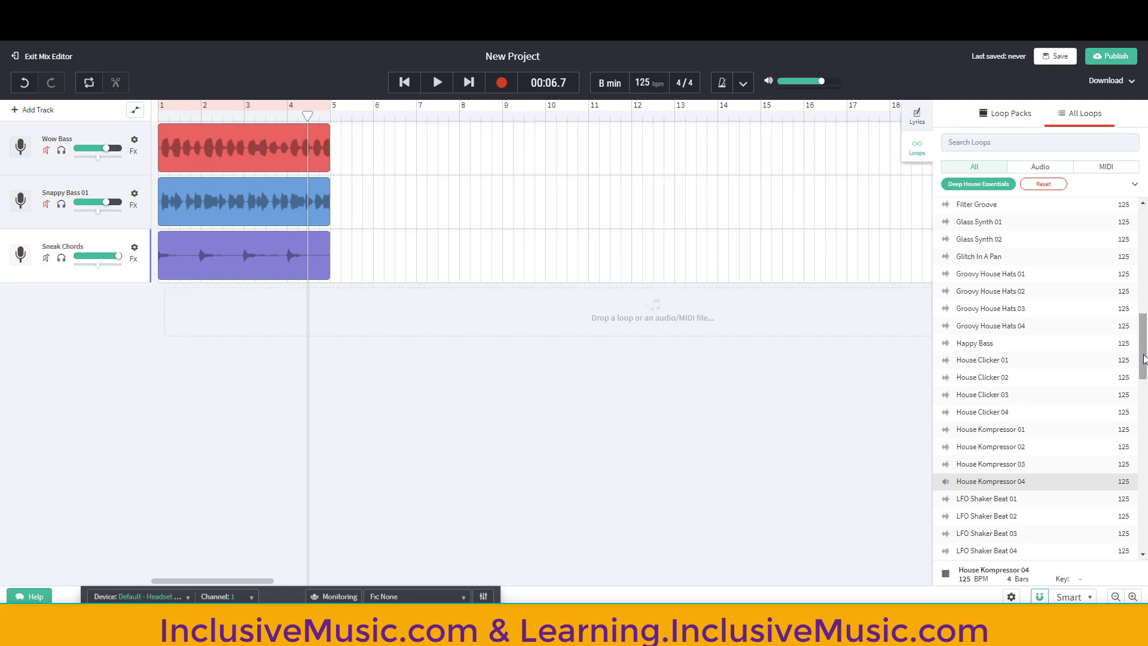
pyautogui.click(974, 480)
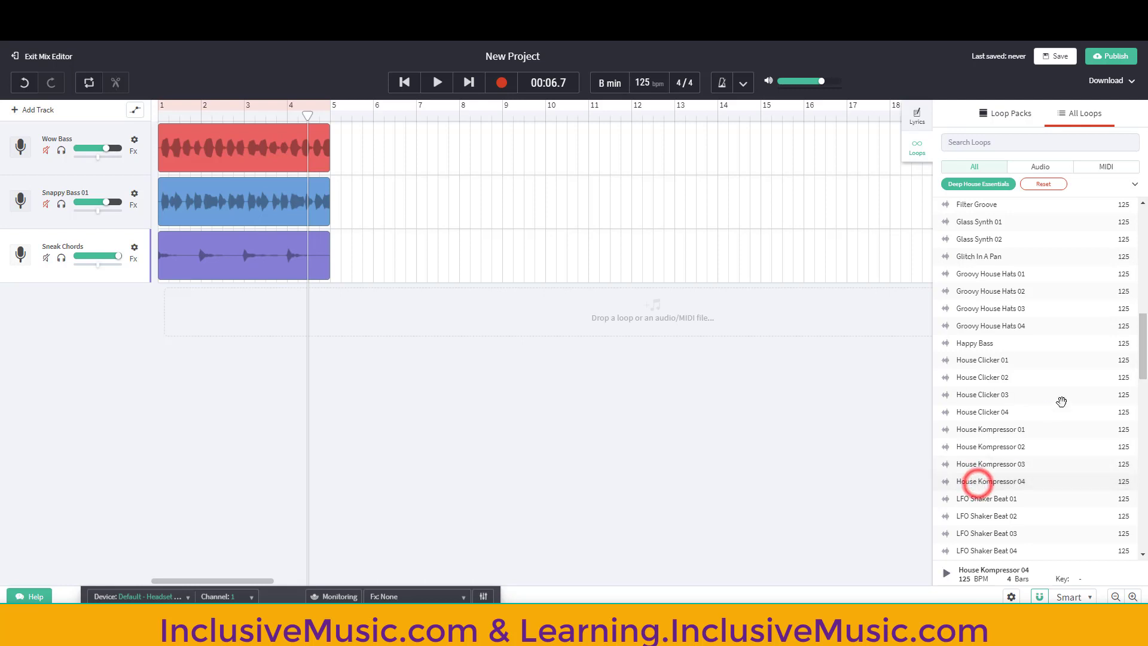
# - Filter the Deep House Essentials loops by the House genre and the Bass instrument
pyautogui.click(1135, 187)
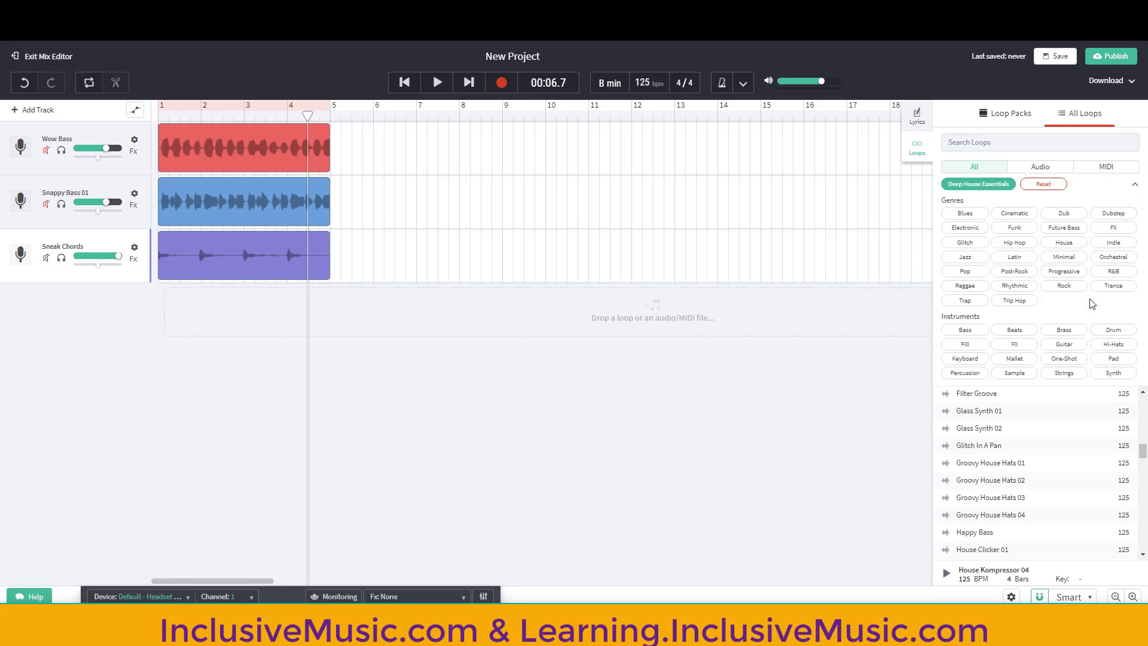
pyautogui.click(1062, 244)
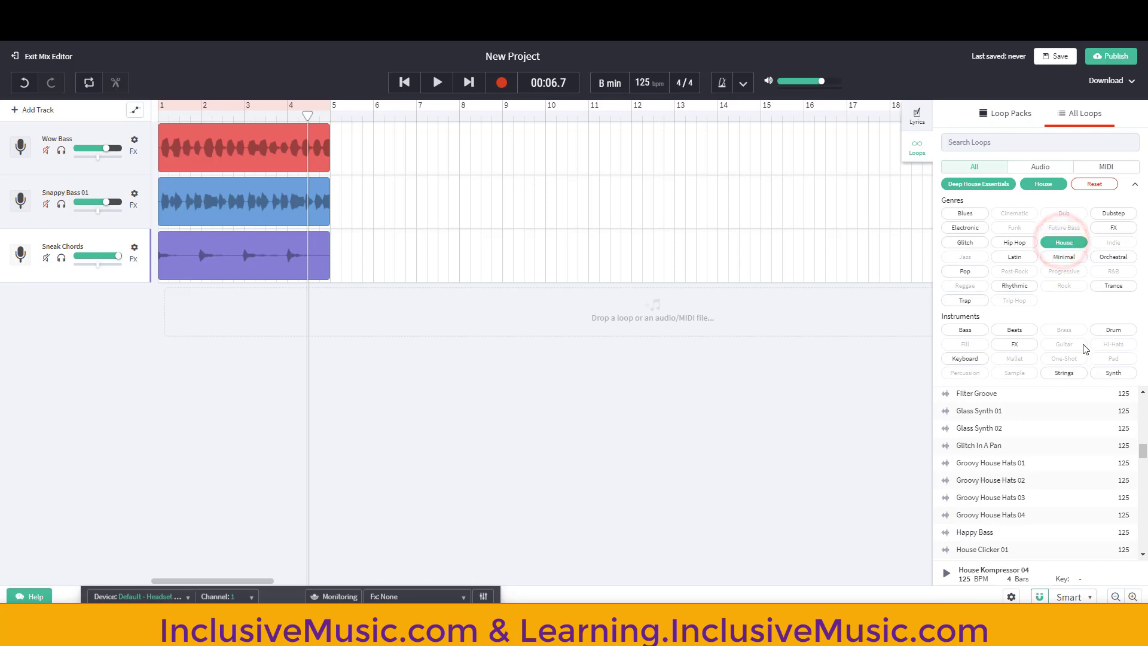
pyautogui.click(968, 329)
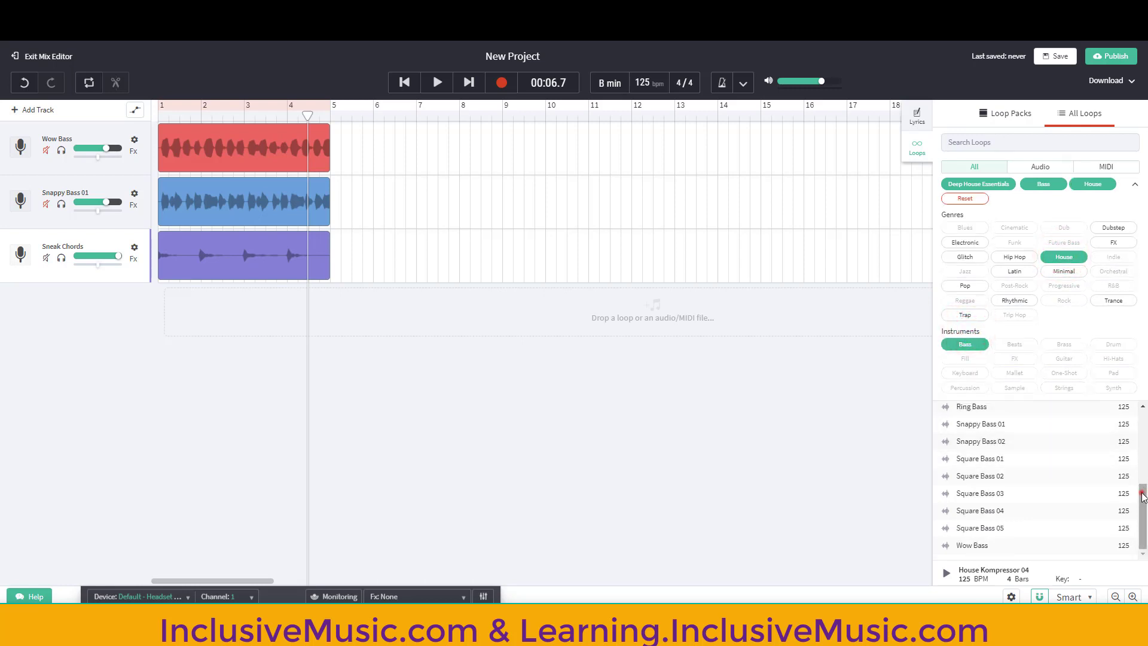
pyautogui.moveTo(1141, 493); pyautogui.dragTo(1130, 424)
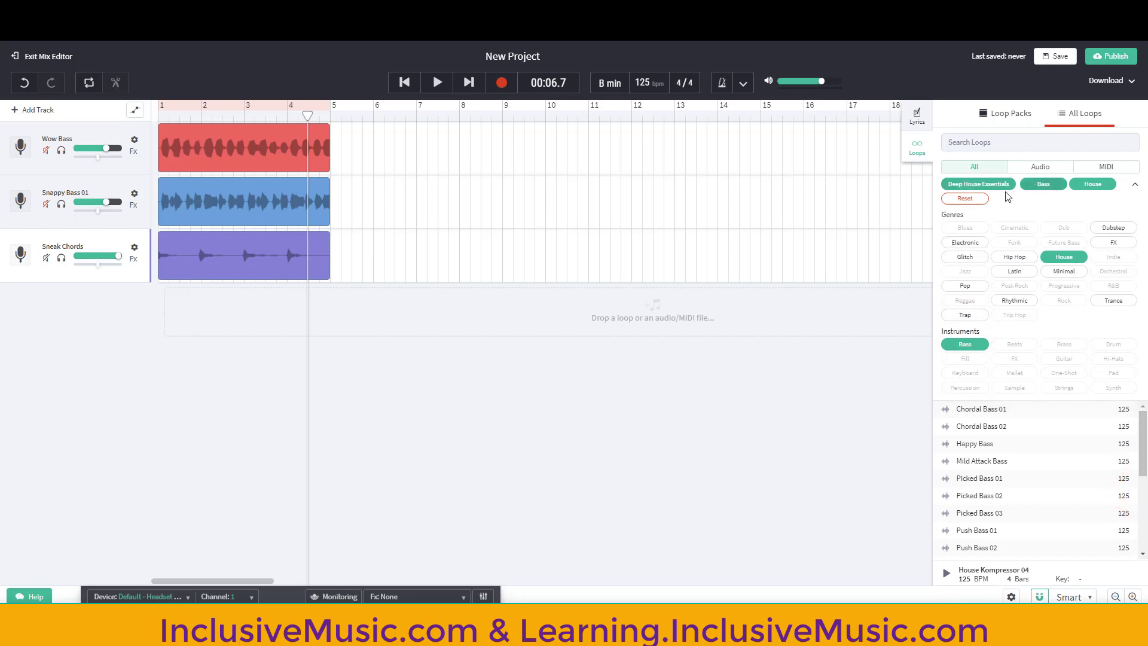
# - Preview the Chordal Bass 01 and Happy Bass loops and add Happy Bass on a new track starting at bar 1
pyautogui.click(995, 412)
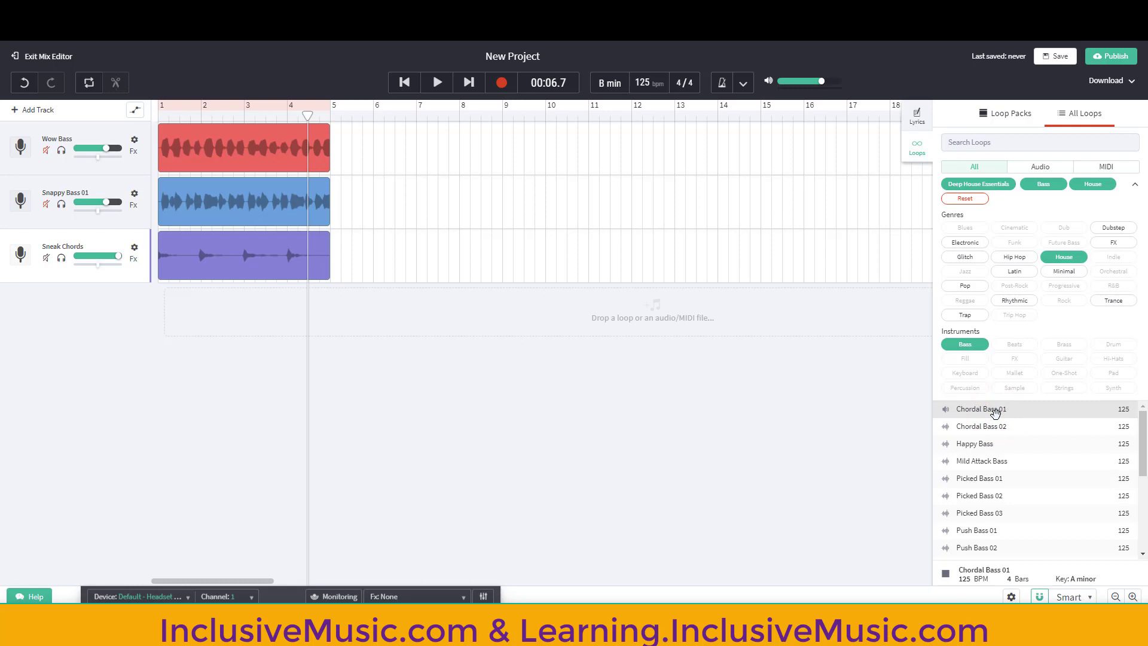
pyautogui.click(997, 451)
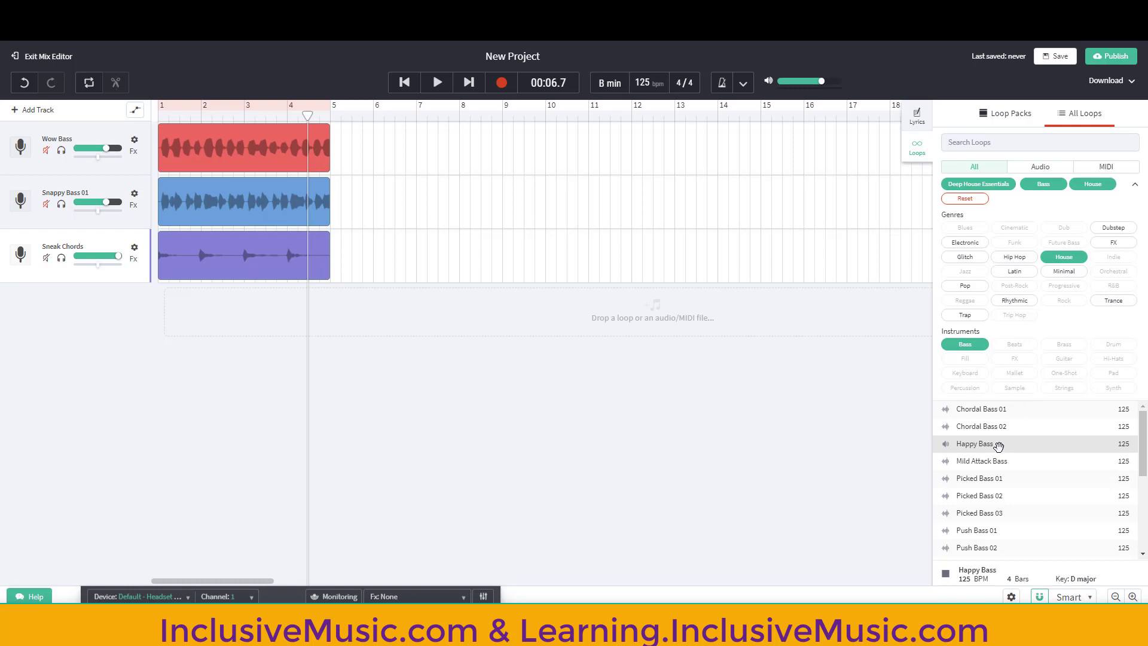
pyautogui.moveTo(999, 446); pyautogui.dragTo(244, 323)
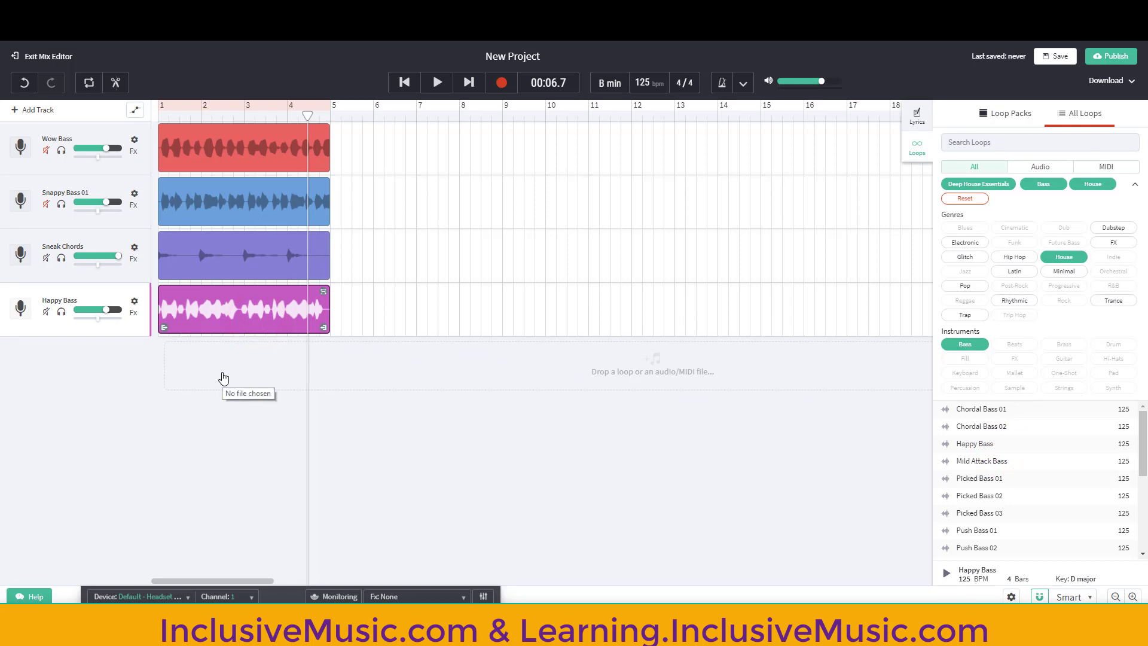
# - Listen to Happy Bass together with Sneak Chords from the start of the project
pyautogui.click(404, 84)
pyautogui.press('space')
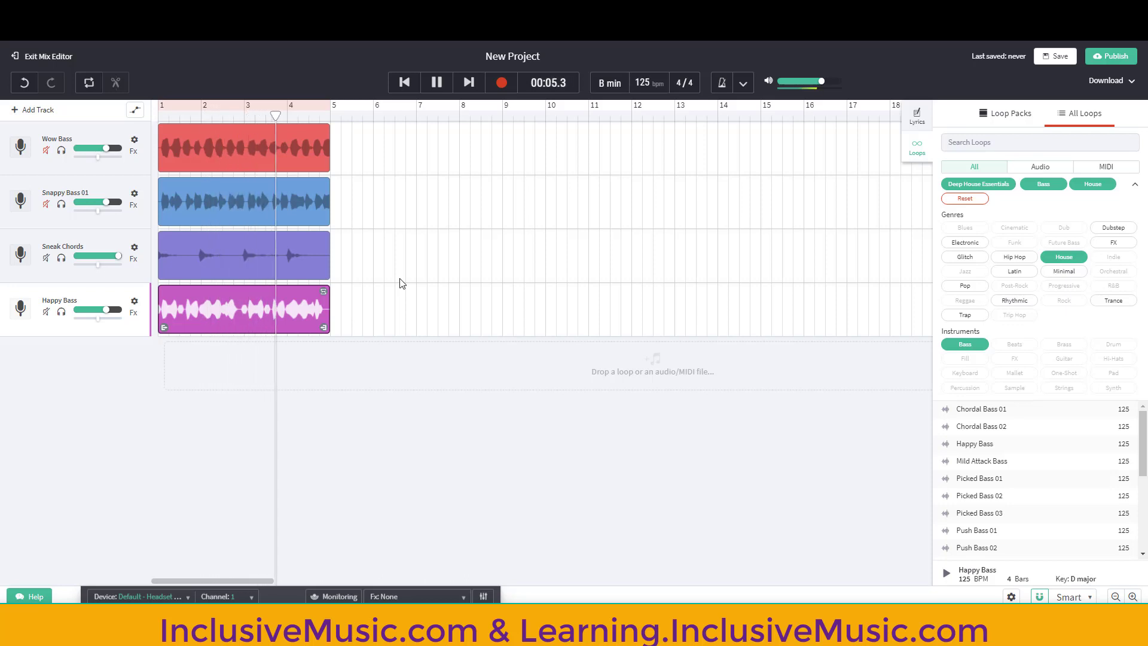
pyautogui.press('space')
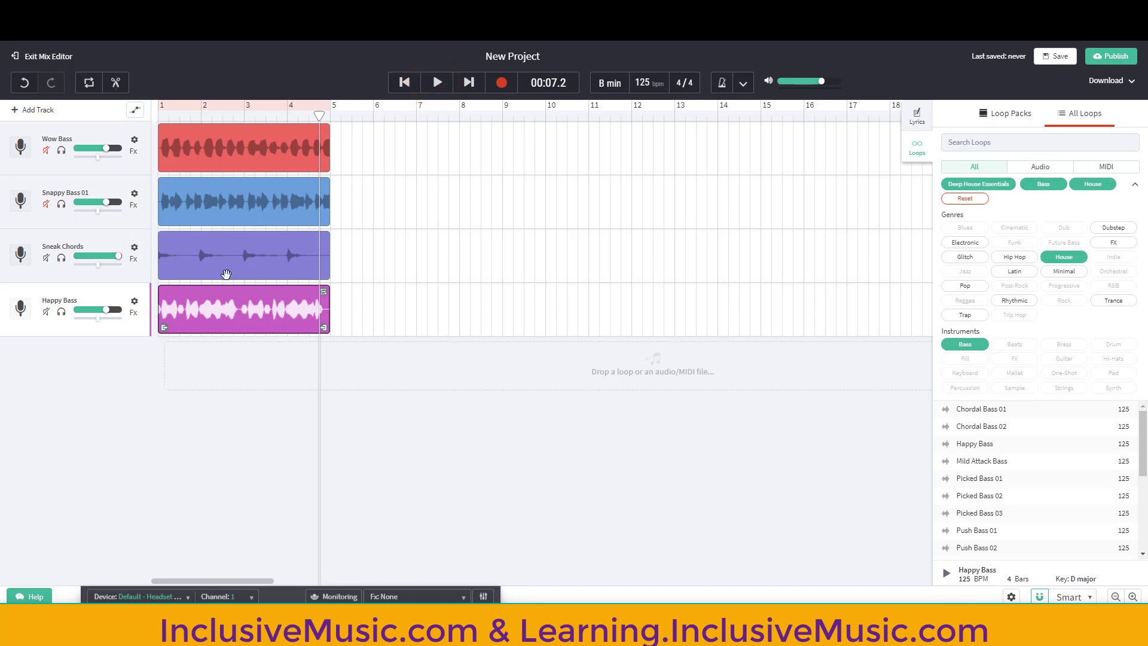
# - Delete the Wow Bass and Snappy Bass 01 tracks
pyautogui.rightClick(100, 133)
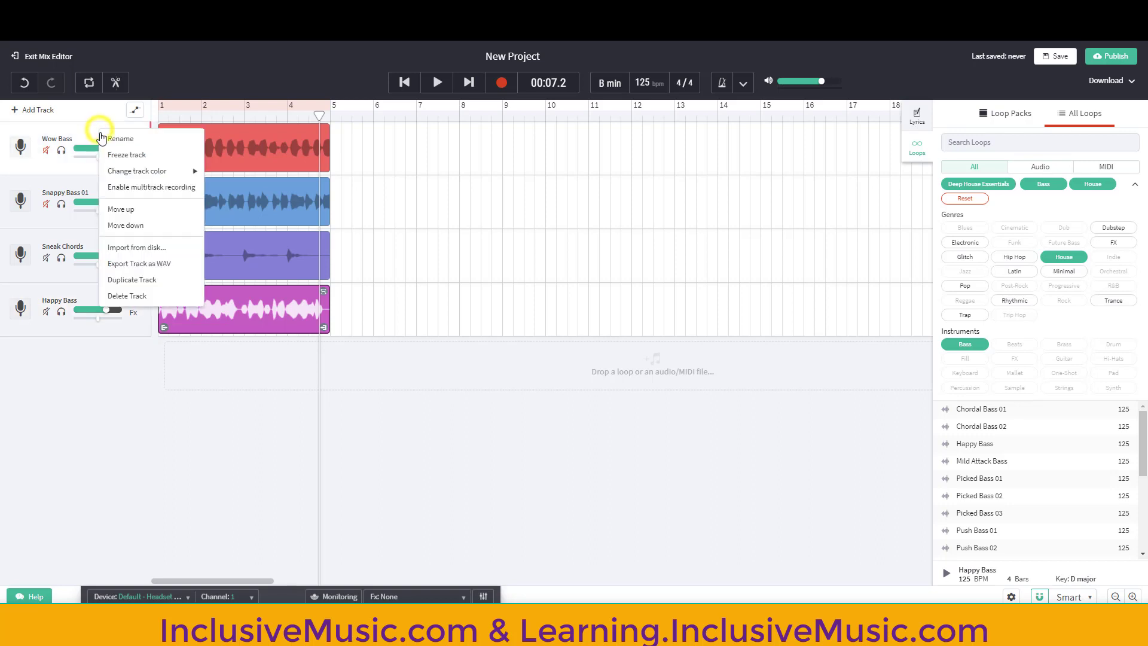
pyautogui.click(130, 293)
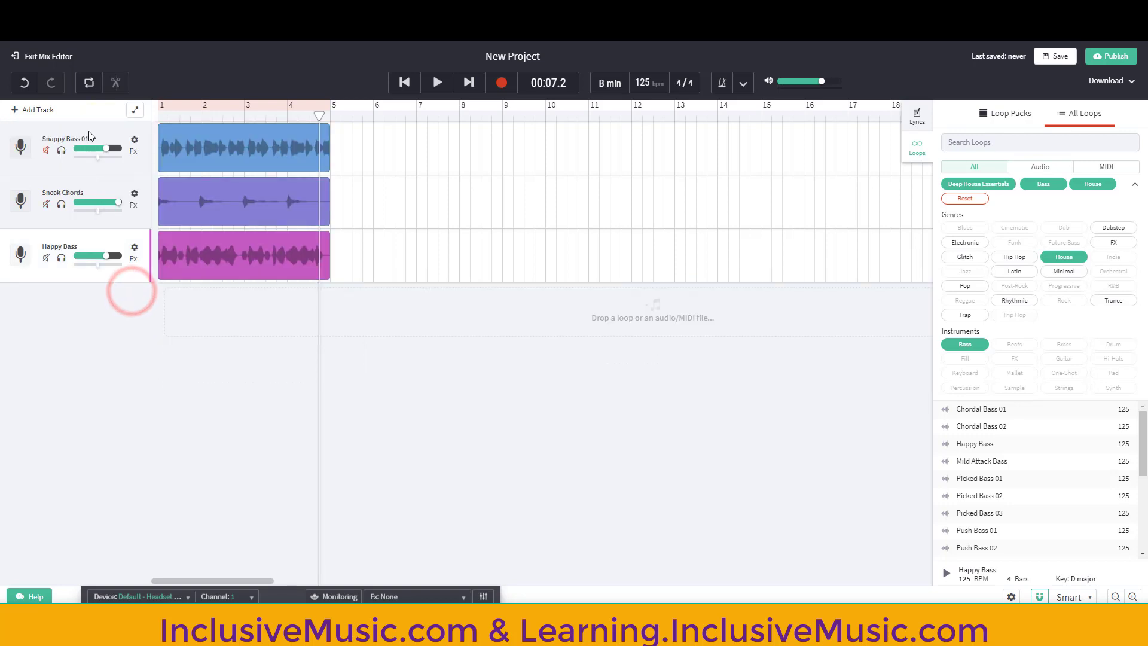
pyautogui.rightClick(90, 132)
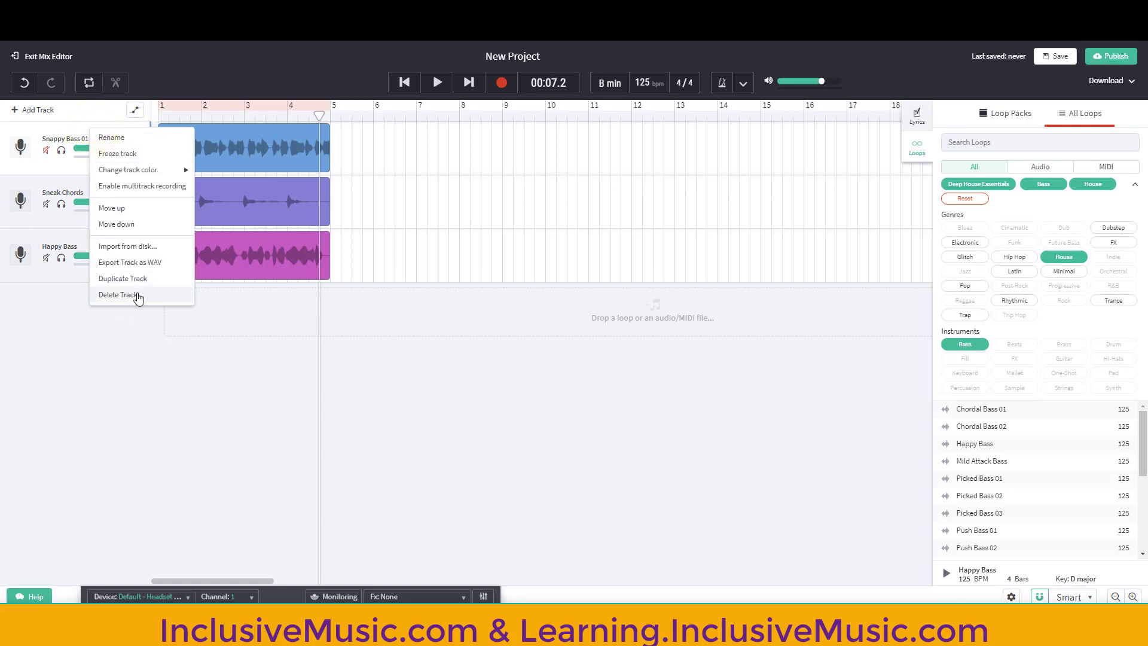
pyautogui.click(134, 294)
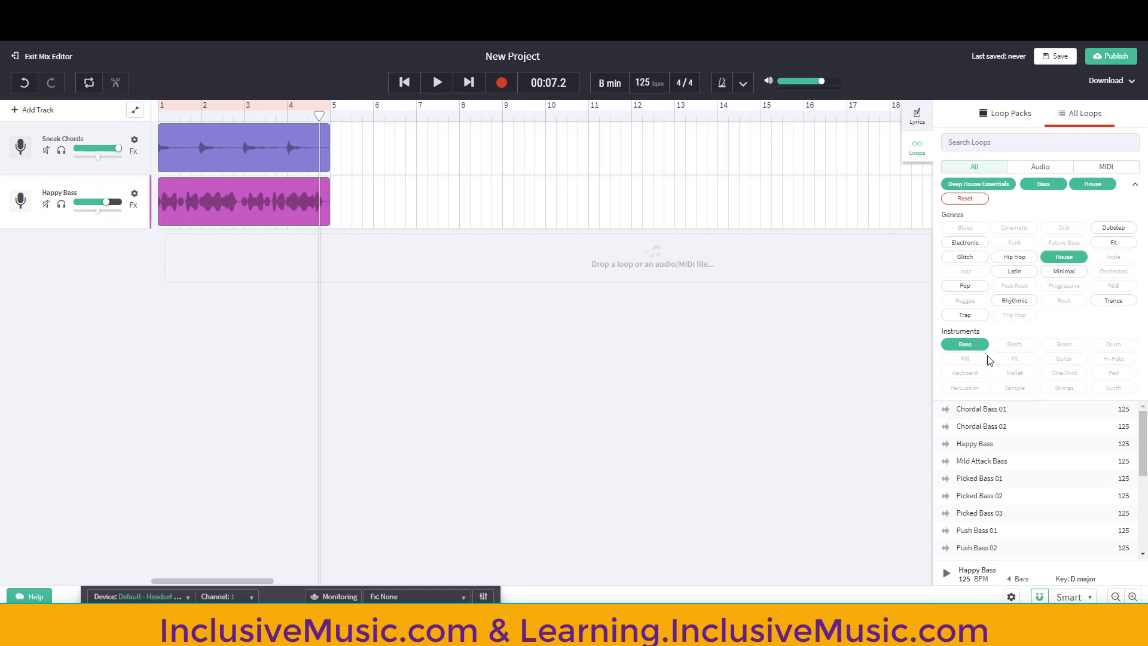
# - Change the loop instrument filter from Bass to Beats, keeping the Deep House Essentials and House filters
pyautogui.click(1008, 345)
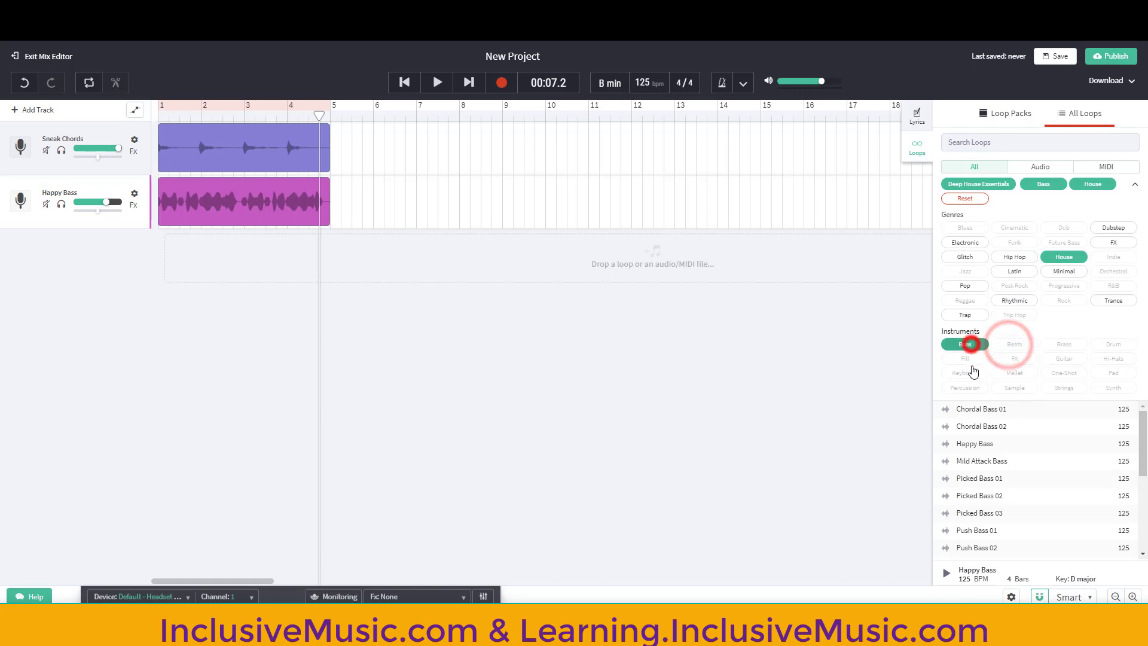
pyautogui.click(970, 344)
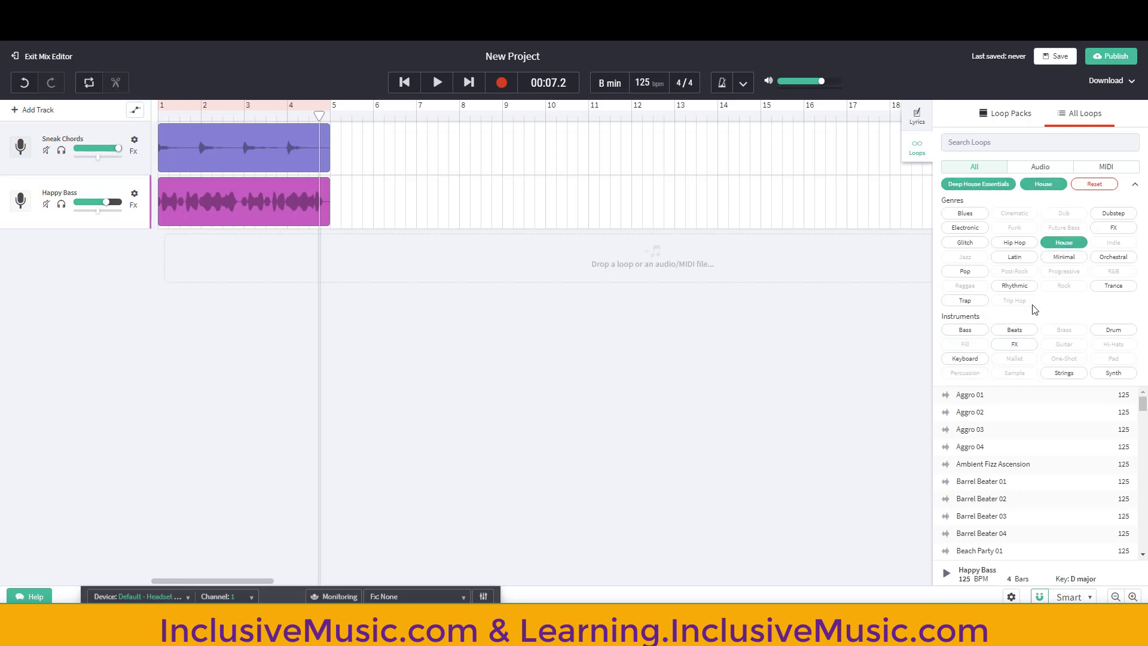
pyautogui.click(1014, 329)
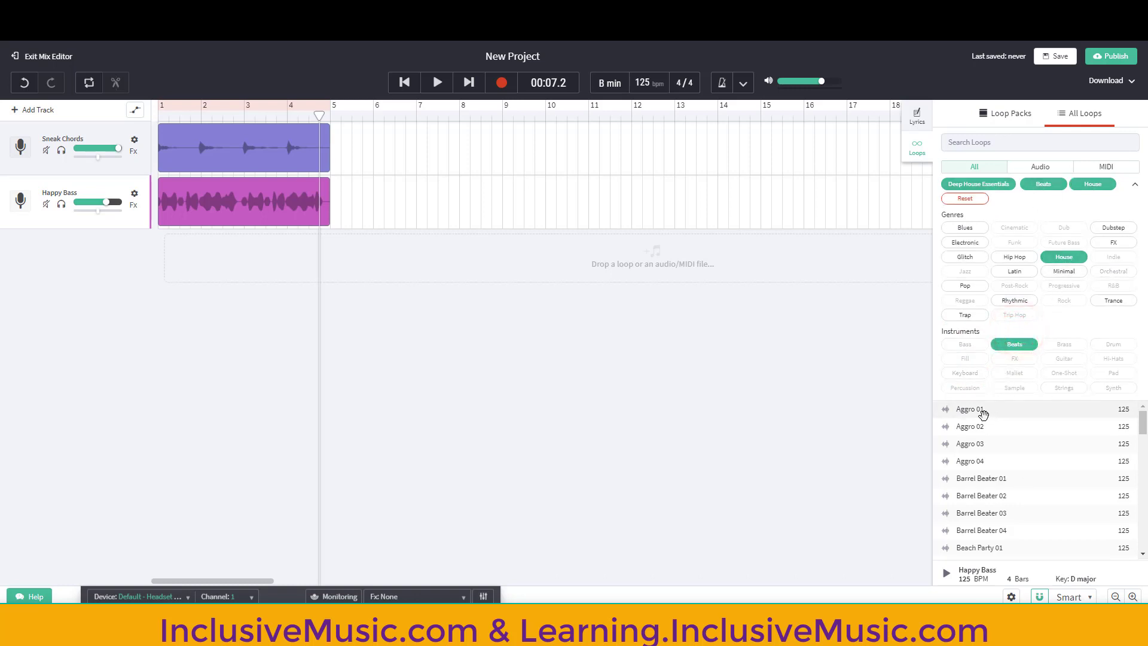
# - Preview the Synkopation 06, Synkopation 01 and Push & Fade 04 beat loops
pyautogui.moveTo(1140, 426); pyautogui.dragTo(1143, 538)
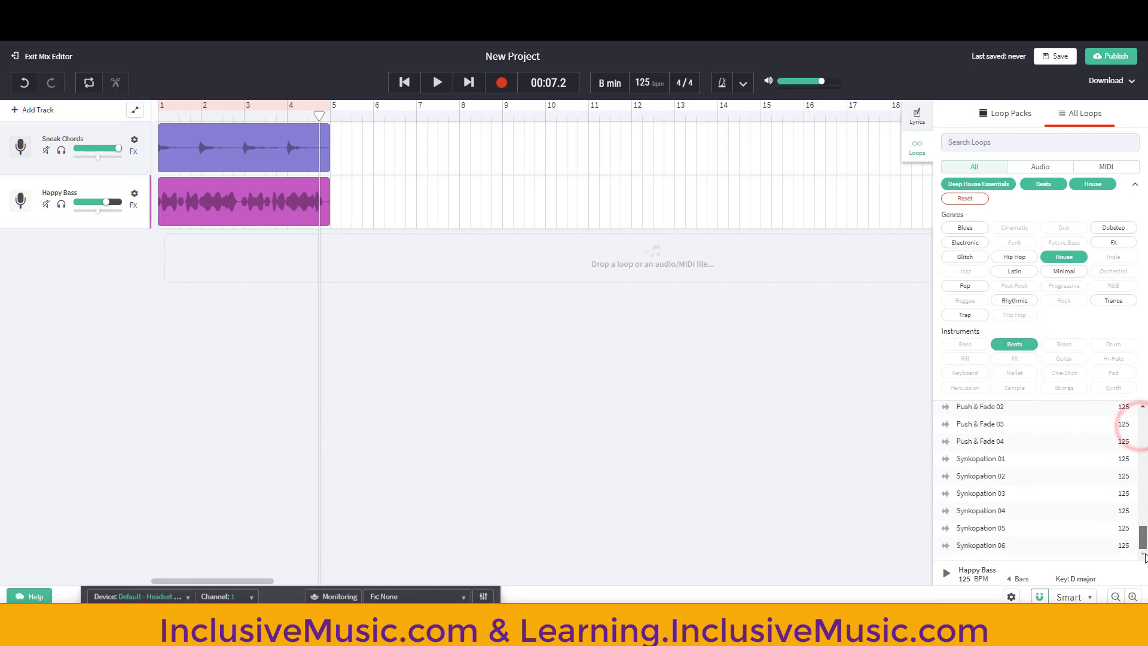
pyautogui.click(991, 549)
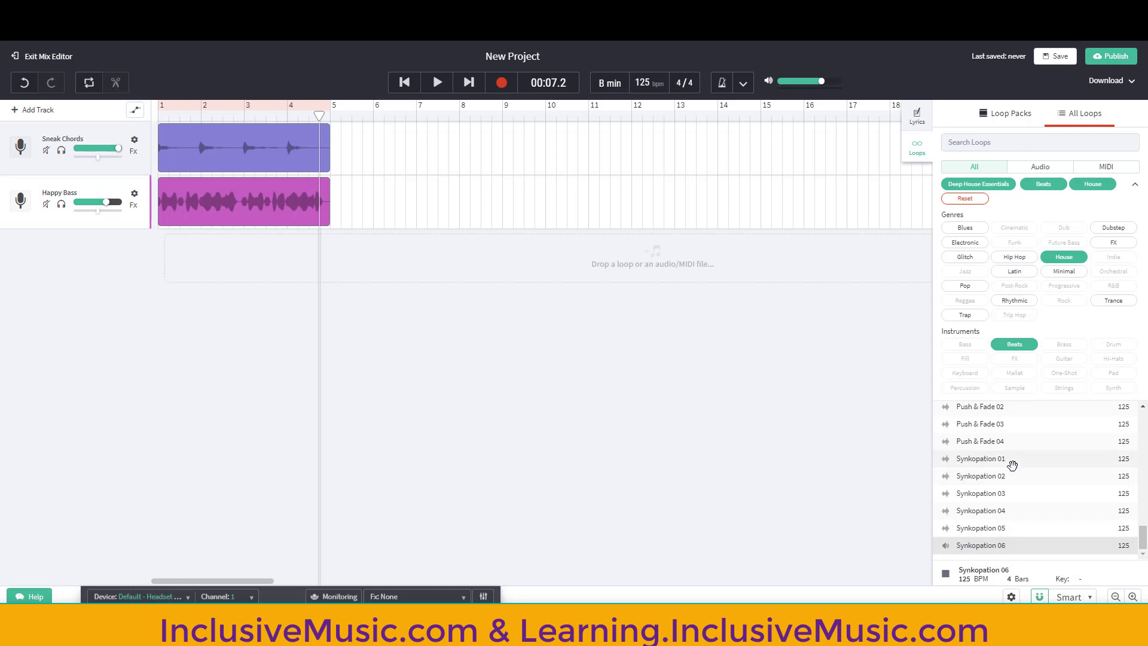
pyautogui.click(1012, 463)
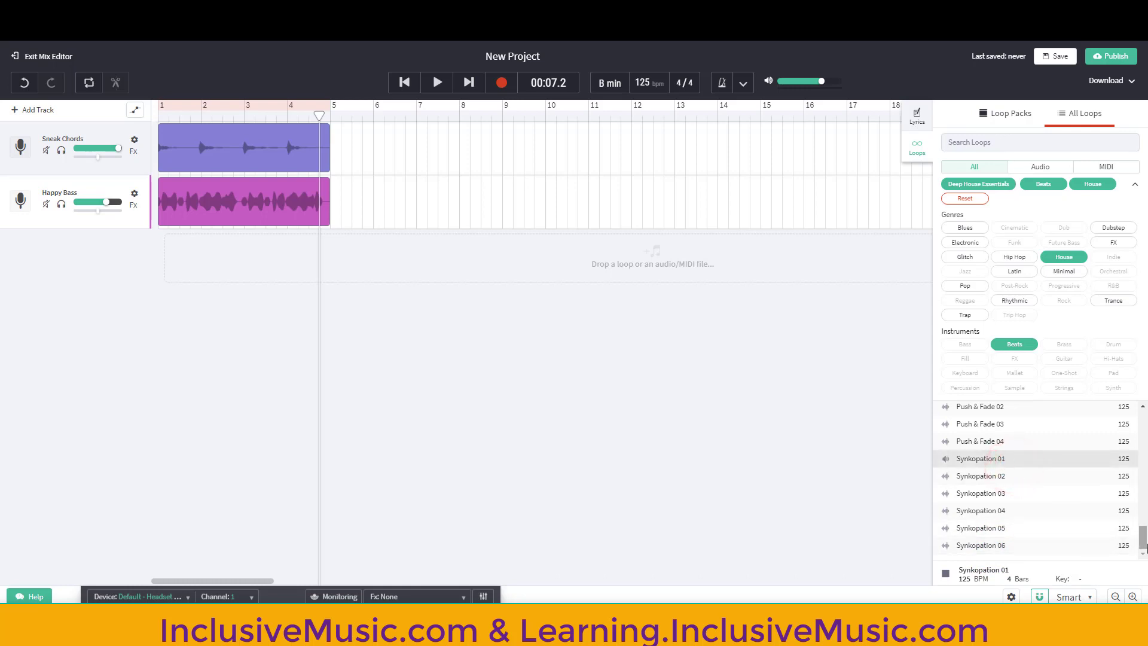
pyautogui.scroll(1, 1142, 541)
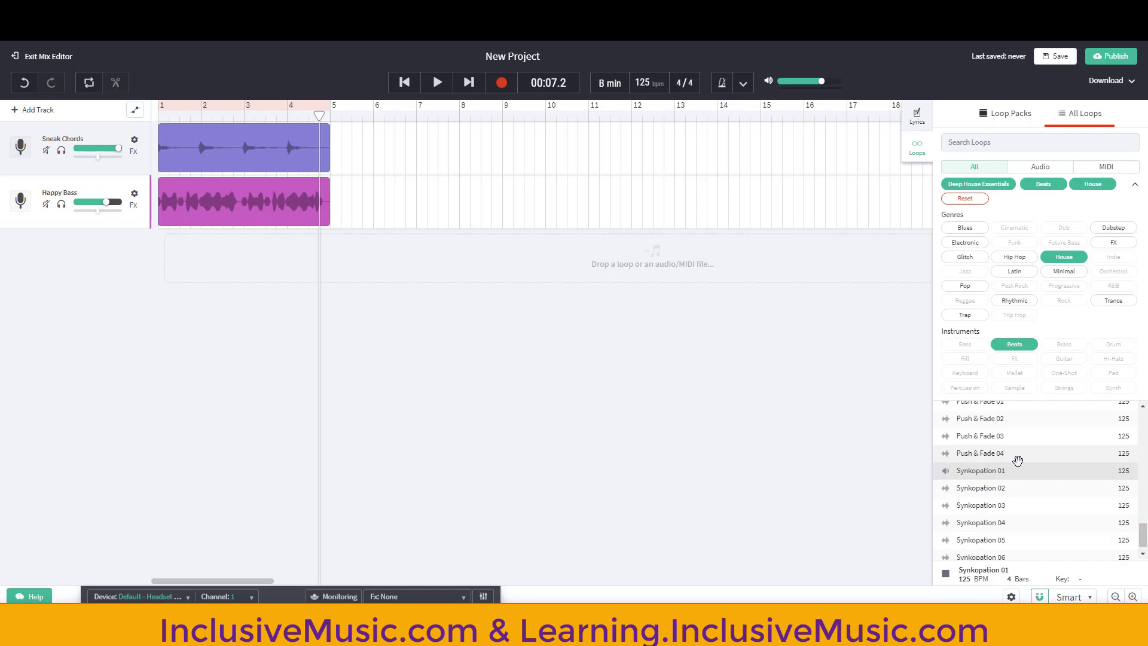
pyautogui.click(987, 474)
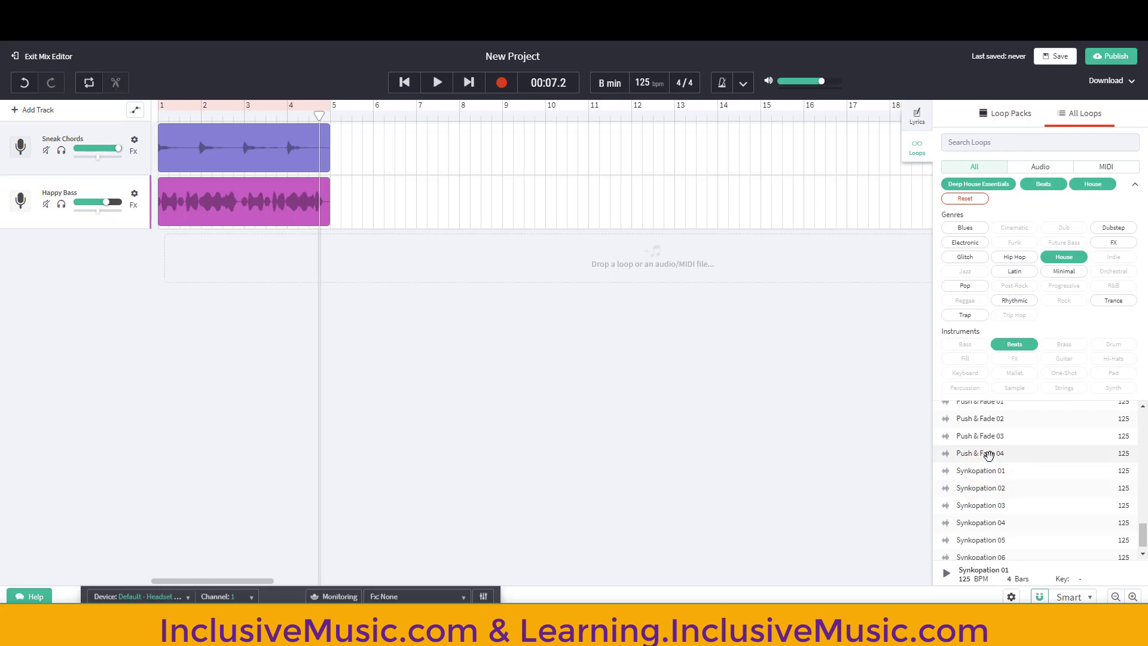
pyautogui.click(988, 454)
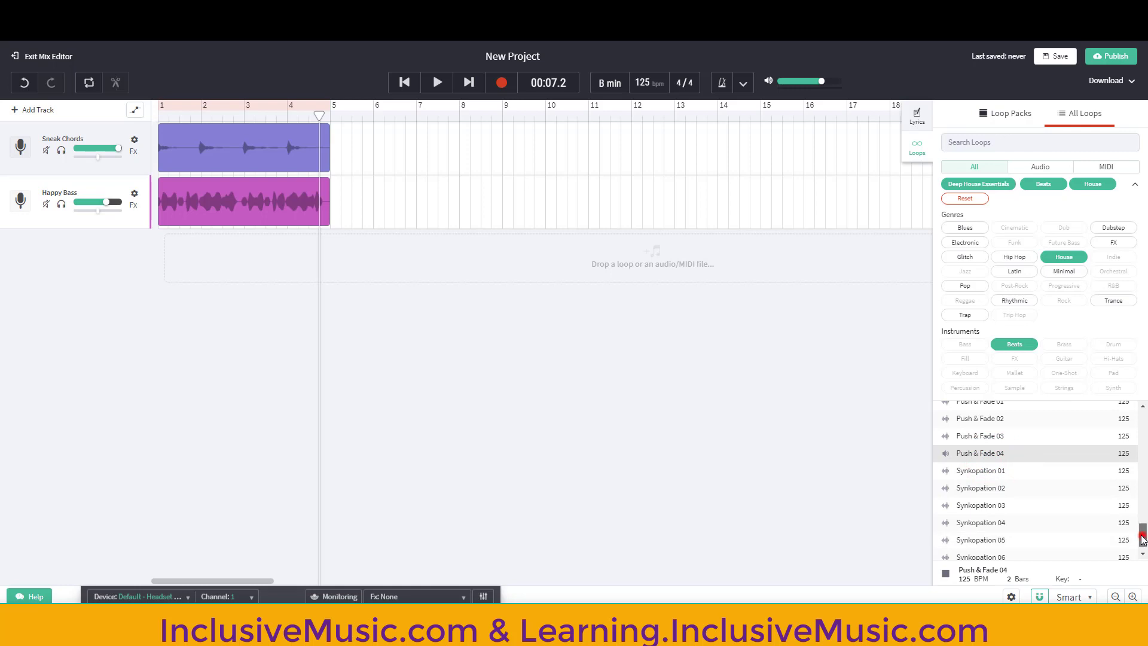
pyautogui.moveTo(1142, 536); pyautogui.dragTo(1142, 528)
pyautogui.click(993, 481)
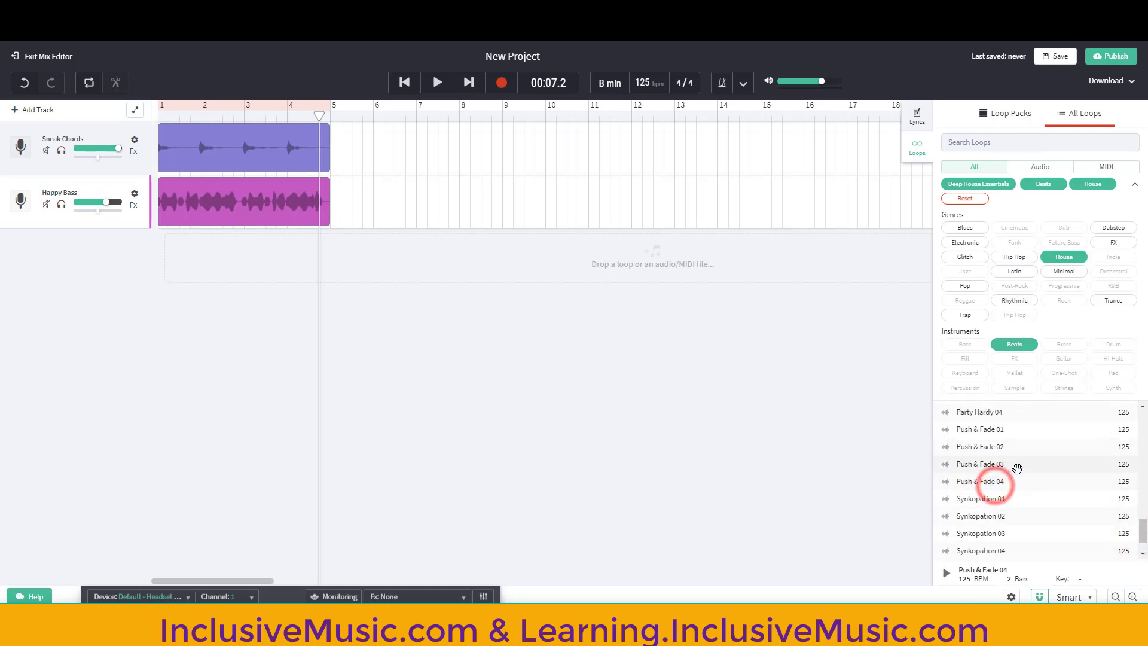
# - Preview the Synkopation beat loops in descending order from 06 to 03
pyautogui.scroll(3, 1017, 467)
pyautogui.moveTo(1141, 520); pyautogui.dragTo(1142, 536)
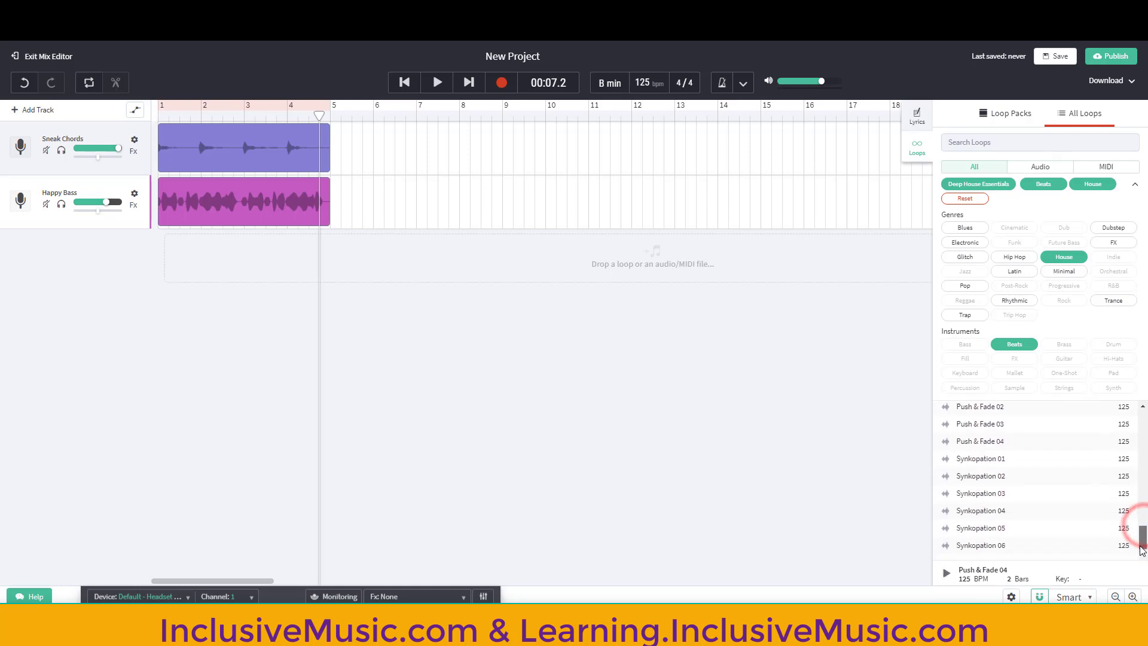
pyautogui.click(994, 546)
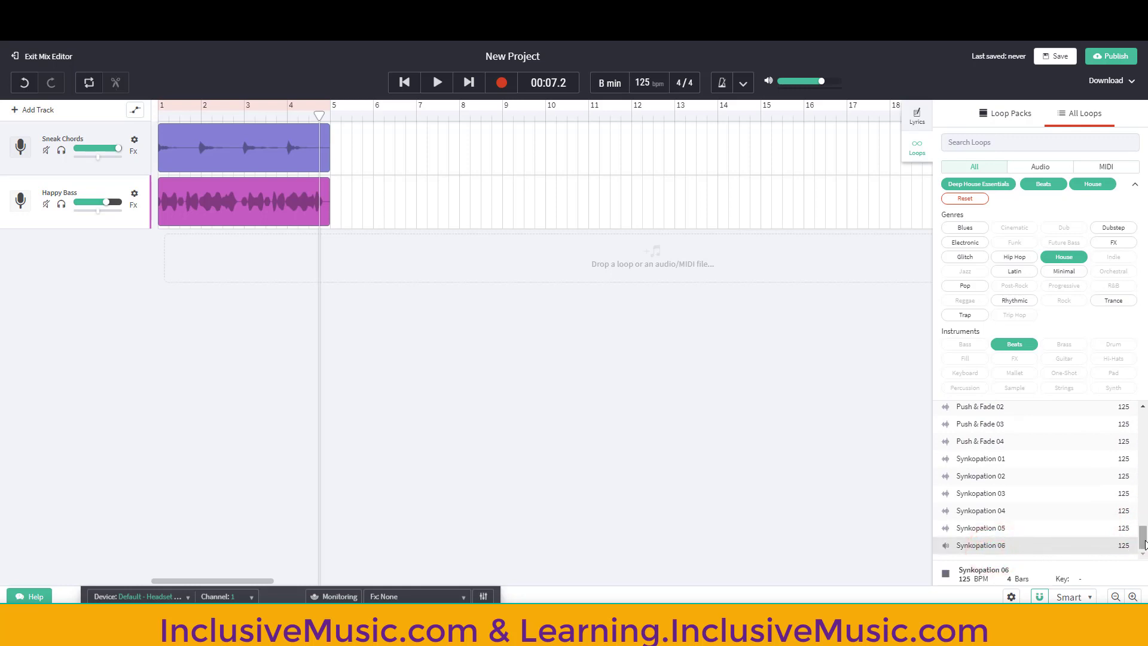
pyautogui.click(1008, 530)
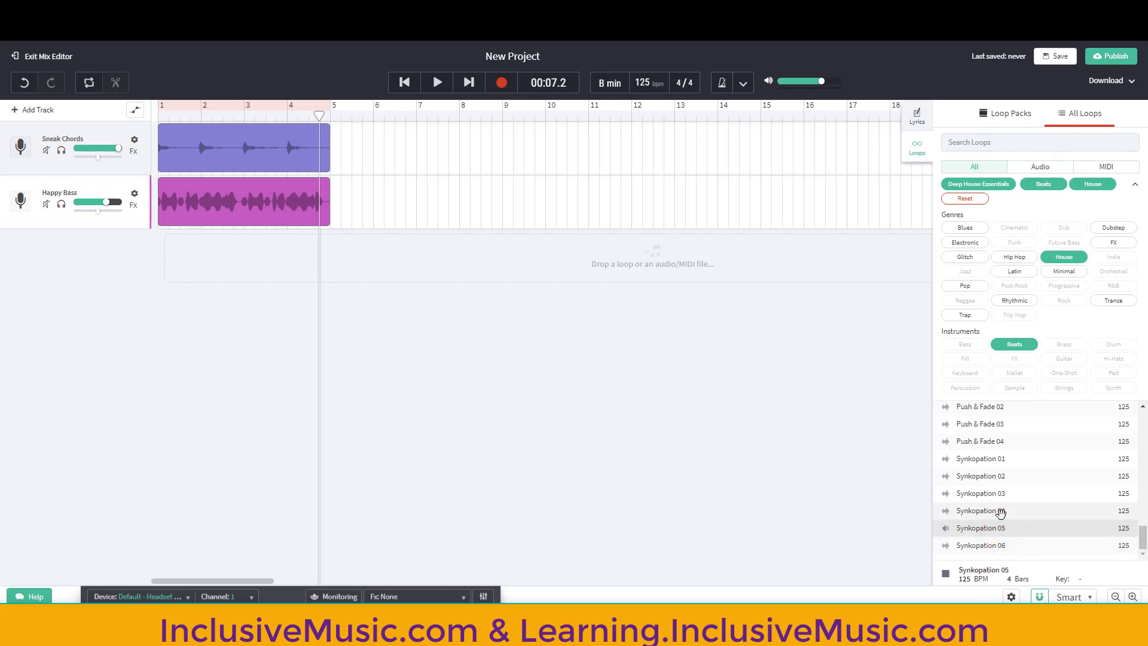
pyautogui.click(1008, 511)
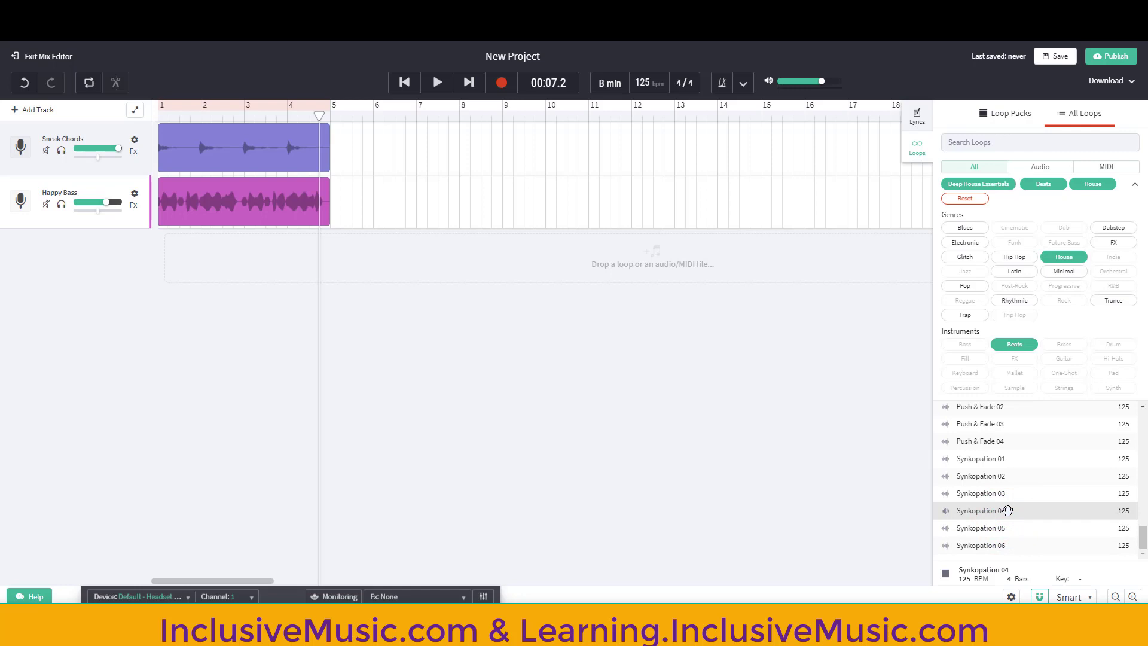
pyautogui.click(991, 496)
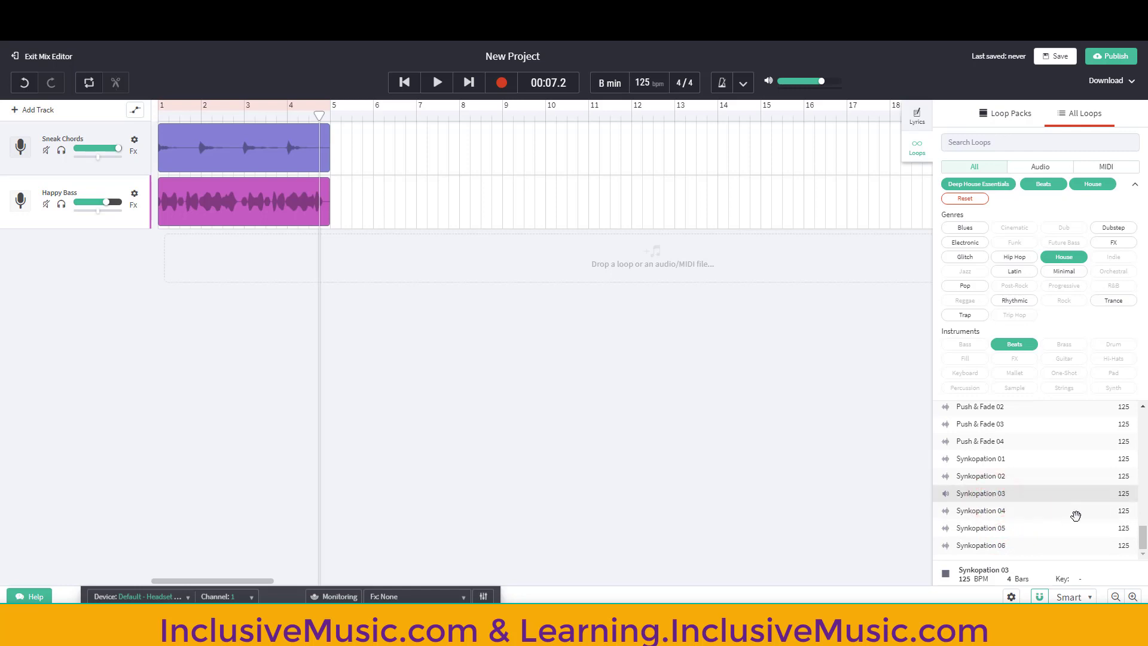
pyautogui.click(1005, 495)
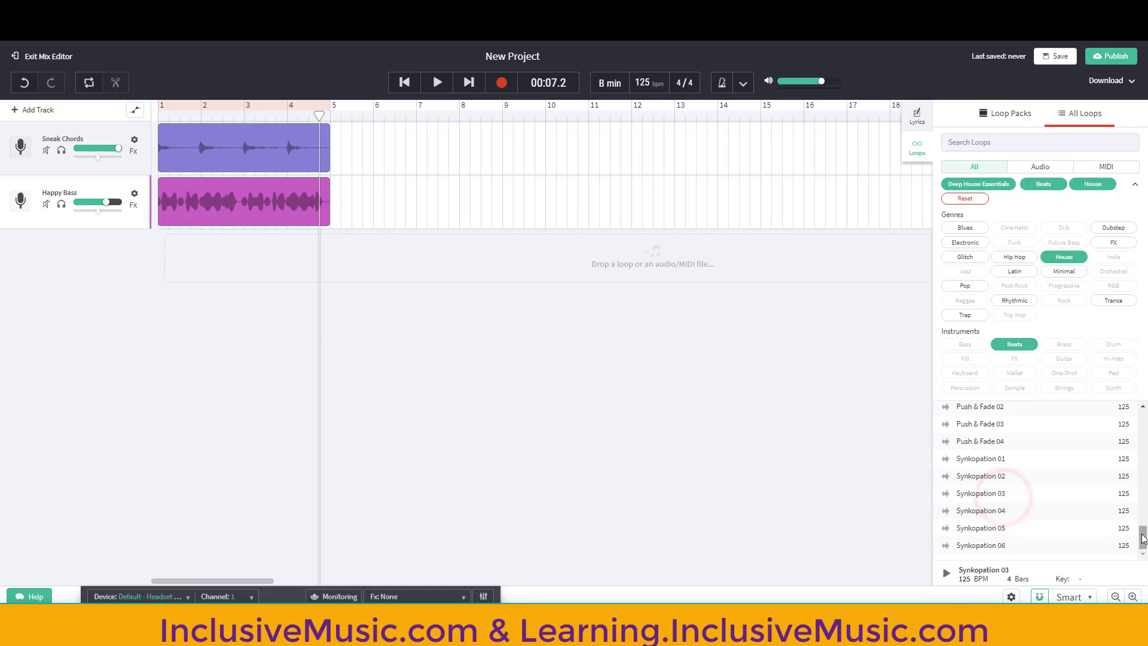
# - Preview the Push & Fade 04 beat loop again
pyautogui.moveTo(1142, 538)
pyautogui.mouseDown()
pyautogui.moveTo(1142, 511)
pyautogui.moveTo(1143, 522)
pyautogui.mouseUp()
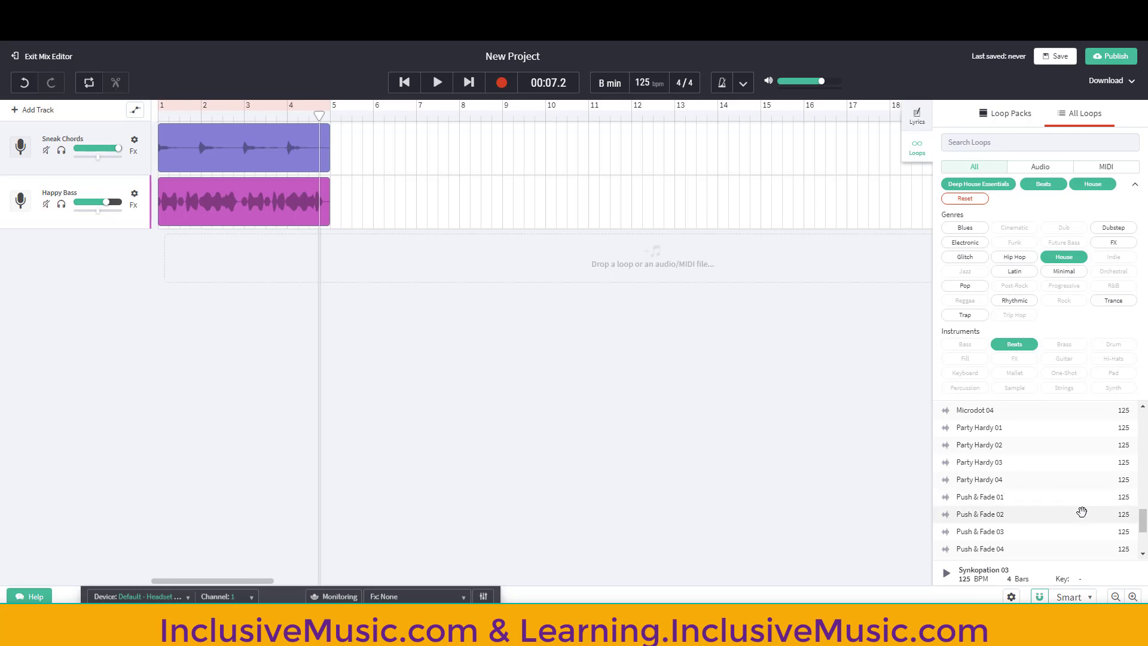
pyautogui.moveTo(1143, 518); pyautogui.dragTo(1139, 521)
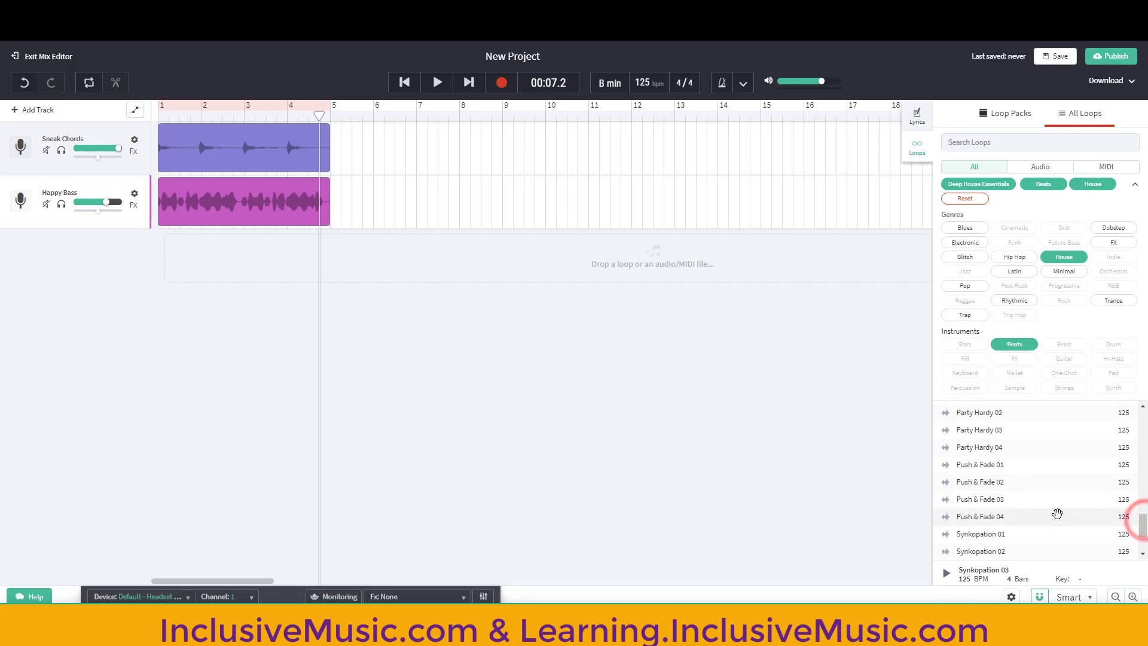
pyautogui.click(1005, 515)
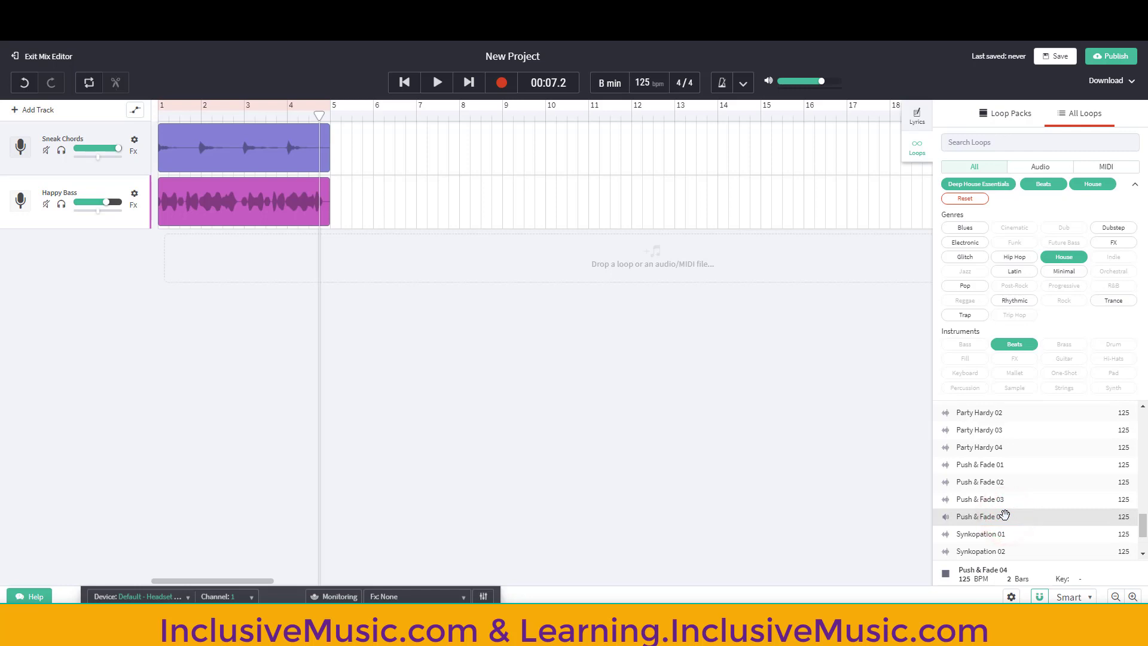
pyautogui.click(1074, 515)
# - Preview the Push & Fade 01, 02 and 03 beat loops and replay Push & Fade 01 for comparison
pyautogui.moveTo(1142, 525); pyautogui.dragTo(1143, 521)
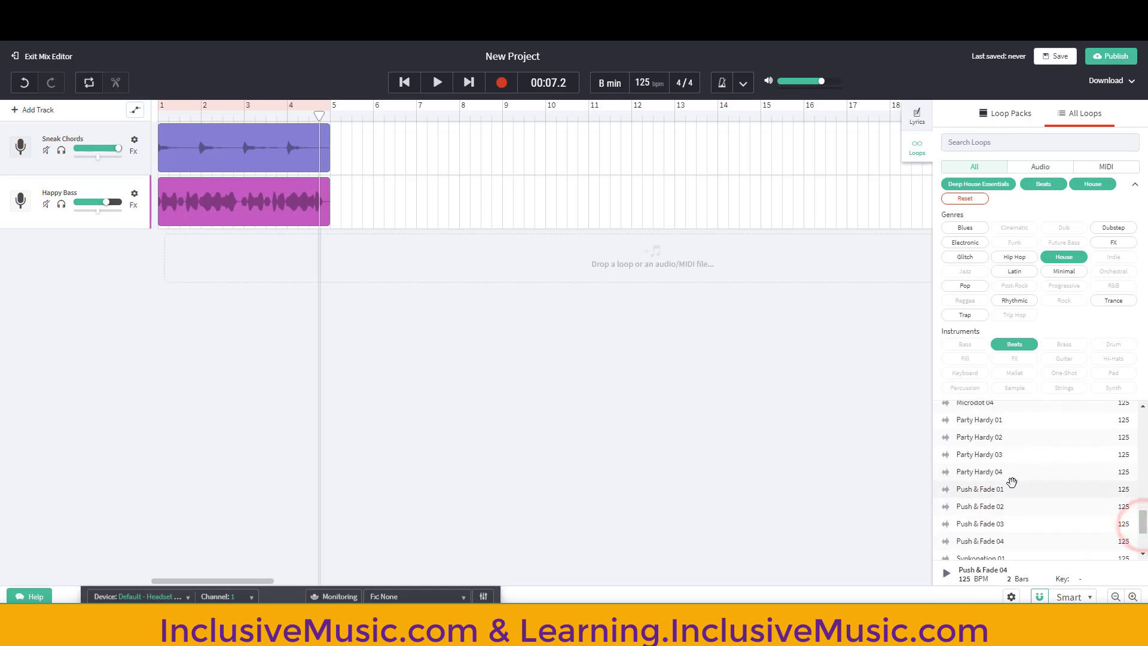
pyautogui.click(993, 482)
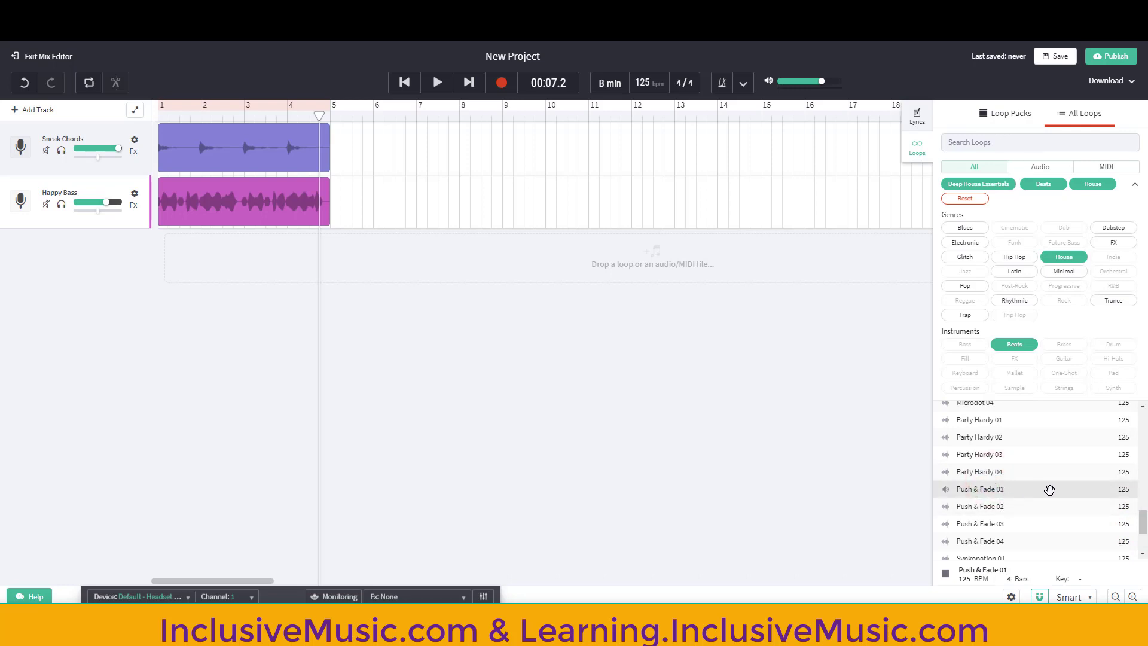
pyautogui.moveTo(1144, 522); pyautogui.dragTo(1143, 526)
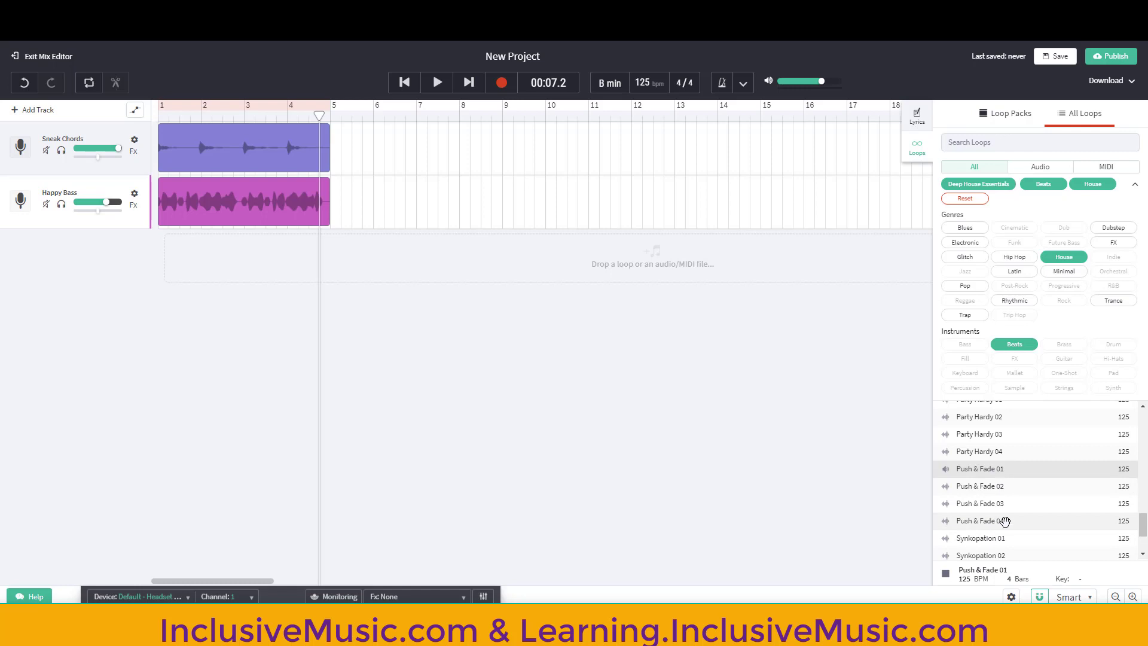
pyautogui.click(999, 485)
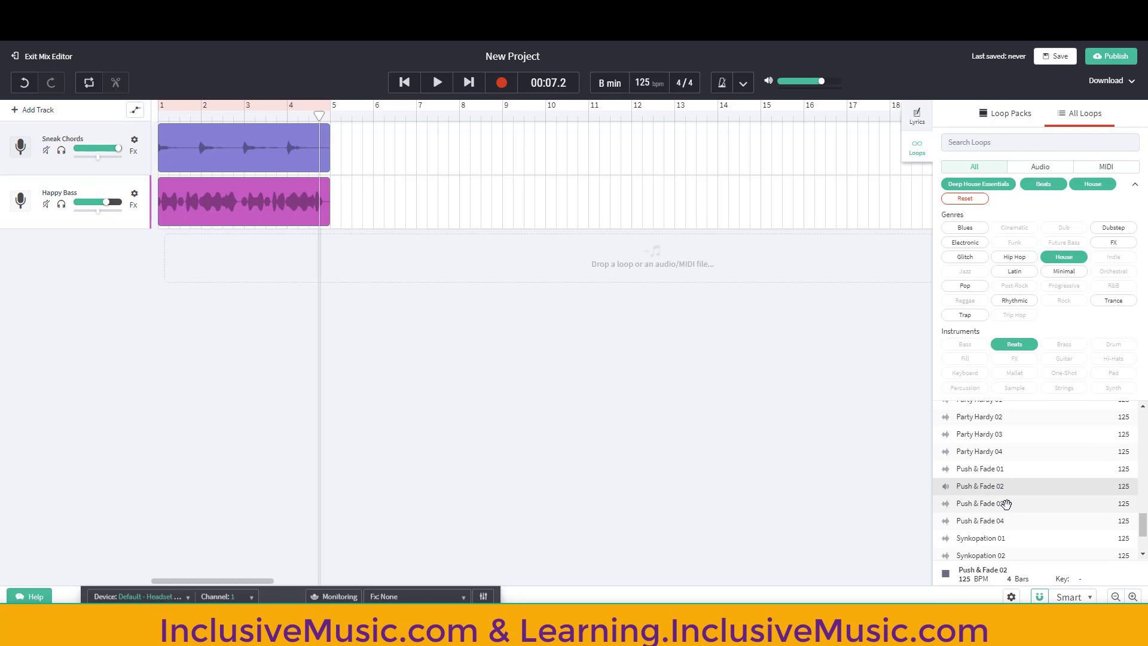
pyautogui.click(1006, 504)
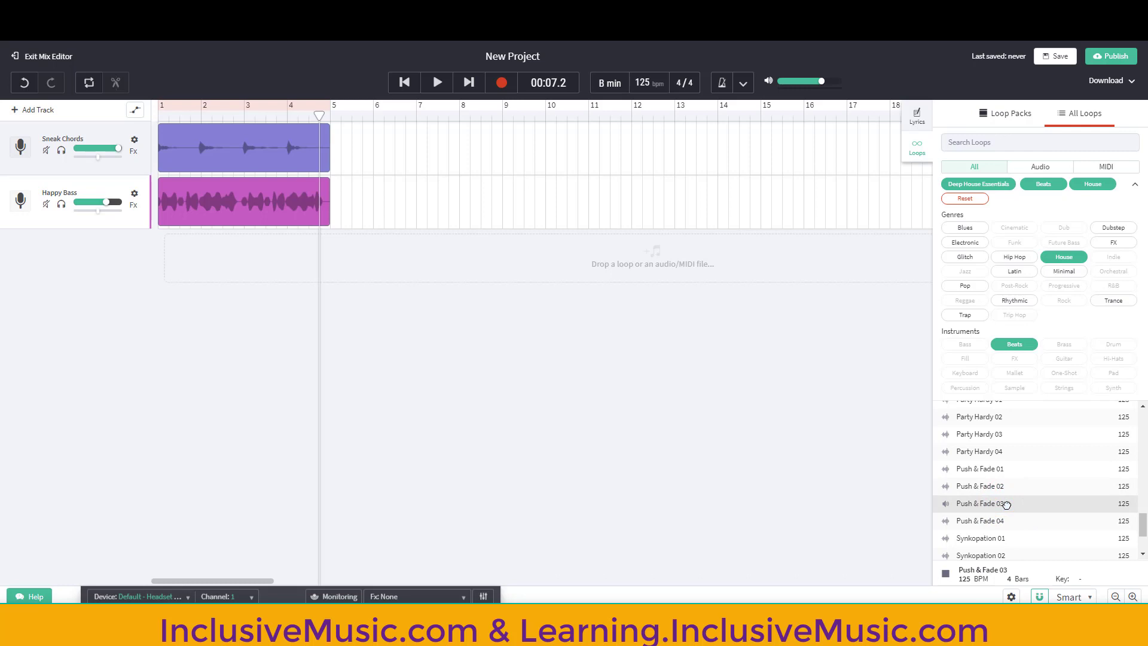
pyautogui.click(990, 470)
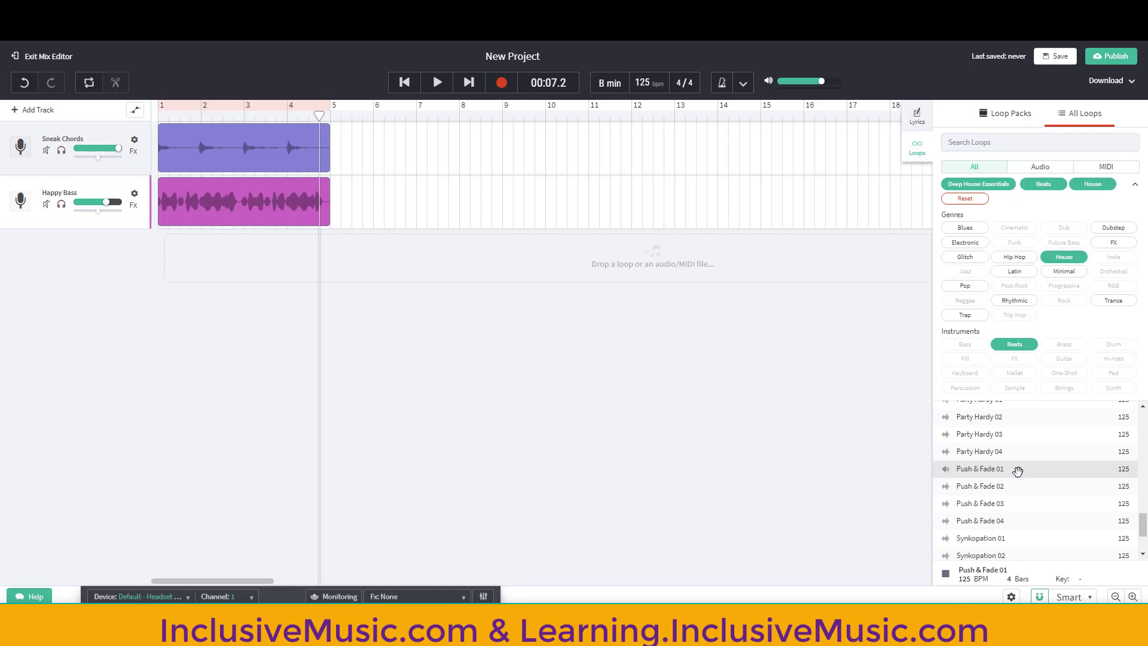
pyautogui.click(1018, 471)
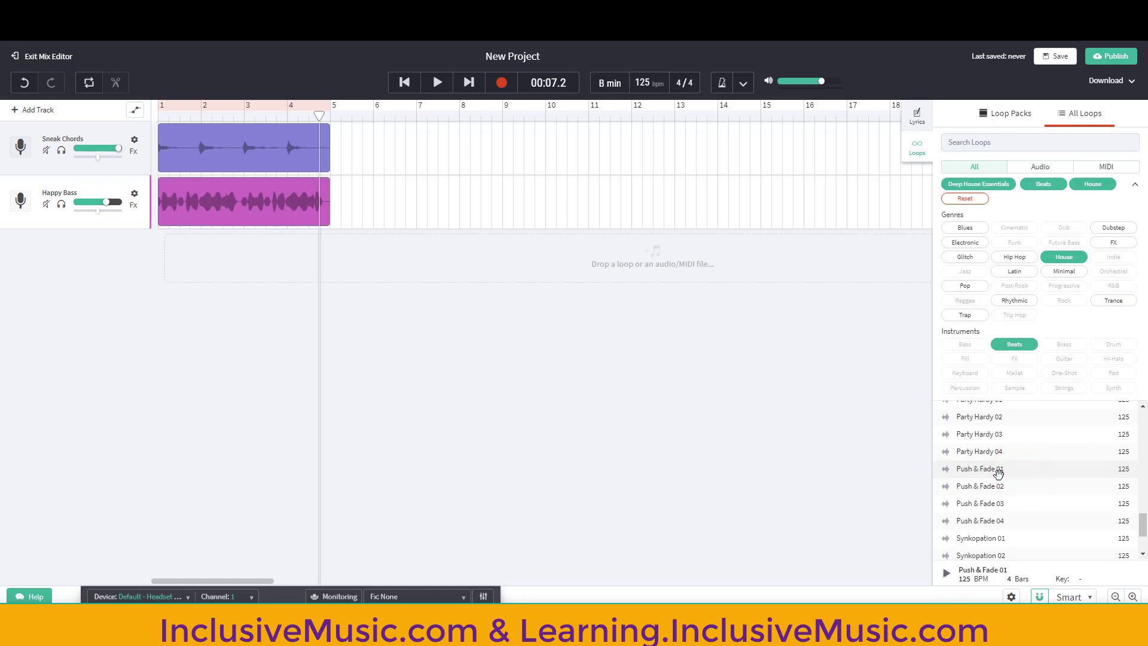
# - Add the Push & Fade 01 beat loop on a new track at bar 1 and play the arrangement from the start
pyautogui.moveTo(996, 472); pyautogui.dragTo(196, 254)
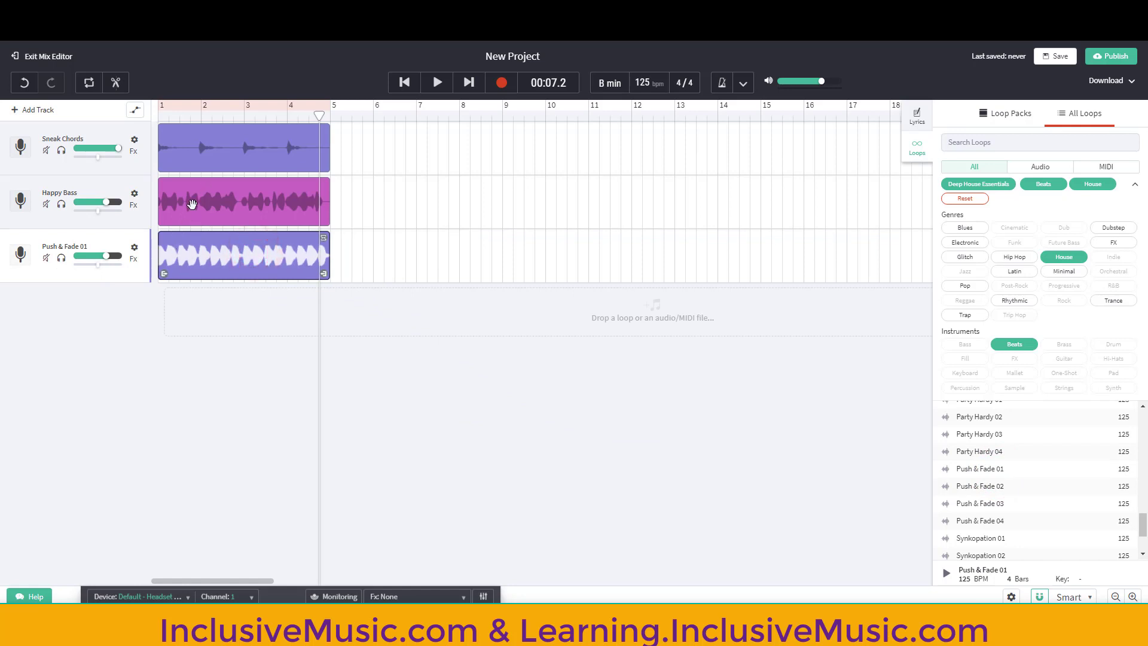
pyautogui.click(404, 82)
pyautogui.click(437, 82)
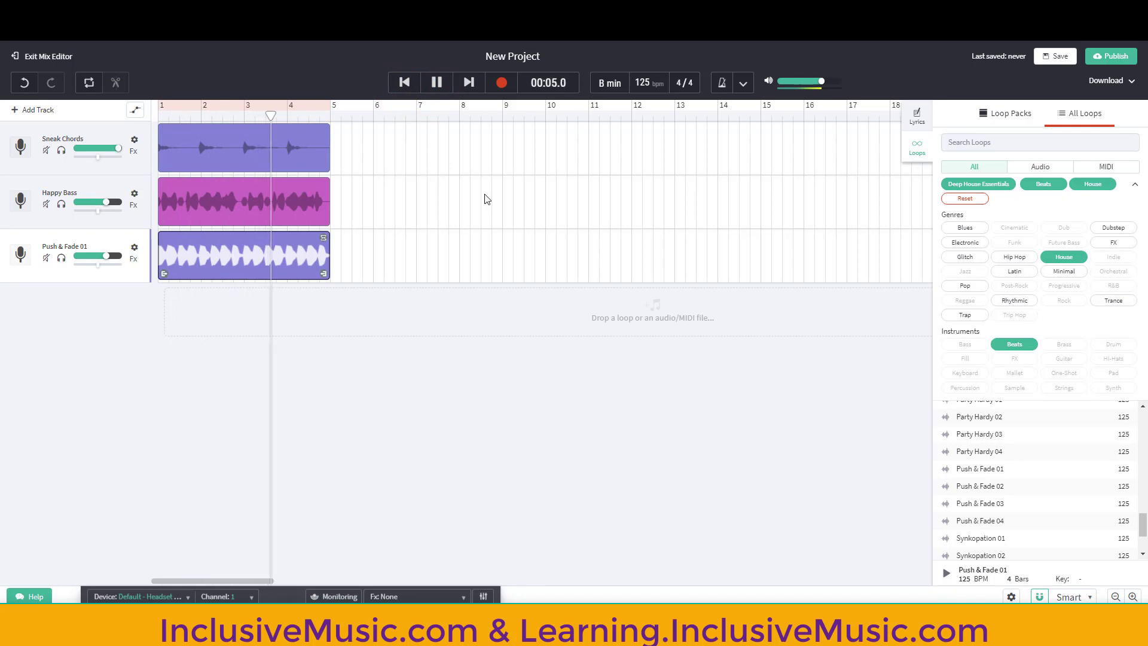
pyautogui.click(437, 86)
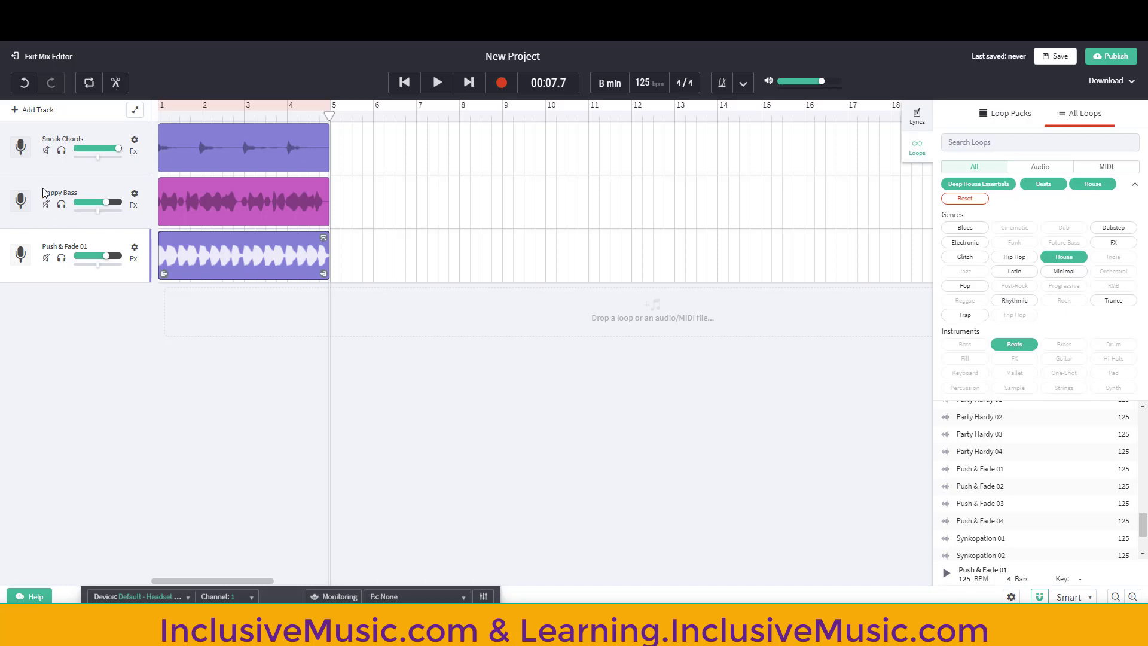
# - Mute the Happy Bass track and play the chords and beat together from the start
pyautogui.click(46, 207)
pyautogui.click(405, 82)
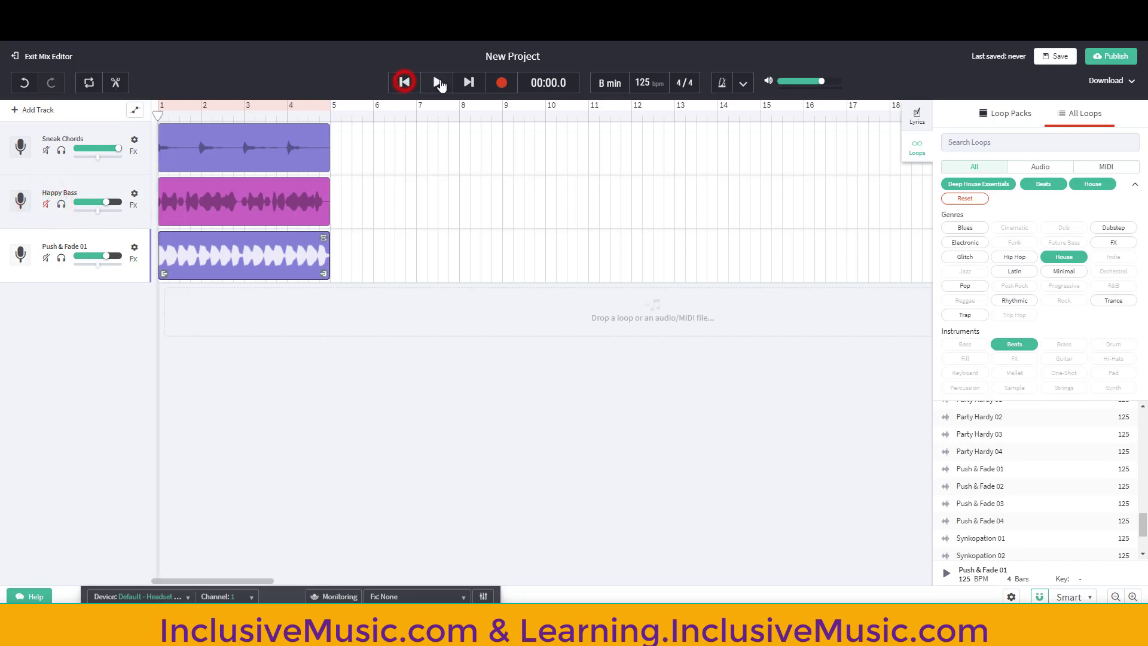
pyautogui.click(437, 82)
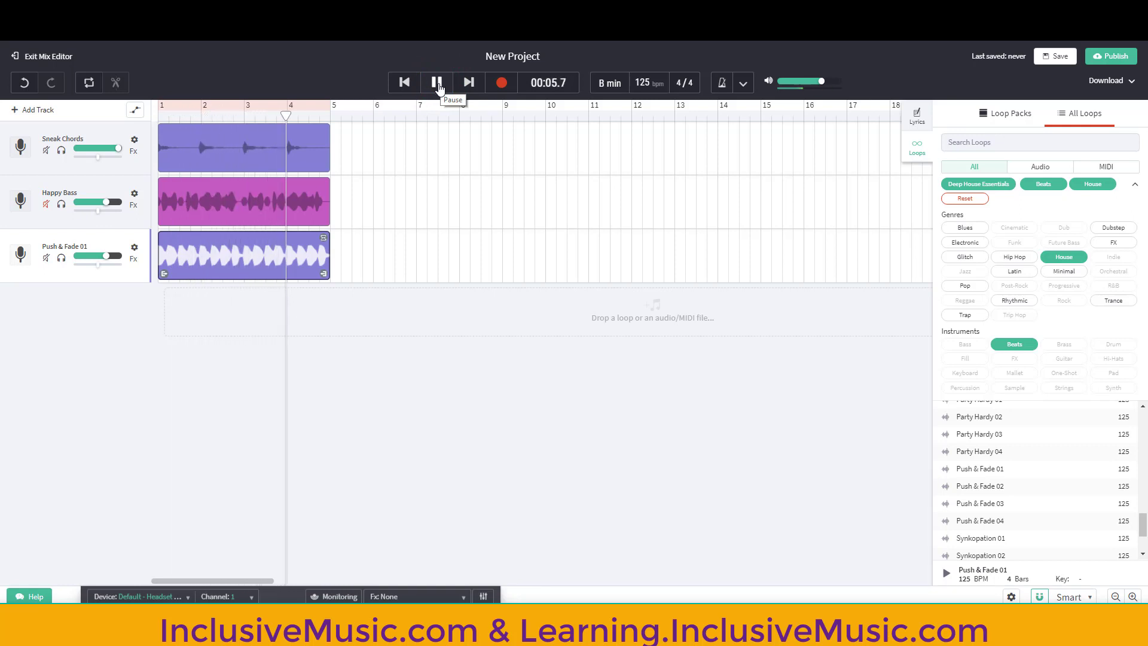
pyautogui.click(437, 84)
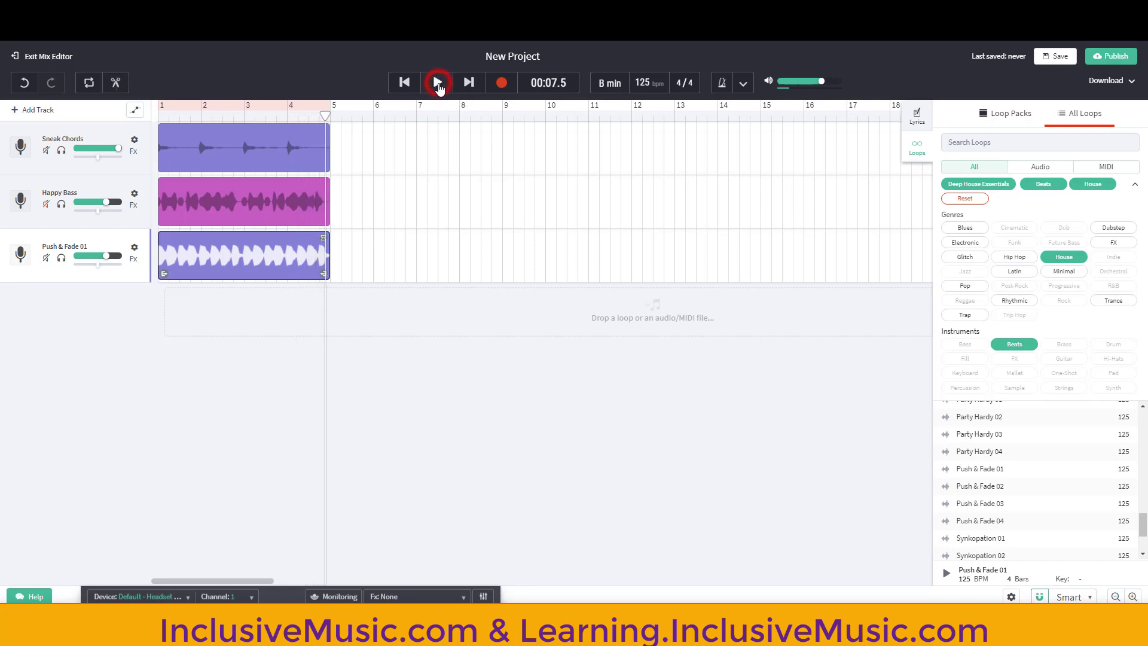
# - Move the Happy Bass clip to start at bar 5 and loop the Push & Fade 01 and Sneak Chords clips through the end of bar 8
pyautogui.moveTo(222, 199); pyautogui.dragTo(390, 192)
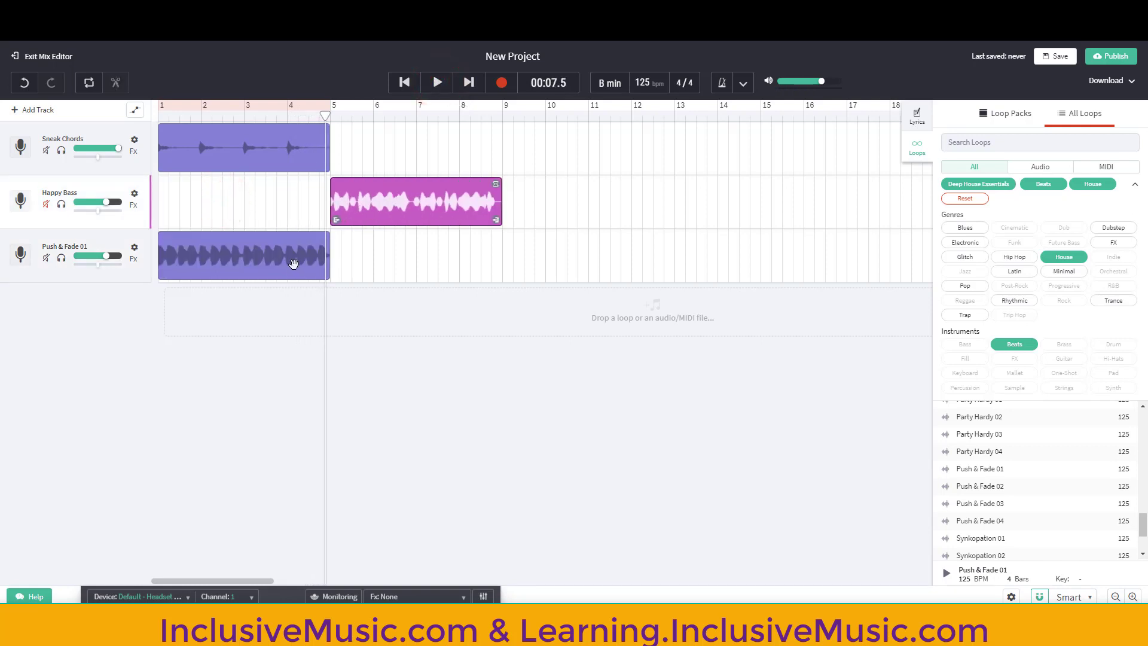
pyautogui.click(307, 244)
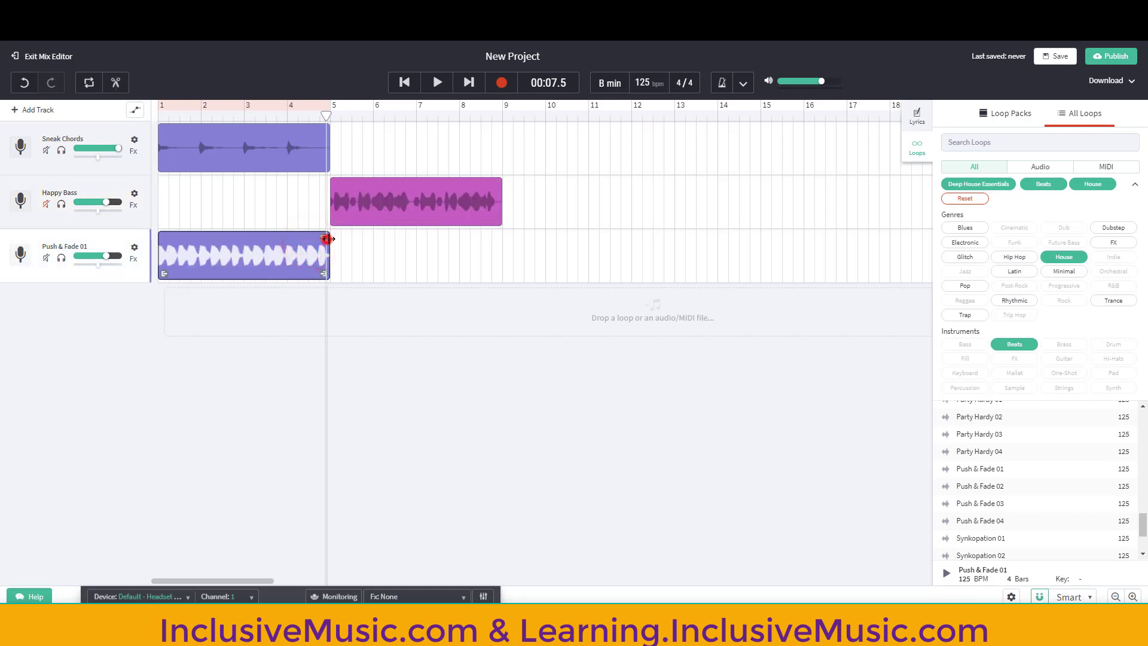
pyautogui.moveTo(325, 239); pyautogui.dragTo(495, 246)
pyautogui.click(496, 239)
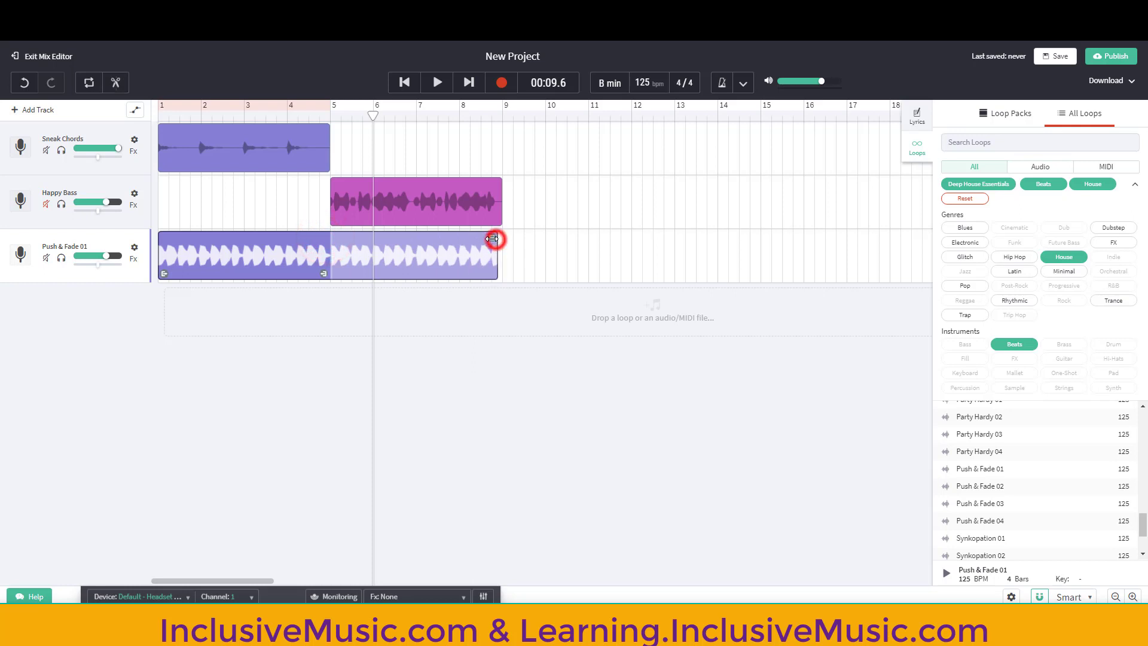
pyautogui.click(308, 129)
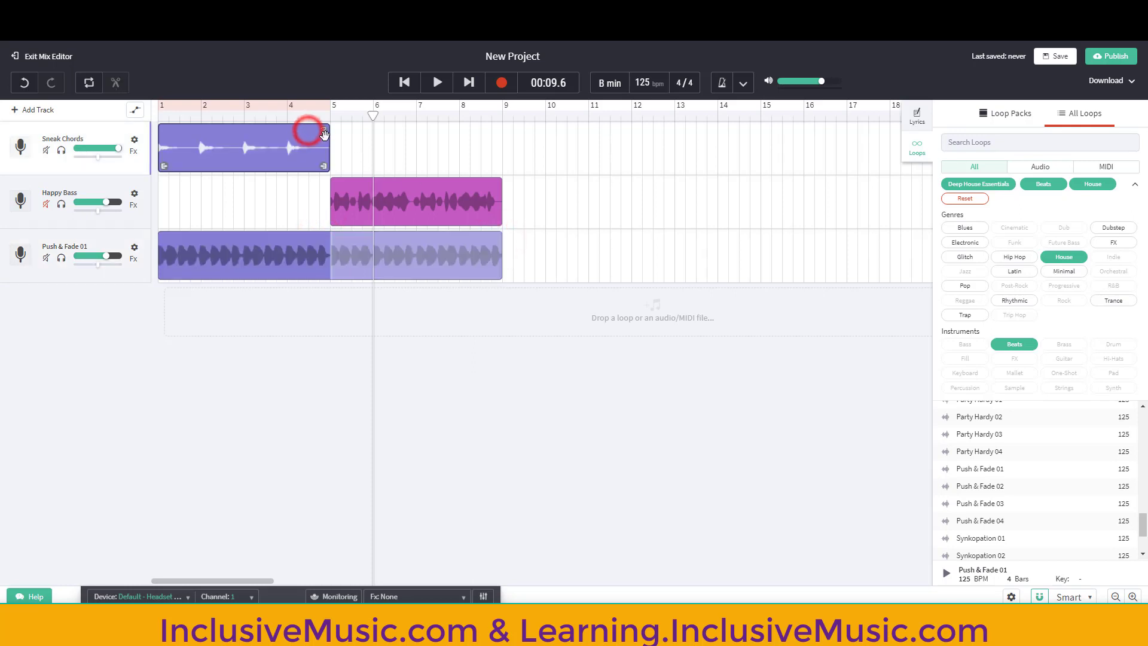
pyautogui.moveTo(327, 128); pyautogui.dragTo(500, 141)
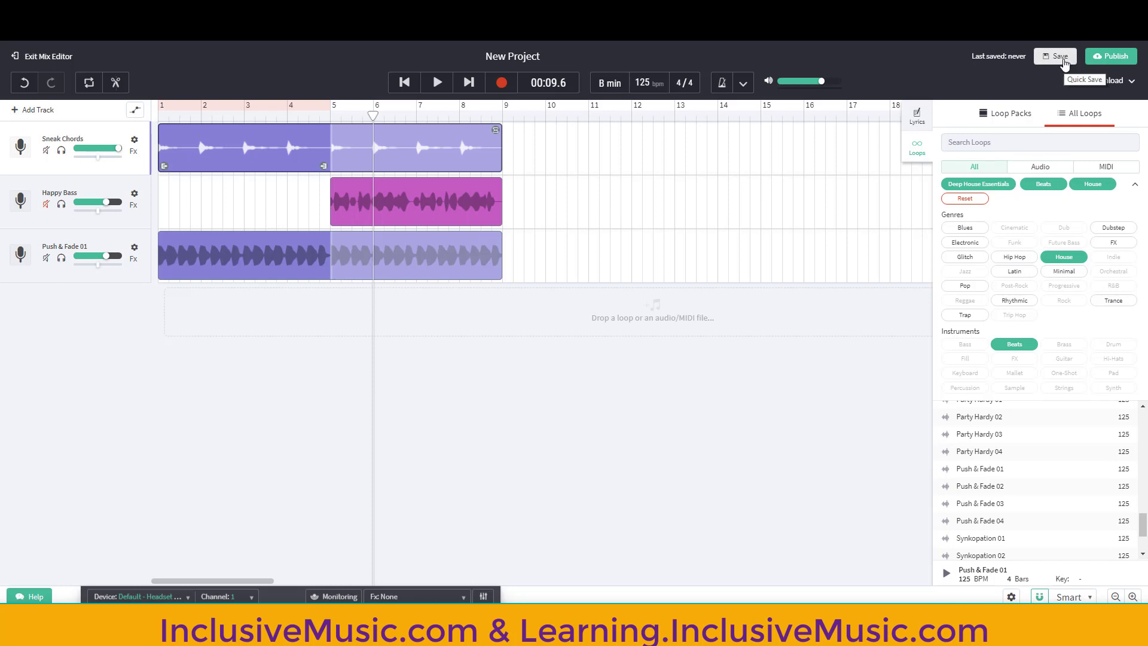
# - Rename the project "Deep House" and save it
pyautogui.doubleClick(512, 58)
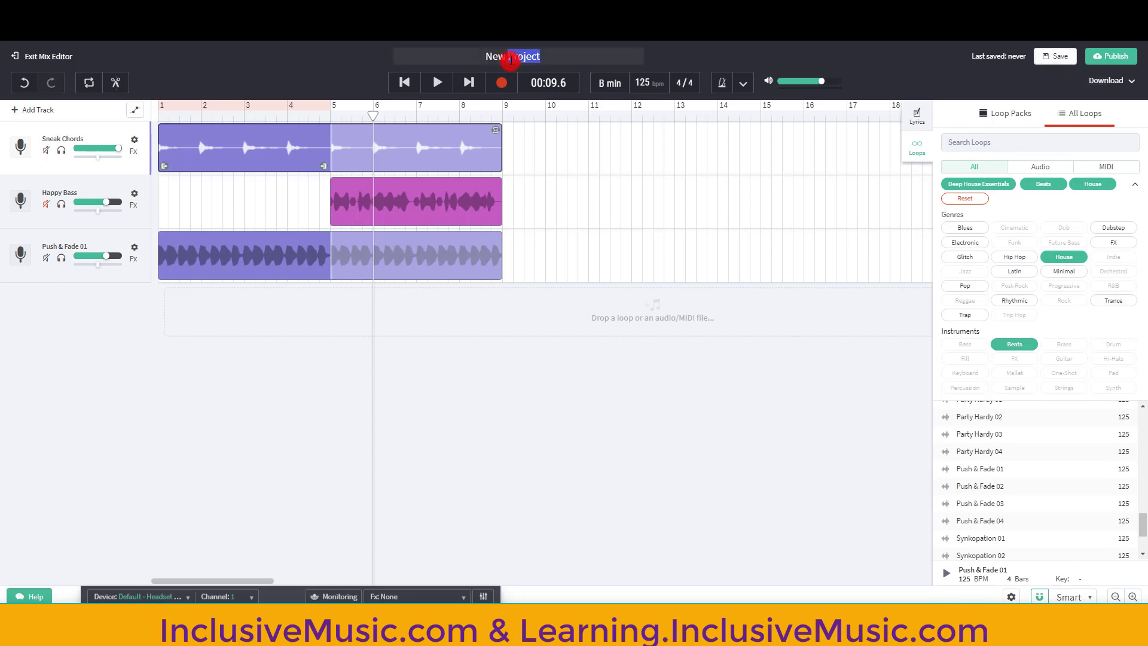
pyautogui.tripleClick(512, 58)
pyautogui.press('BackSpace')
pyautogui.write('Deep Hou')
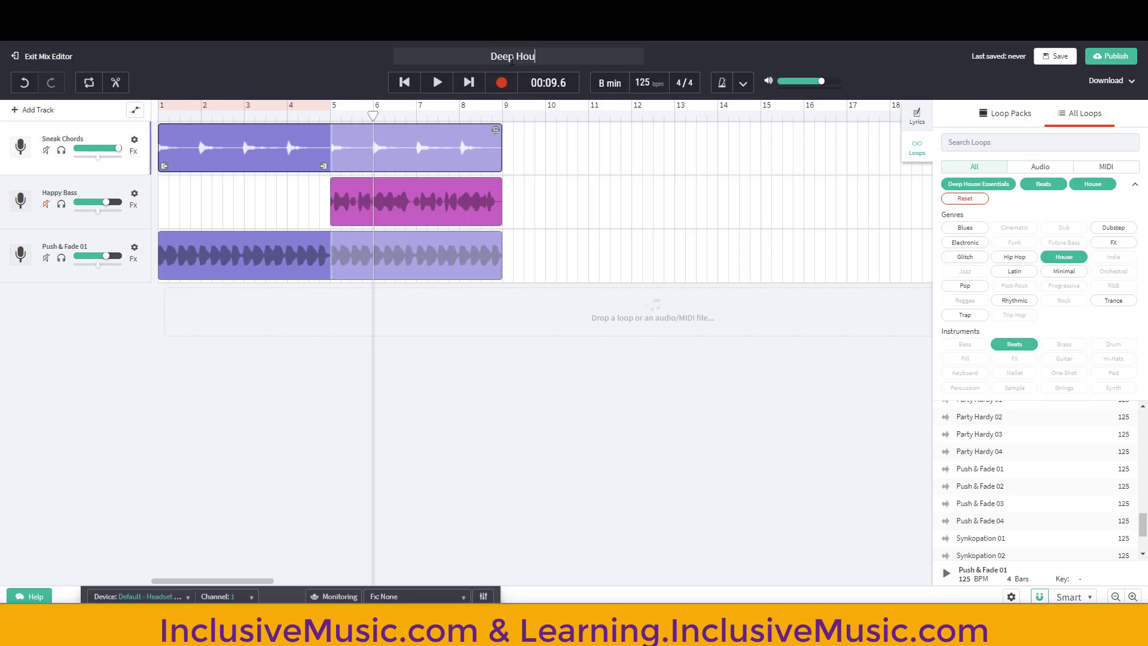
pyautogui.write('se')
pyautogui.click(1062, 59)
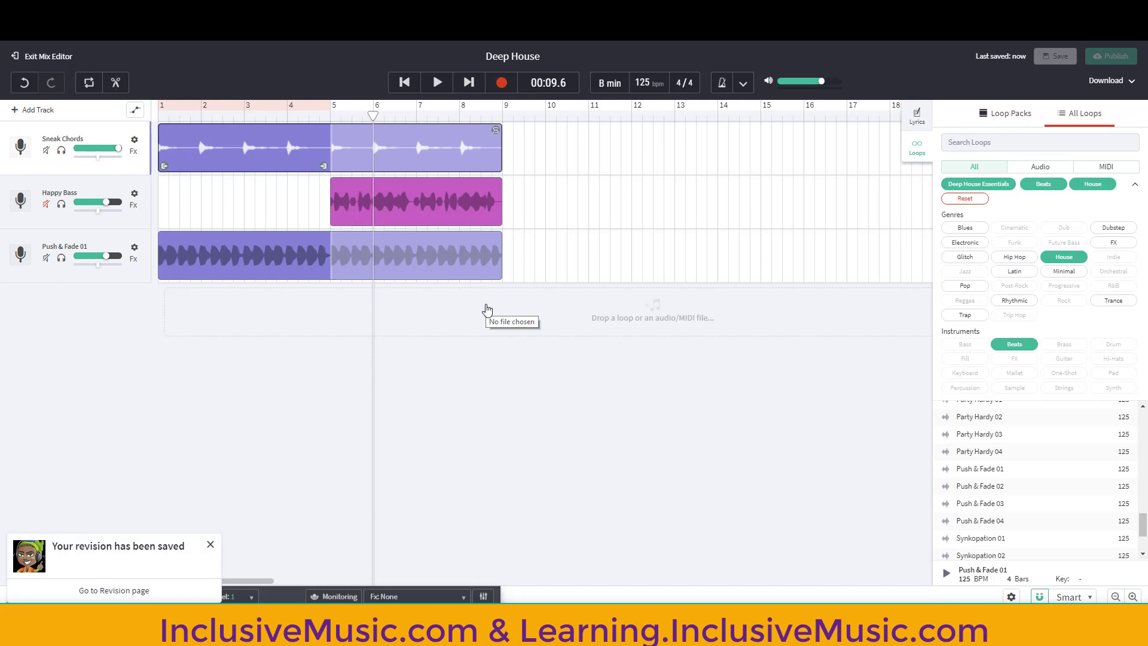
# - Play the extended arrangement from the start past bar 5, then stop playback
pyautogui.click(405, 82)
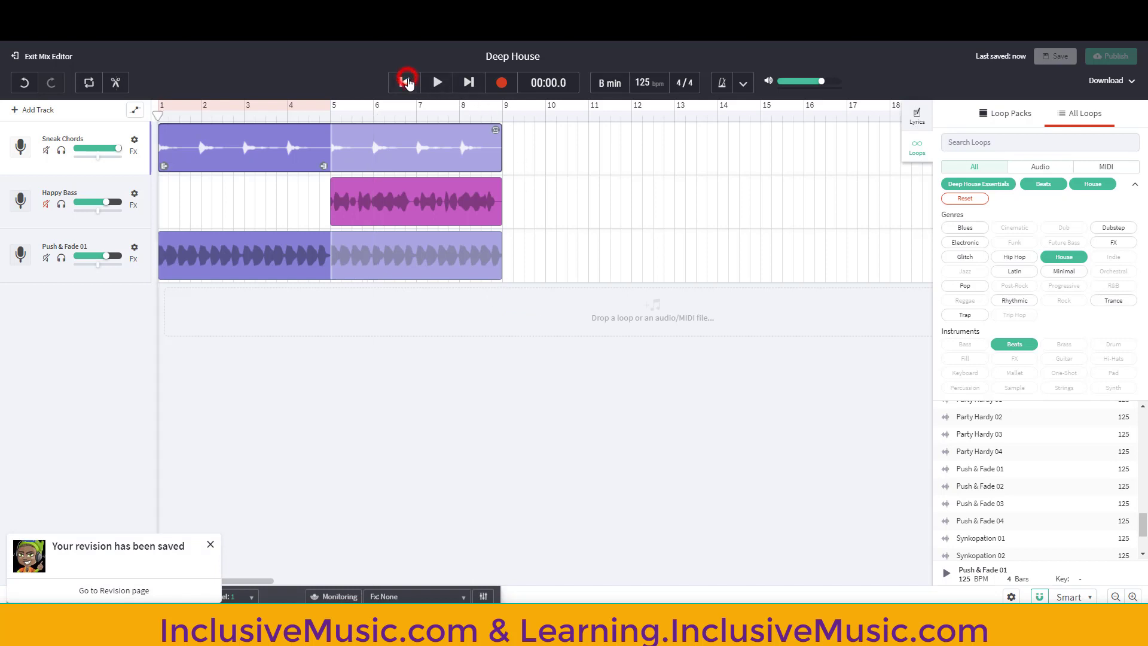
pyautogui.click(438, 83)
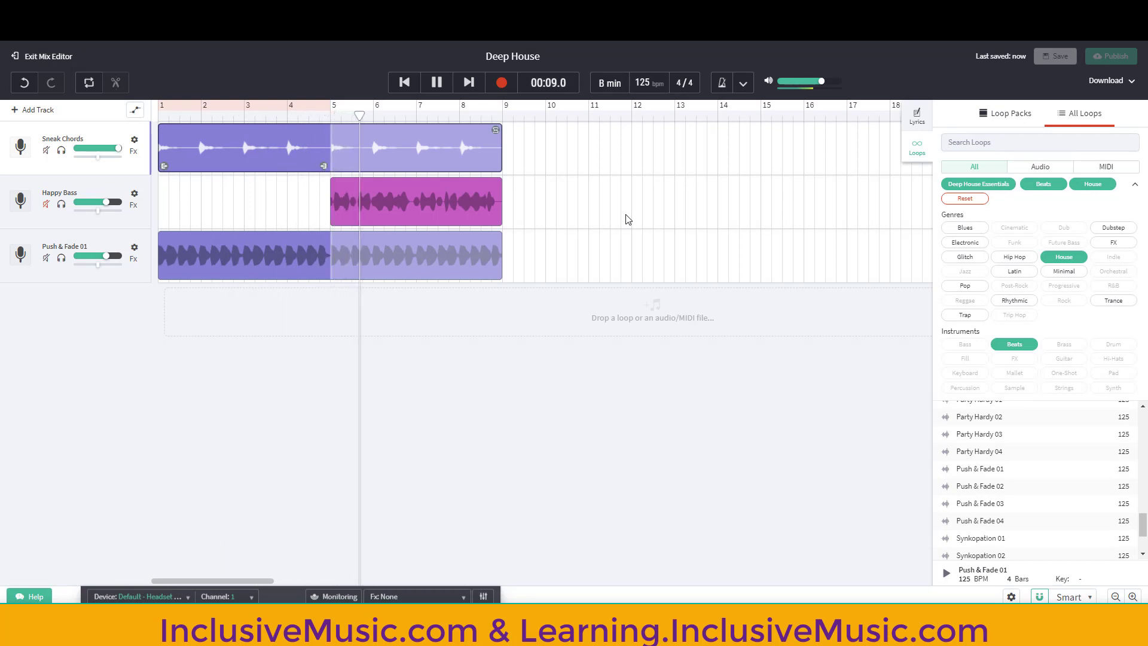
pyautogui.click(436, 82)
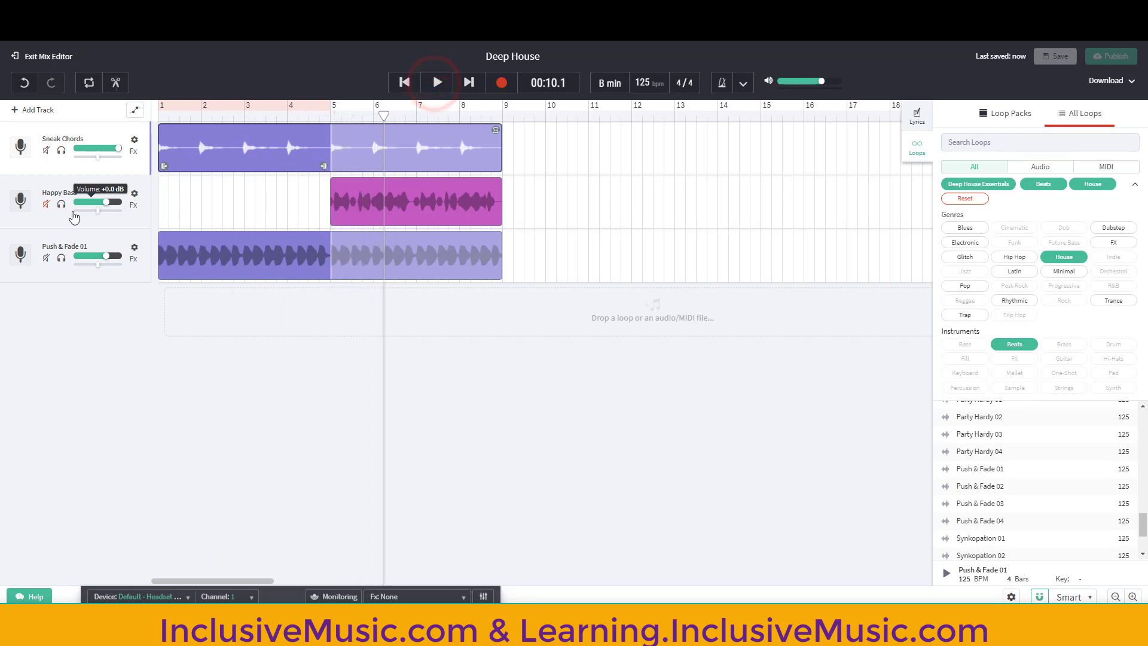
# - Unmute the Happy Bass track and play the whole eight-bar arrangement from the start
pyautogui.click(46, 204)
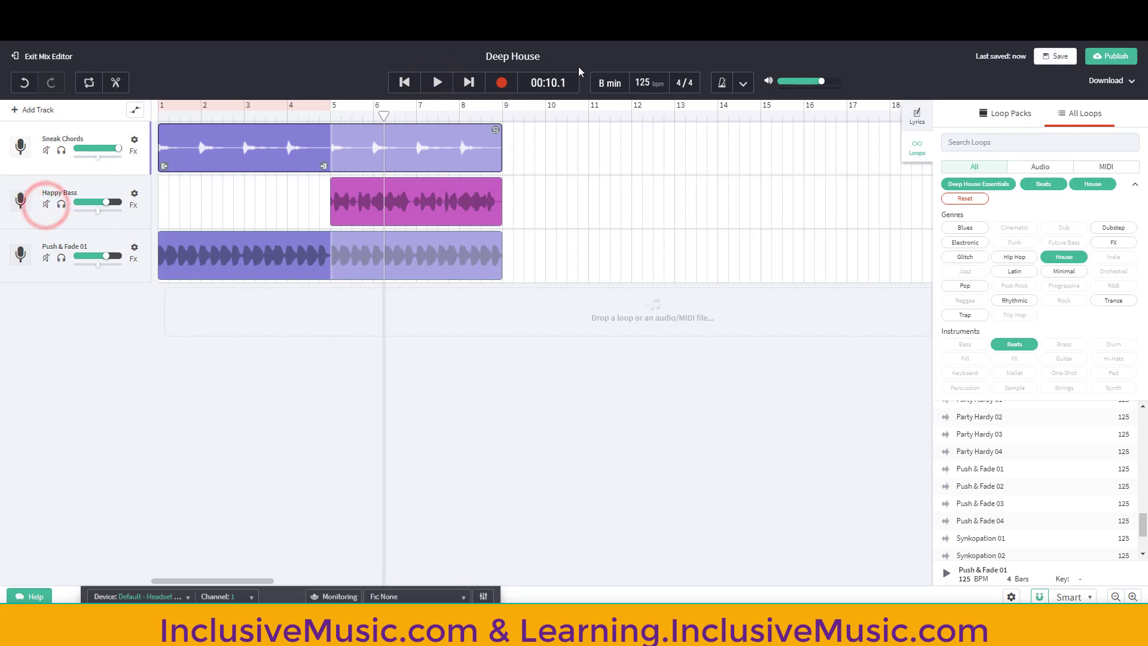
pyautogui.click(405, 84)
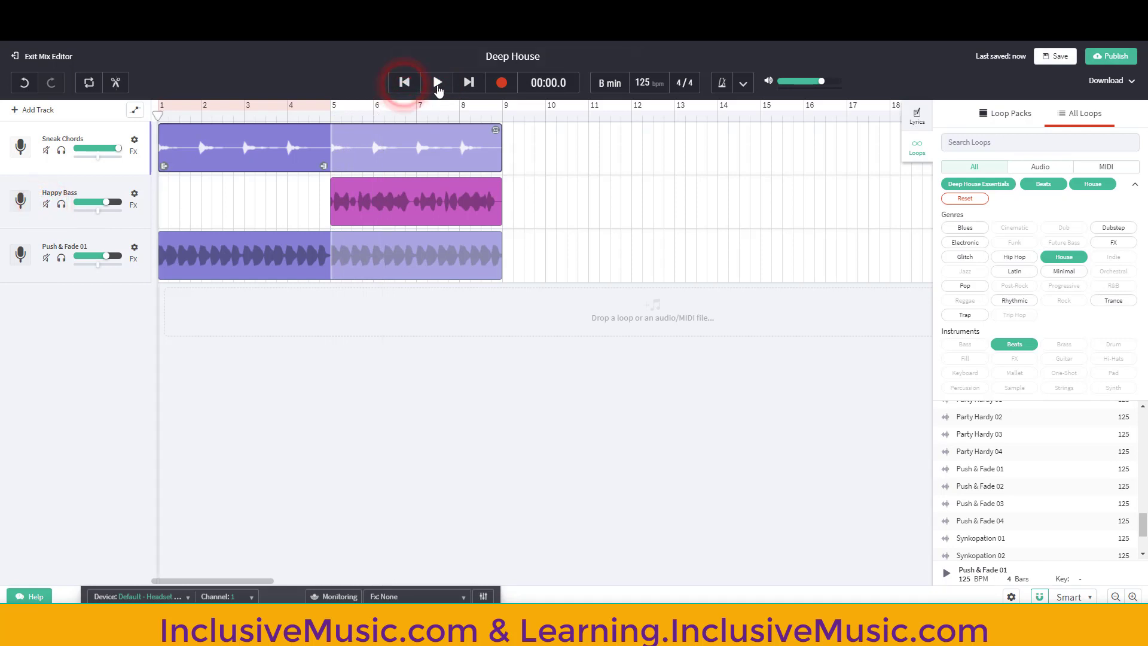
pyautogui.click(437, 87)
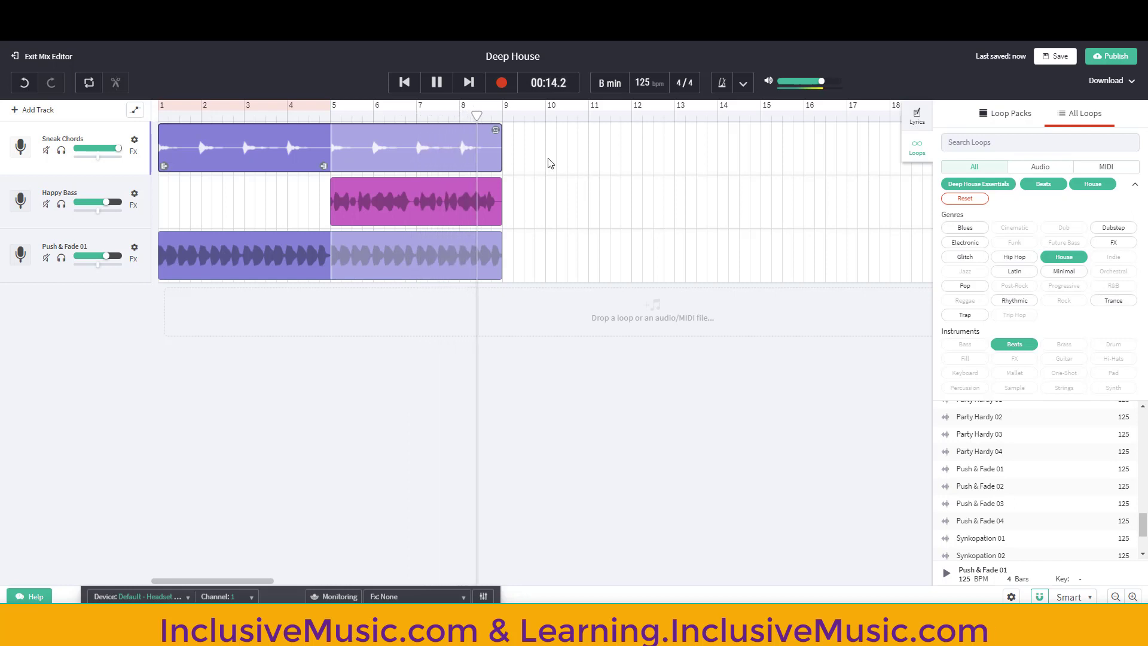
pyautogui.click(437, 84)
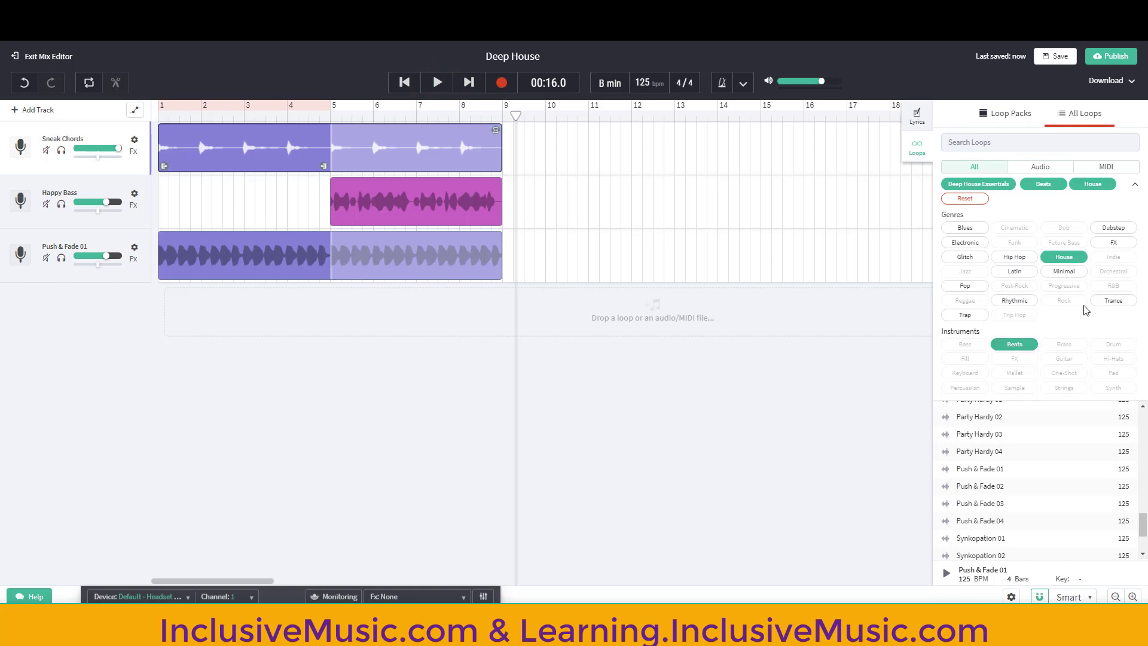
# - Remove the Beats instrument filter and search the loops for "melody"
pyautogui.click(1026, 349)
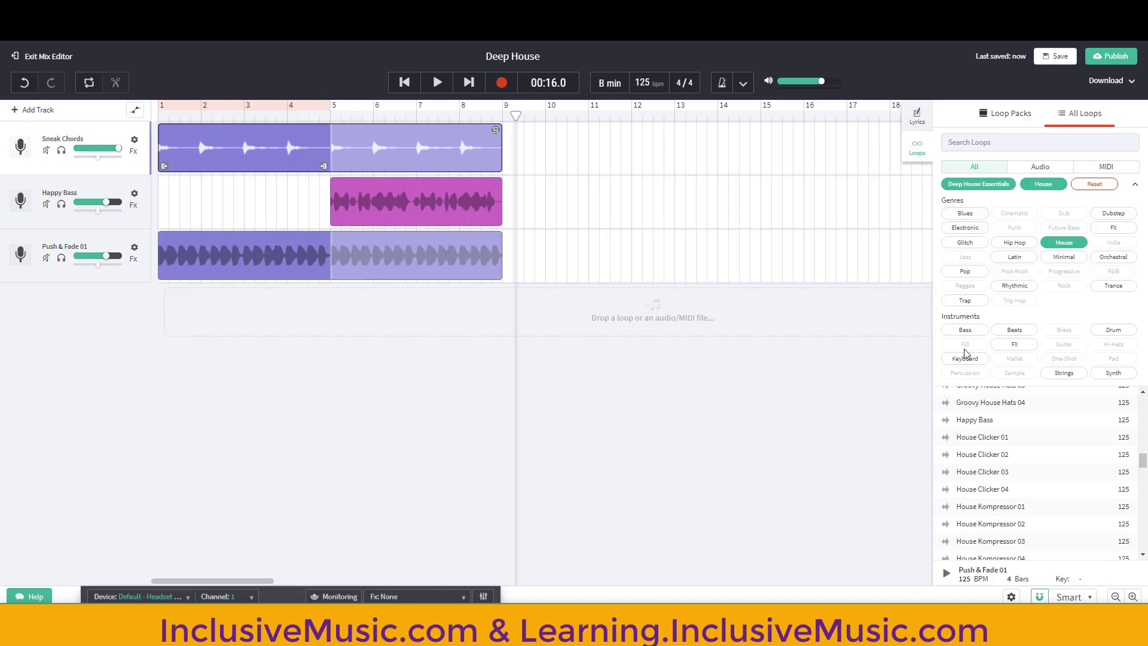
pyautogui.click(973, 144)
pyautogui.write('melody')
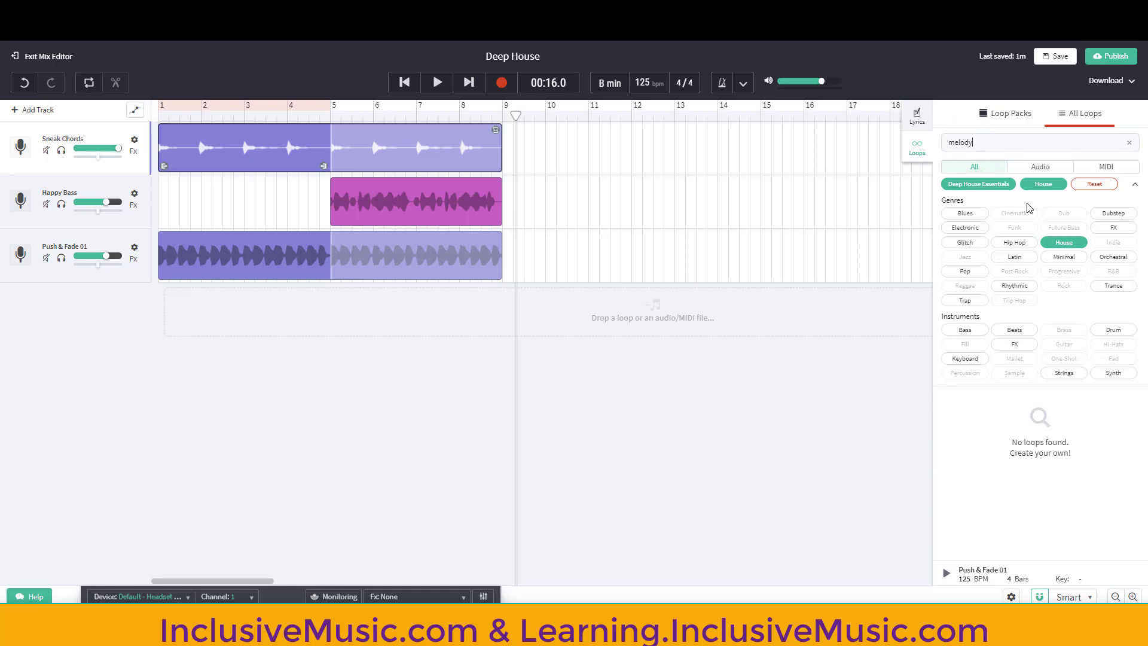
# - Reset all loop filters and narrow the melody search to the House genre
pyautogui.click(1085, 185)
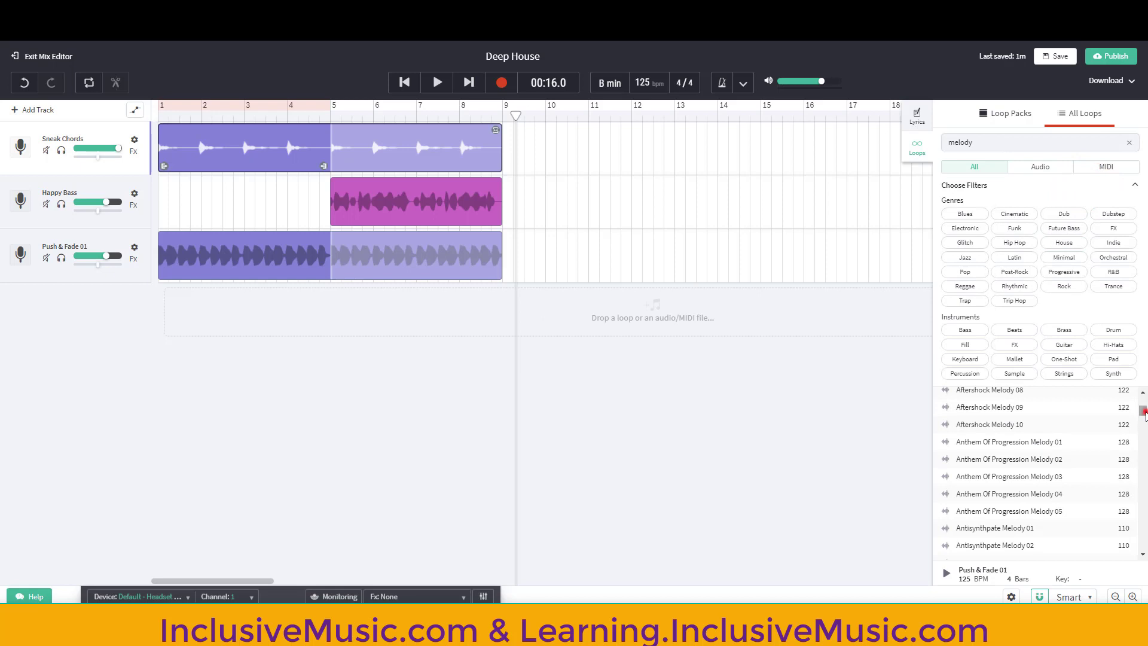
pyautogui.moveTo(1144, 411); pyautogui.dragTo(1142, 448)
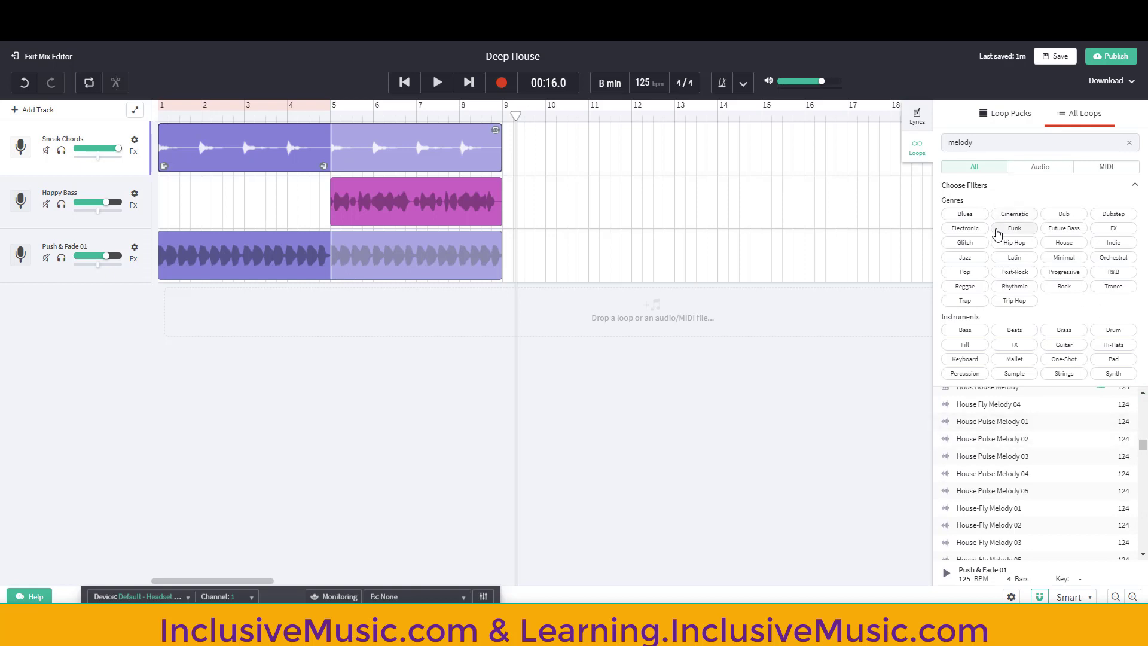
pyautogui.click(1078, 245)
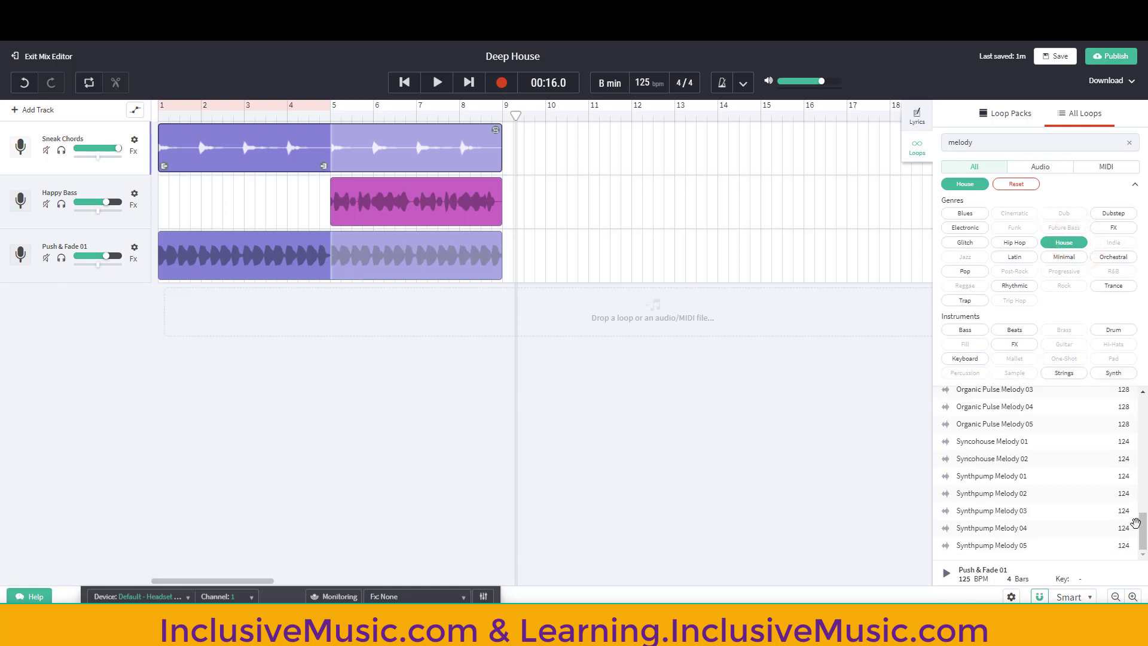
# - Preview the Synthpump Melody 05 and Synthpump Melody 01 loops
pyautogui.moveTo(1142, 526)
pyautogui.mouseDown()
pyautogui.moveTo(1142, 435)
pyautogui.moveTo(1142, 542)
pyautogui.mouseUp()
pyautogui.scroll(2, 1139, 434)
pyautogui.click(1000, 546)
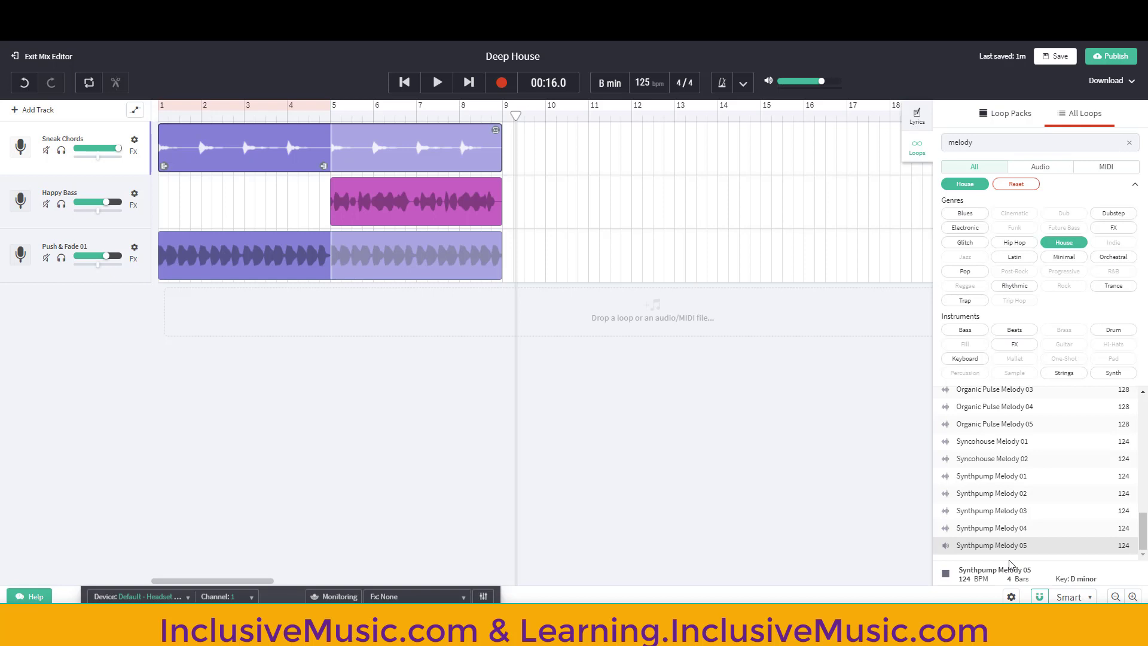
pyautogui.click(1015, 546)
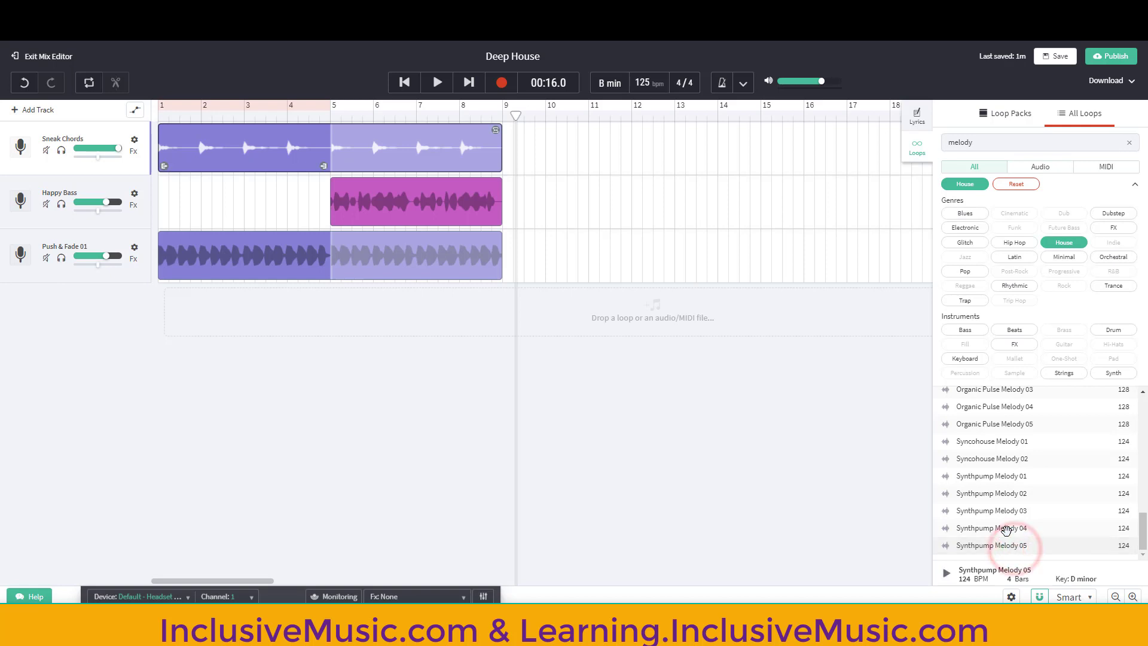
pyautogui.click(1006, 476)
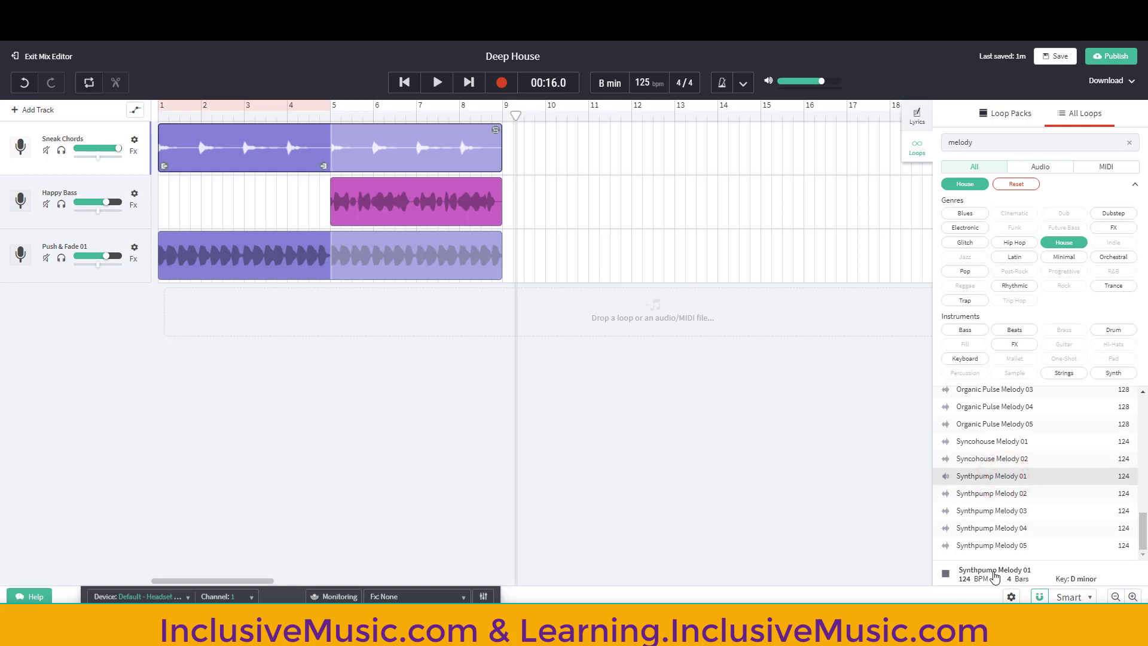
pyautogui.click(1006, 476)
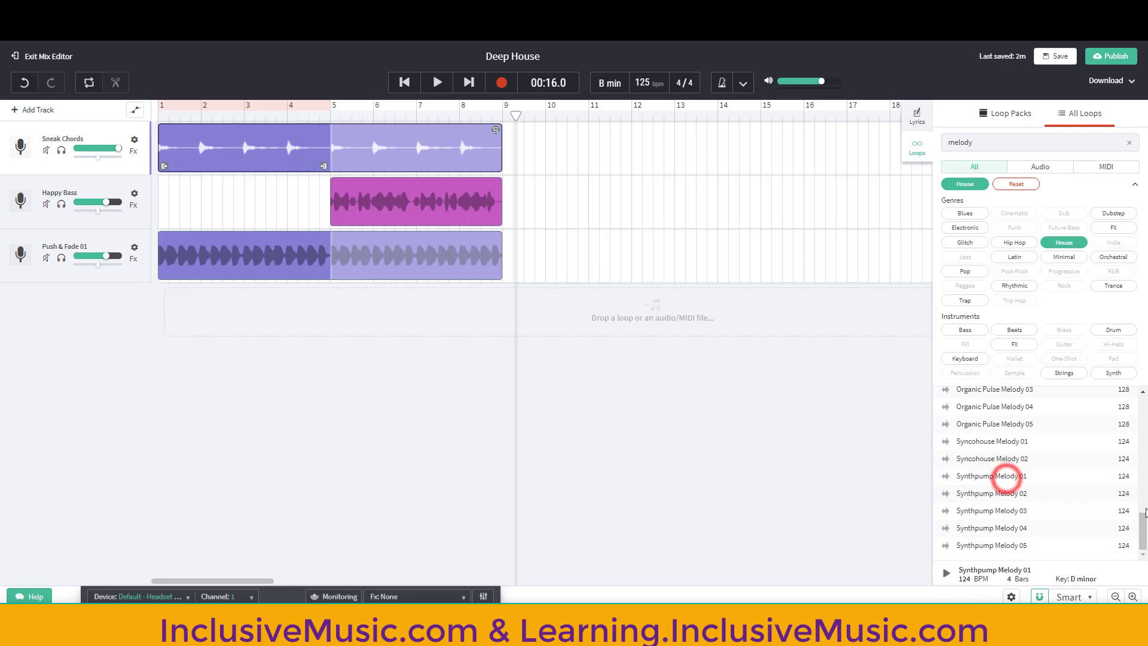
# - Preview the Syncohouse Melody 02 loop from the House melody results
pyautogui.moveTo(1142, 527); pyautogui.dragTo(1141, 525)
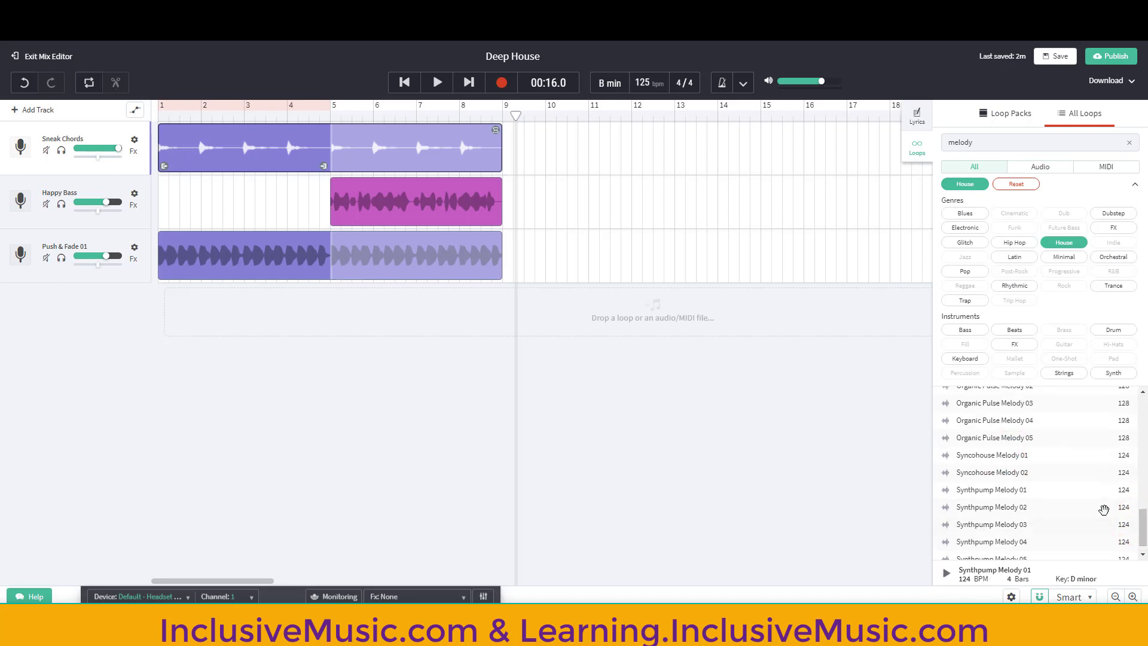
pyautogui.click(1015, 472)
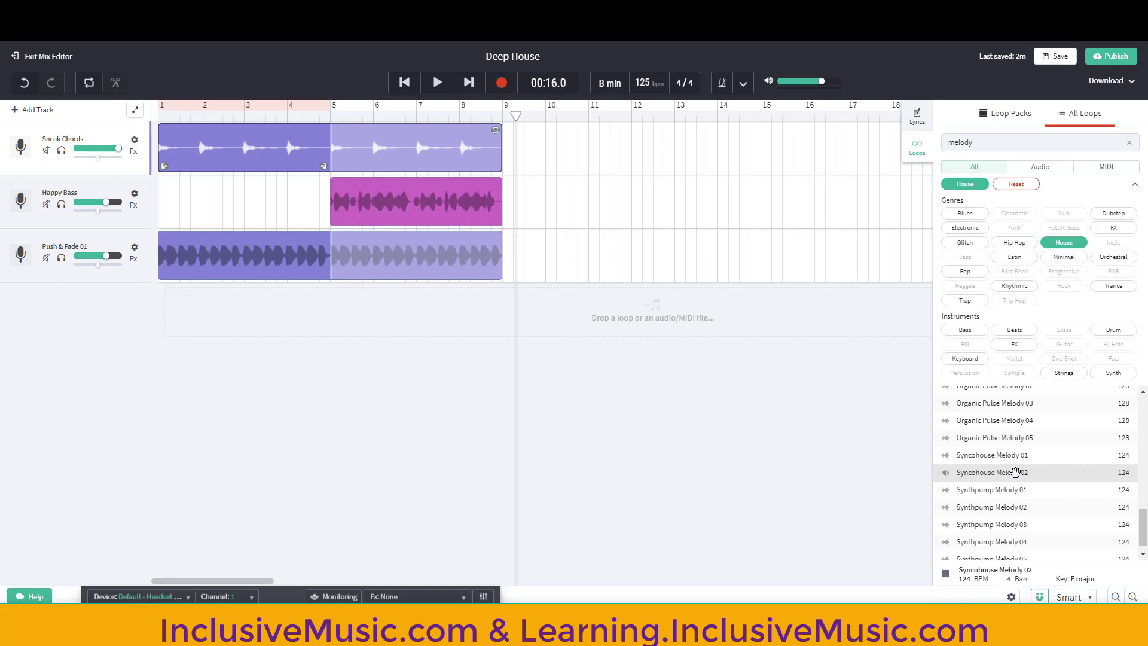
pyautogui.click(1015, 472)
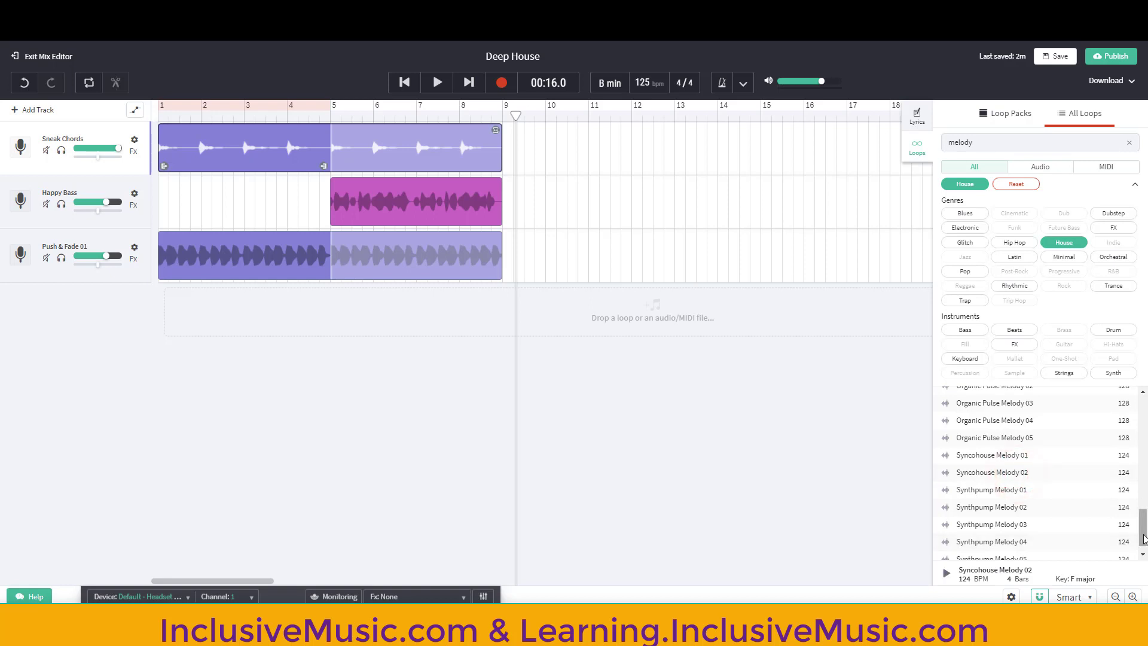
# - Browse further through the House melody loops and preview House-Fly Melody 07
pyautogui.moveTo(1143, 539); pyautogui.dragTo(1139, 516)
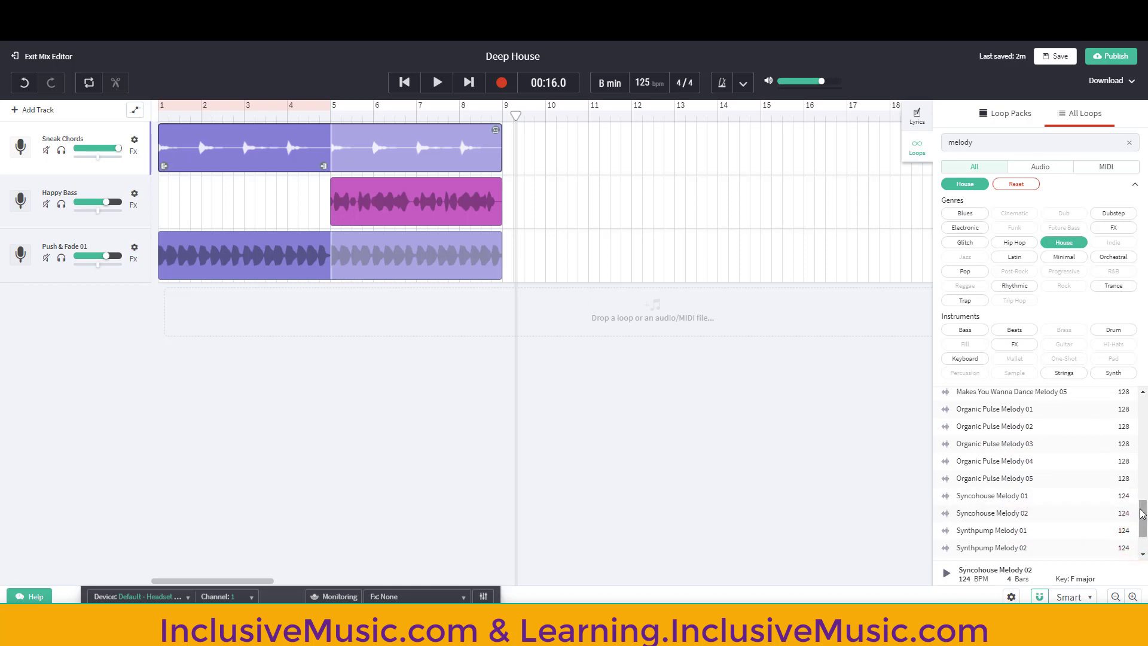
pyautogui.moveTo(1144, 511); pyautogui.dragTo(1143, 500)
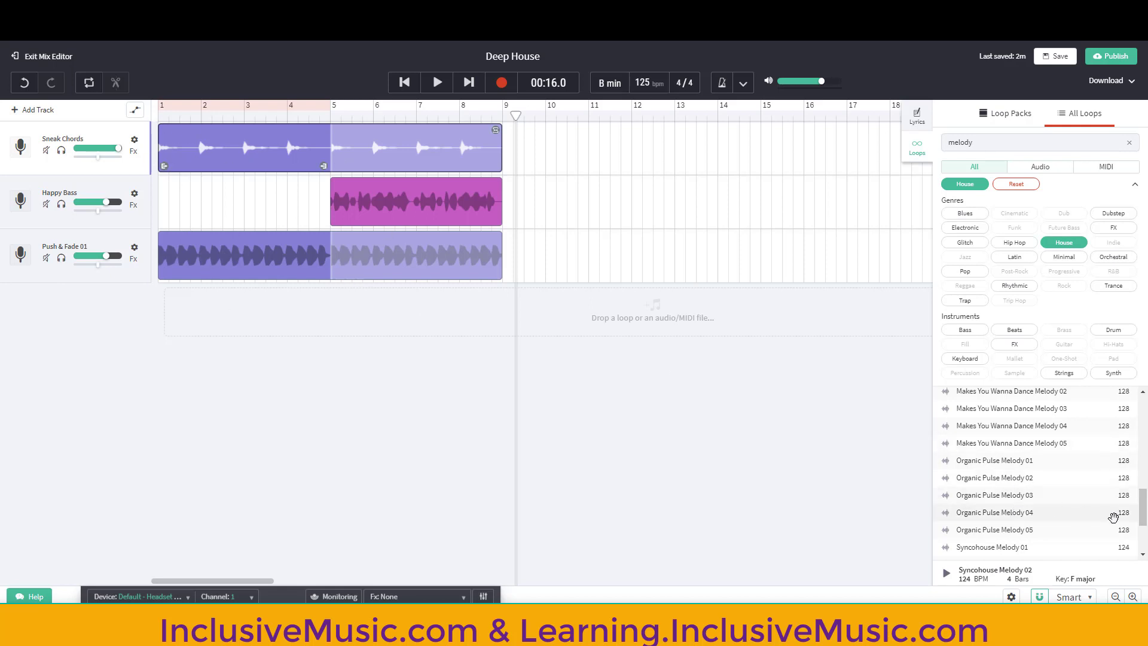
pyautogui.moveTo(1144, 510); pyautogui.dragTo(1143, 504)
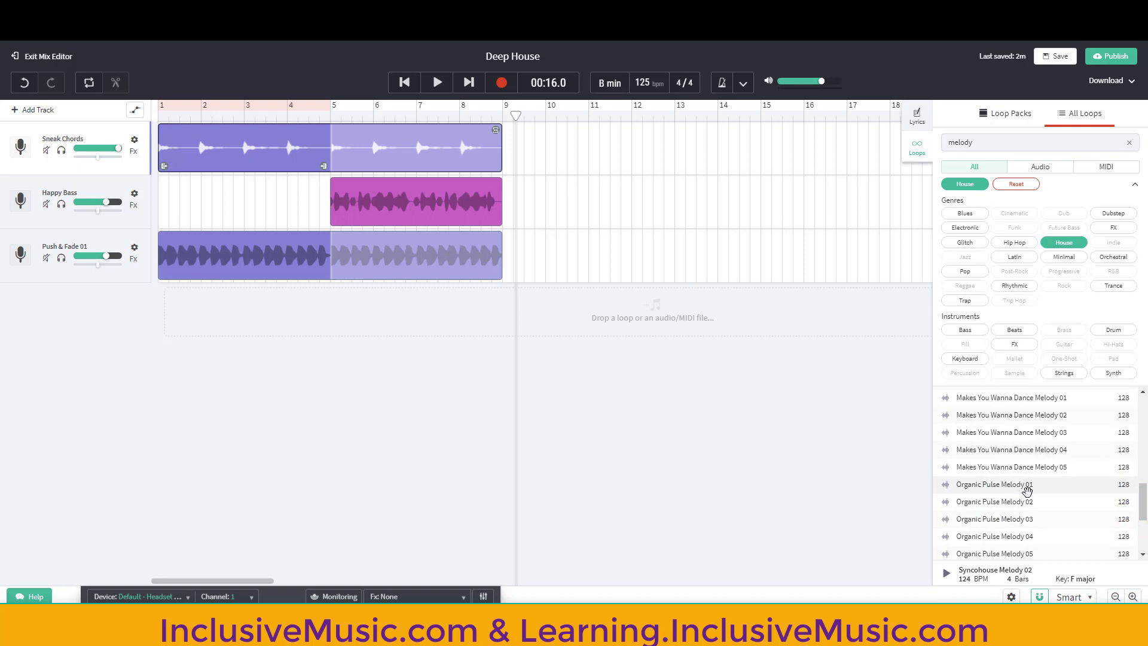
pyautogui.moveTo(1144, 507); pyautogui.dragTo(1143, 496)
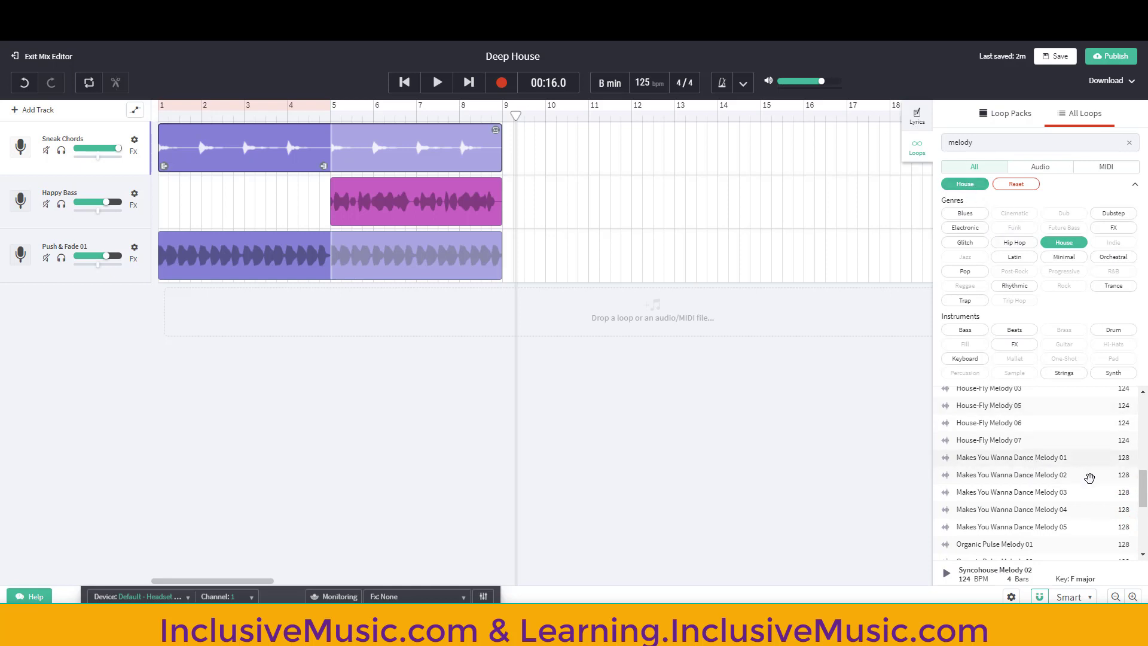
pyautogui.moveTo(1144, 491); pyautogui.dragTo(1143, 488)
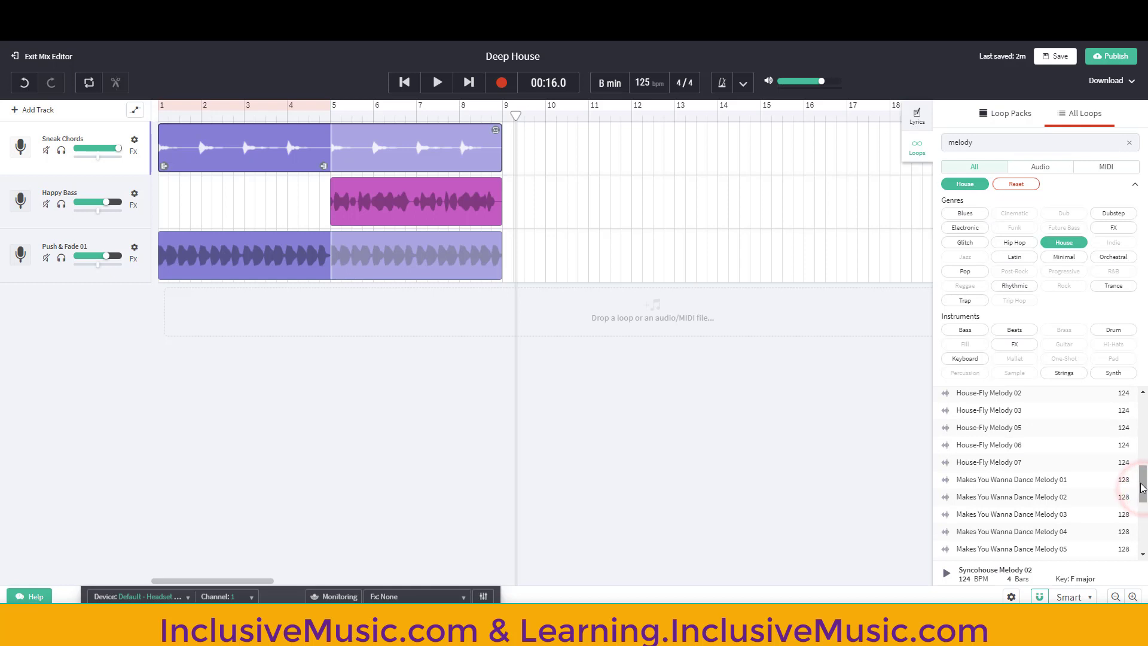
pyautogui.click(993, 465)
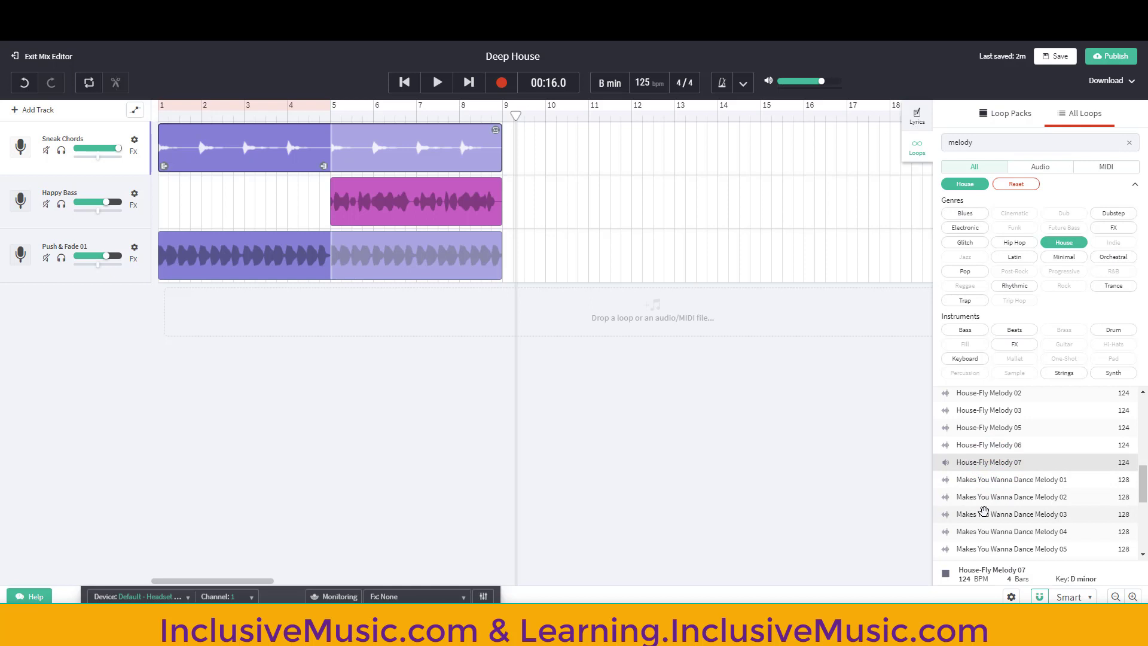
pyautogui.click(1007, 471)
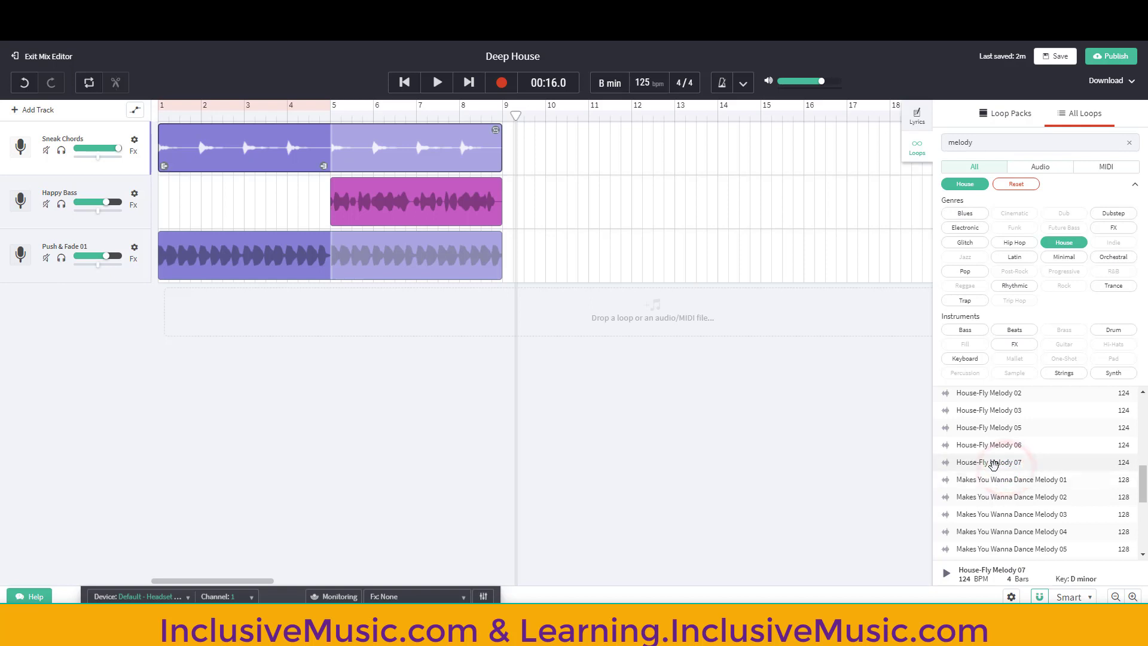
# - Add House-Fly Melody 07 on a new track starting at bar 9 and extend the Push & Fade 01 loop to bar 13
pyautogui.moveTo(998, 463); pyautogui.dragTo(525, 312)
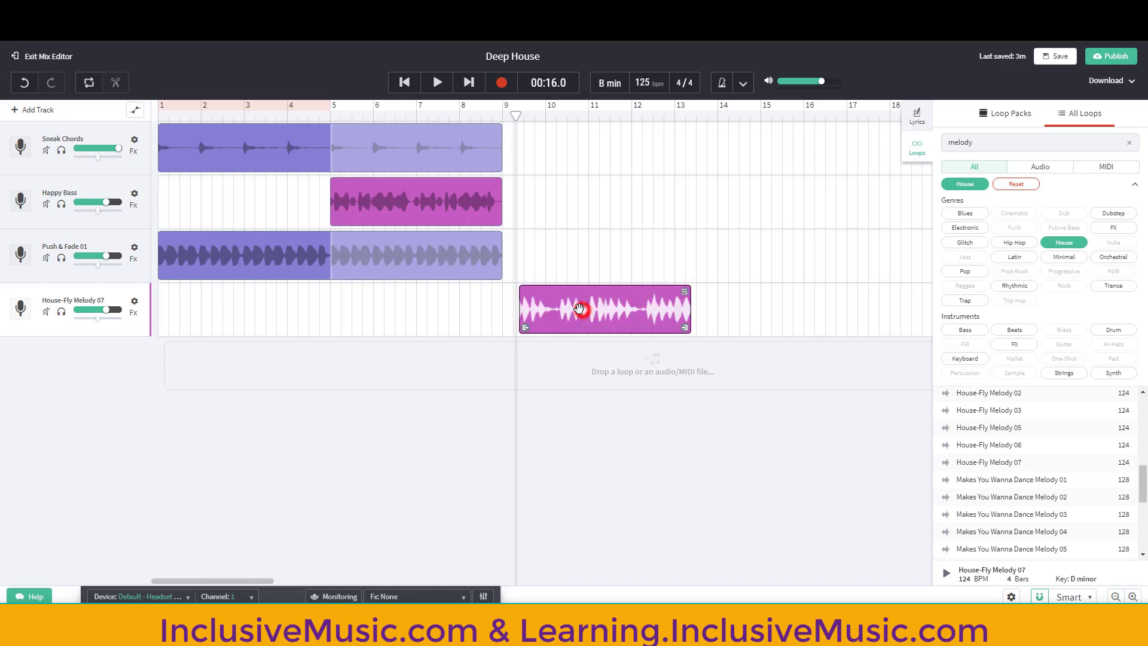
pyautogui.moveTo(579, 308)
pyautogui.mouseDown()
pyautogui.moveTo(559, 307)
pyautogui.moveTo(571, 306)
pyautogui.mouseUp()
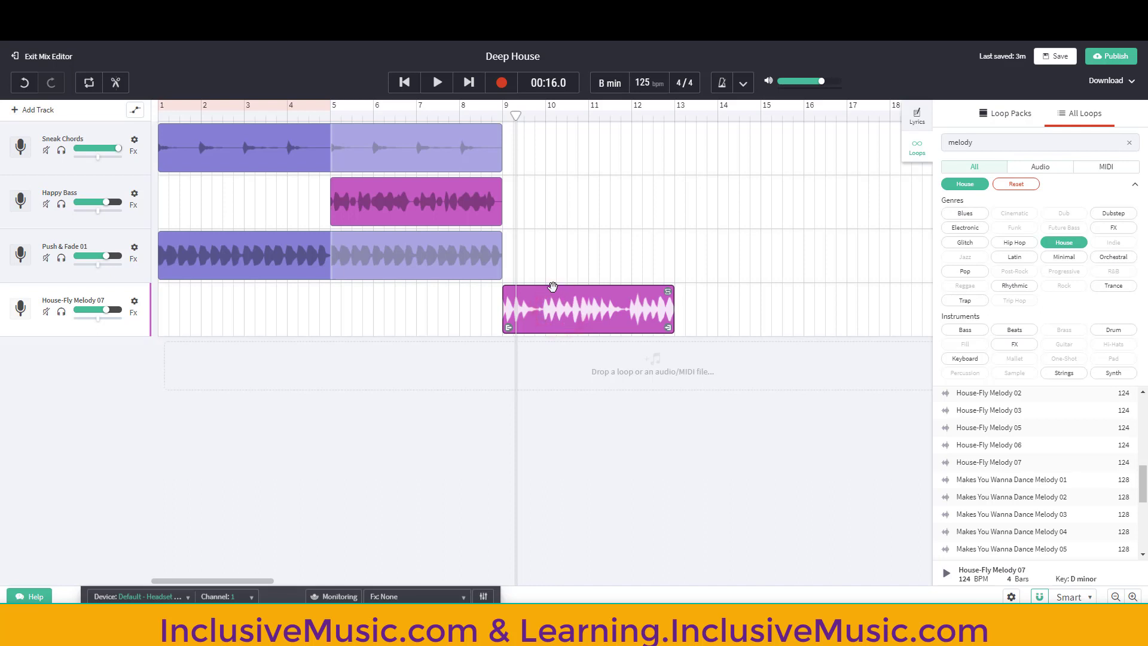
pyautogui.click(474, 247)
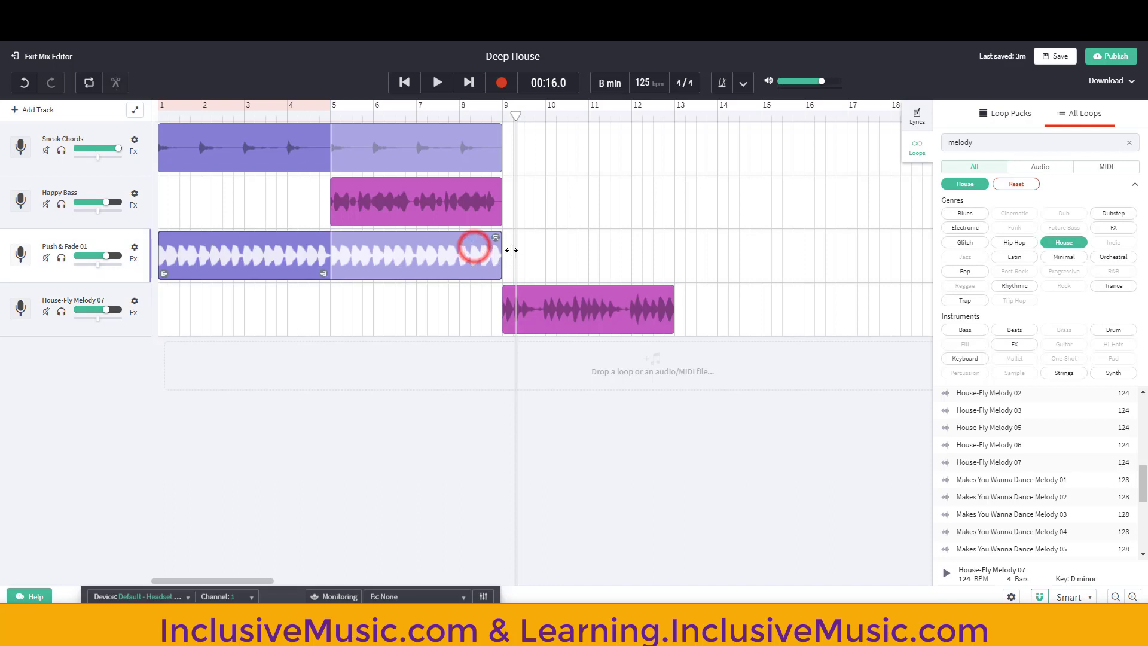
pyautogui.moveTo(509, 239); pyautogui.dragTo(673, 249)
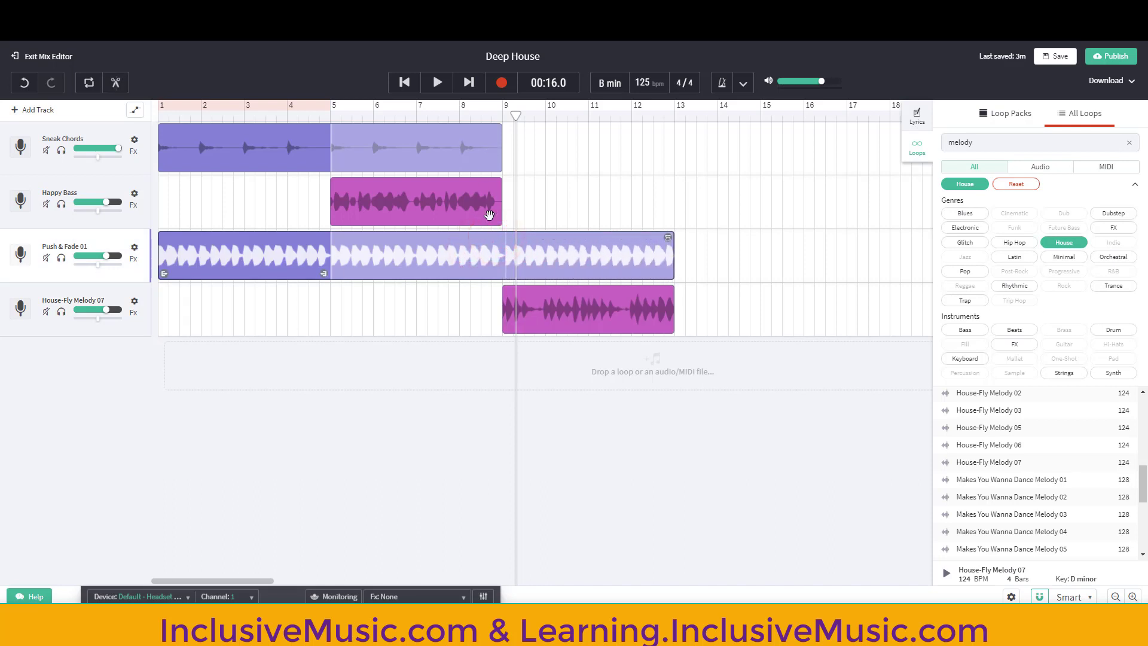
# - Play the twelve-bar arrangement from the start, including the new melody section
pyautogui.click(397, 85)
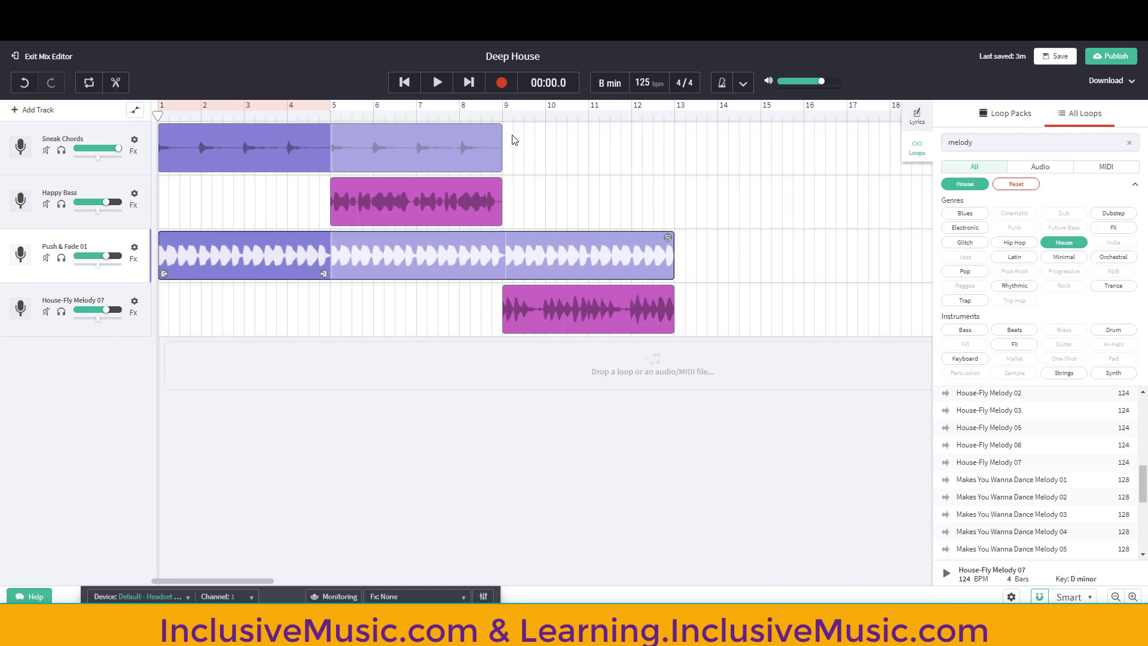
pyautogui.click(437, 85)
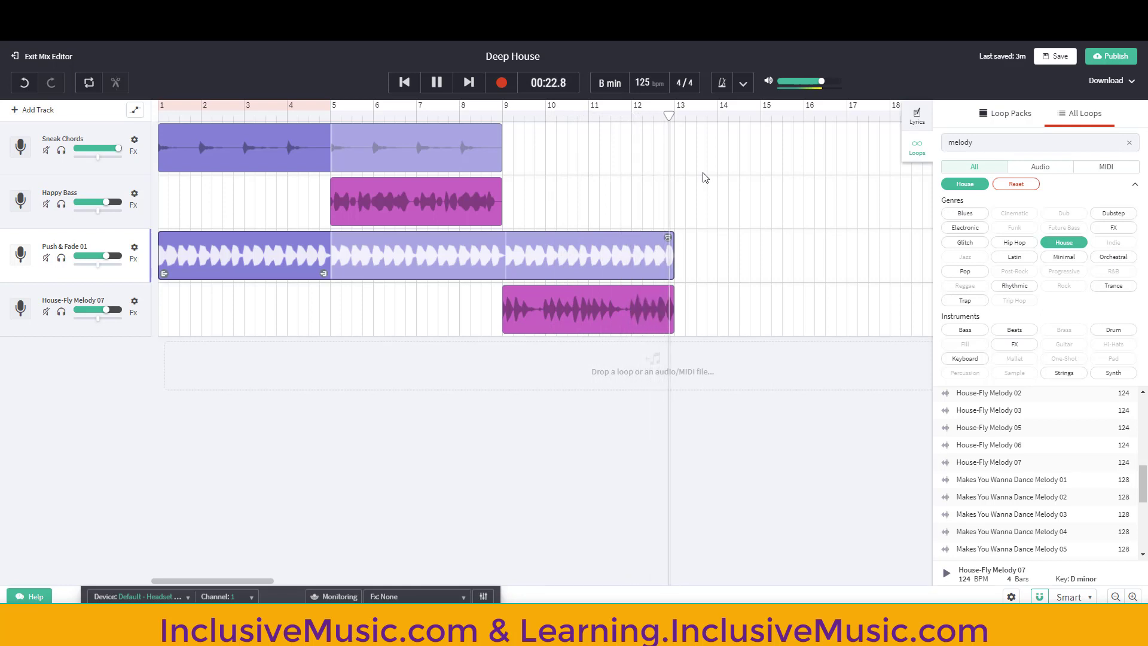
pyautogui.click(438, 84)
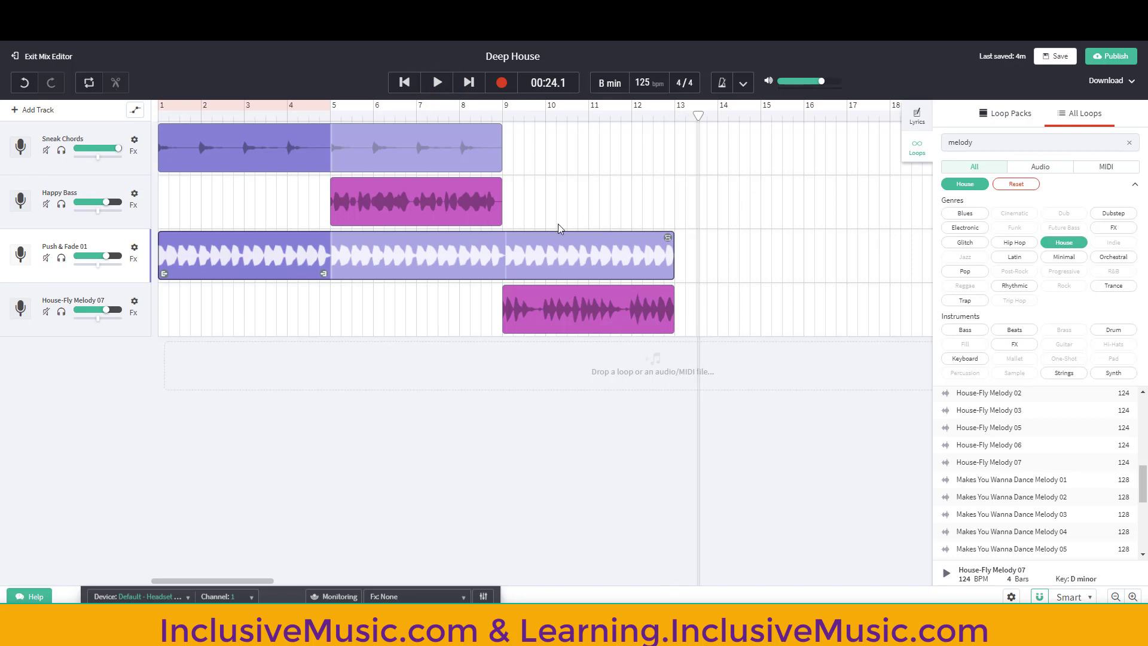
# - Try starting the Push & Fade 01 region at bar 5 and play the opening from the beginning
pyautogui.moveTo(263, 264); pyautogui.dragTo(427, 249)
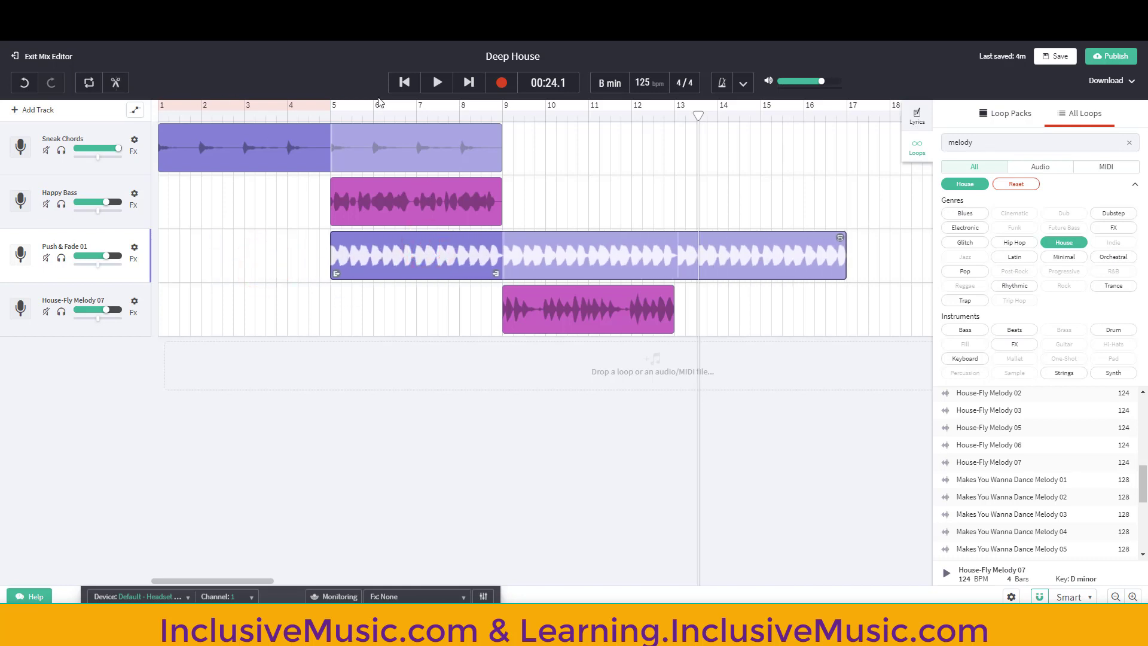
pyautogui.click(405, 85)
pyautogui.click(437, 81)
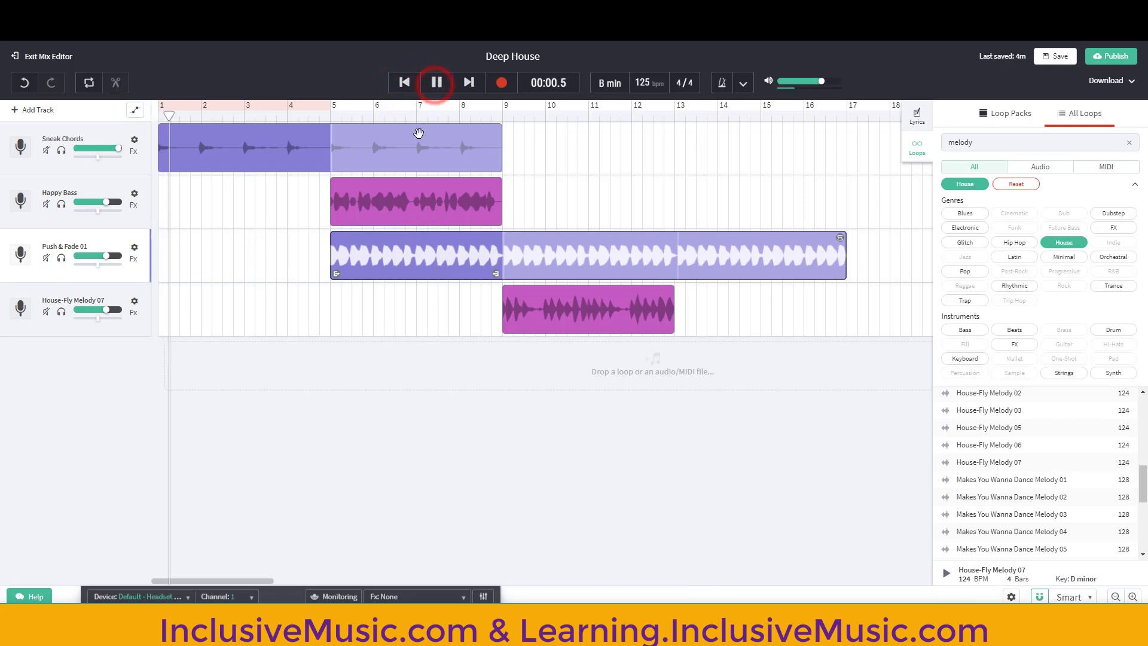
pyautogui.click(440, 85)
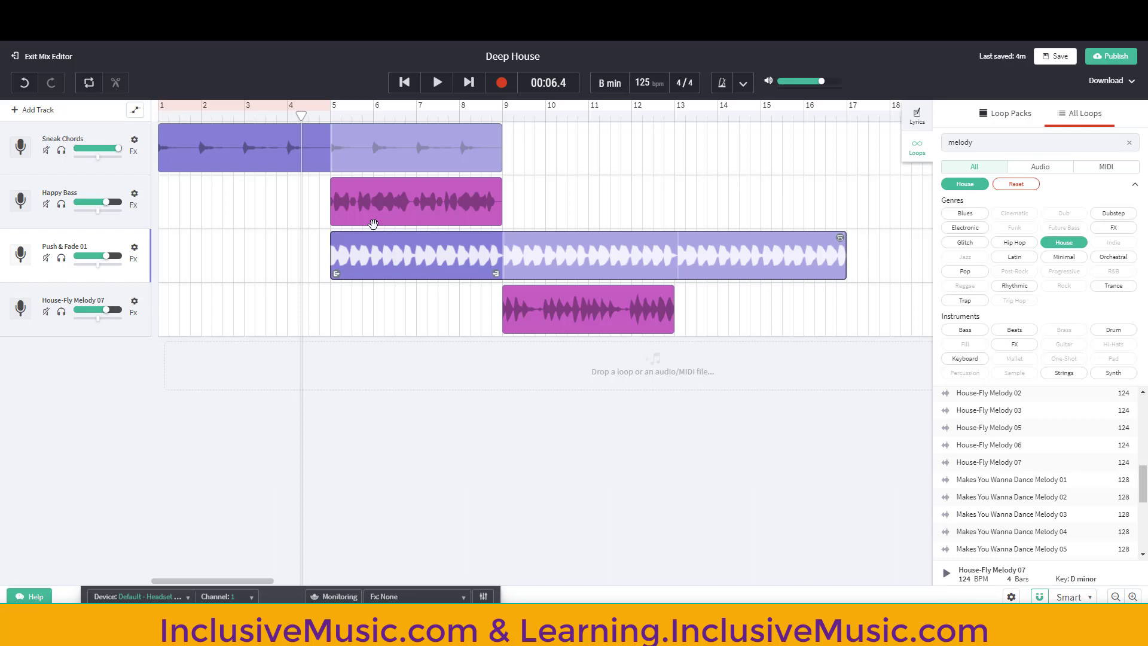
# - Move the Push & Fade 01 region to start at bar 9 and continue playback through the bass section
pyautogui.moveTo(366, 257); pyautogui.dragTo(538, 247)
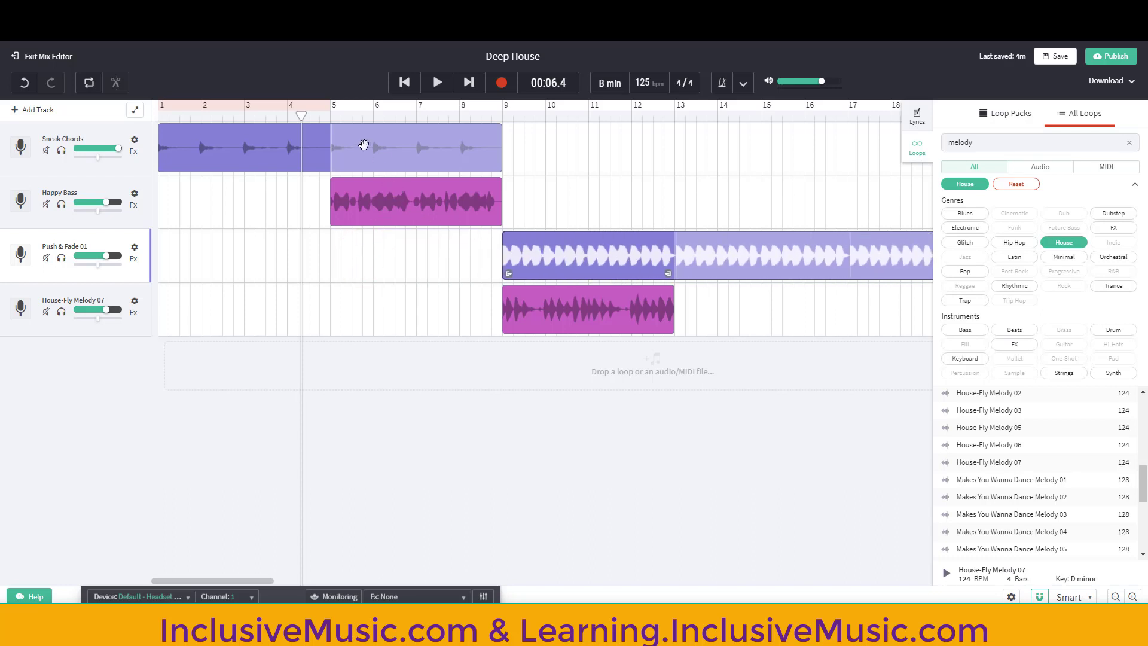
pyautogui.click(437, 85)
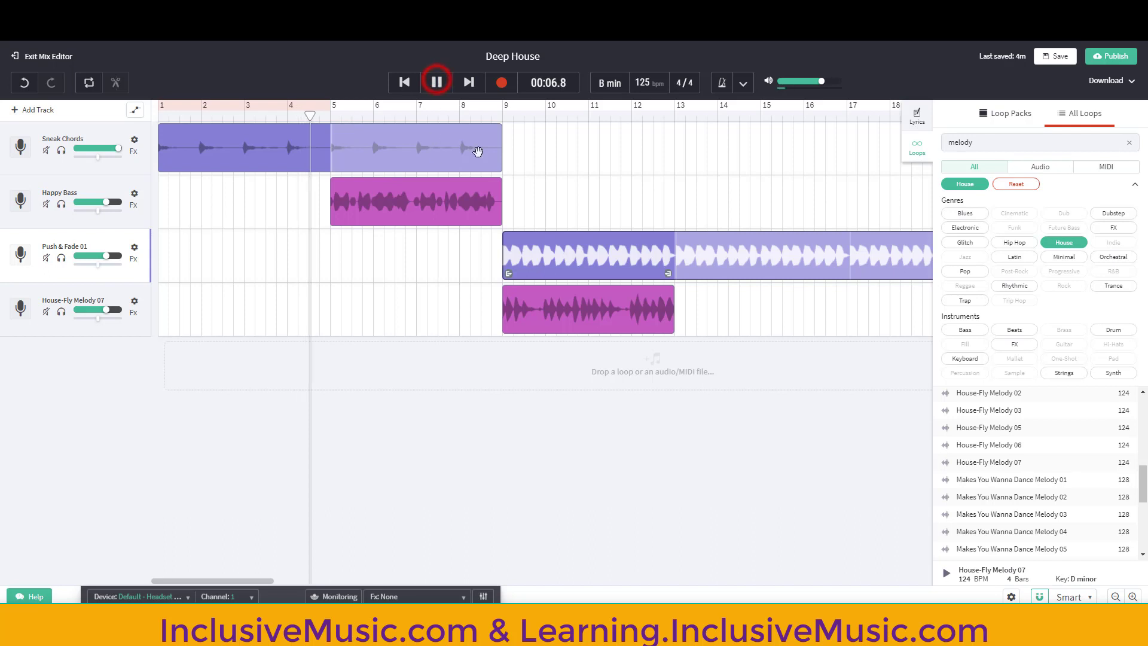
pyautogui.click(439, 85)
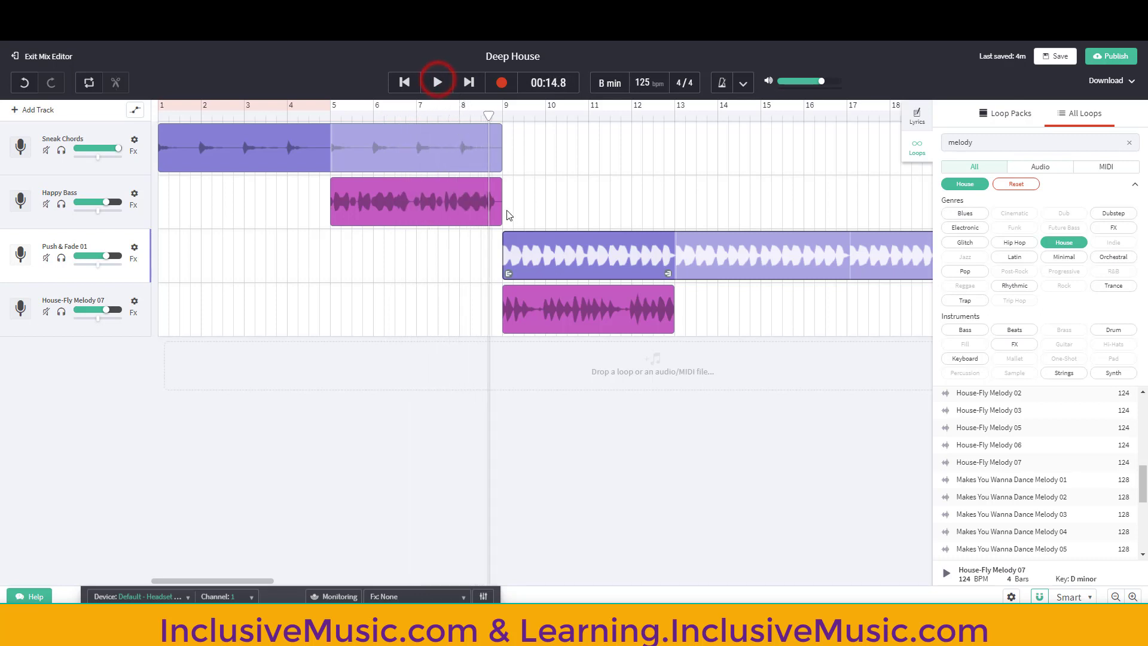
# - Extend the Happy Bass and Sneak Chords loops to bar 13 and move House-Fly Melody 07 to start at bar 13
pyautogui.click(495, 193)
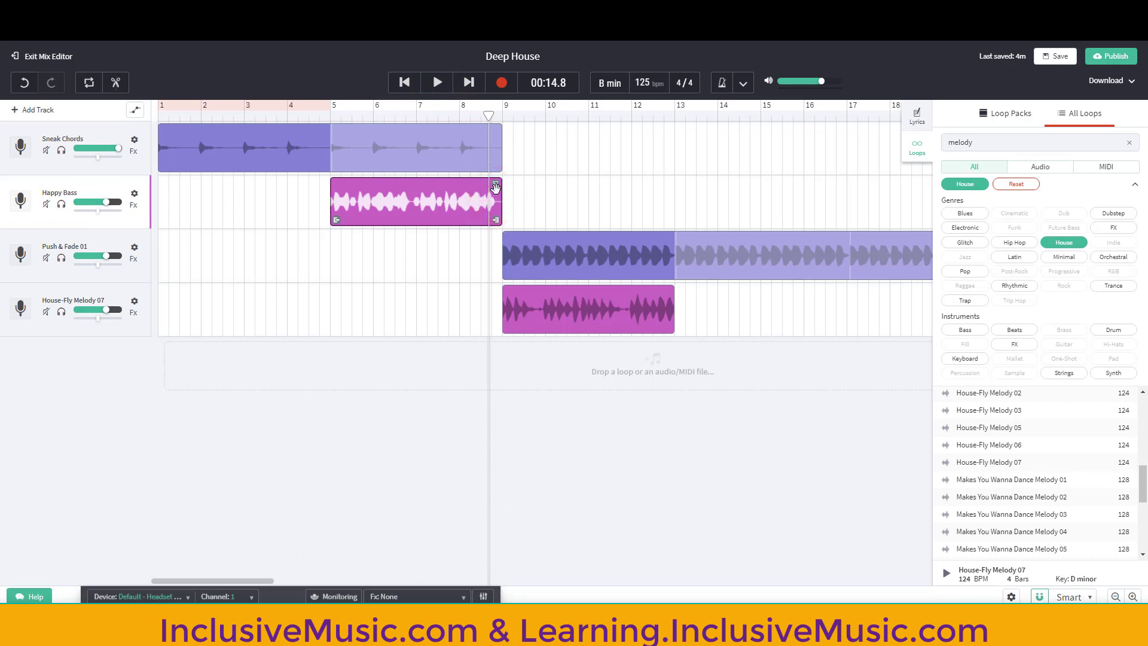
pyautogui.moveTo(497, 186); pyautogui.dragTo(661, 190)
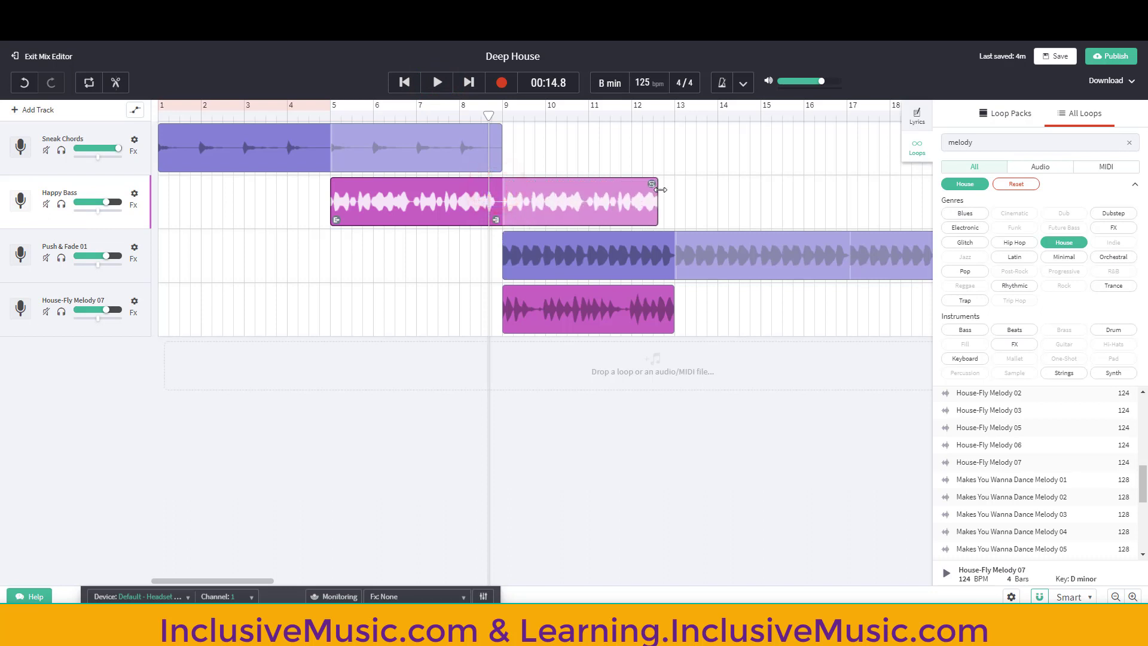
pyautogui.click(485, 141)
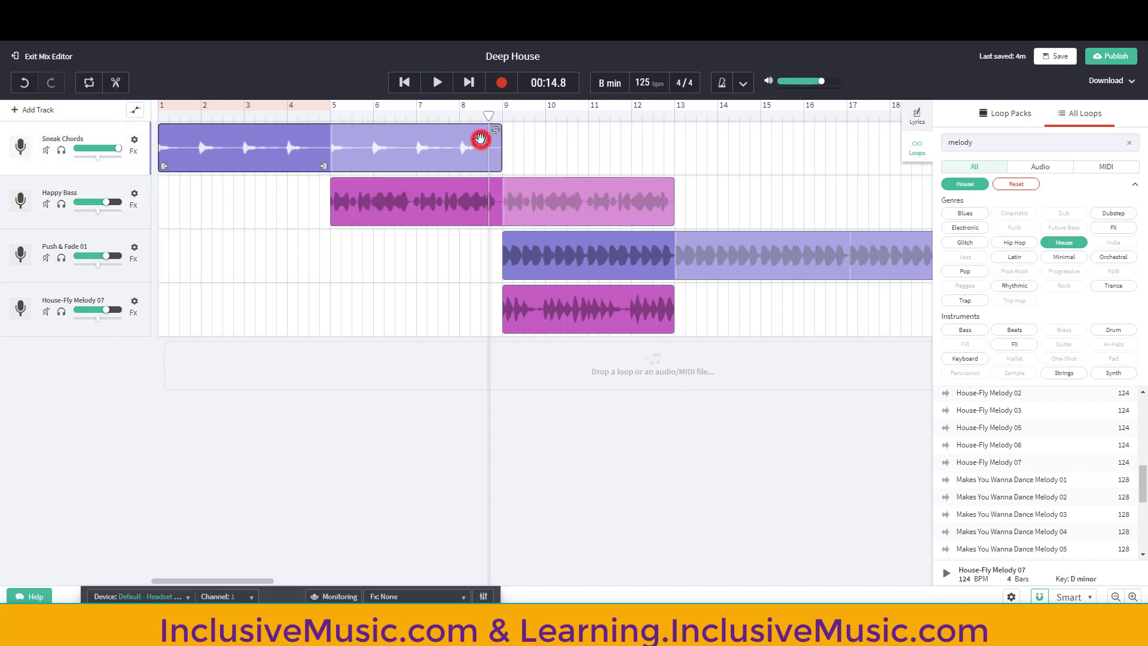
pyautogui.moveTo(497, 130); pyautogui.dragTo(668, 134)
pyautogui.moveTo(538, 312); pyautogui.dragTo(707, 295)
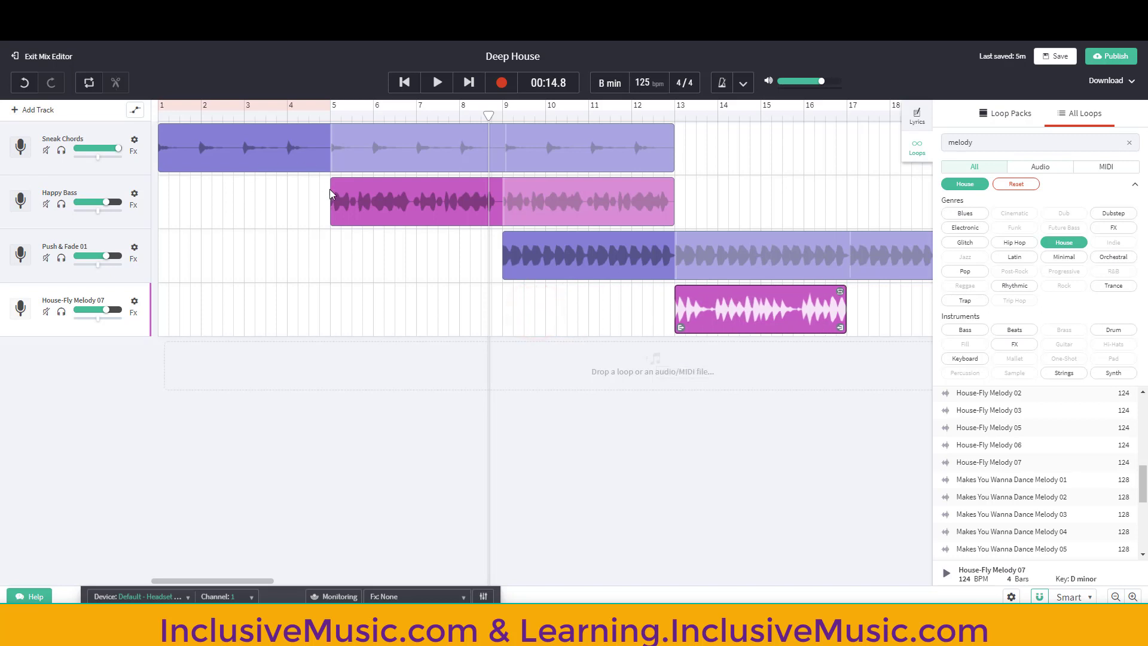
# - Play the rearranged project from the start through the melody section, then save it
pyautogui.click(406, 83)
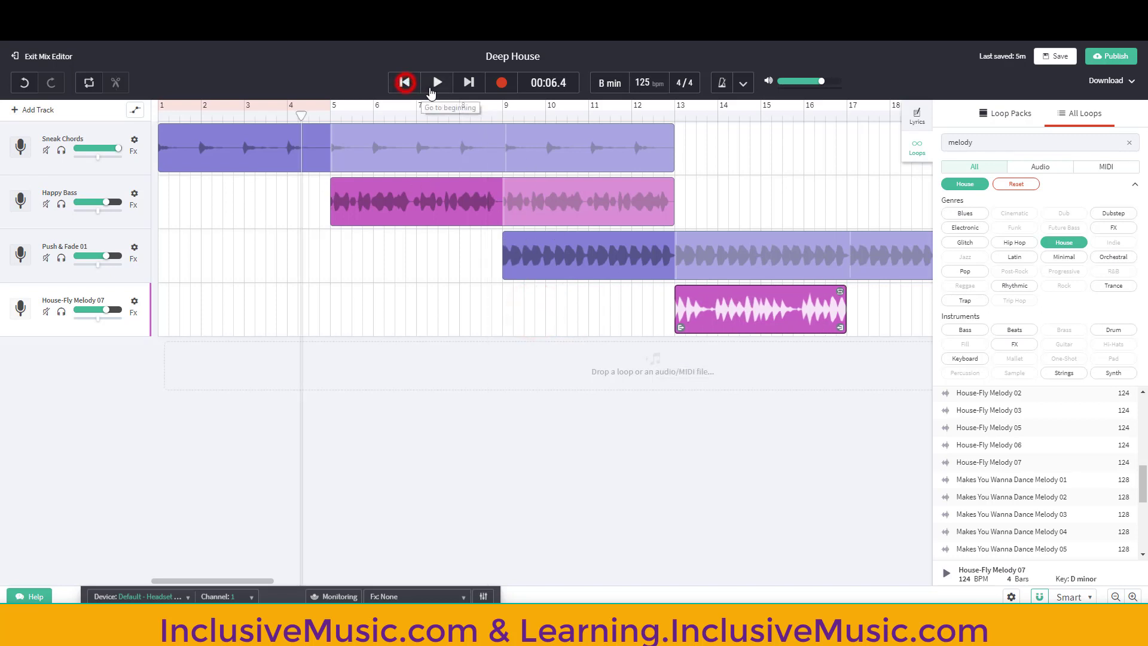
pyautogui.click(406, 83)
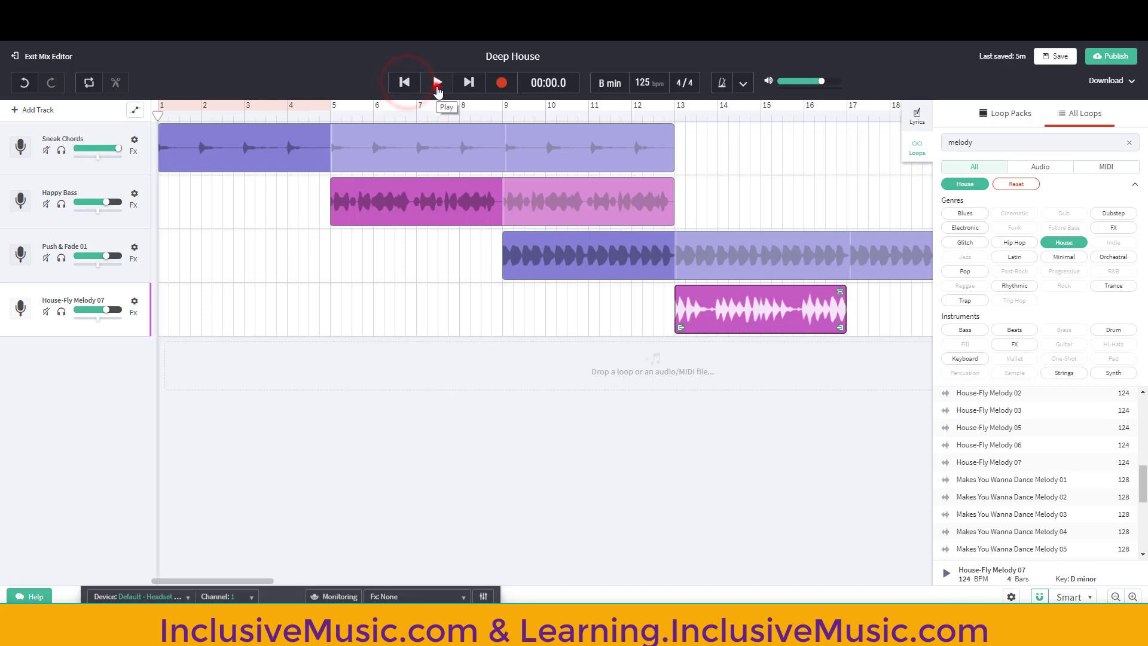
pyautogui.click(438, 85)
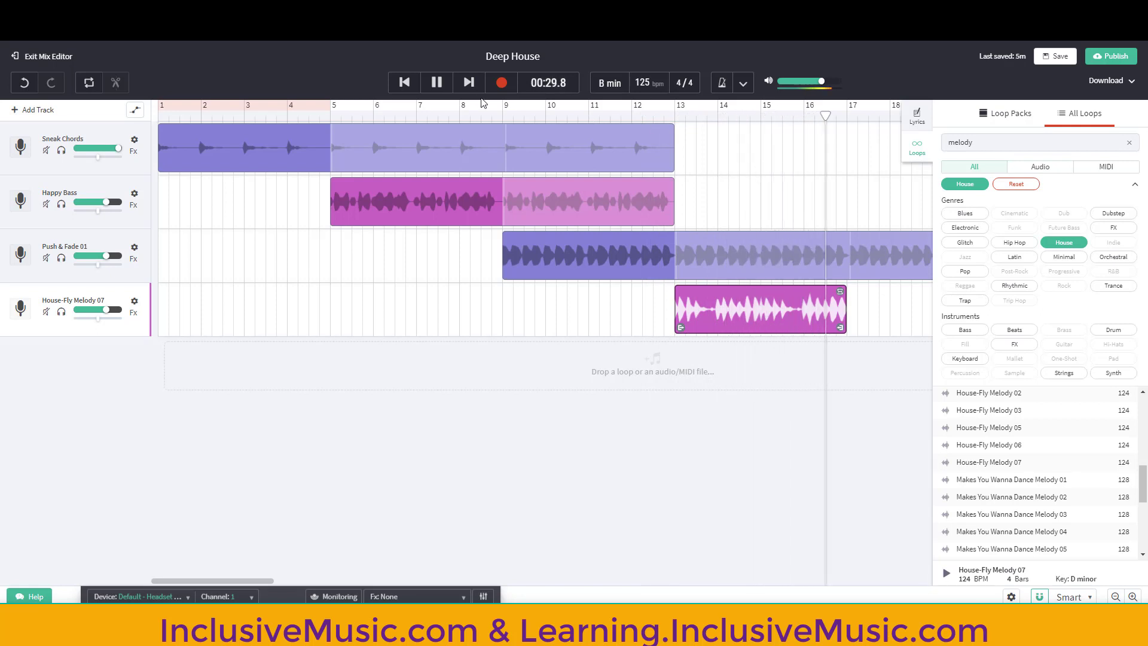
pyautogui.click(437, 82)
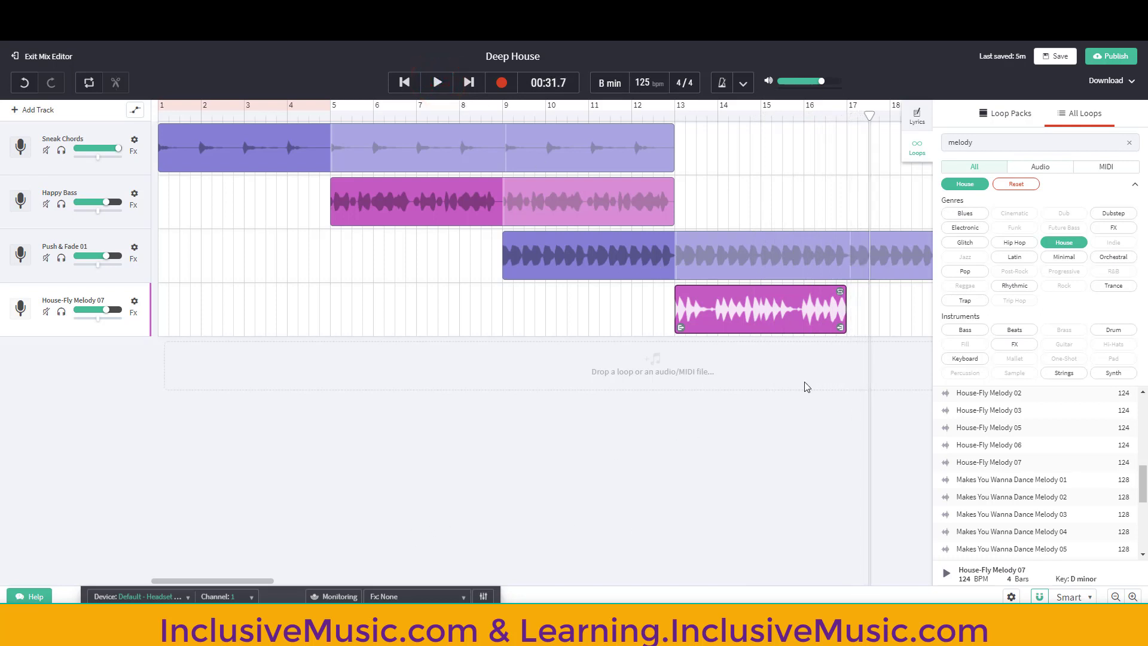
pyautogui.click(1062, 57)
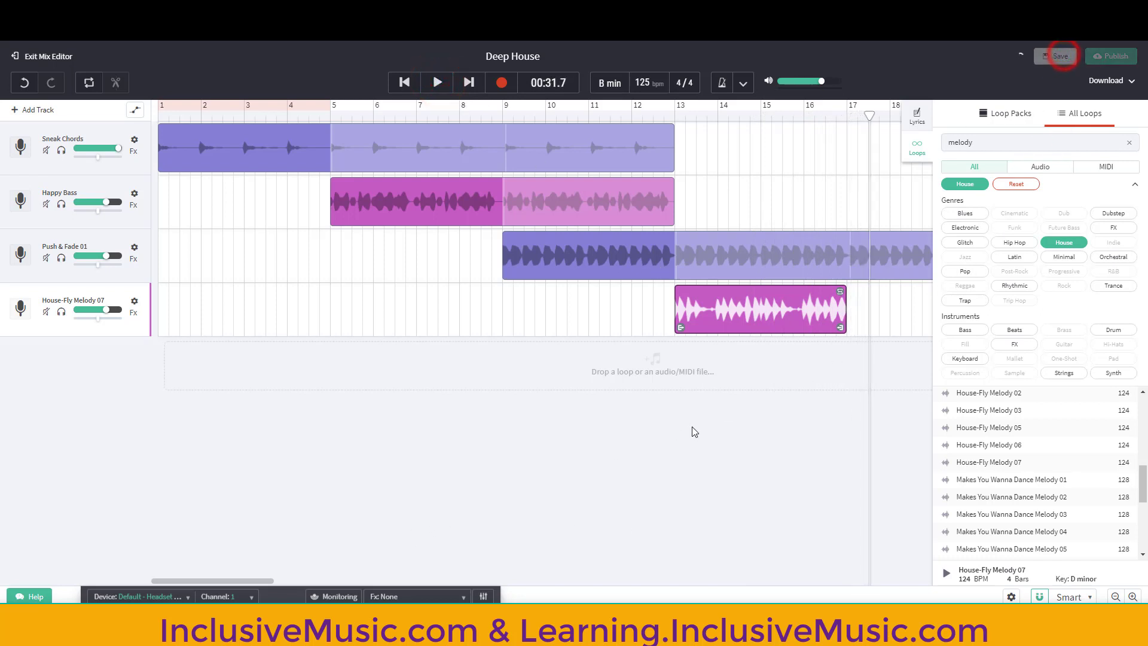
# - Clear the "melody" search text and reset the House filter in the loop library
pyautogui.moveTo(247, 580); pyautogui.dragTo(274, 576)
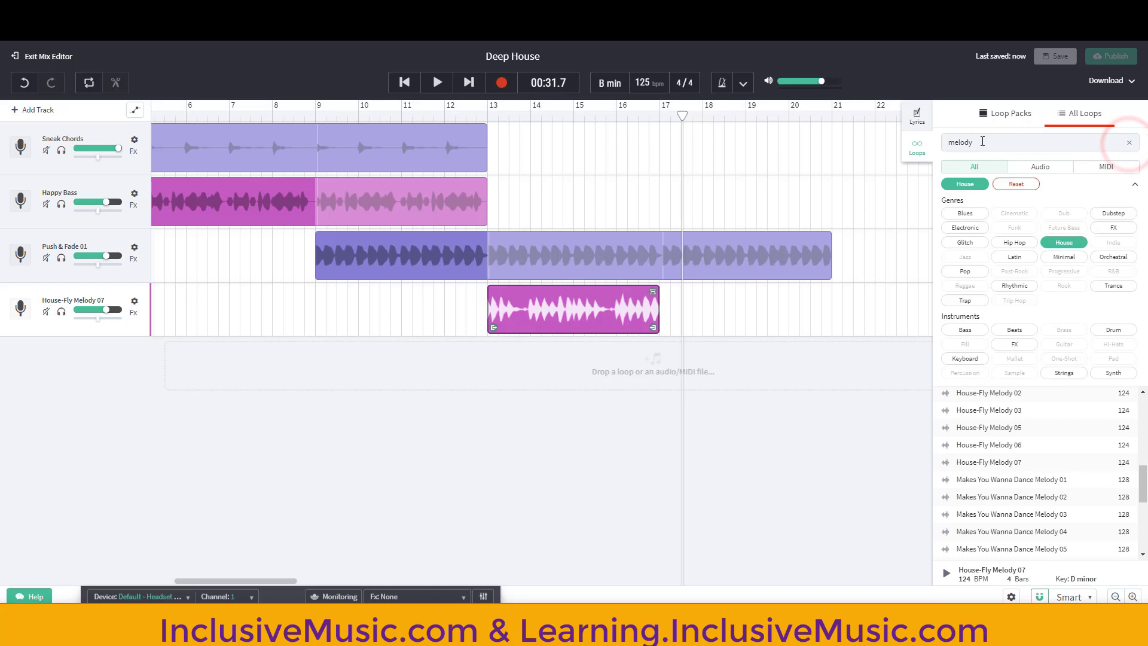
pyautogui.doubleClick(980, 142)
pyautogui.press('BackSpace')
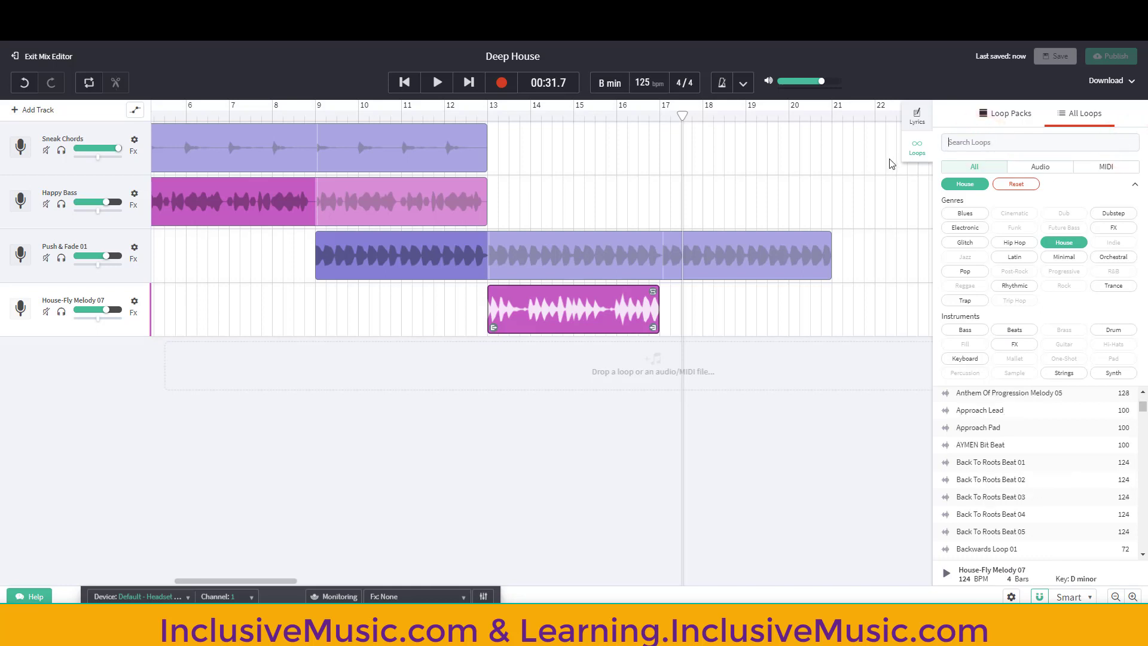
pyautogui.click(1009, 182)
pyautogui.click(1000, 142)
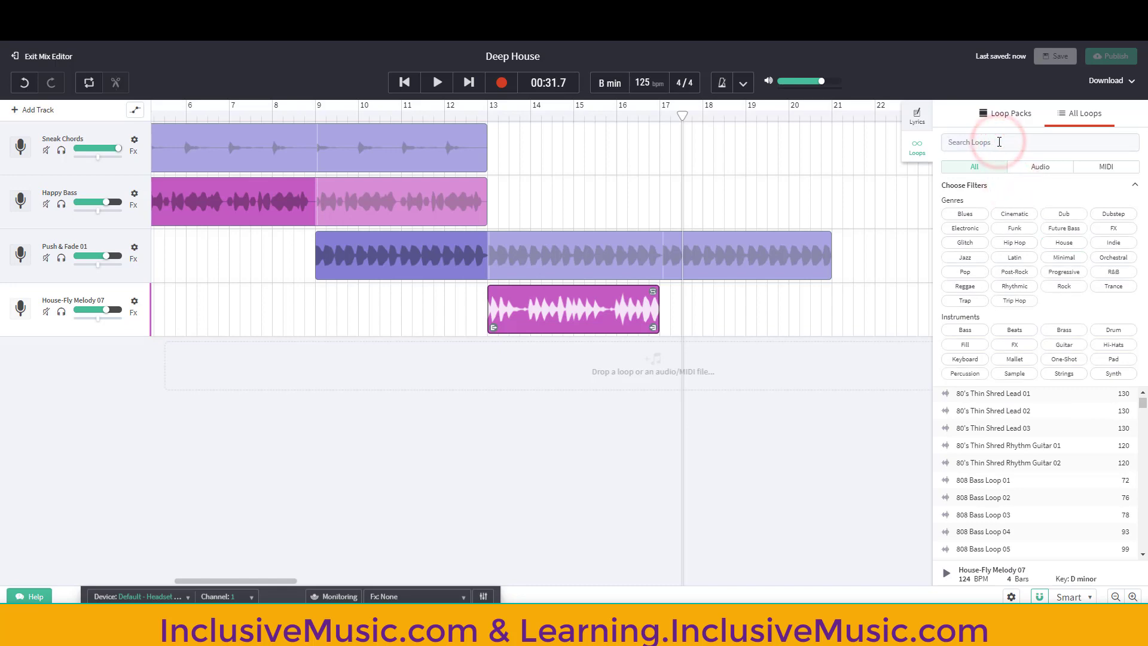
# - Search the loop library for "push & fade" and preview Push & Fade 02, 03 and 04
pyautogui.write('push')
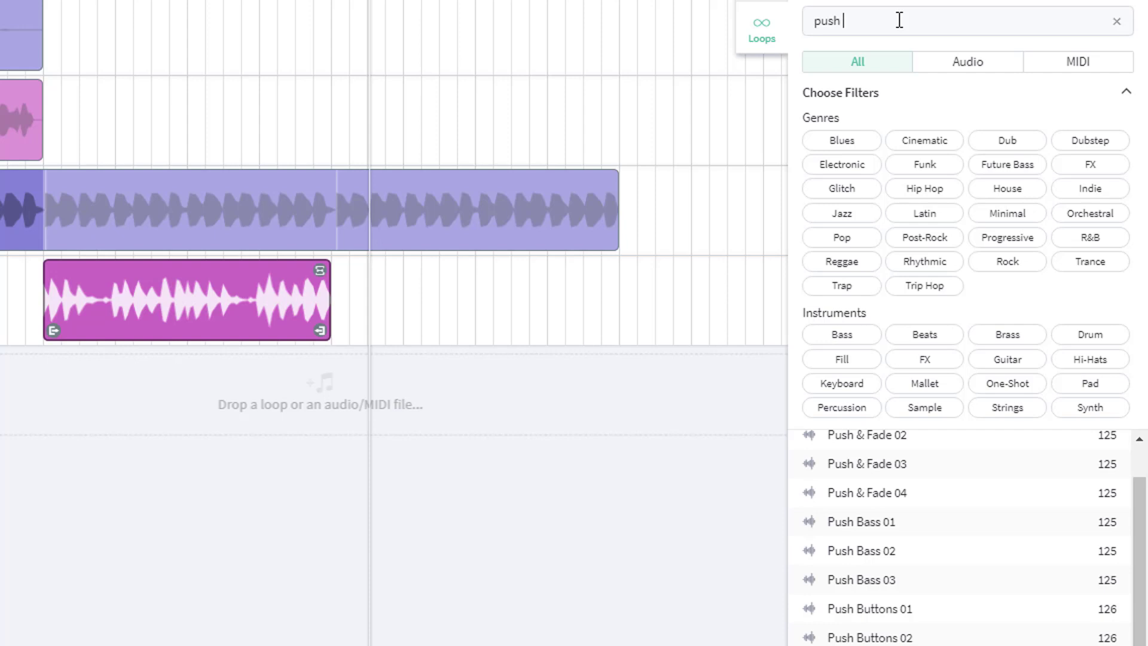
pyautogui.write(' & fade')
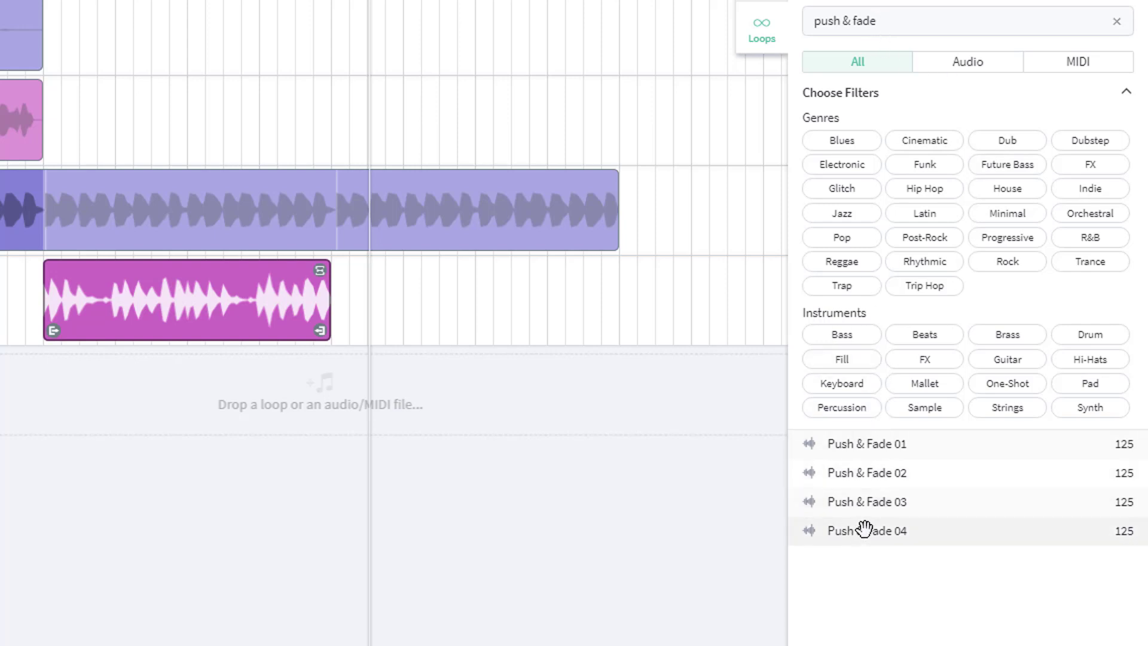
pyautogui.click(887, 473)
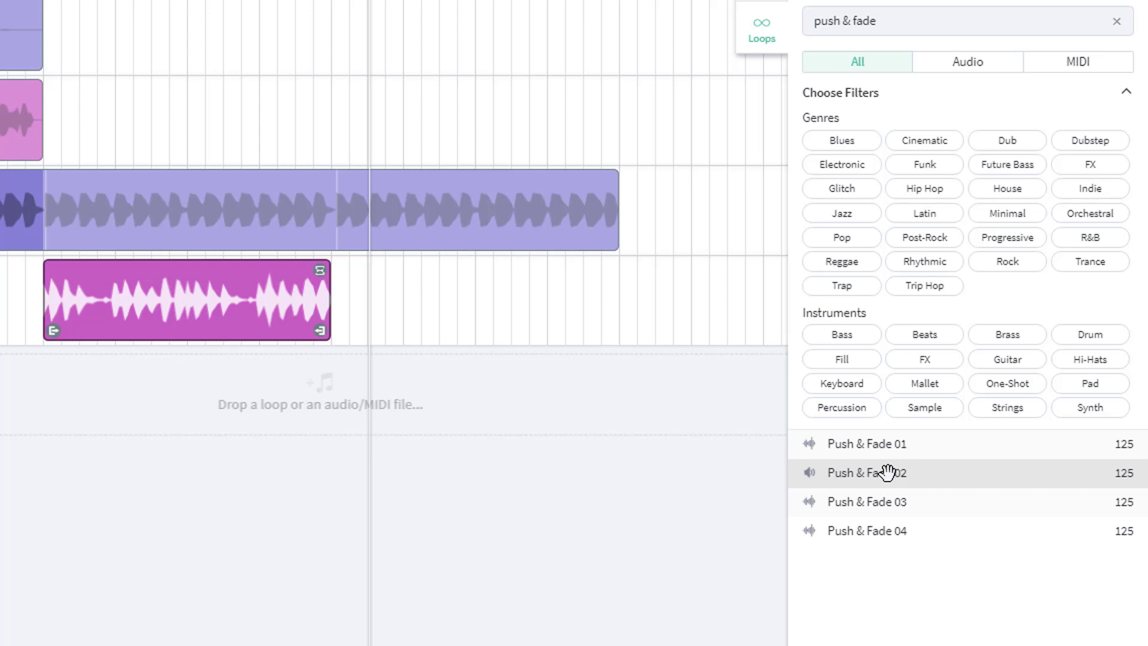
pyautogui.click(873, 509)
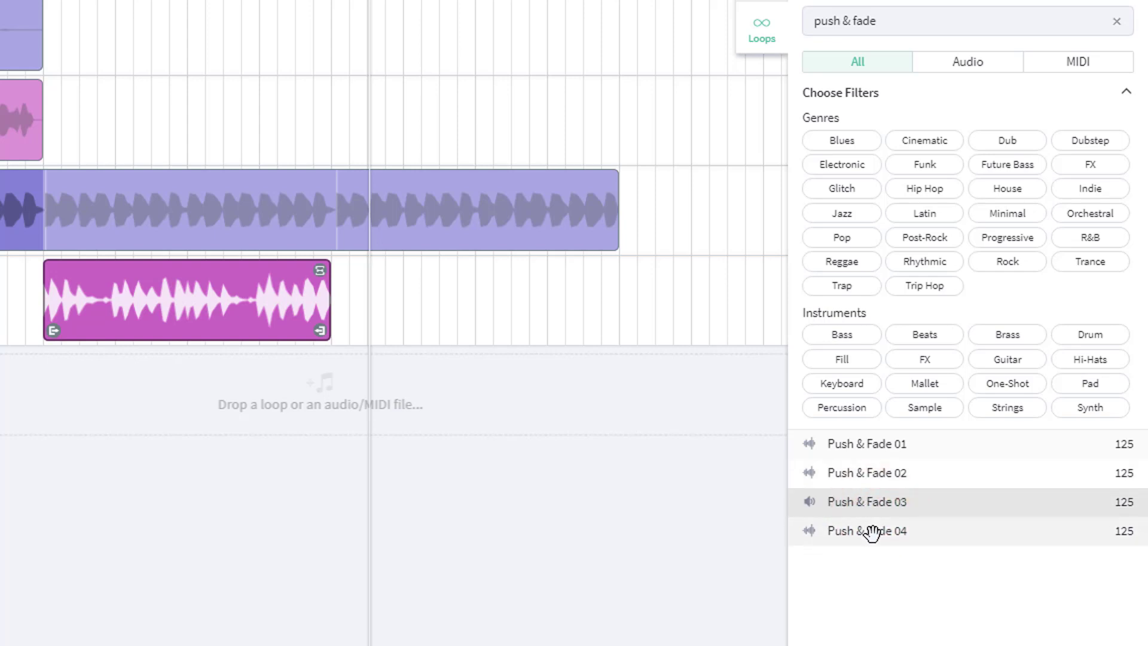
pyautogui.click(873, 534)
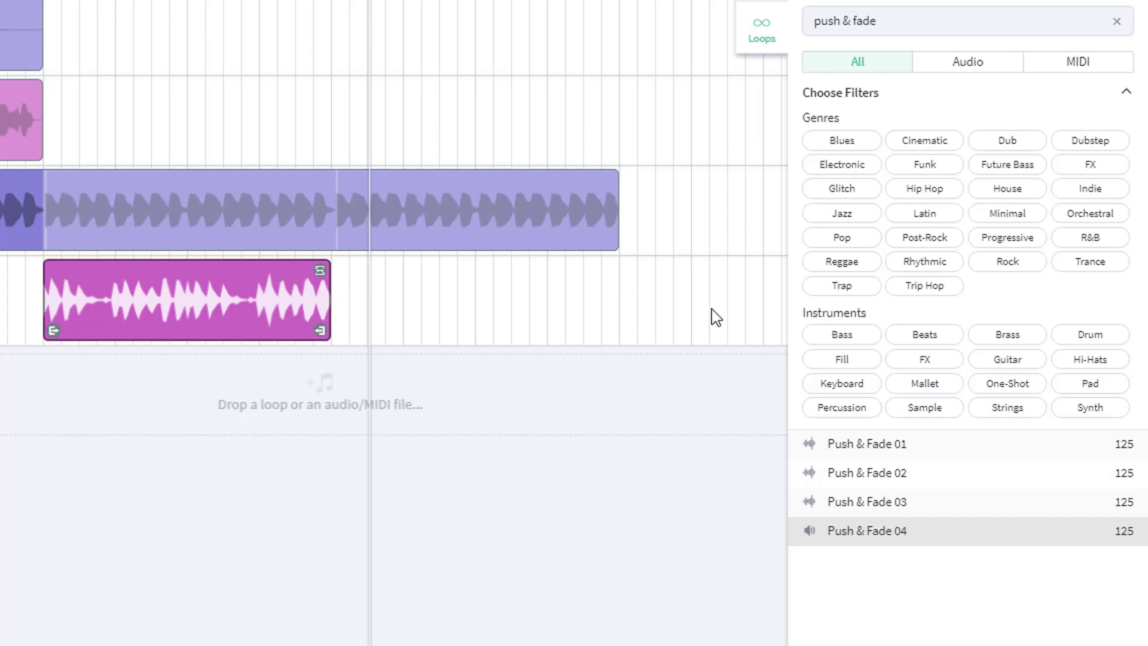
pyautogui.click(873, 530)
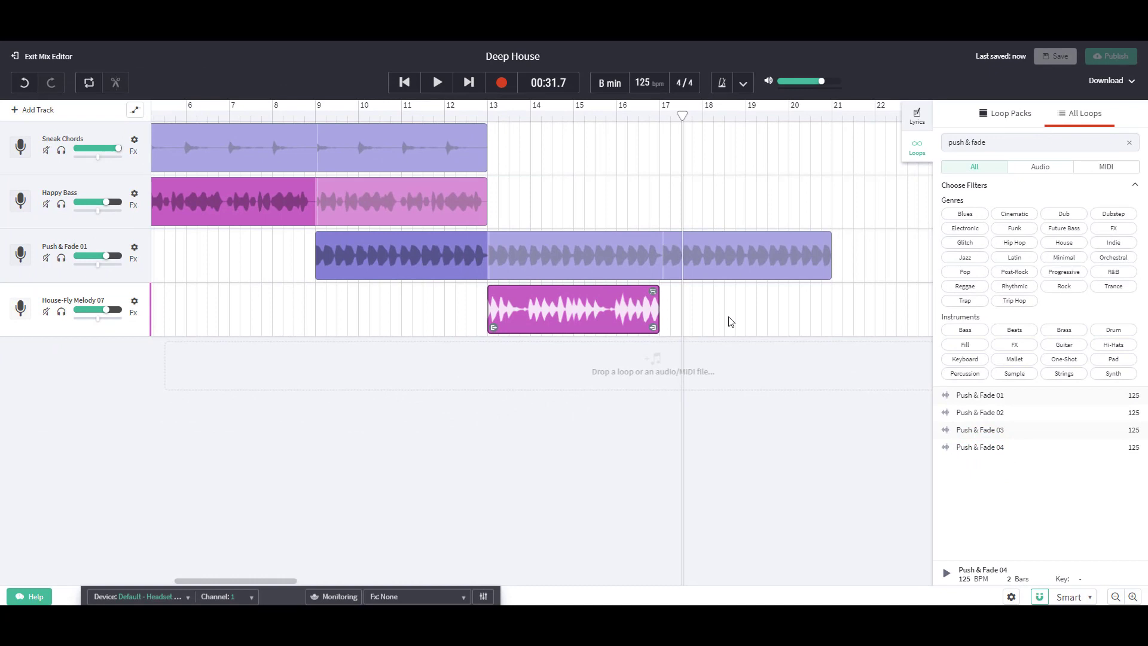
# - Shorten the Push & Fade 01 region so it ends at bar 13
pyautogui.click(573, 261)
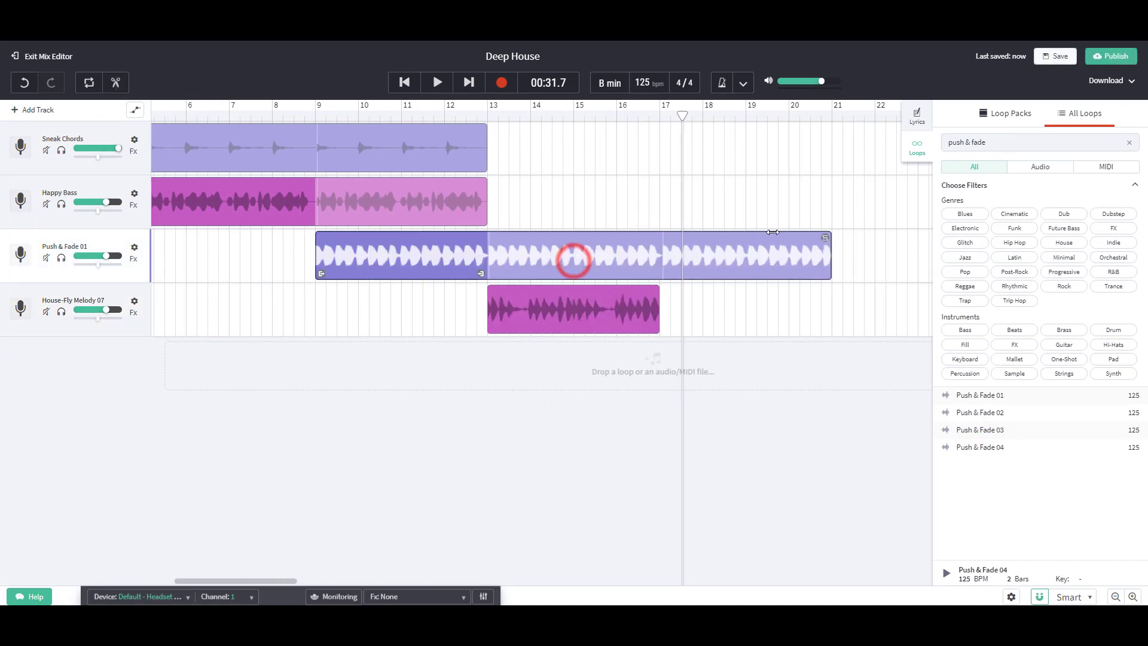
pyautogui.moveTo(827, 238); pyautogui.dragTo(481, 253)
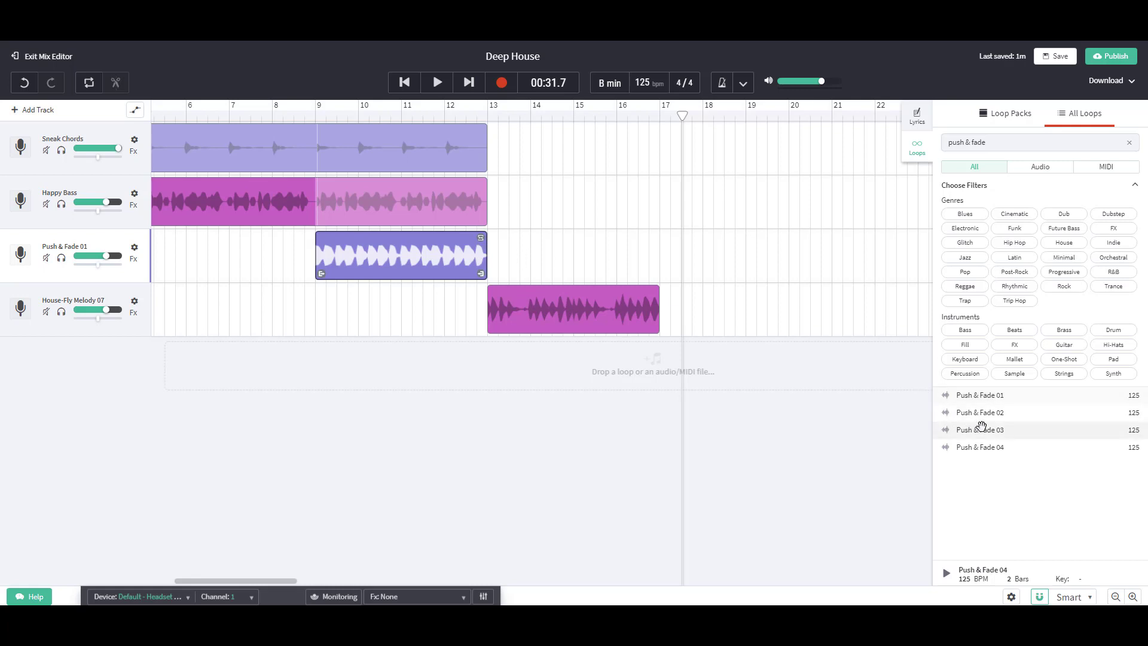
# - Try out Push & Fade 04 looped from bar 13 to bar 17 alongside the melody, and delete it
pyautogui.moveTo(977, 448); pyautogui.dragTo(495, 250)
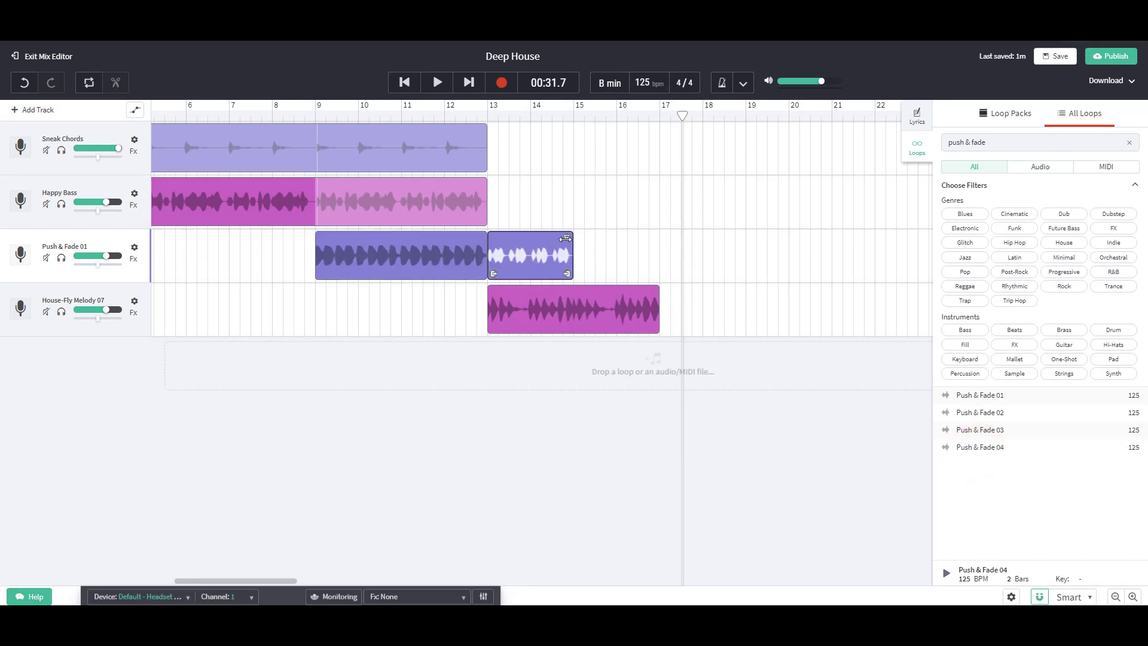
pyautogui.moveTo(564, 238); pyautogui.dragTo(648, 239)
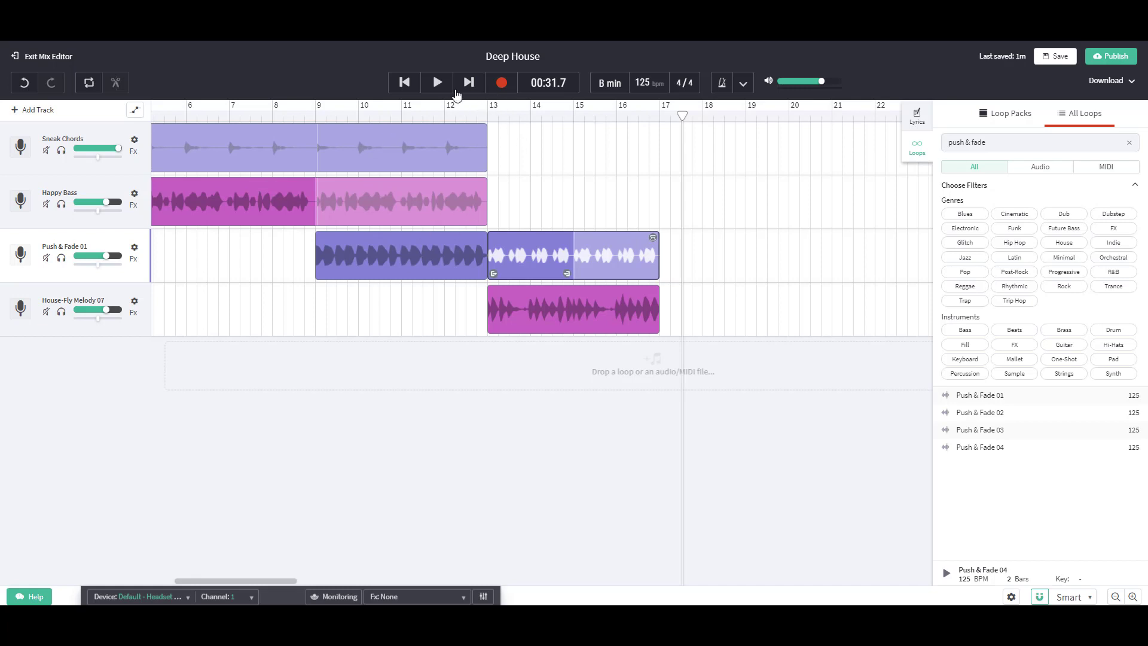
pyautogui.click(405, 82)
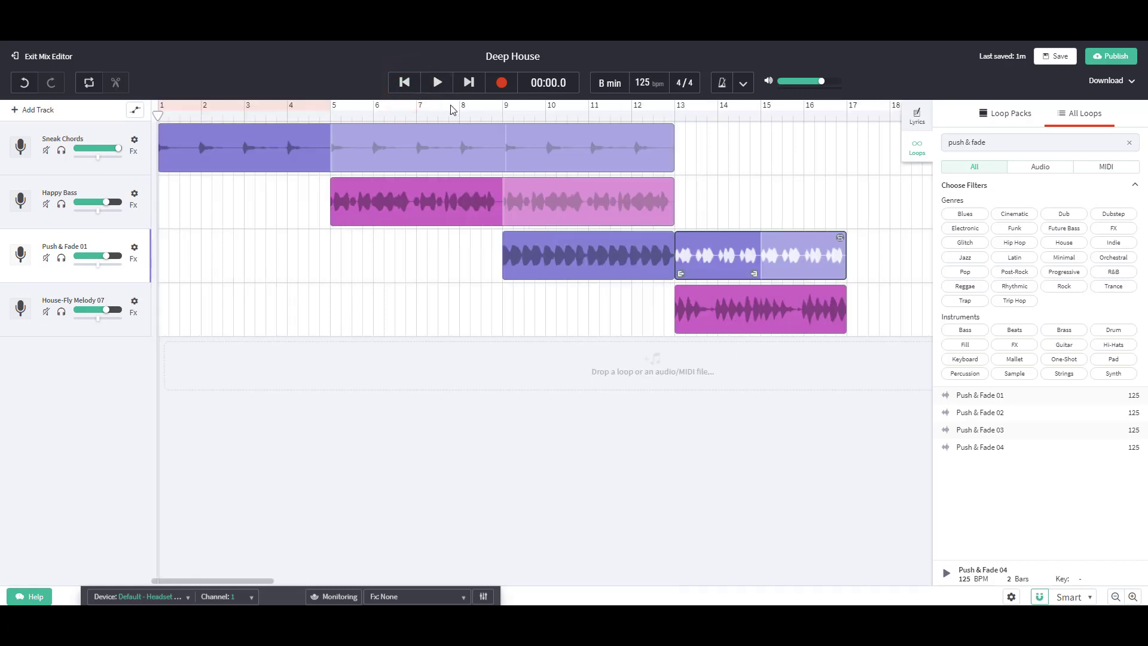
pyautogui.click(674, 117)
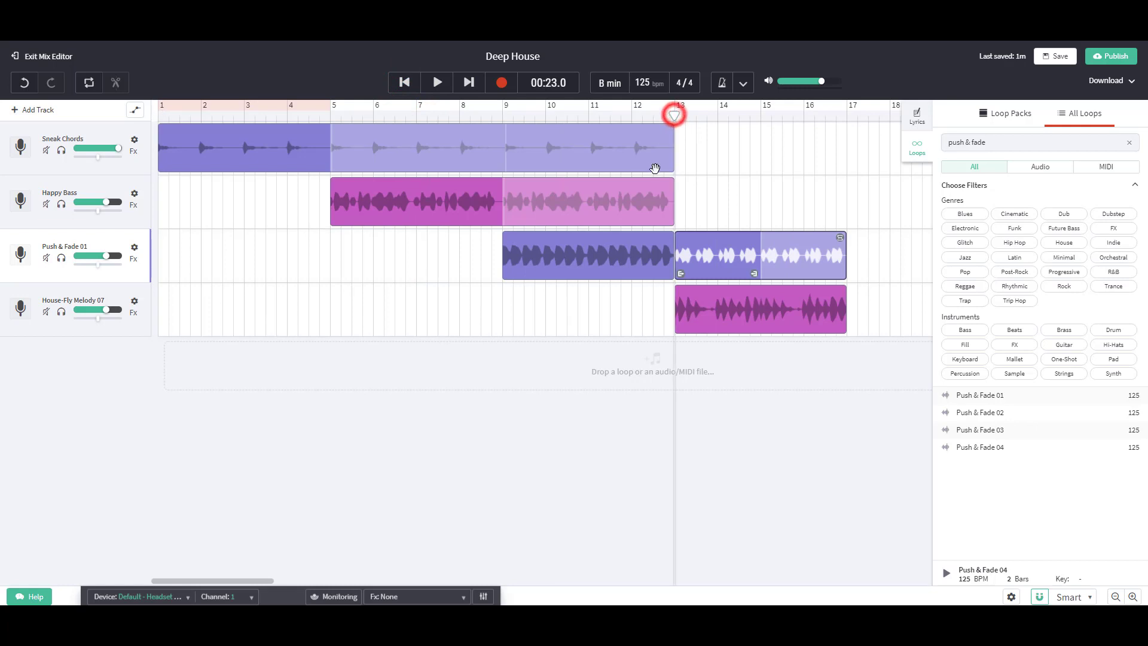
pyautogui.click(437, 82)
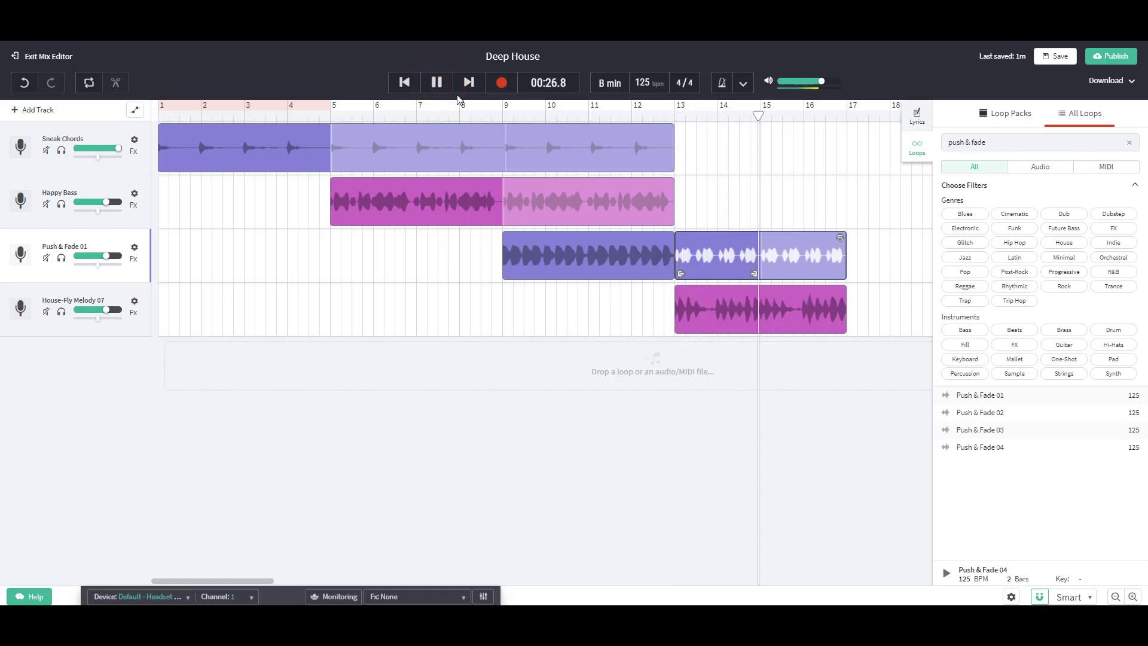
pyautogui.click(437, 83)
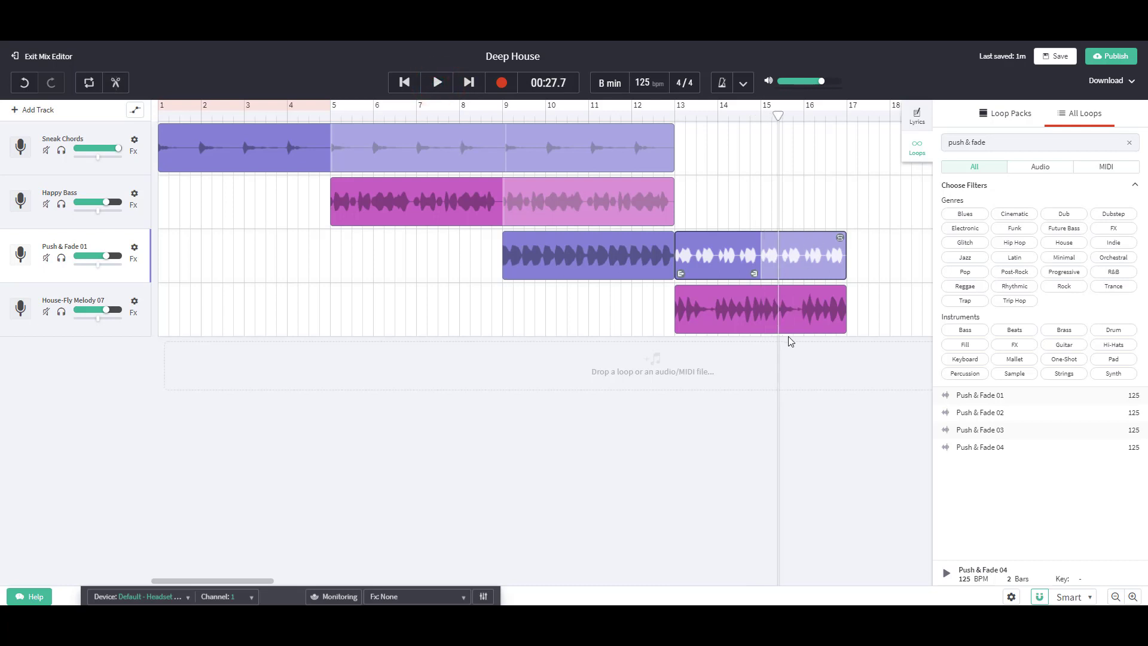
pyautogui.click(812, 257)
pyautogui.press('Delete')
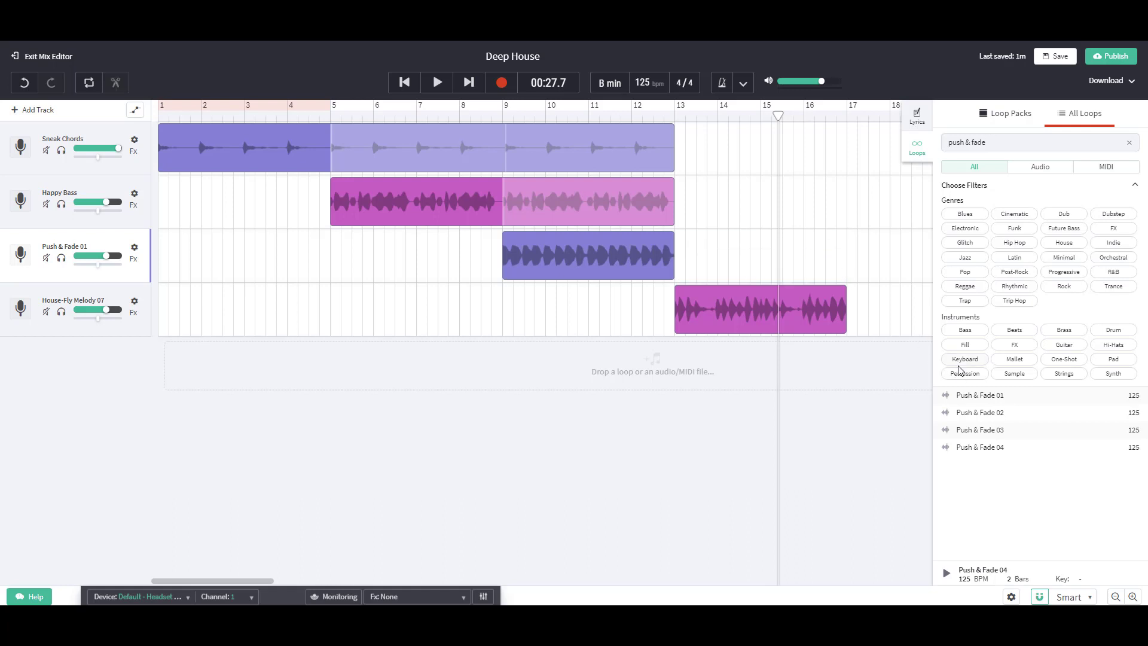
# - Preview Push & Fade 02 and 03, and place Push & Fade 02 at bar 13 on the Push & Fade 01 track
pyautogui.click(983, 414)
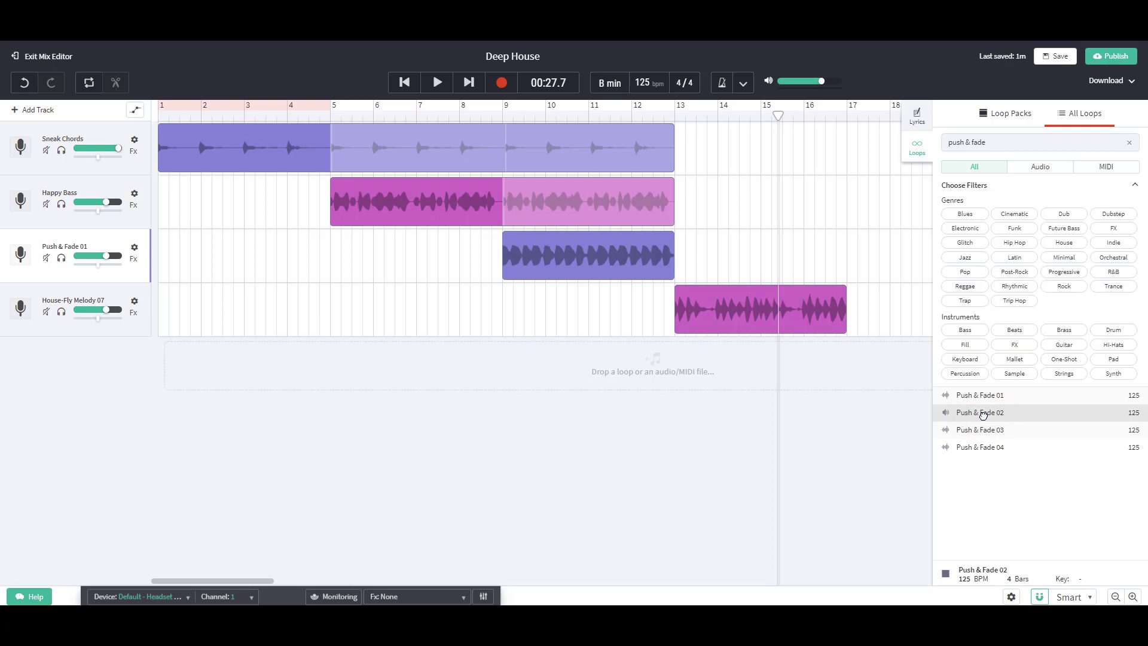
pyautogui.click(980, 429)
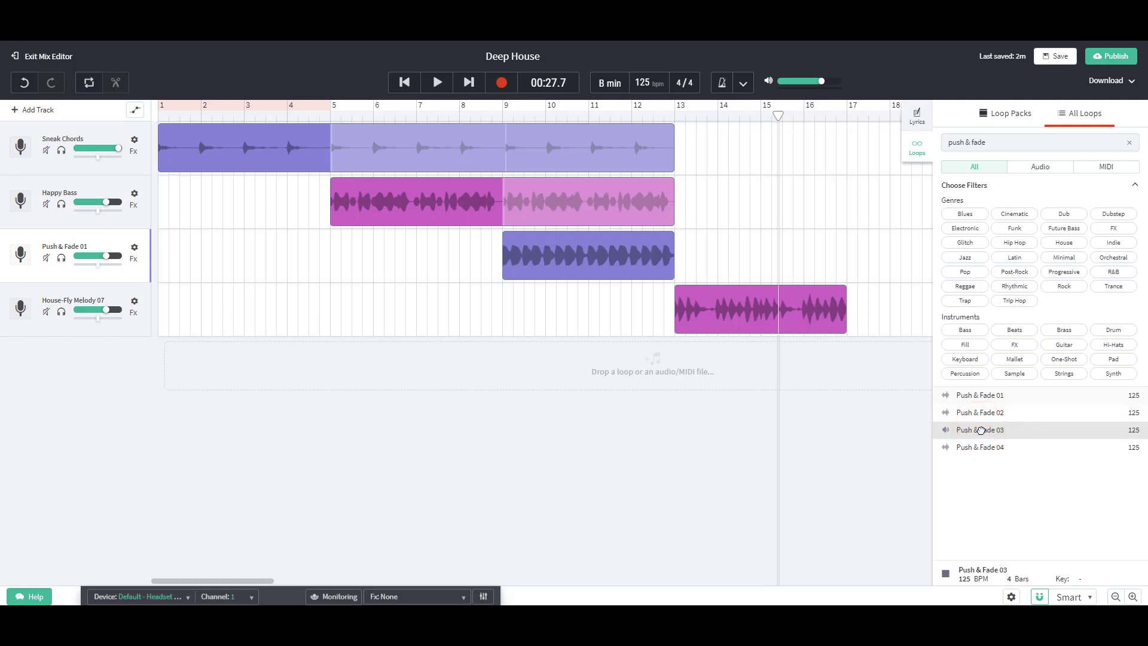
pyautogui.moveTo(982, 413); pyautogui.dragTo(706, 253)
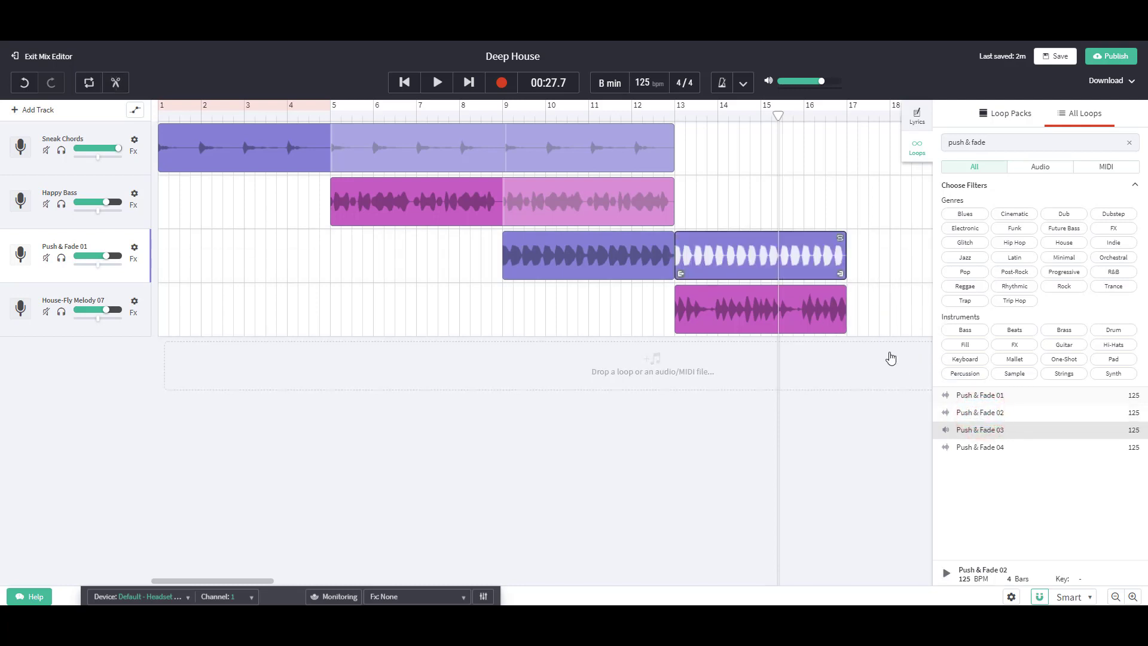
pyautogui.click(967, 435)
# - Play the arrangement from bar 13 and again from bar 9 to hear the transition into Push & Fade 02
pyautogui.click(675, 114)
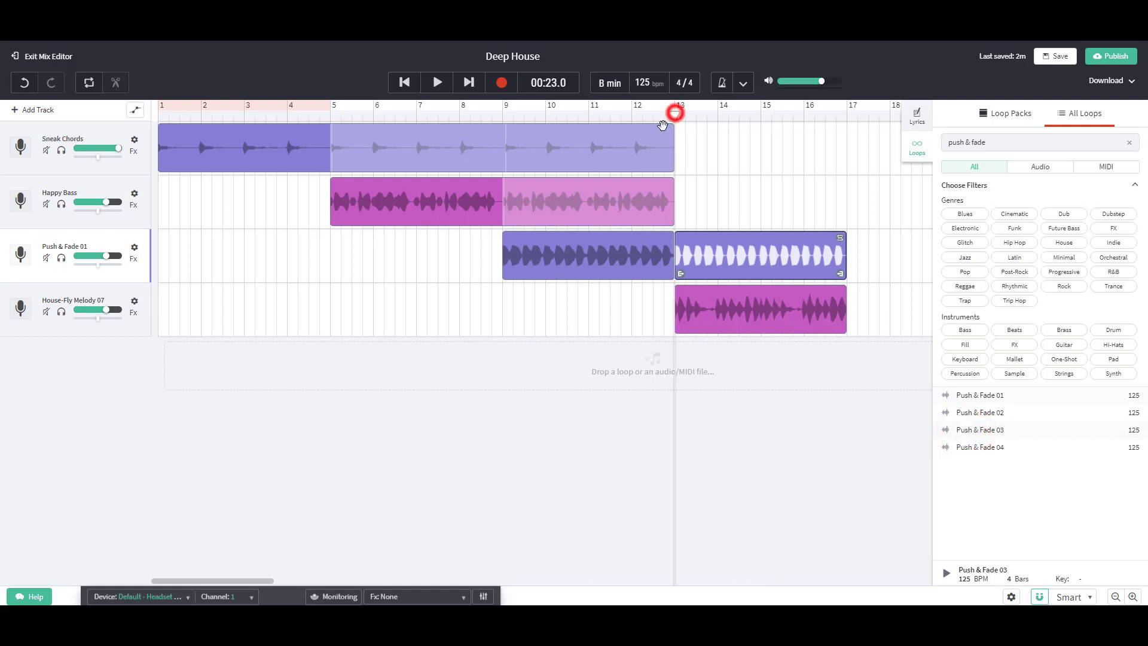
pyautogui.click(437, 82)
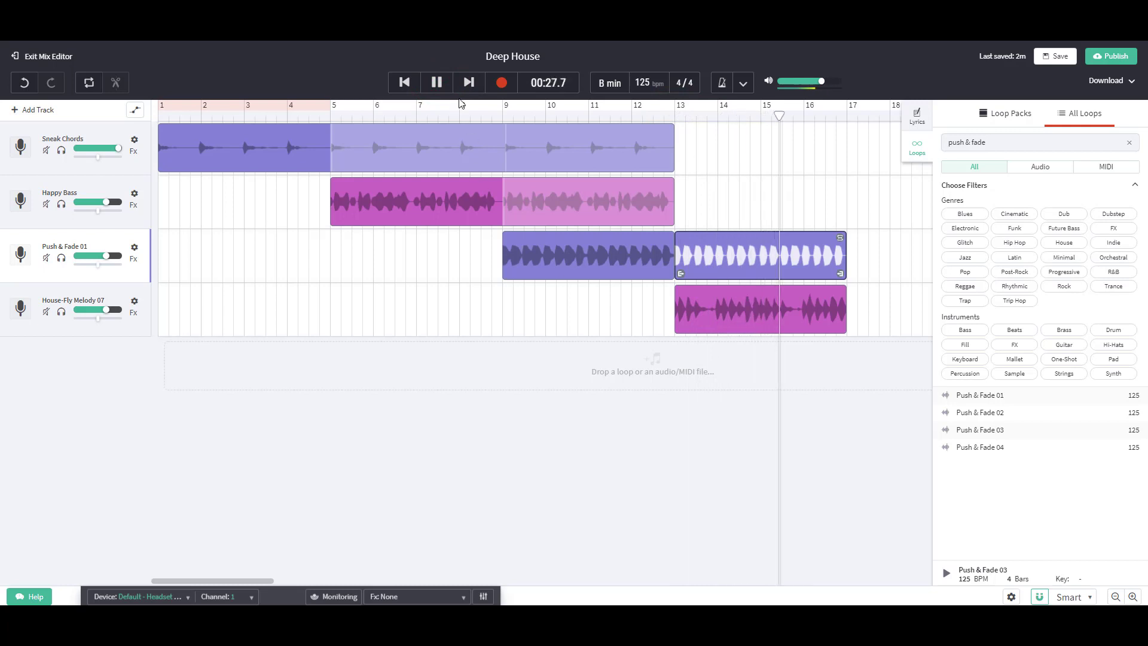
pyautogui.click(437, 84)
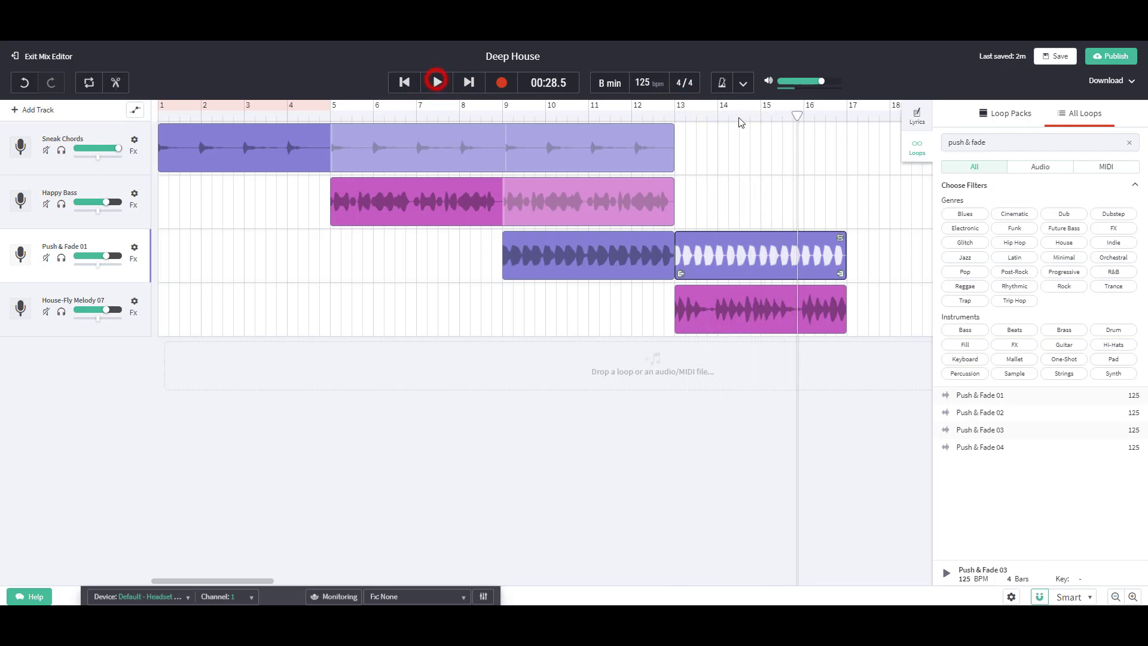
pyautogui.click(502, 113)
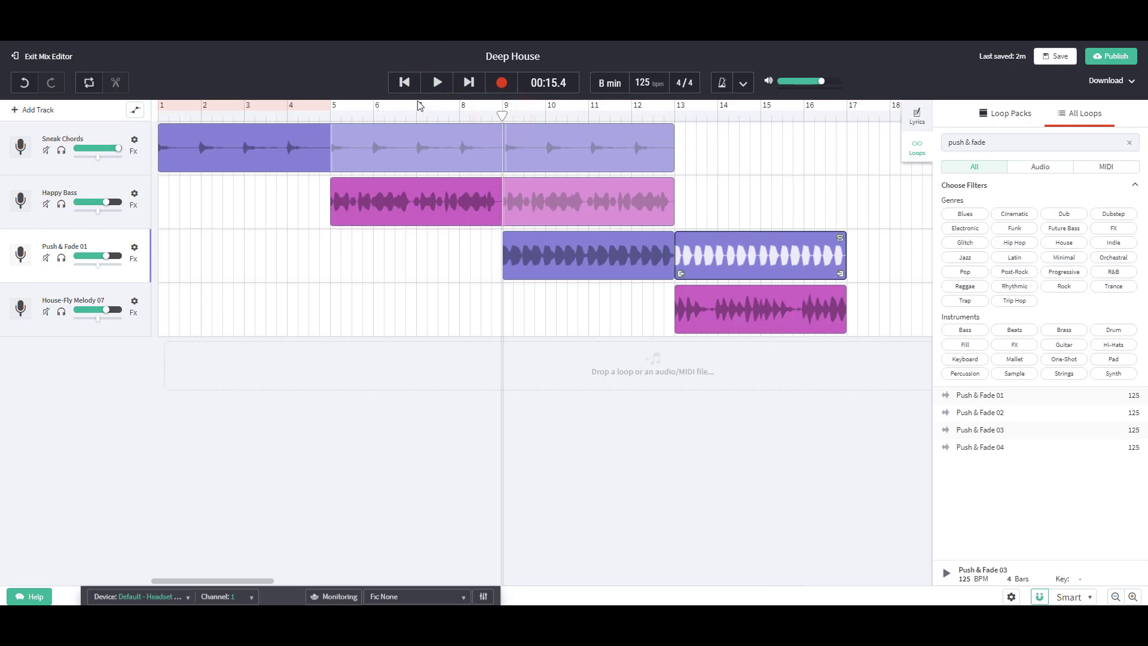
pyautogui.click(436, 83)
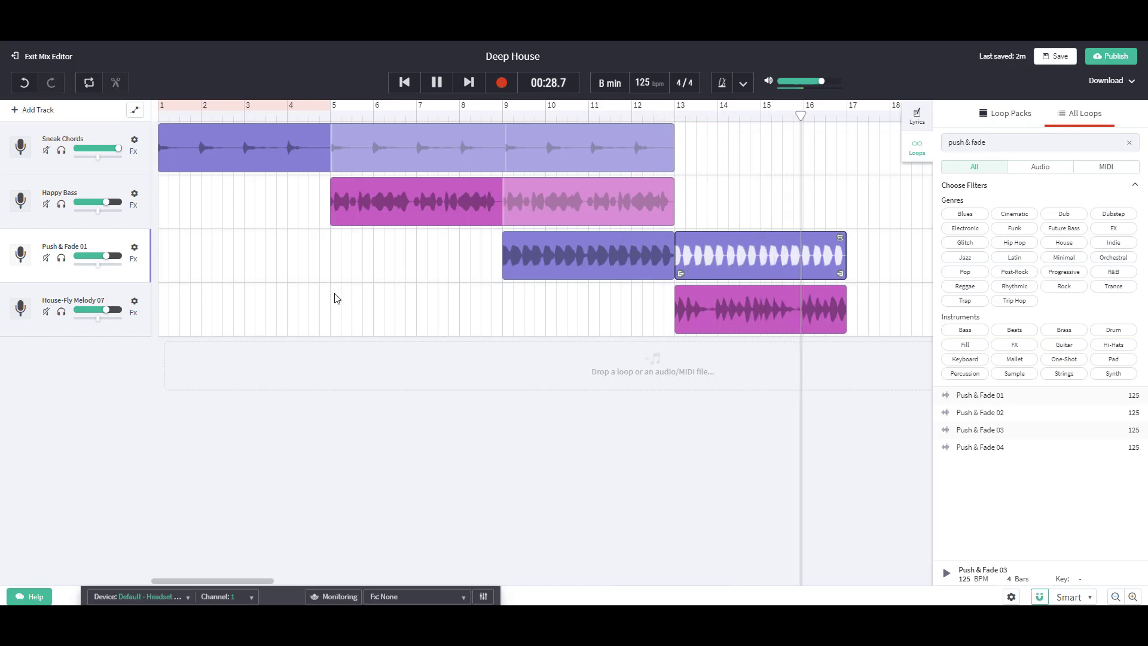
pyautogui.press('space')
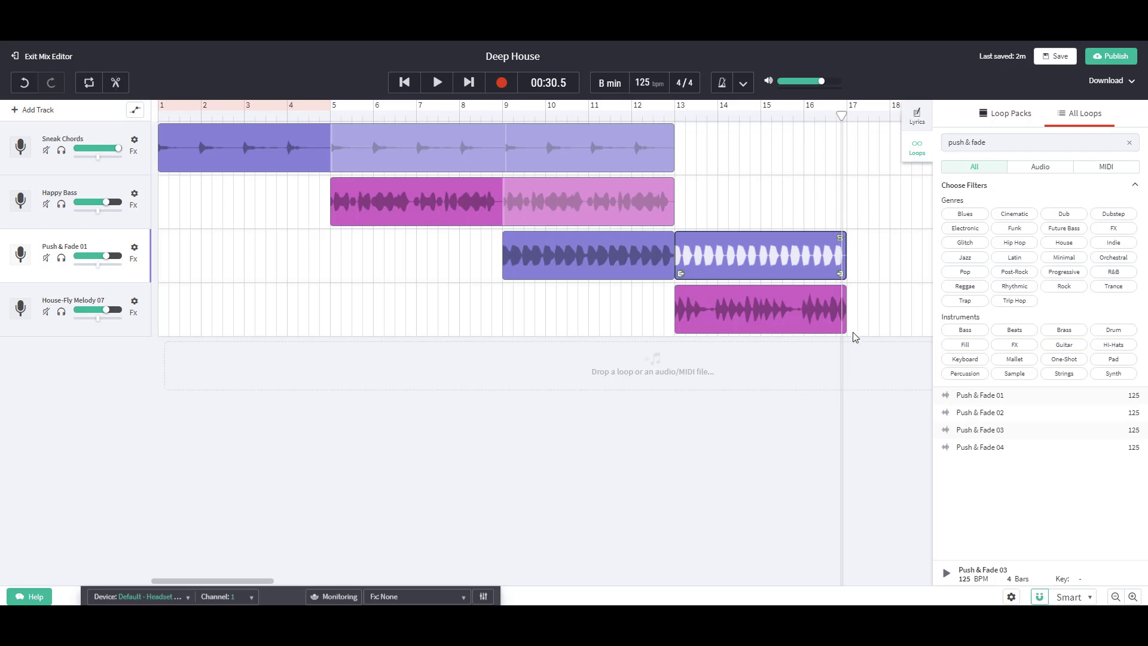
# - Trim the Push & Fade 02 region to end at bar 16 and place the playhead there
pyautogui.click(840, 238)
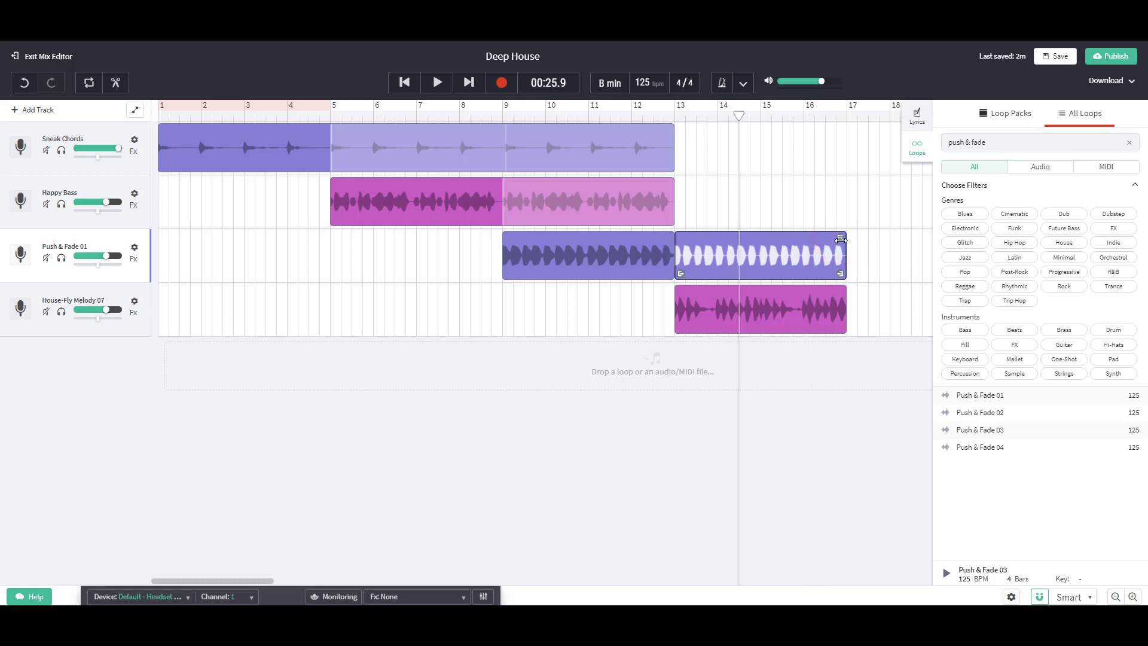
pyautogui.click(841, 239)
pyautogui.moveTo(841, 274); pyautogui.dragTo(800, 274)
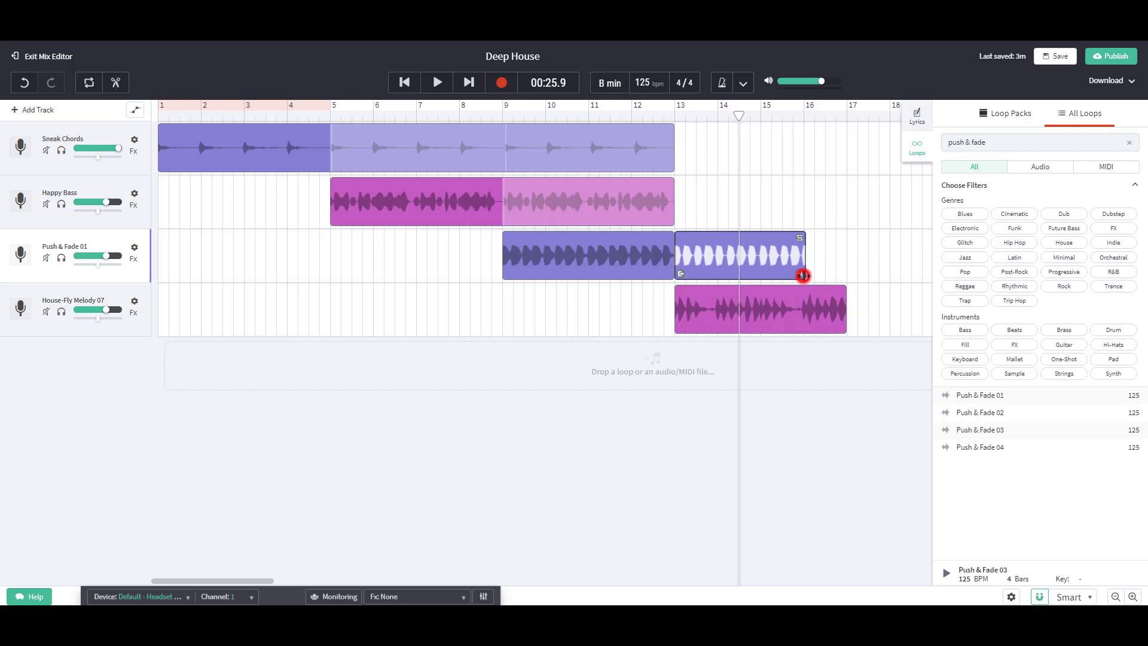
pyautogui.click(803, 117)
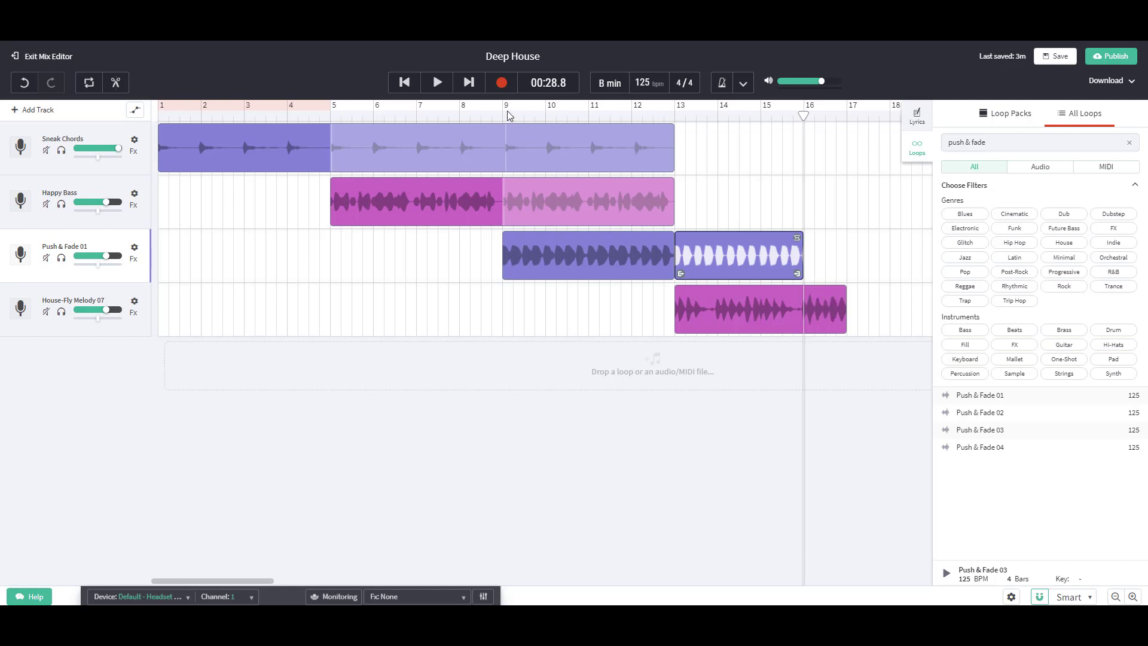
# - Play the whole arrangement from the start through the end of the melody
pyautogui.click(405, 83)
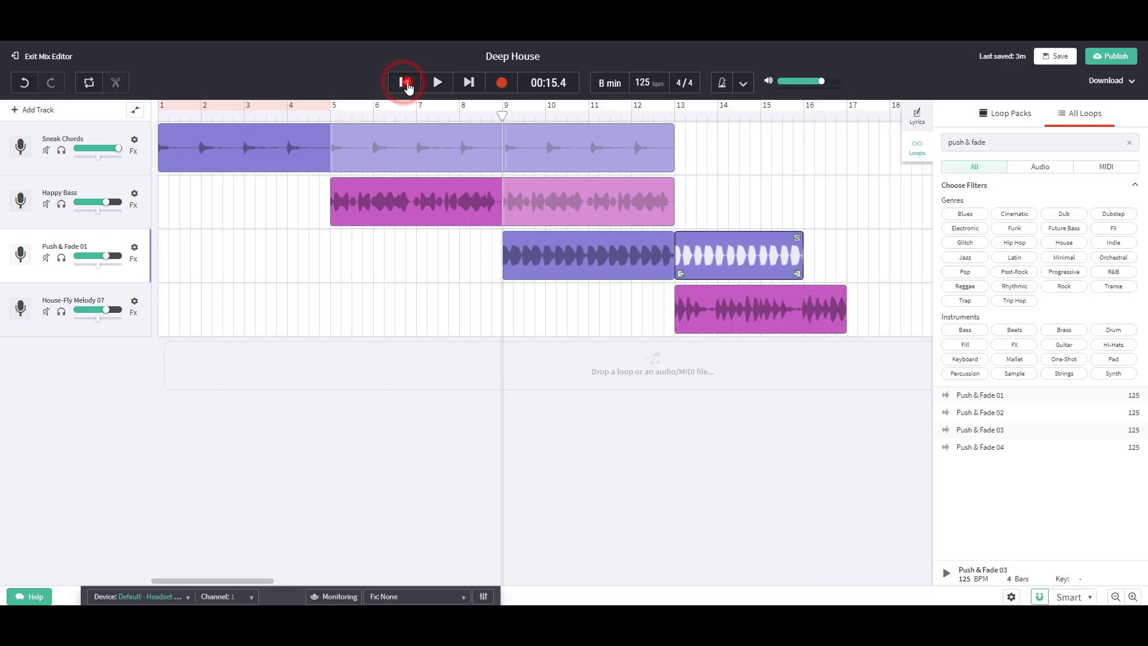
pyautogui.click(405, 82)
pyautogui.click(437, 83)
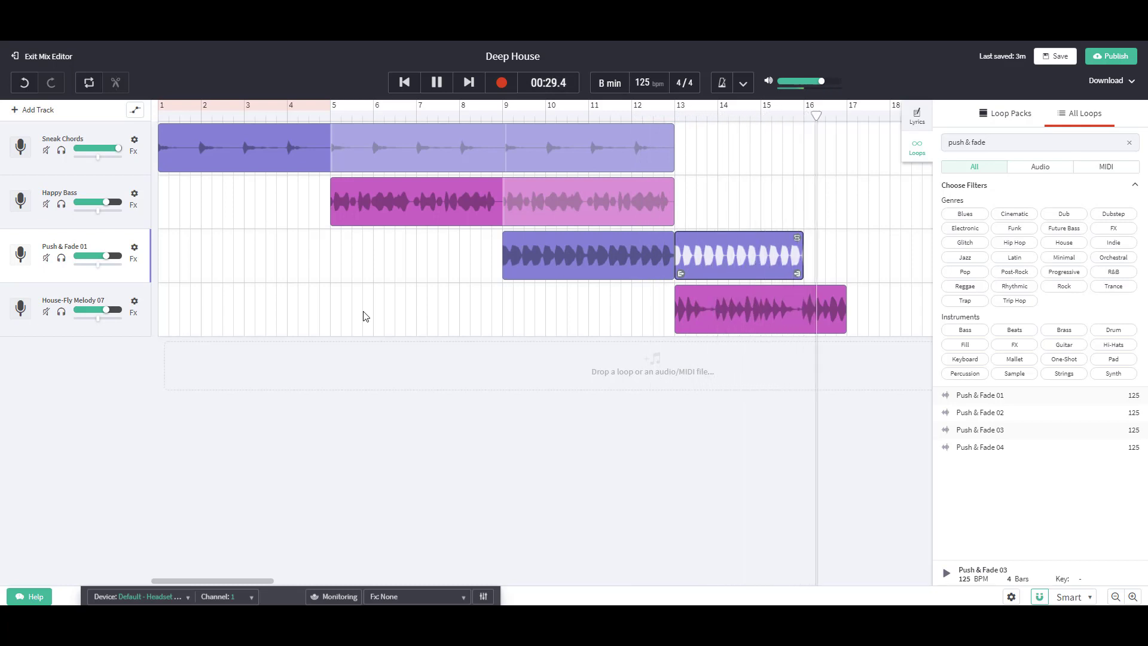
pyautogui.press('space')
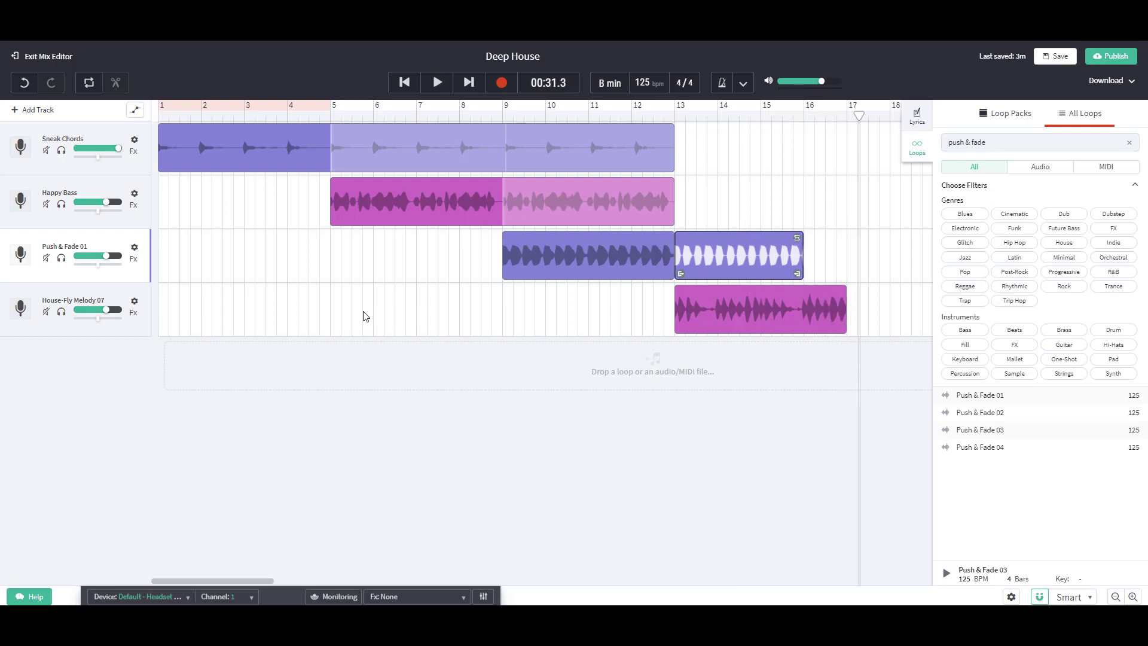
# - Solo the Push & Fade 01 track and play its first region from bar 9
pyautogui.click(565, 259)
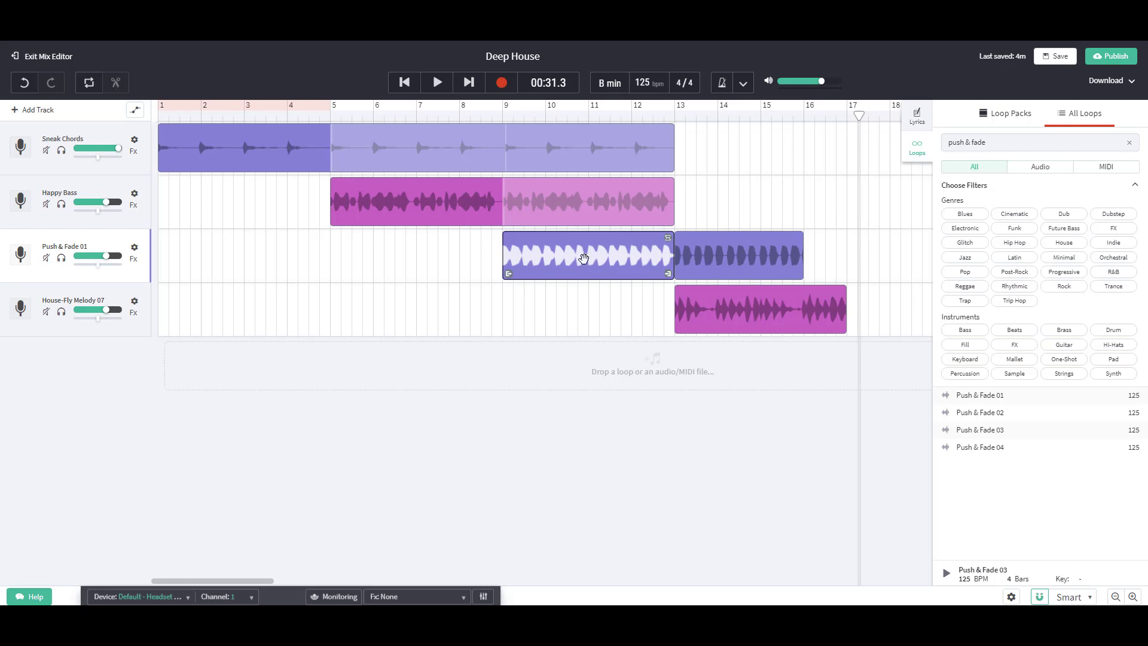
pyautogui.click(502, 115)
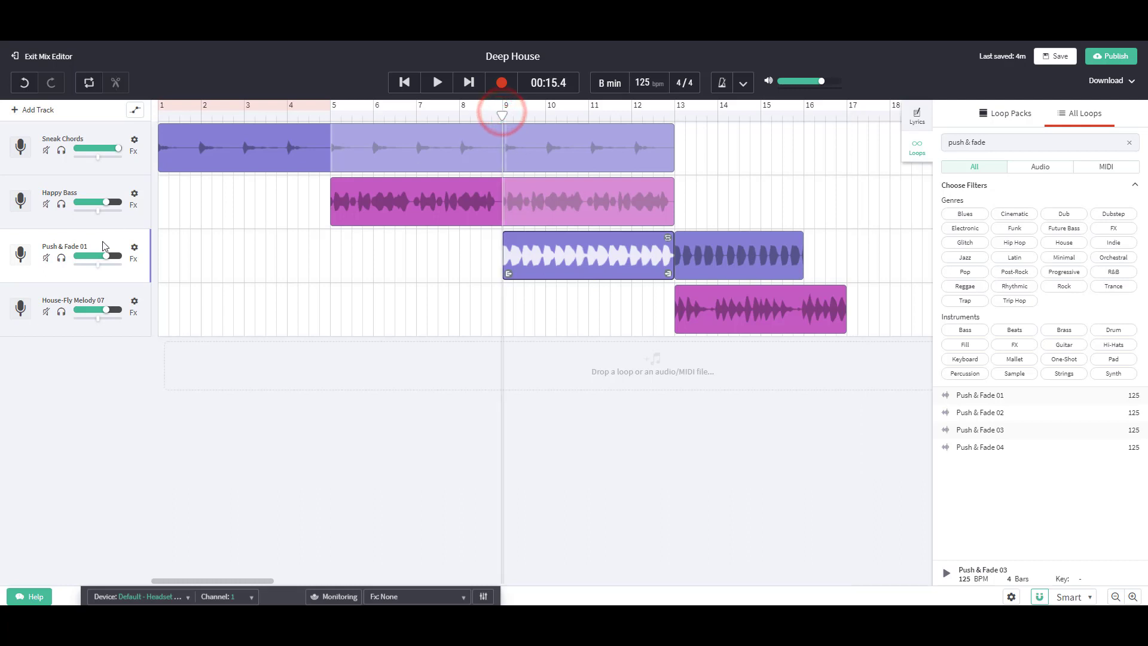
pyautogui.click(60, 260)
pyautogui.click(439, 84)
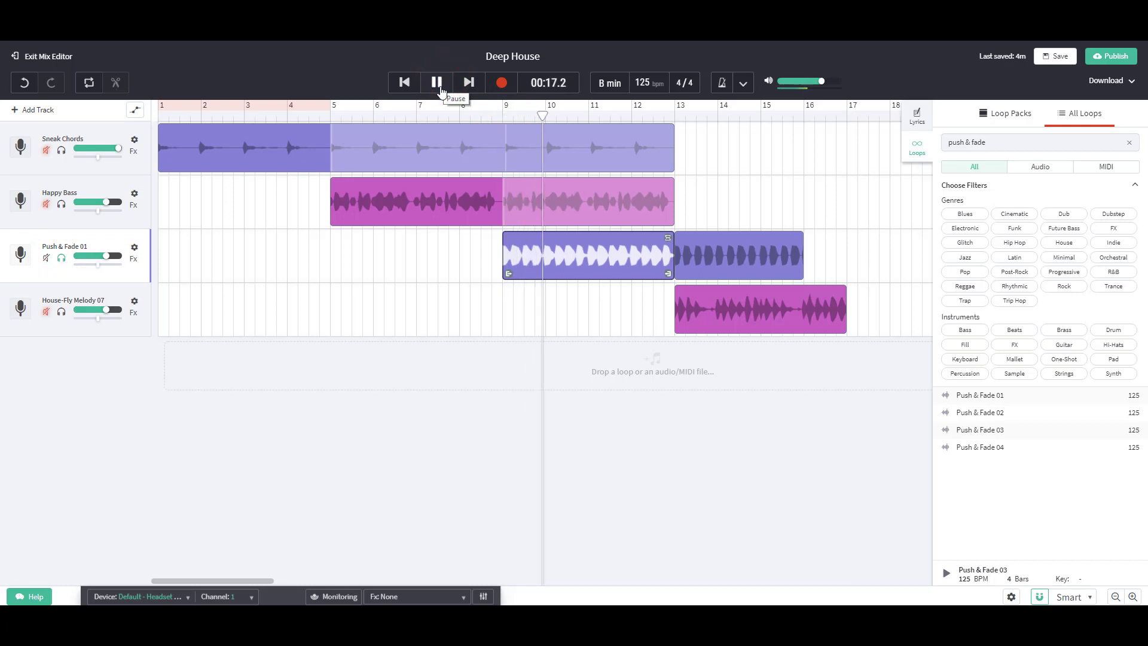
pyautogui.click(438, 84)
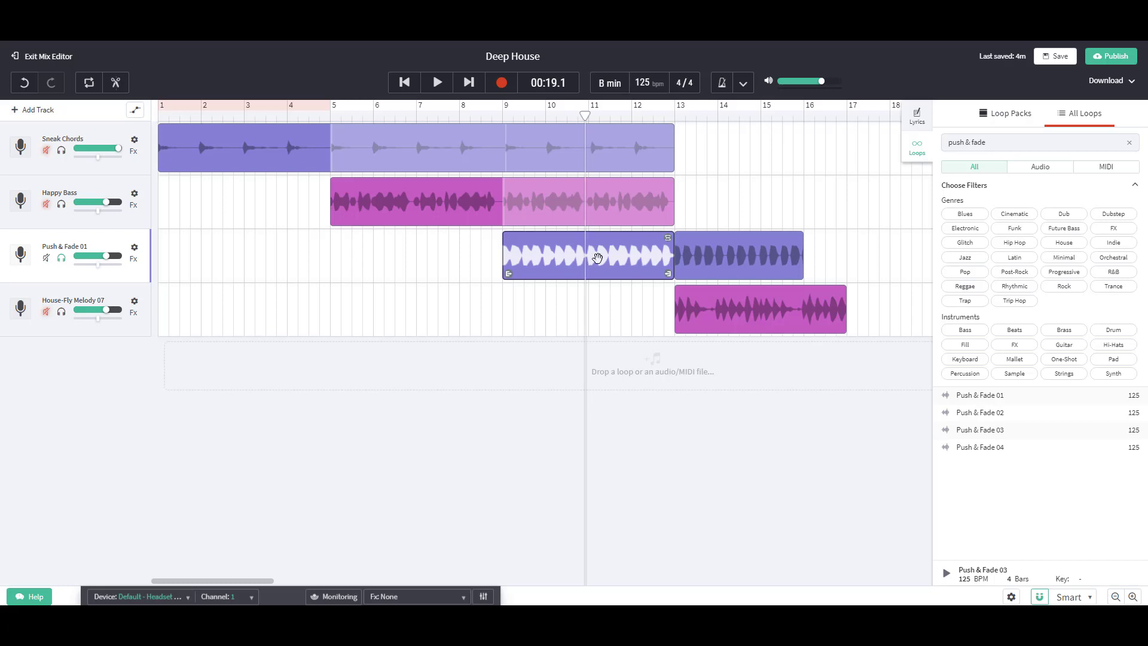
# - Move the first Push & Fade 01 region to start at bar 17
pyautogui.moveTo(557, 250); pyautogui.dragTo(902, 231)
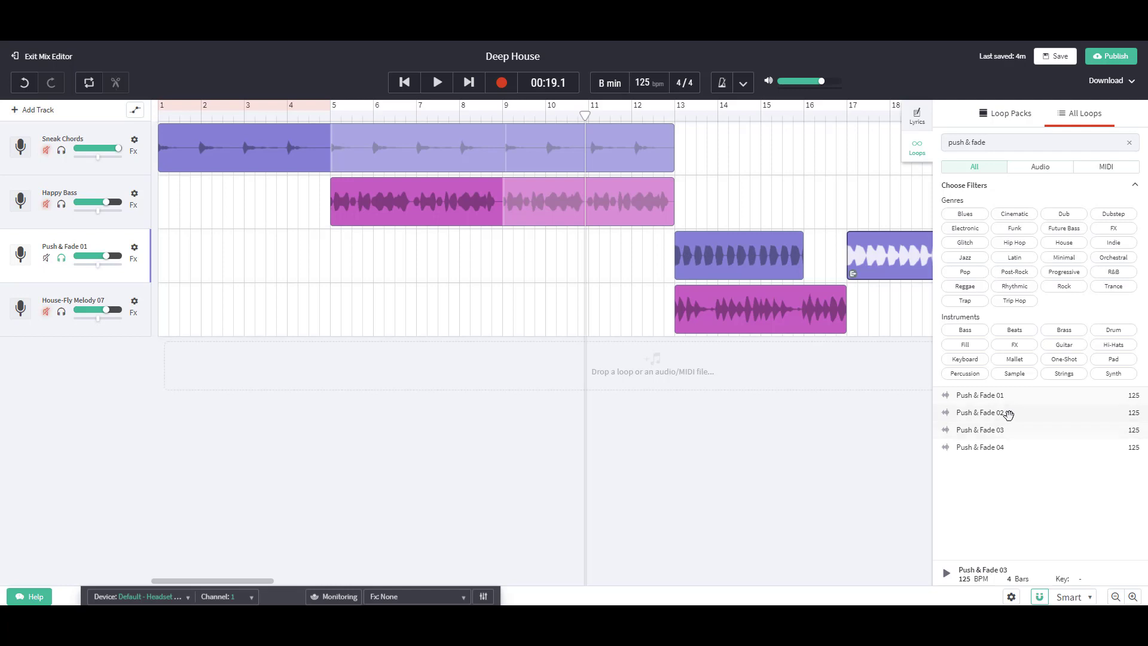
# - Preview the Push & Fade 03 loop and place it on the Push & Fade 01 track from bar 9 to bar 13
pyautogui.click(1009, 430)
pyautogui.moveTo(1009, 430); pyautogui.dragTo(507, 251)
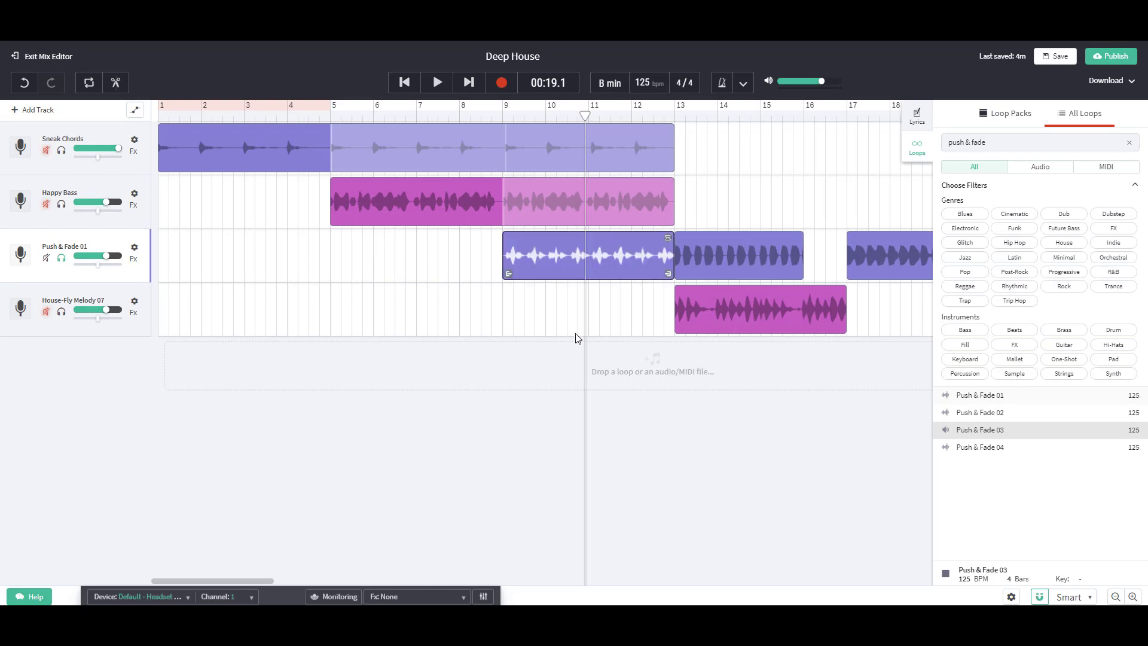
pyautogui.click(989, 430)
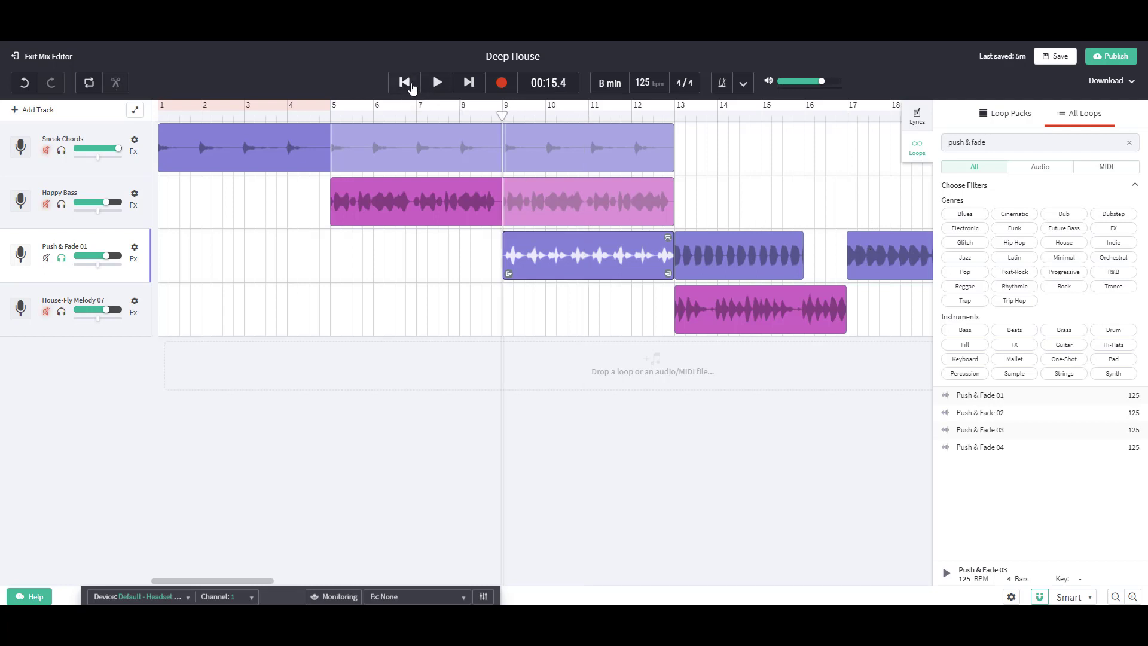
# - Play the arrangement from the start until just past bar 17, and save the project
pyautogui.click(404, 83)
pyautogui.click(437, 84)
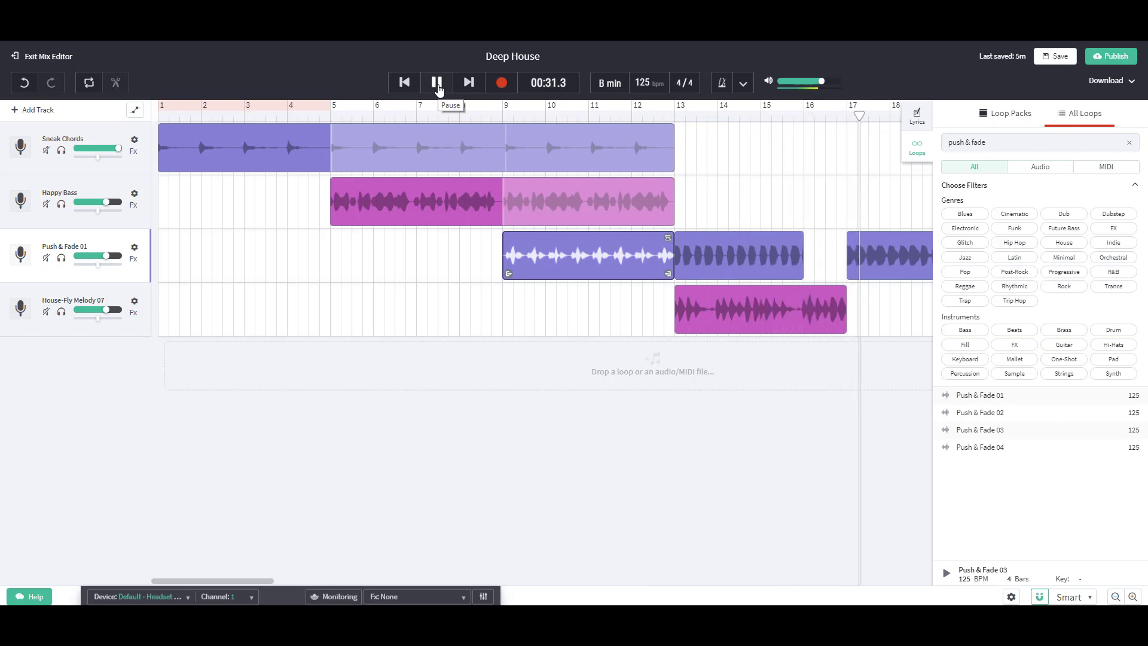
pyautogui.click(437, 84)
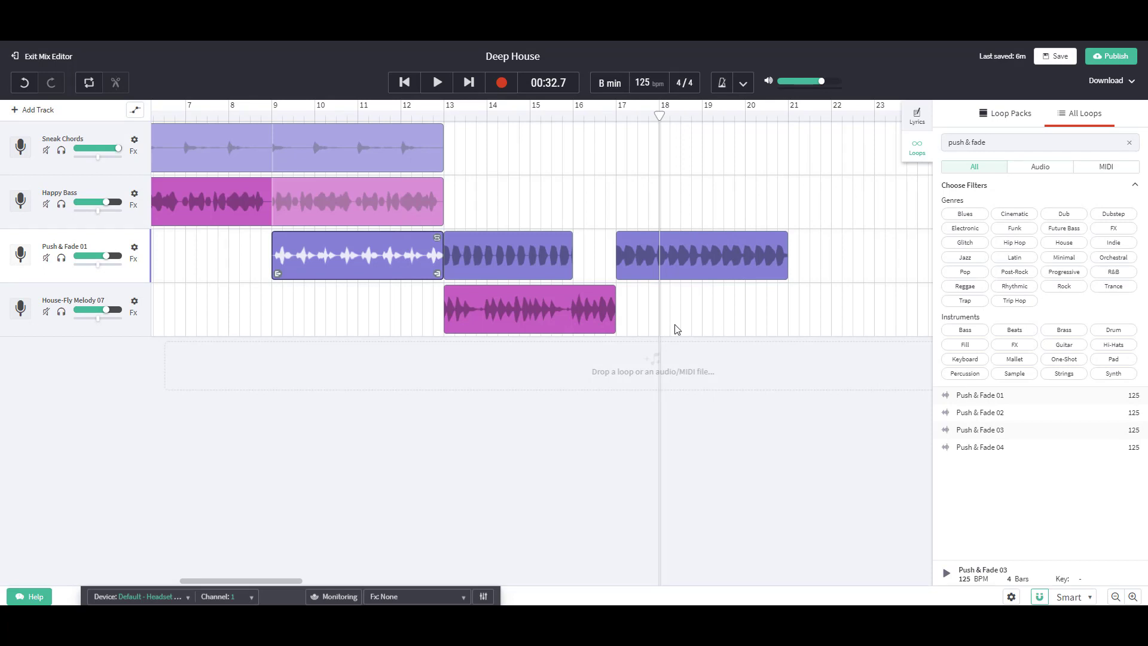
pyautogui.click(1054, 58)
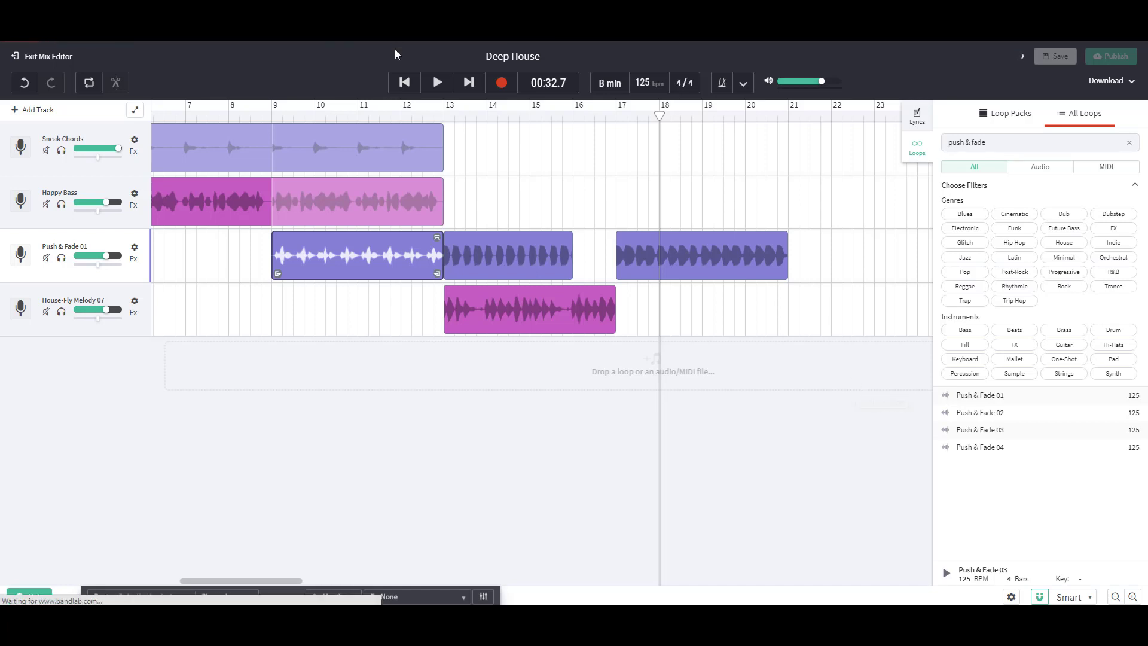
# - Play from bar 13 through the gap in the beat at bar 16 to the re-entry at bar 17
pyautogui.click(443, 111)
pyautogui.click(438, 82)
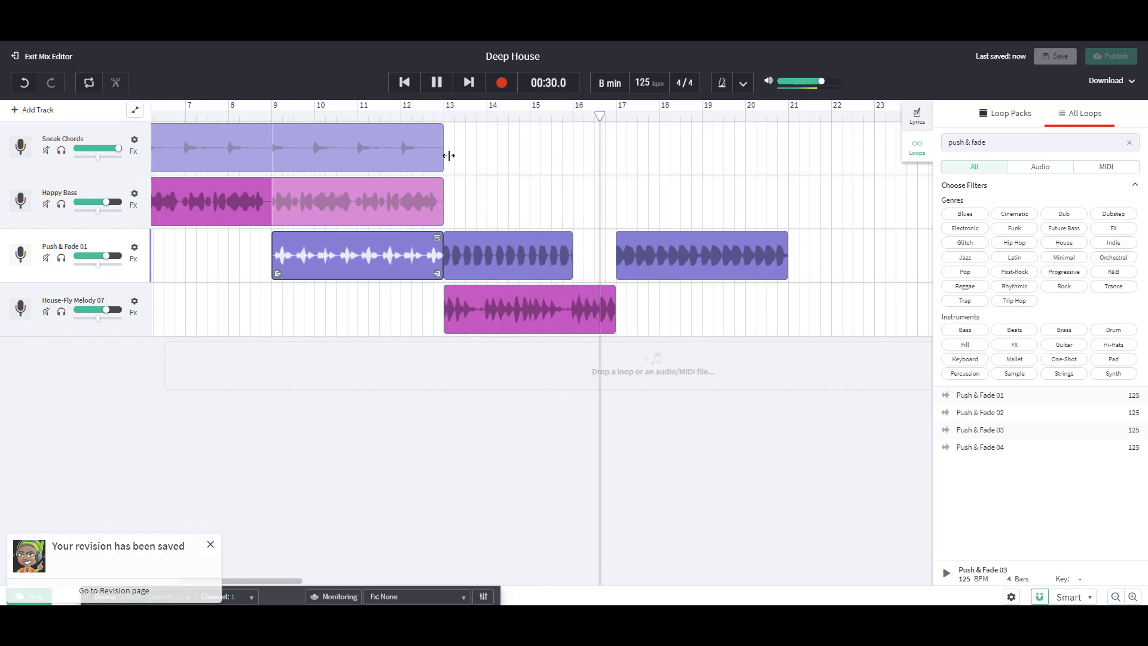
pyautogui.click(437, 83)
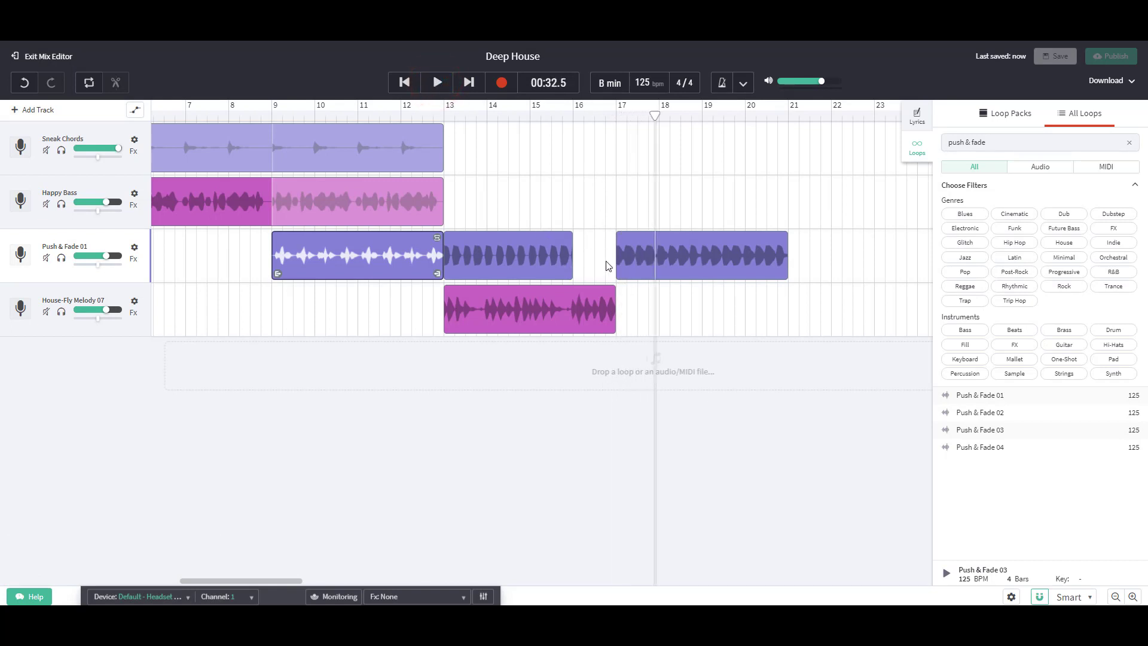
# - Search all loops for "riser" and browse the matching loops
pyautogui.hotkey('ctrl', 'a')
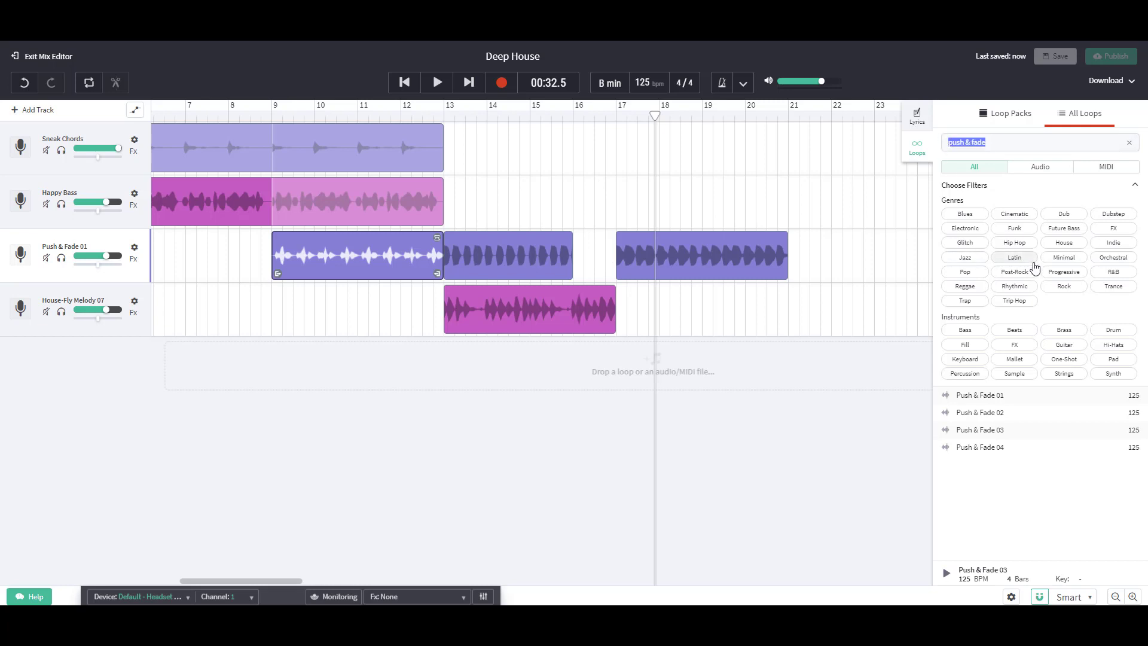
pyautogui.write('riser')
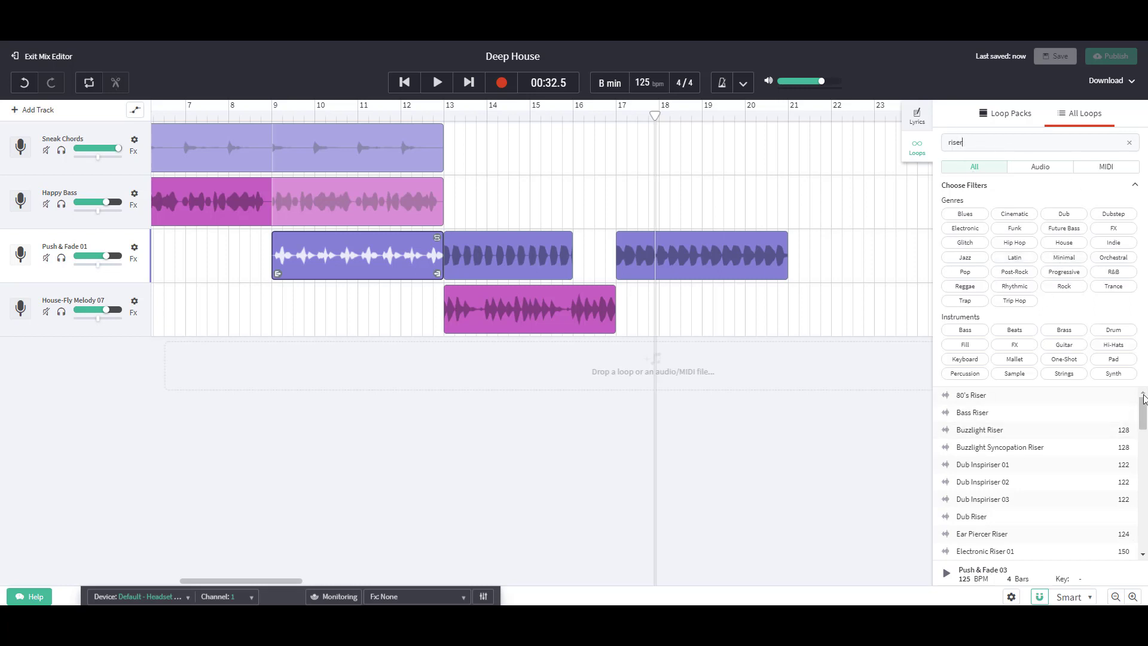
pyautogui.moveTo(1143, 400); pyautogui.dragTo(1143, 537)
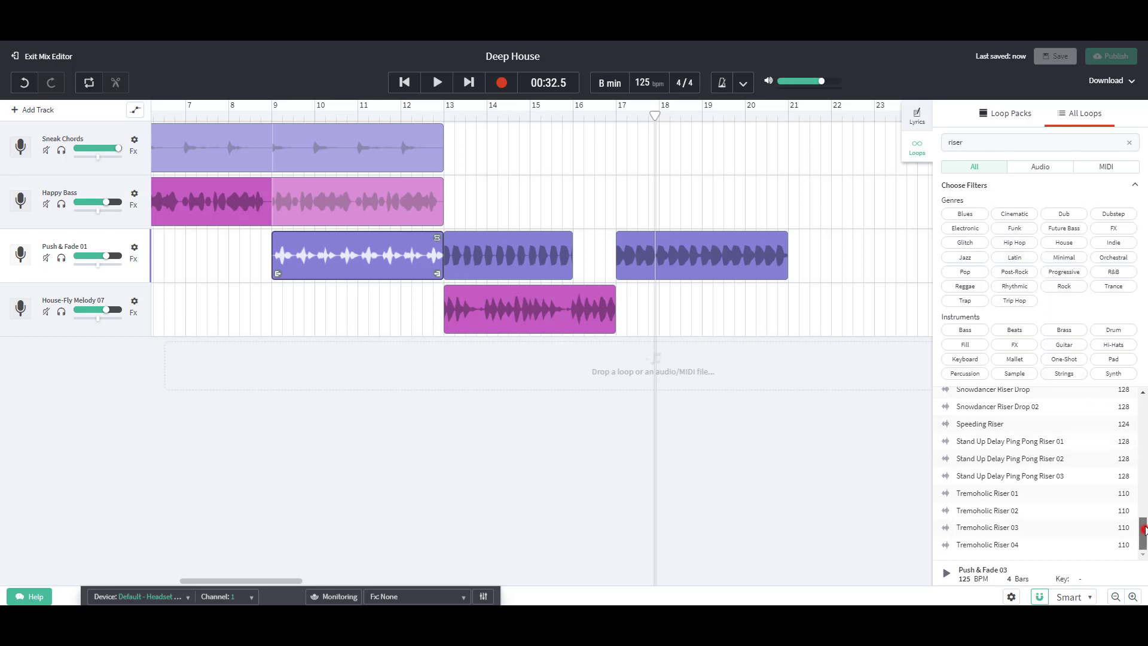
pyautogui.moveTo(1144, 528); pyautogui.dragTo(1143, 407)
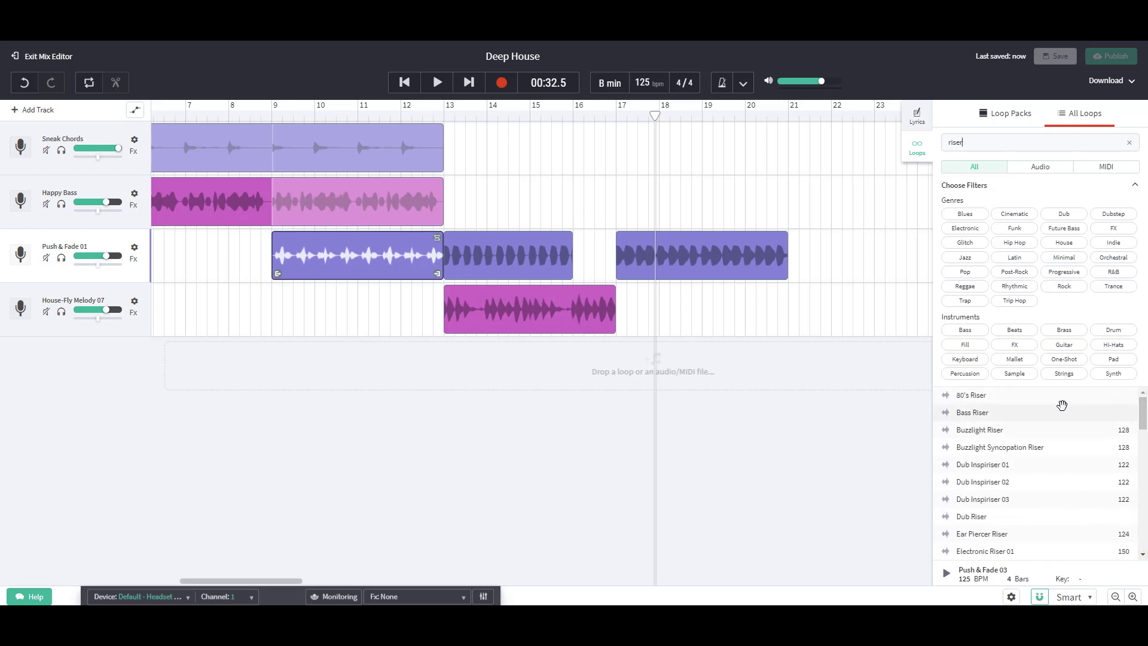
# - Preview the 80's Riser loop and add it on a new track below the melody, starting at bar 16
pyautogui.click(1011, 397)
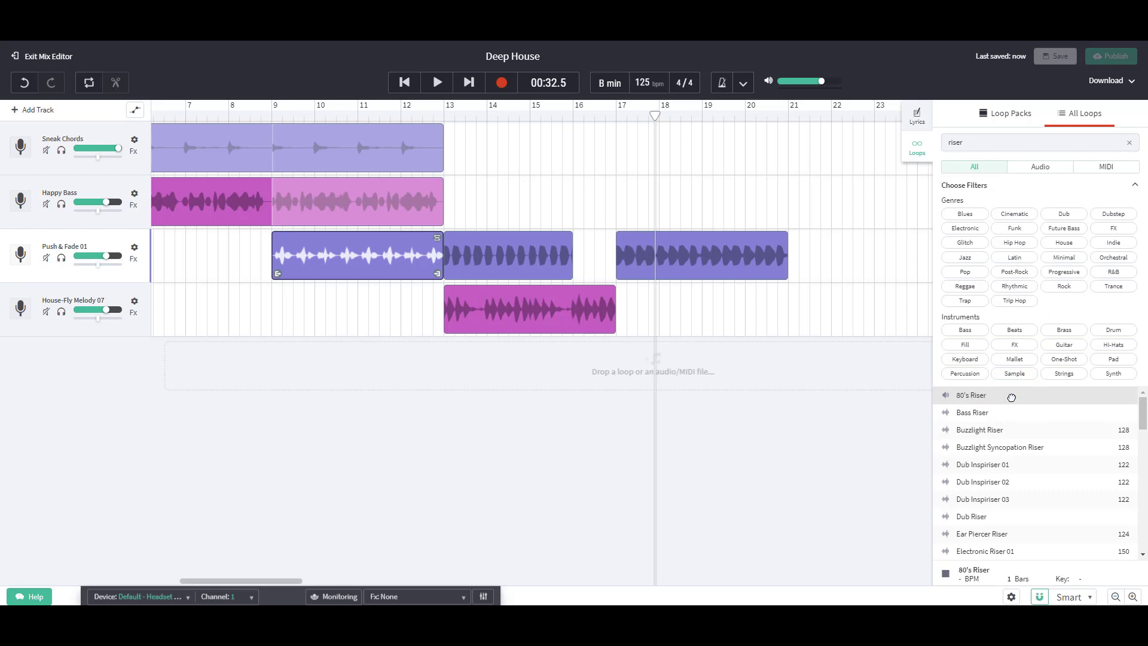
pyautogui.click(1011, 397)
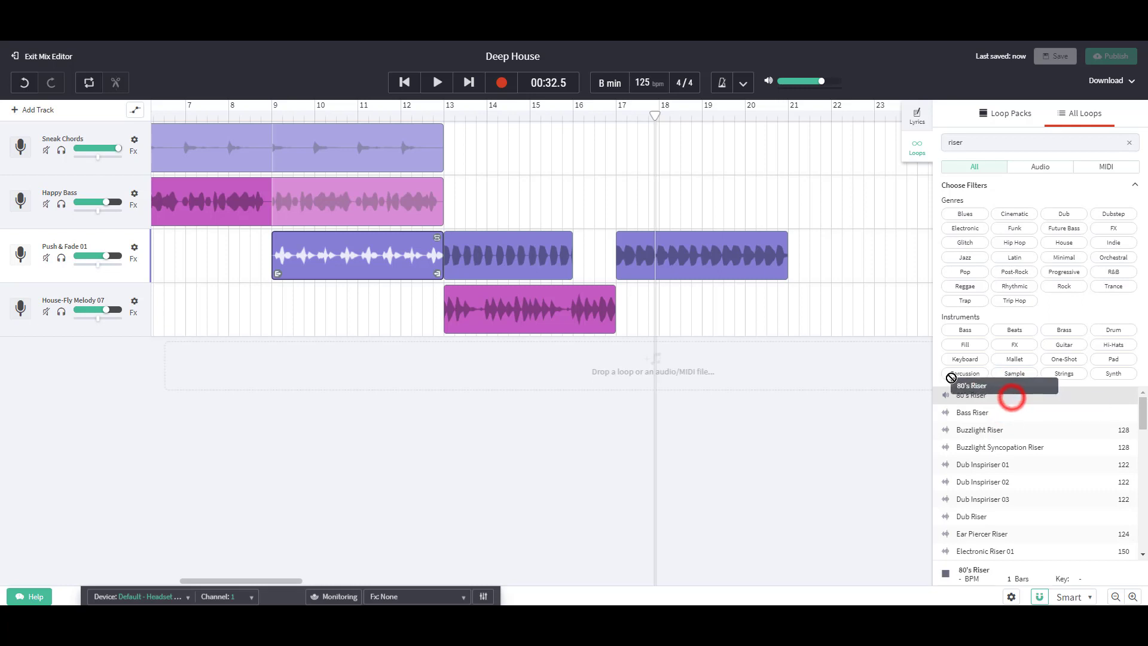
pyautogui.click(946, 574)
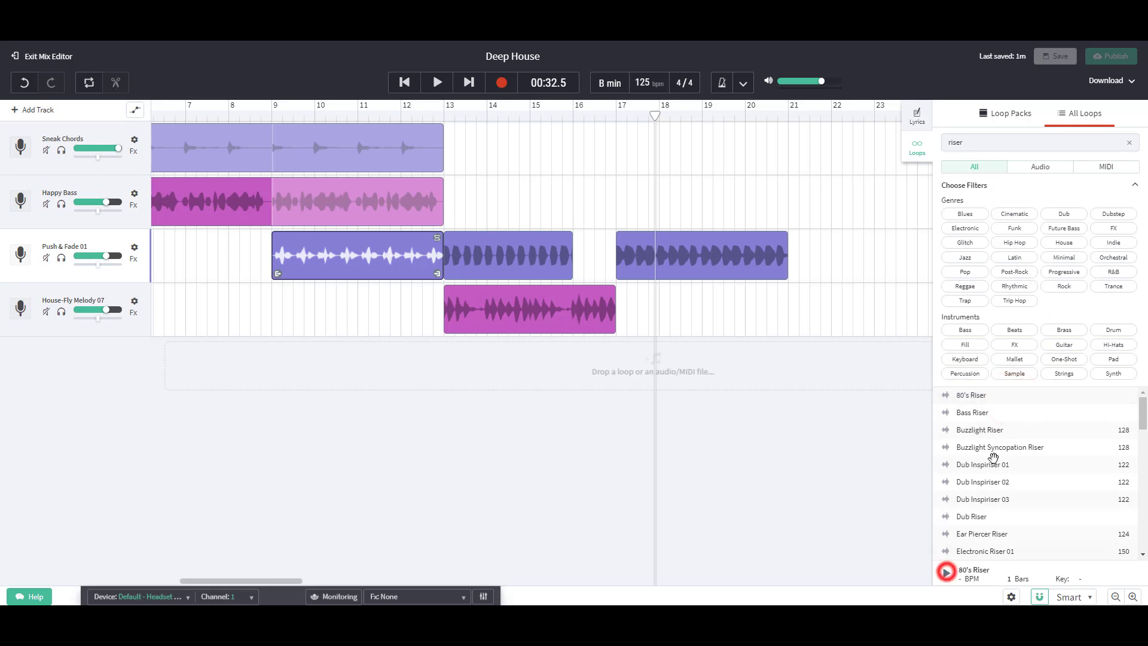
pyautogui.moveTo(979, 396); pyautogui.dragTo(580, 368)
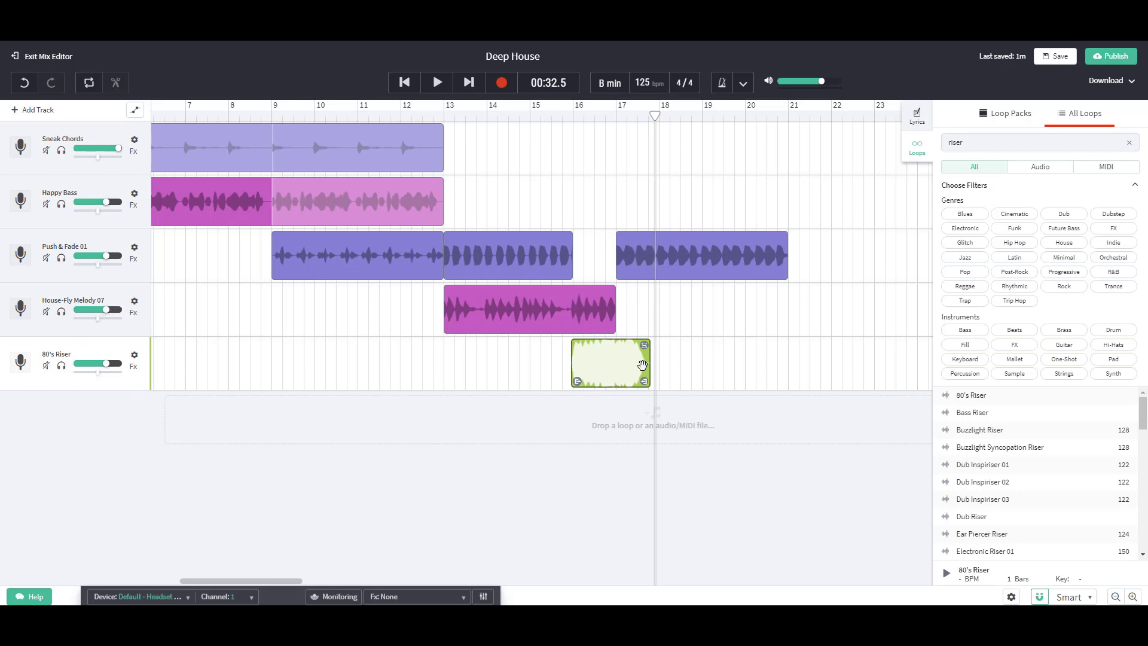
# - Play from bar 13 to hear the 80's Riser in the transition
pyautogui.click(443, 112)
pyautogui.click(437, 82)
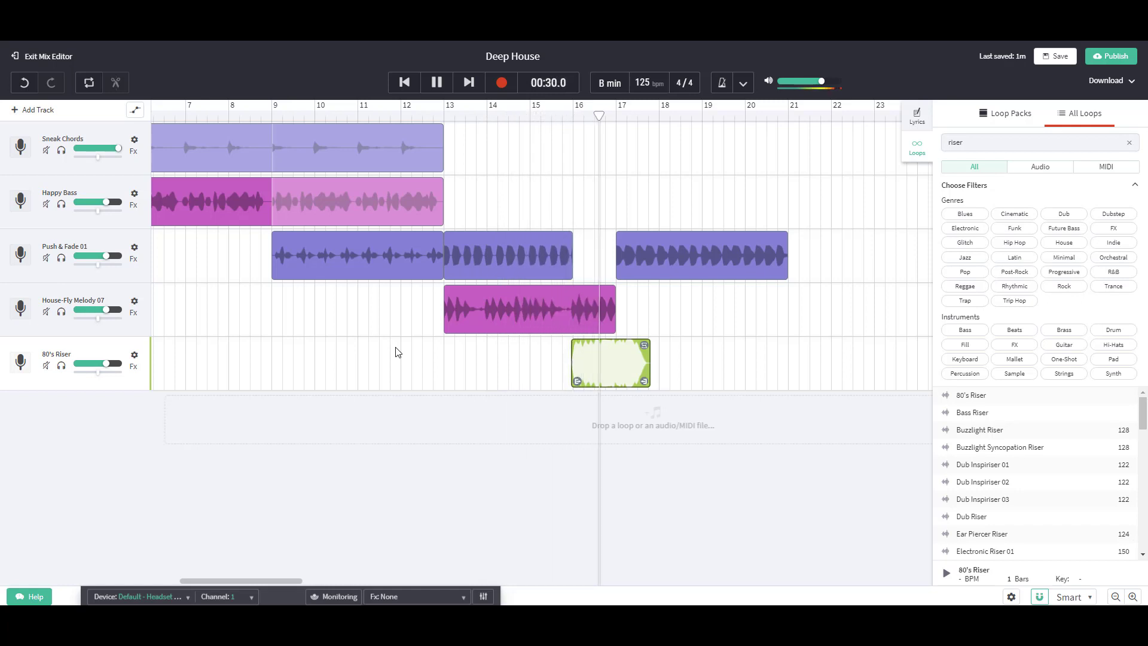
pyautogui.click(440, 88)
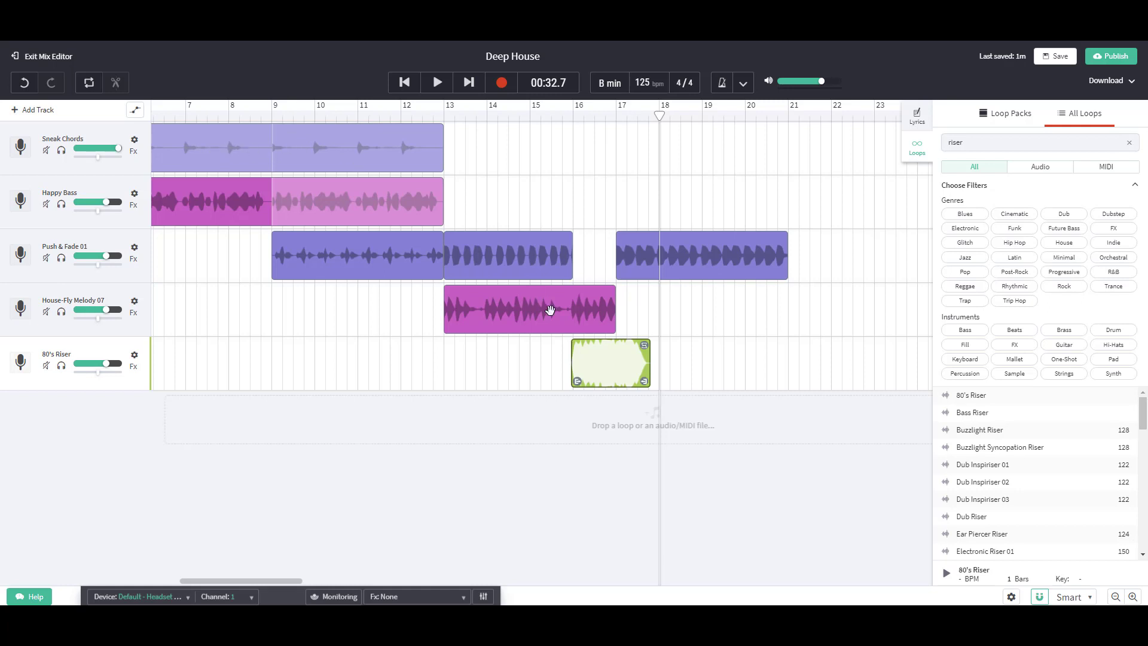
# - Lower the 80's Riser track's volume and trim its region to end at bar 17
pyautogui.moveTo(106, 365); pyautogui.dragTo(95, 364)
pyautogui.moveTo(645, 382); pyautogui.dragTo(615, 379)
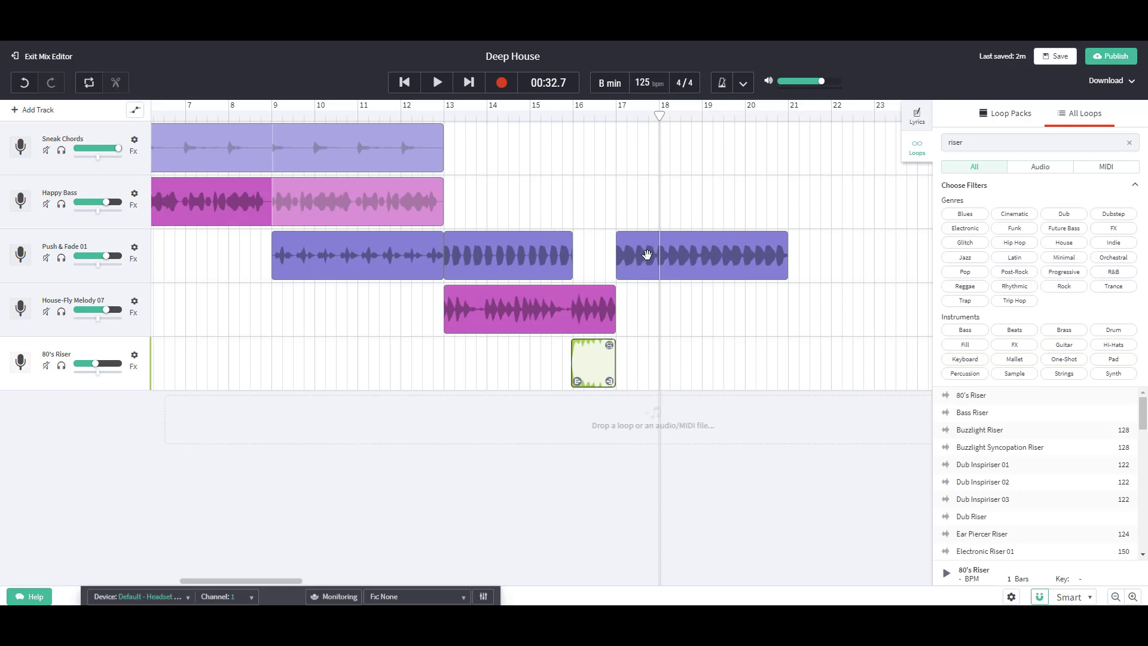
# - Play from bar 13 to check the quieter, shortened riser leading into bar 17
pyautogui.click(443, 113)
pyautogui.click(437, 82)
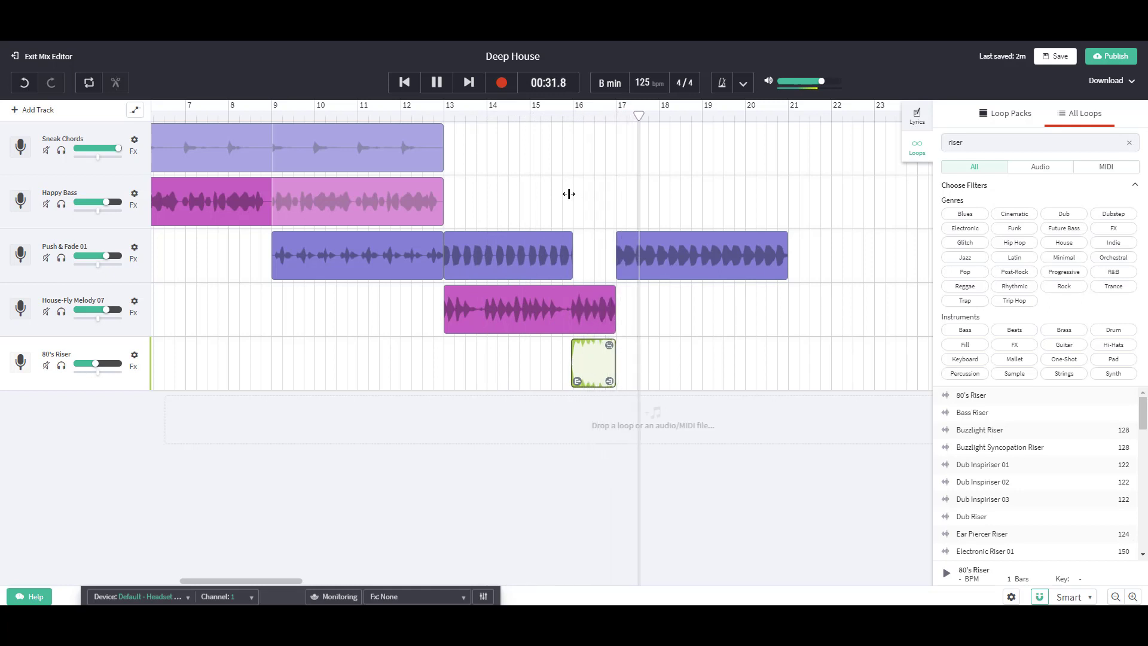
pyautogui.click(437, 82)
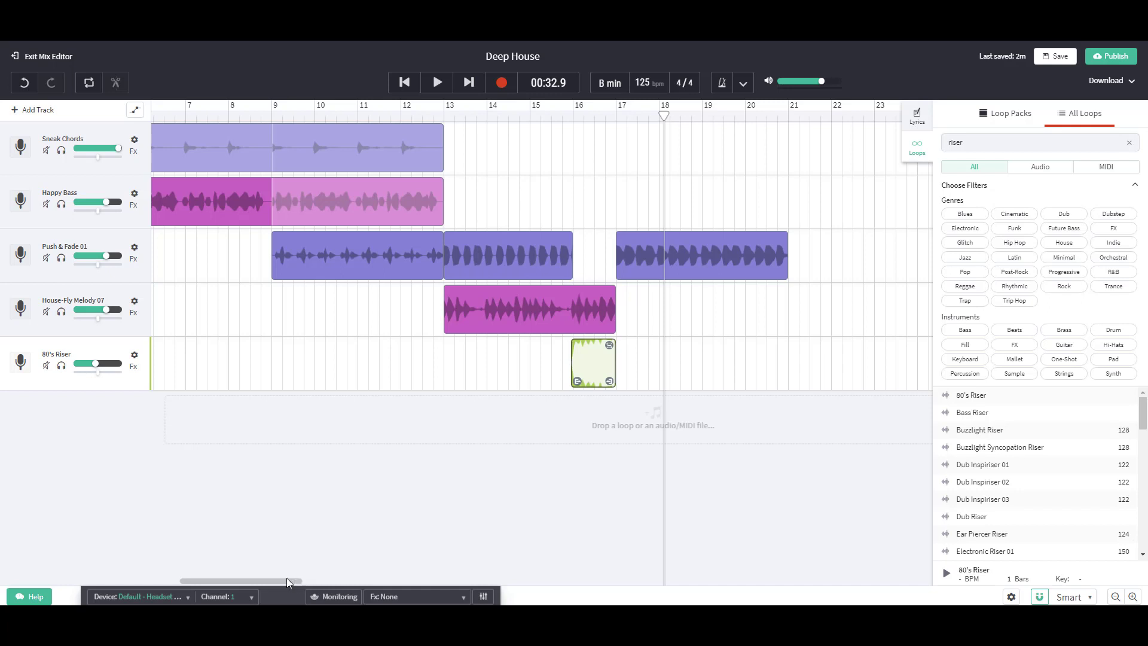
# - Copy the Happy Bass region and paste it on the same track at bar 17
pyautogui.moveTo(289, 578); pyautogui.dragTo(271, 577)
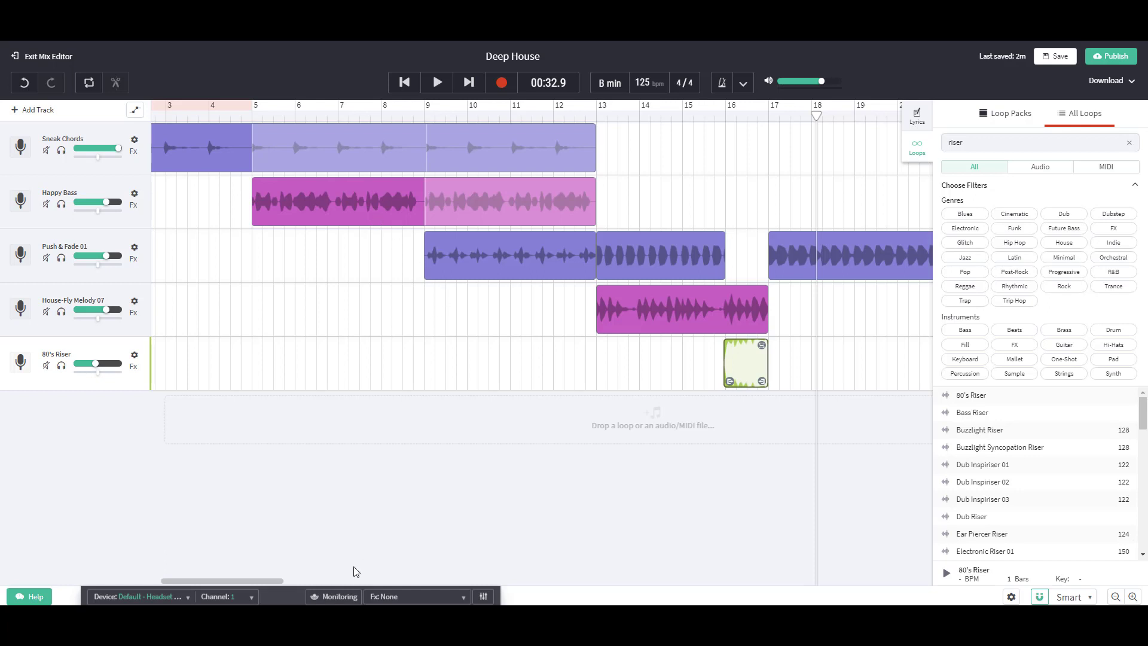
pyautogui.moveTo(273, 580)
pyautogui.mouseDown()
pyautogui.moveTo(263, 579)
pyautogui.moveTo(293, 579)
pyautogui.mouseUp()
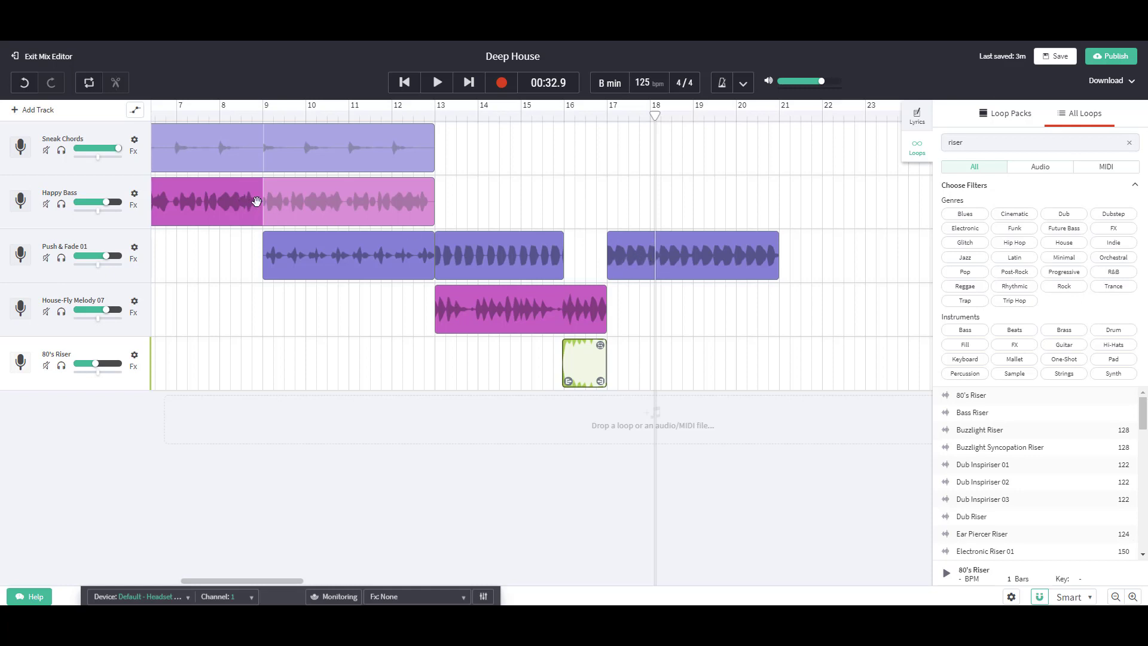
pyautogui.rightClick(202, 199)
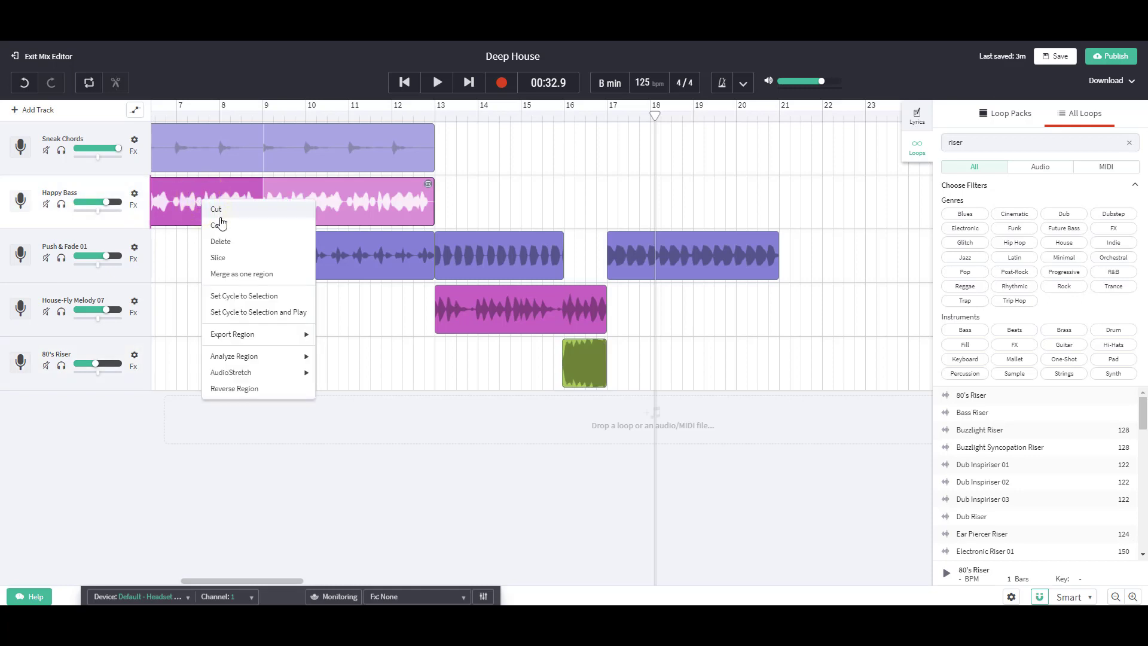
pyautogui.click(226, 225)
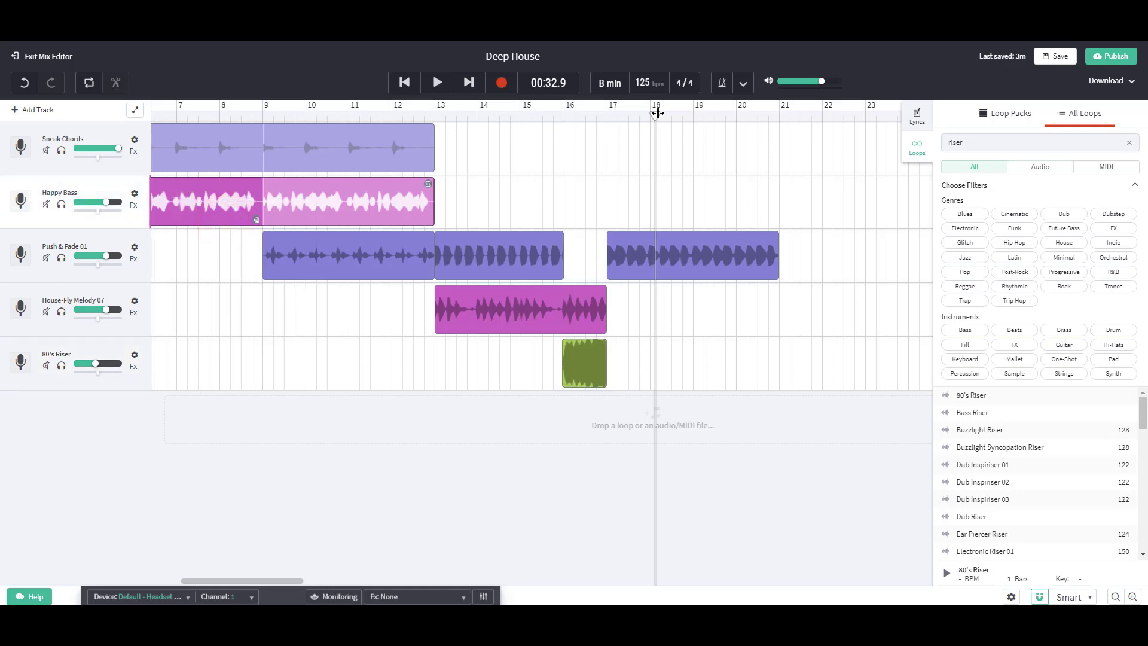
pyautogui.click(611, 119)
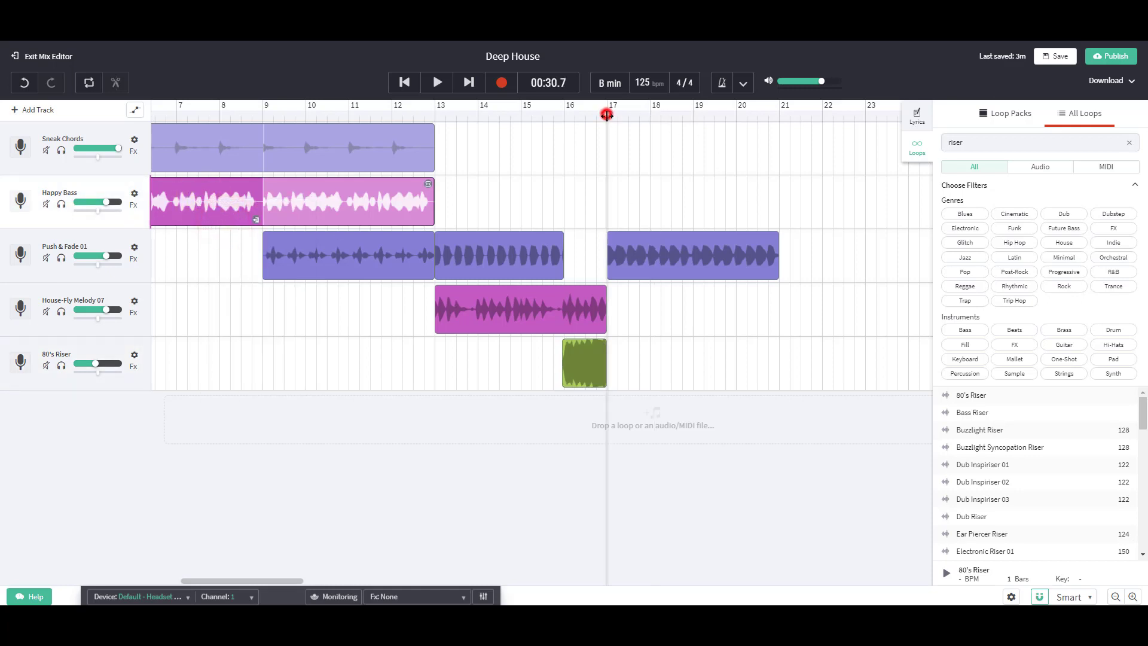
pyautogui.rightClick(619, 188)
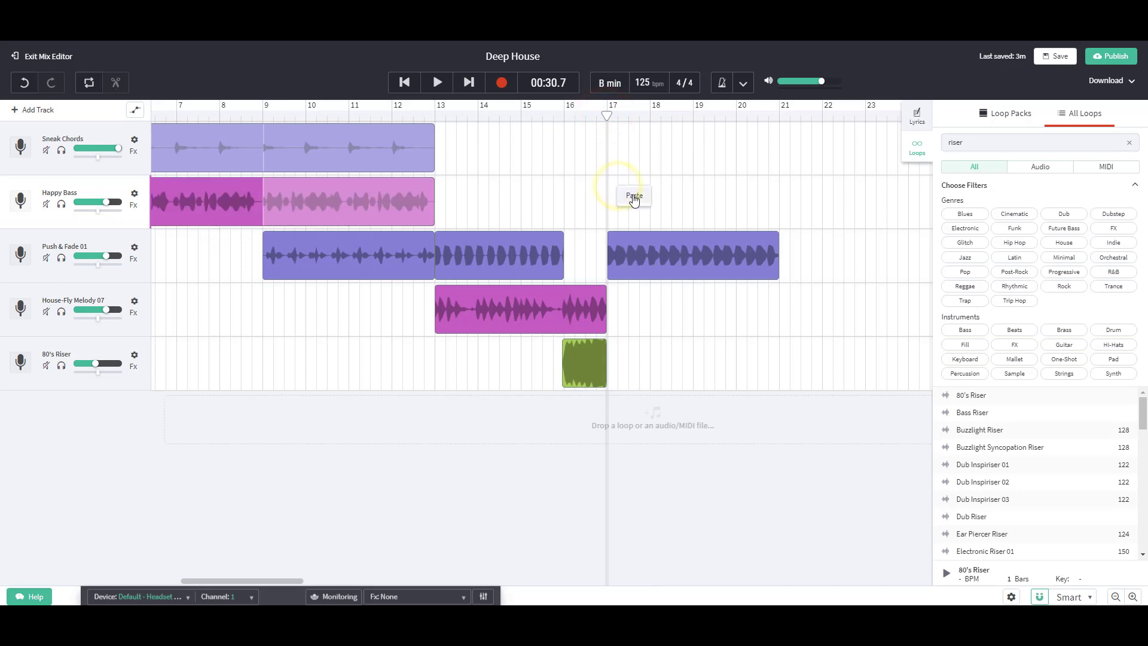
pyautogui.click(638, 196)
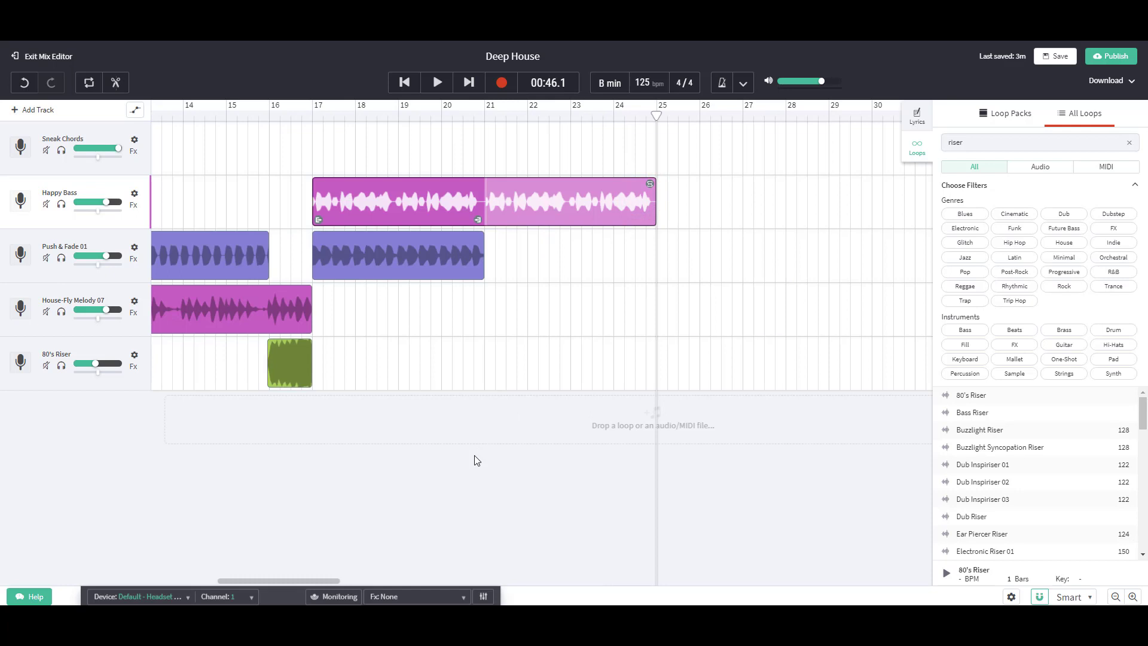
# - Extend the Push & Fade 01 region at bar 17 by looping it until bar 25
pyautogui.moveTo(335, 580)
pyautogui.mouseDown()
pyautogui.moveTo(242, 583)
pyautogui.moveTo(332, 577)
pyautogui.mouseUp()
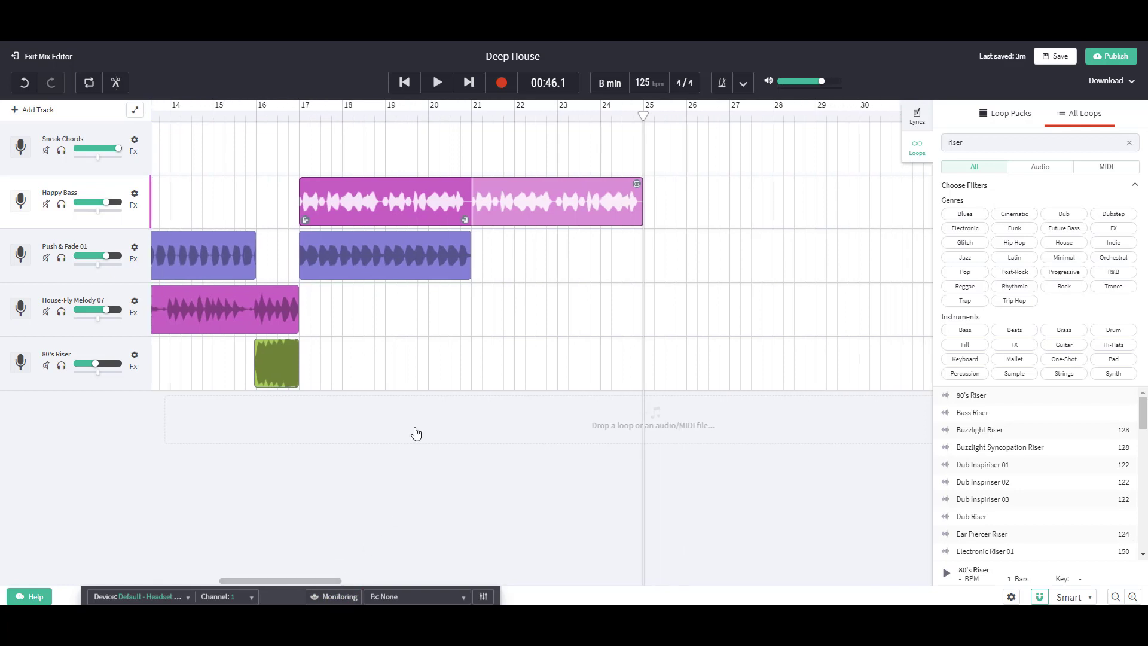
pyautogui.click(466, 238)
pyautogui.moveTo(466, 239); pyautogui.dragTo(638, 247)
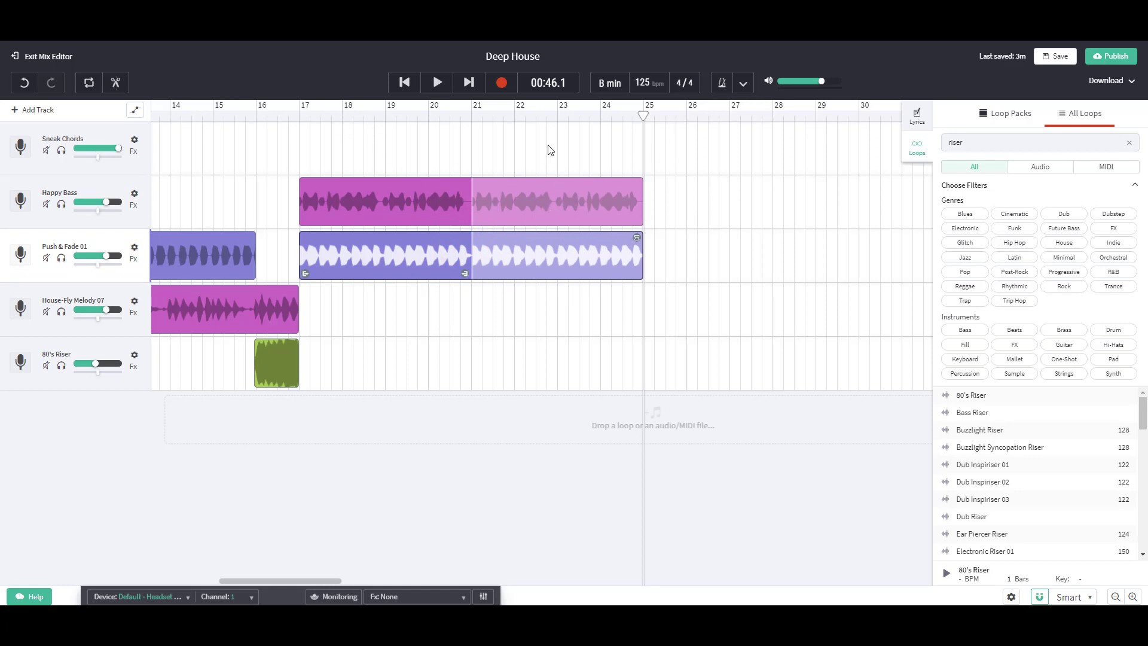
# - Play the bass and beat section from bar 17 to just before bar 25
pyautogui.click(300, 115)
pyautogui.click(437, 82)
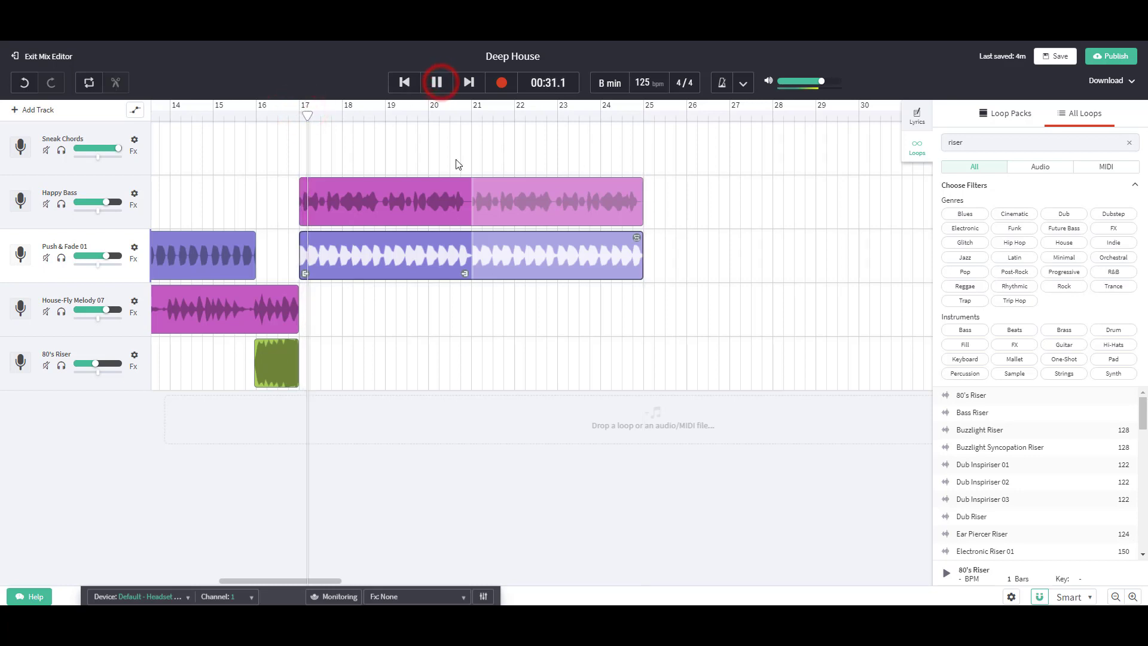
pyautogui.click(437, 84)
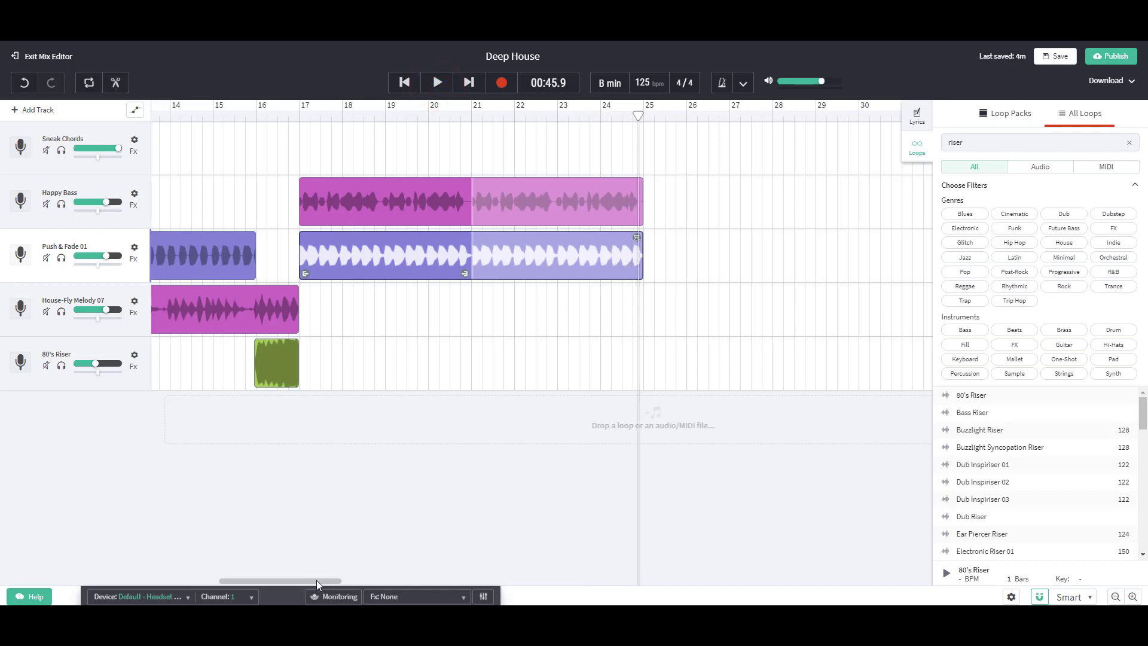
# - Copy the Sneak Chords region from the start of the song and paste it on the same track at bar 25
pyautogui.moveTo(316, 580)
pyautogui.mouseDown()
pyautogui.moveTo(280, 574)
pyautogui.moveTo(335, 571)
pyautogui.mouseUp()
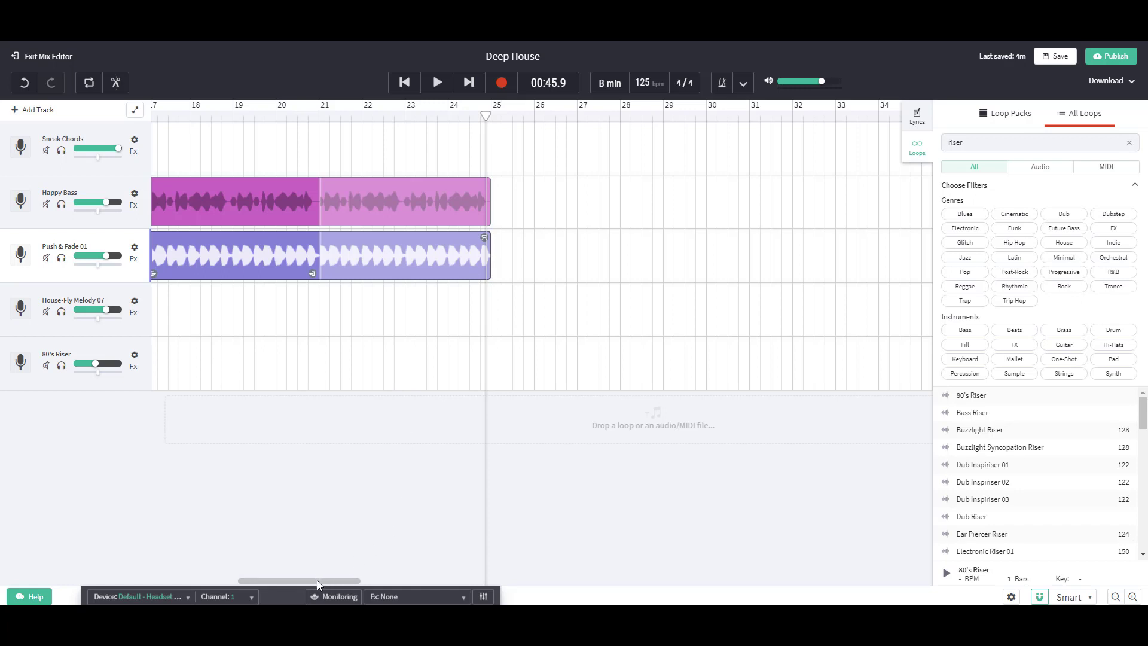
pyautogui.moveTo(317, 580); pyautogui.dragTo(260, 575)
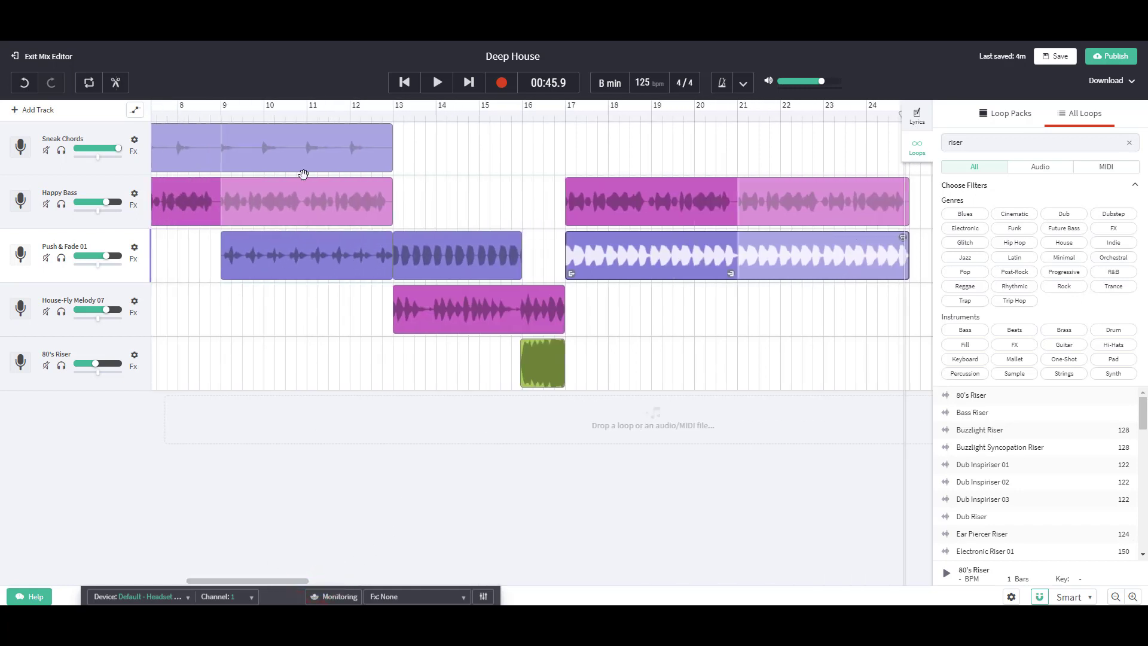
pyautogui.rightClick(310, 138)
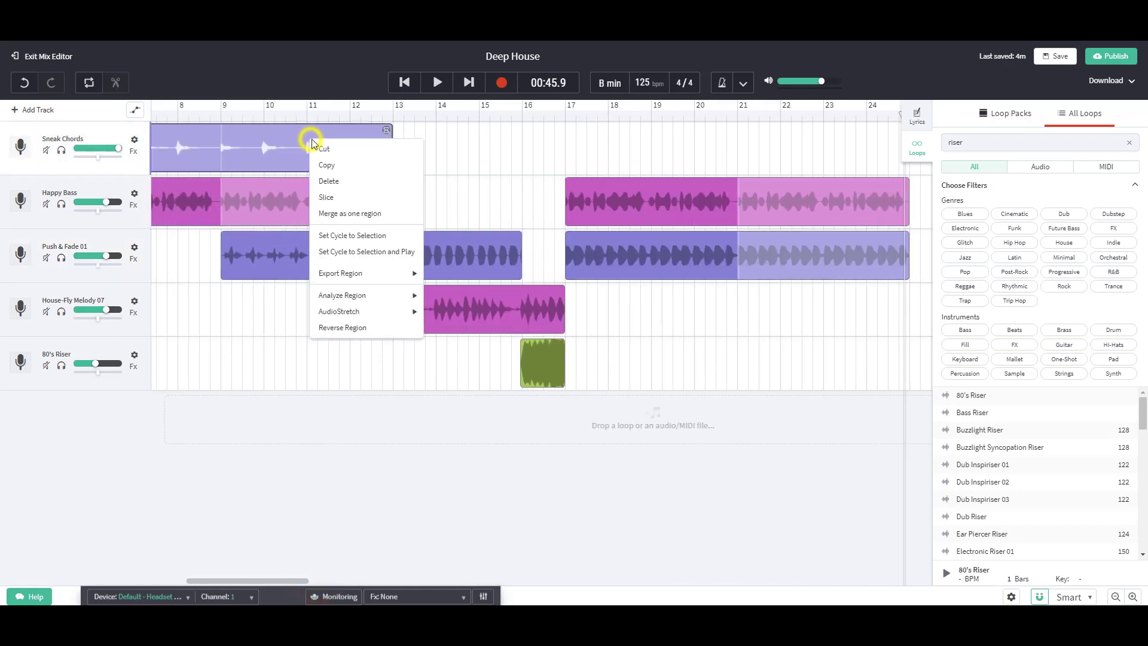
pyautogui.click(325, 166)
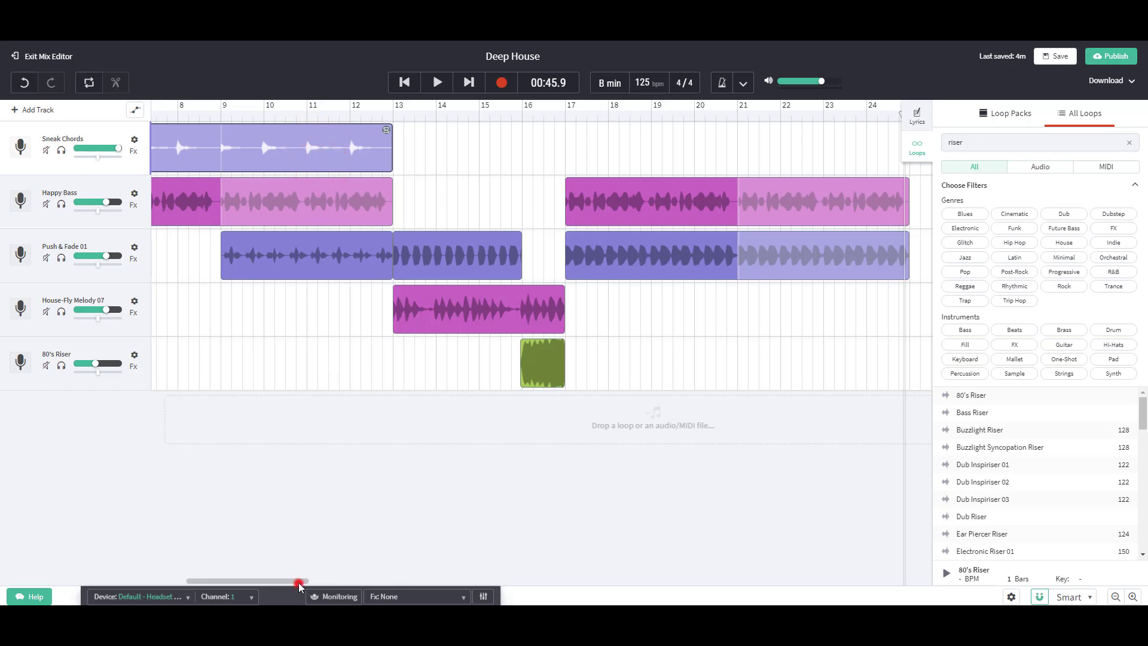
pyautogui.moveTo(299, 582); pyautogui.dragTo(350, 580)
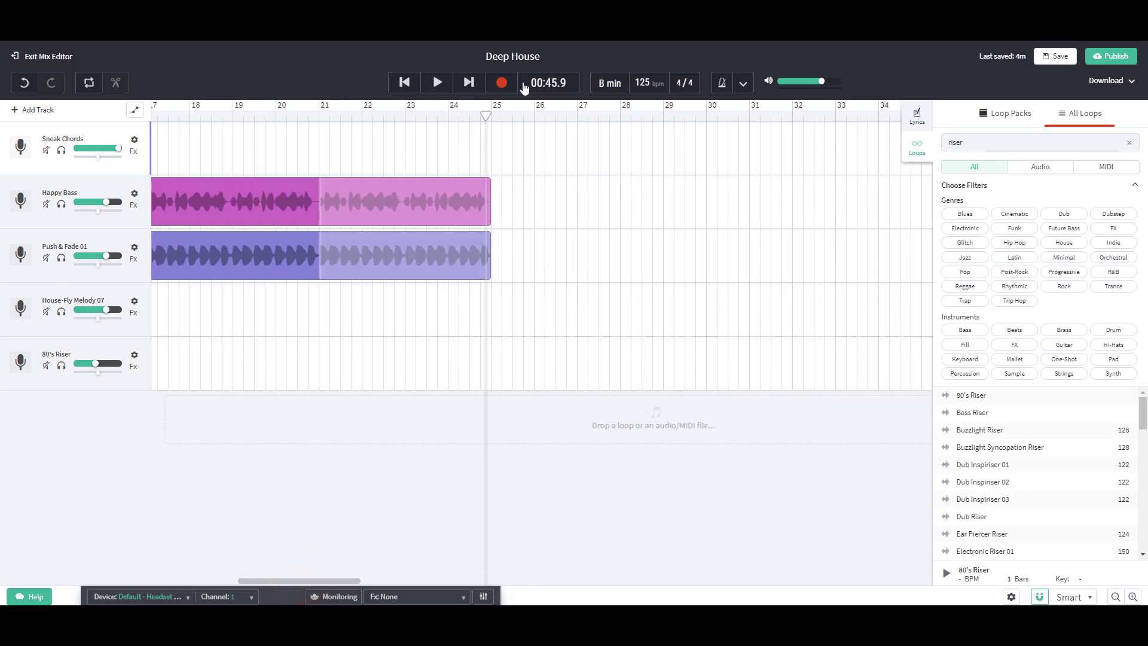
pyautogui.moveTo(482, 112); pyautogui.dragTo(490, 113)
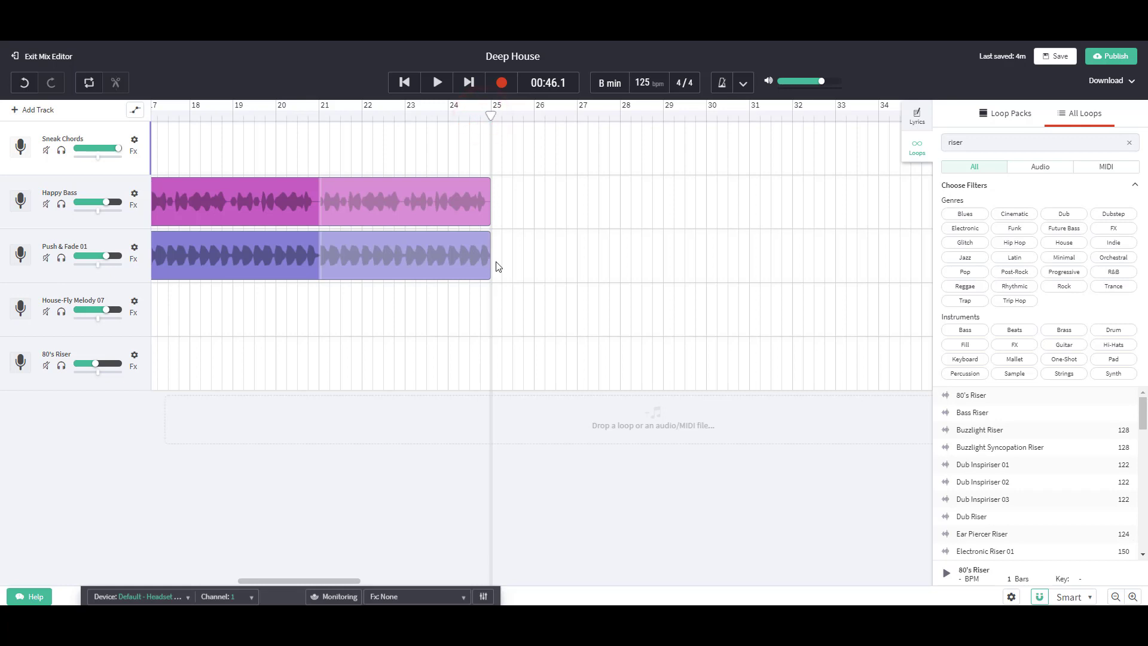
pyautogui.rightClick(520, 187)
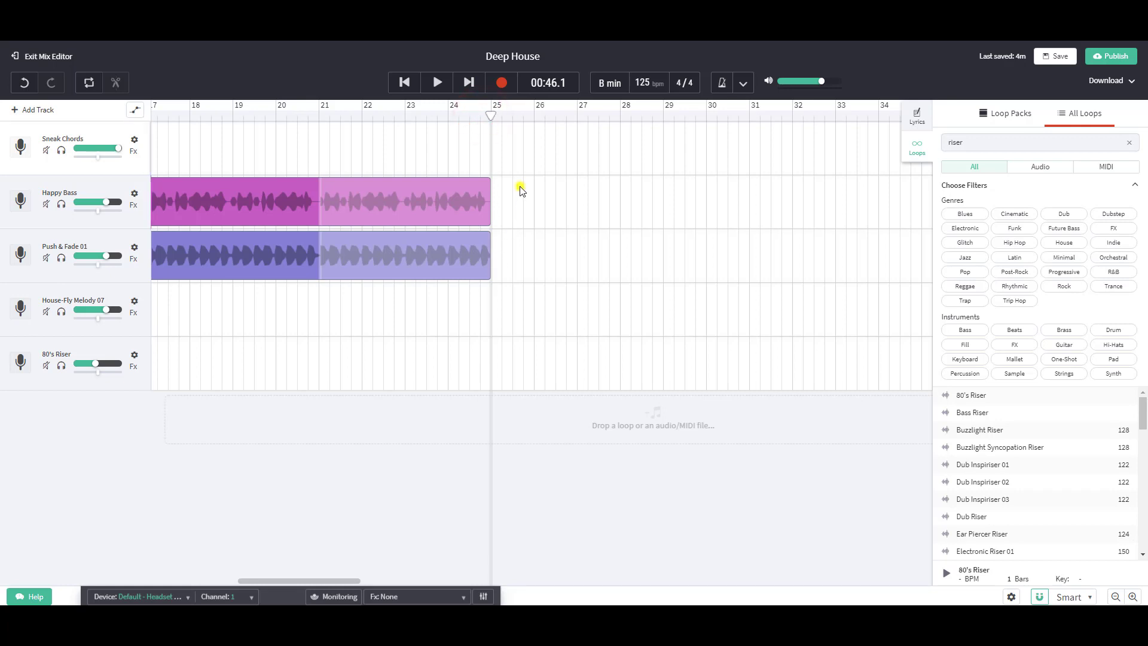
pyautogui.rightClick(510, 145)
pyautogui.click(520, 150)
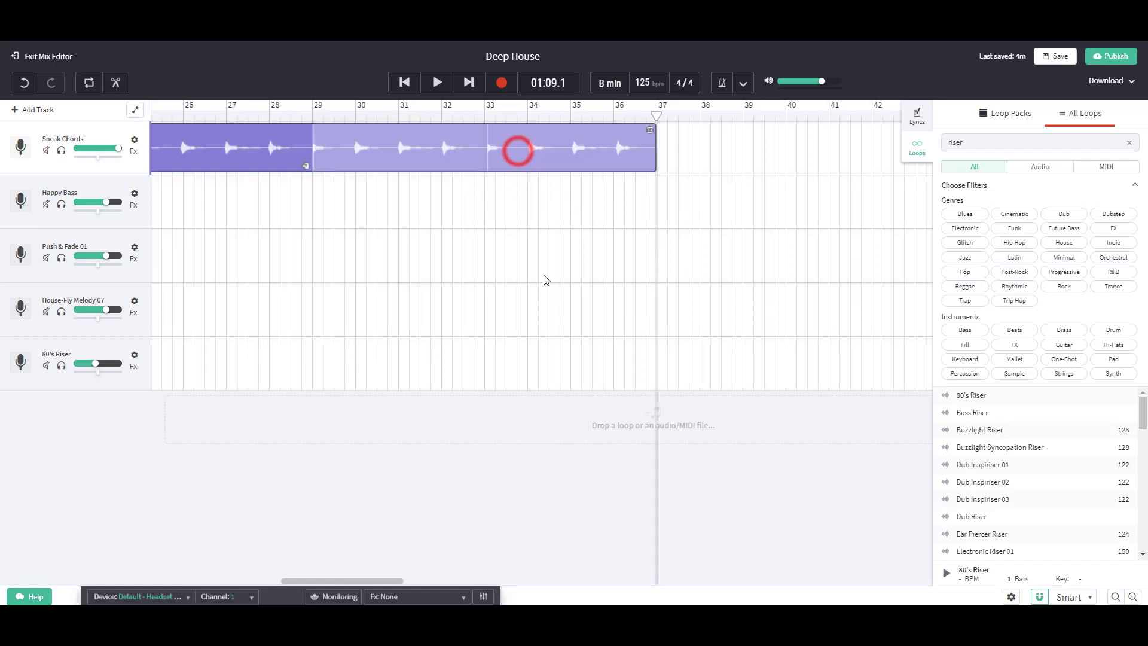
# - Extend the Happy Bass and Push & Fade 01 regions that start at bar 17 by looping them until bar 37
pyautogui.moveTo(392, 583); pyautogui.dragTo(368, 583)
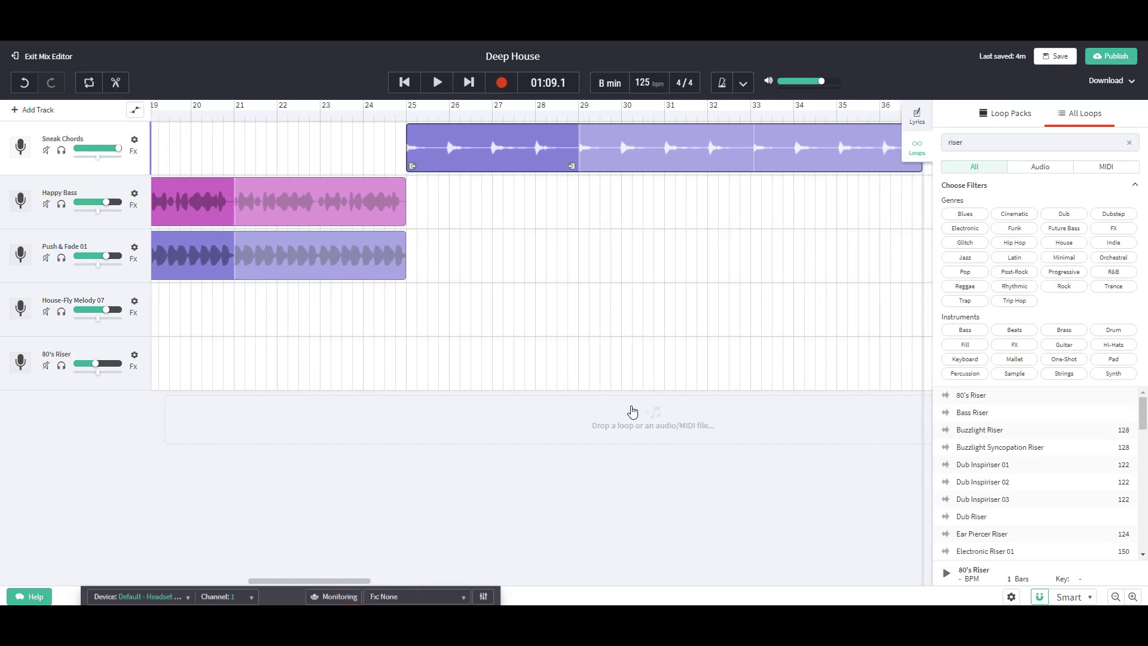
pyautogui.click(1116, 598)
pyautogui.click(1116, 598)
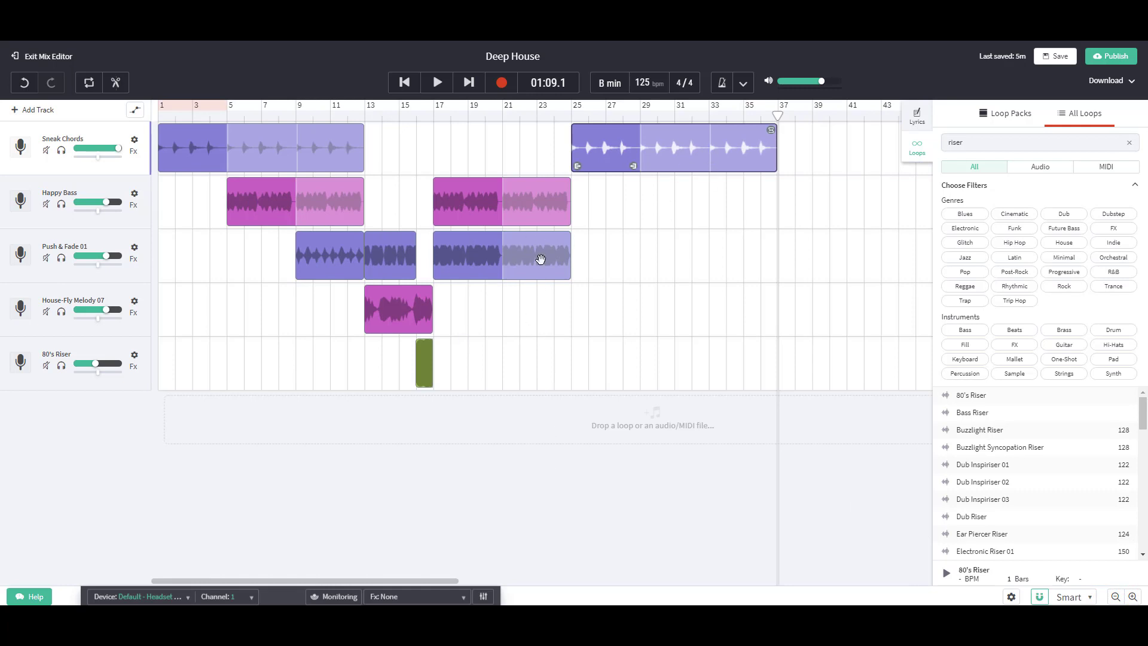
pyautogui.click(565, 188)
pyautogui.moveTo(566, 186); pyautogui.dragTo(774, 187)
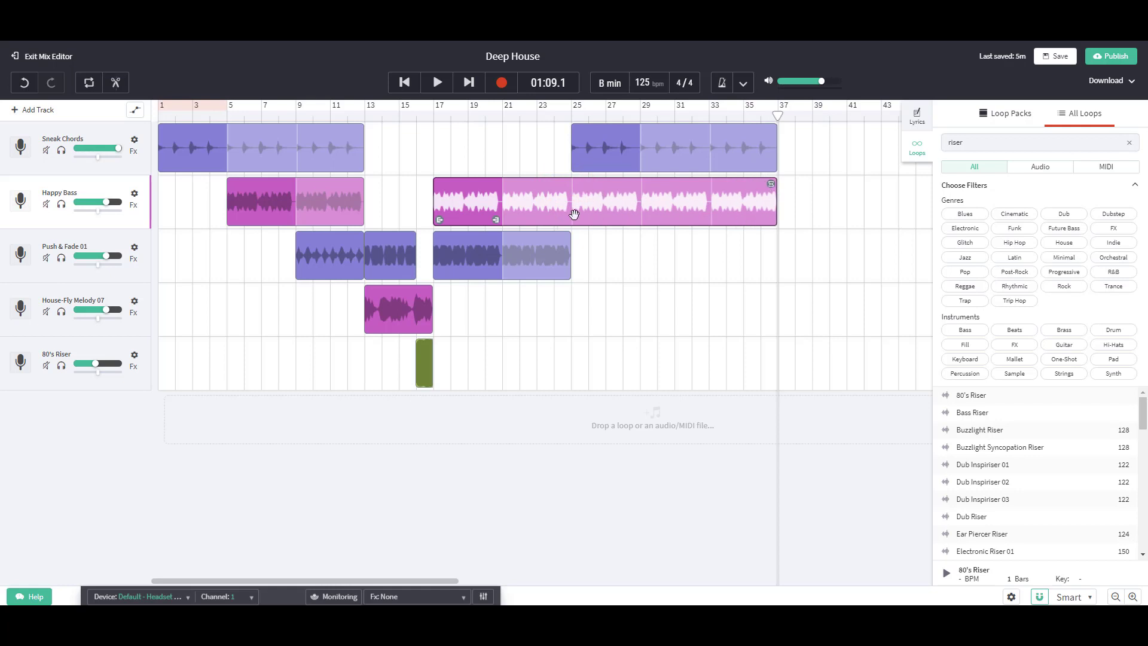
pyautogui.click(554, 254)
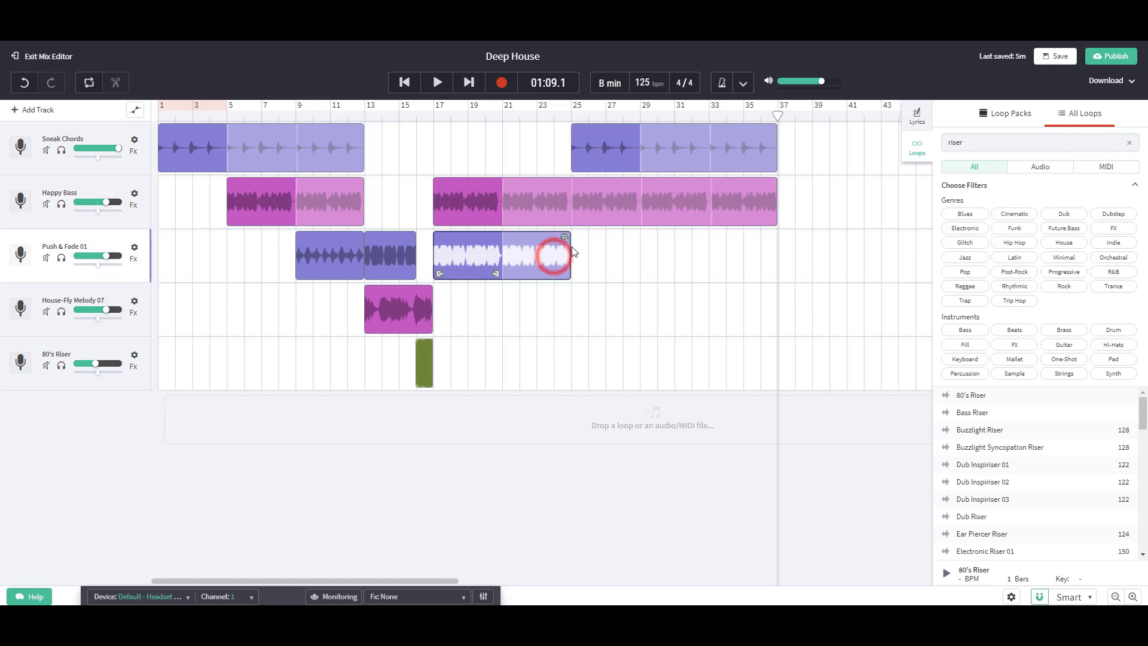
pyautogui.moveTo(568, 239); pyautogui.dragTo(777, 238)
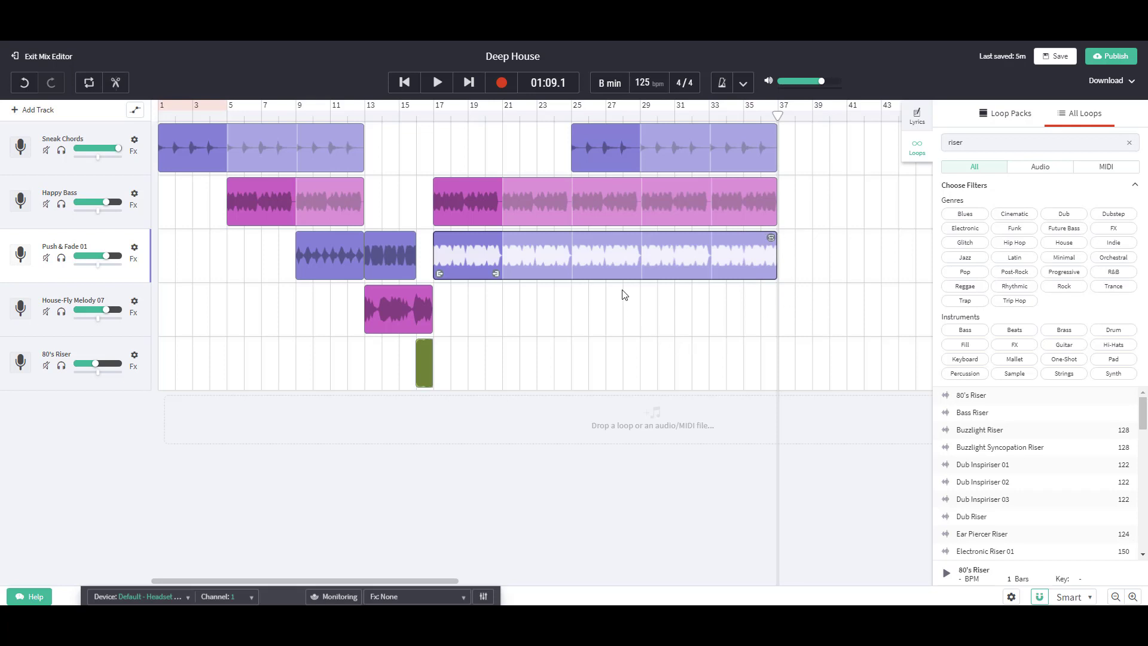
# - Play the arrangement from bar 13 to bar 33 to check the extended section with the returning chords
pyautogui.click(368, 117)
pyautogui.click(436, 82)
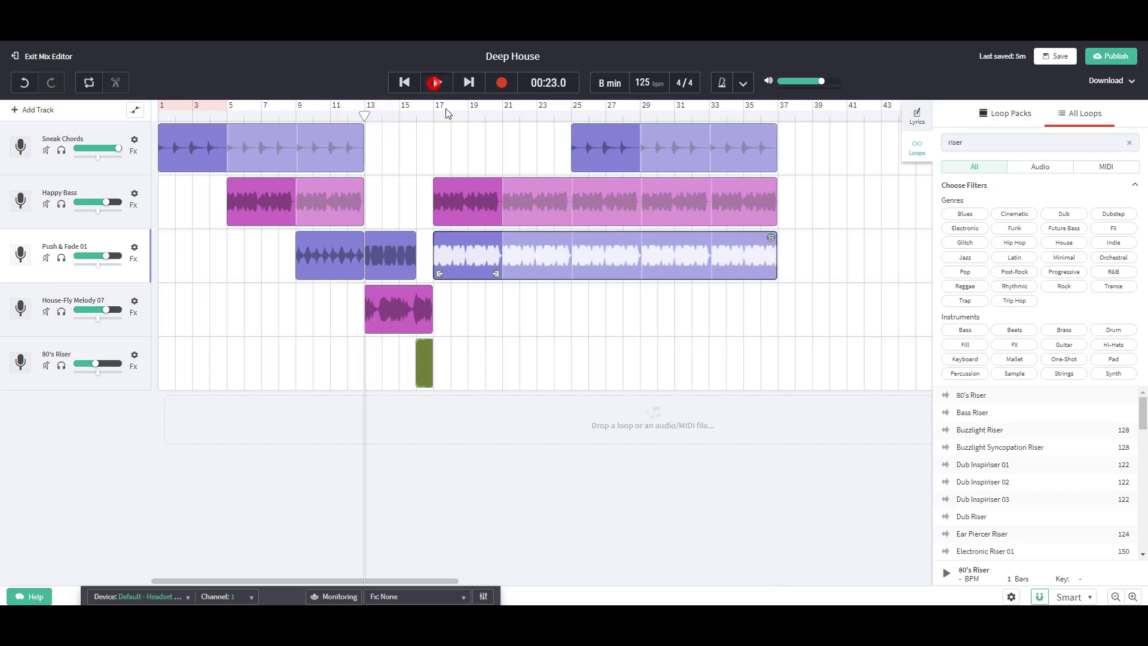
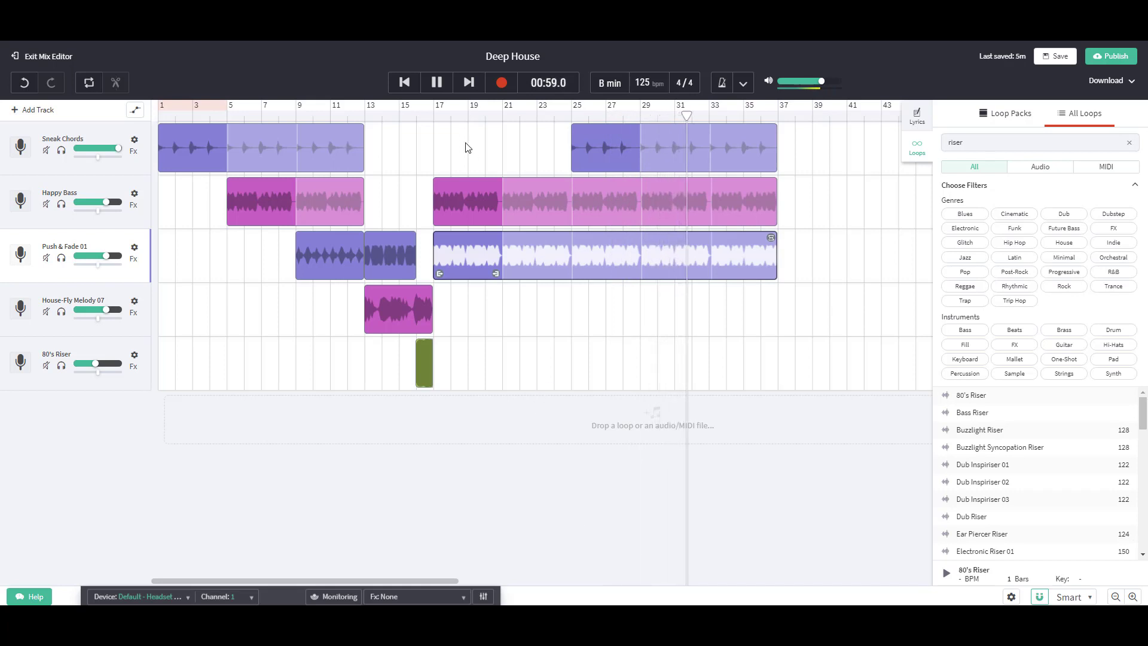
pyautogui.click(440, 88)
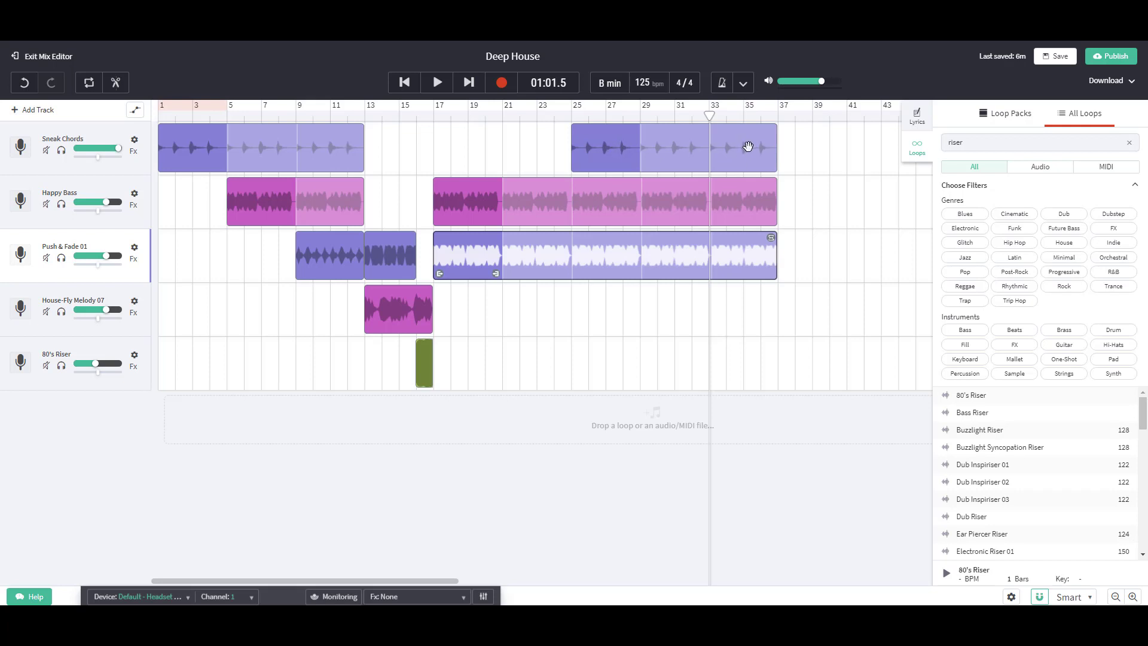
# - Shorten the last Sneak Chords, Happy Bass and Push & Fade 01 regions to end at bar 33, and save the project
pyautogui.click(776, 142)
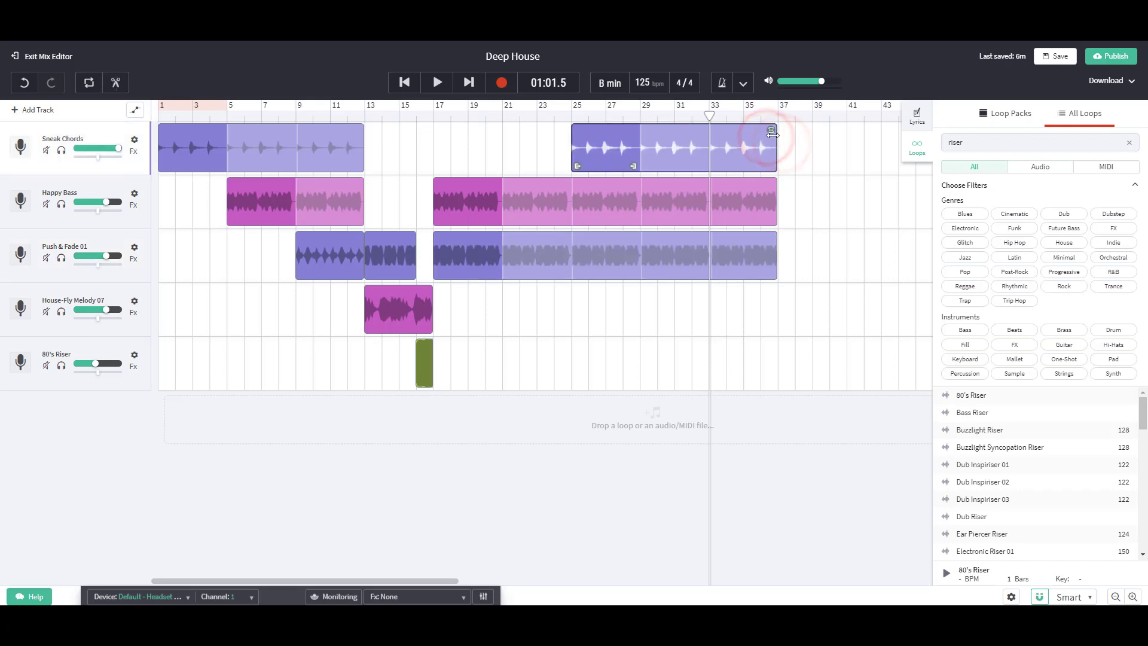
pyautogui.moveTo(772, 132); pyautogui.dragTo(705, 139)
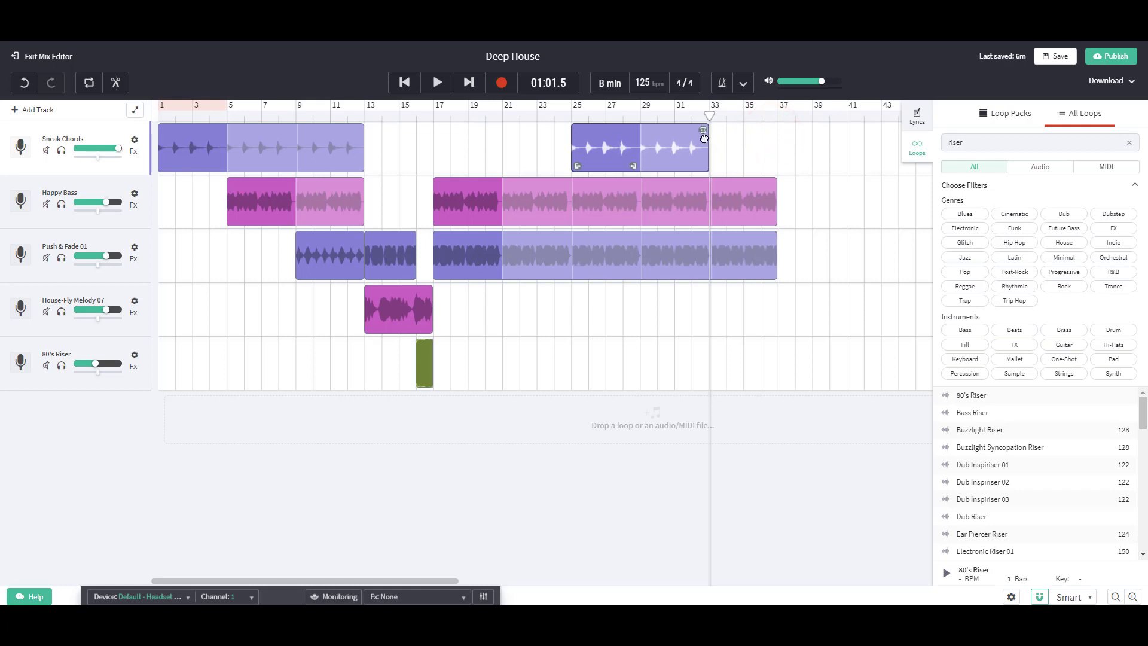
pyautogui.click(773, 186)
pyautogui.moveTo(773, 186); pyautogui.dragTo(703, 185)
pyautogui.click(772, 237)
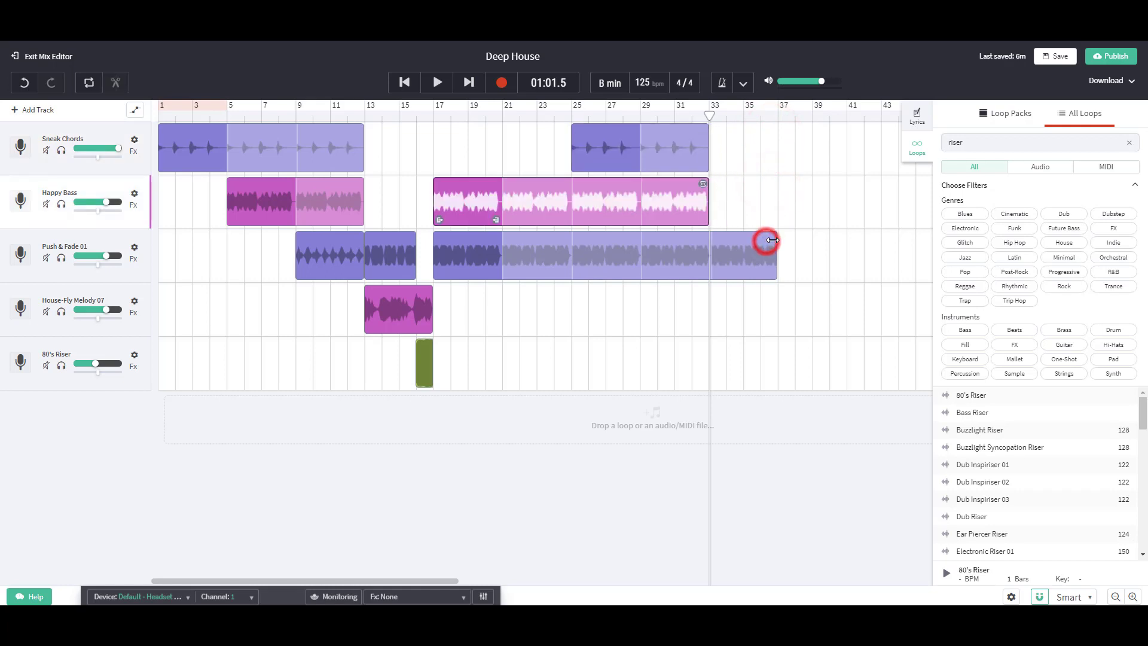
pyautogui.moveTo(772, 237); pyautogui.dragTo(710, 237)
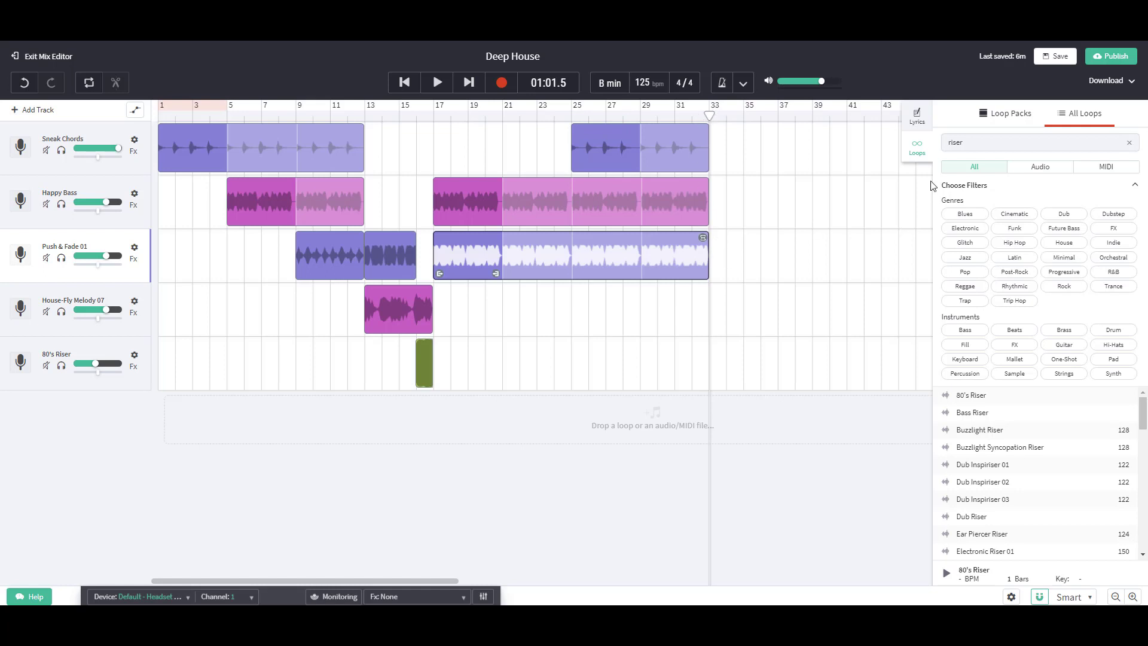
pyautogui.click(1055, 55)
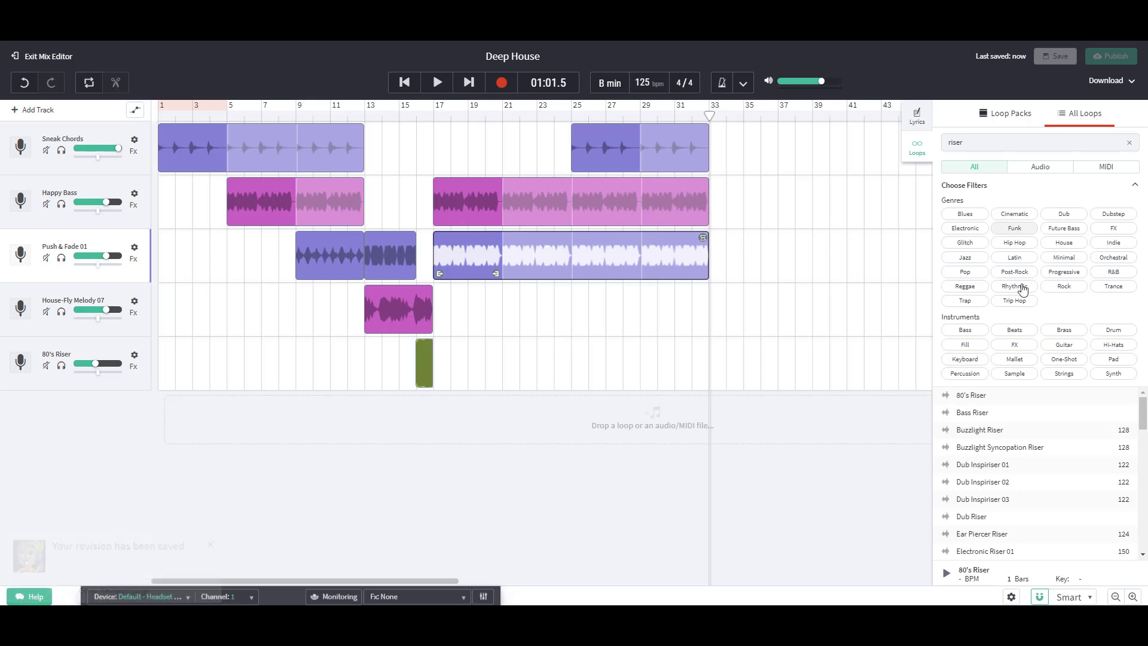
# - Preview the Buzzlight Riser loop and place it on the 80's Riser track at bar 21
pyautogui.click(1002, 432)
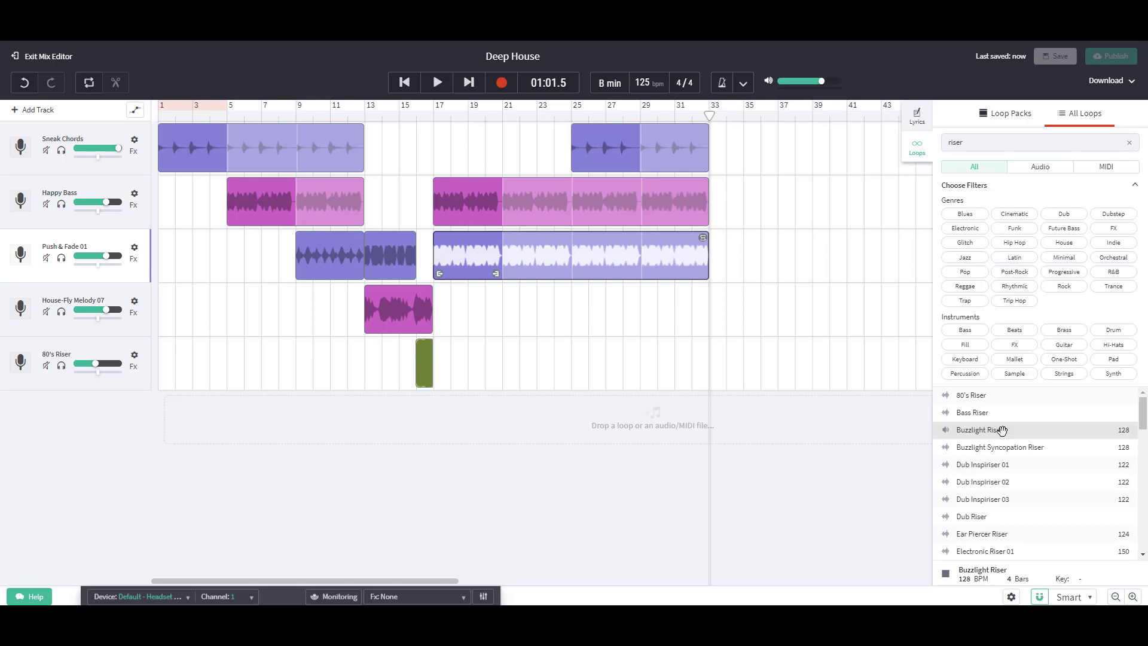
pyautogui.click(1003, 430)
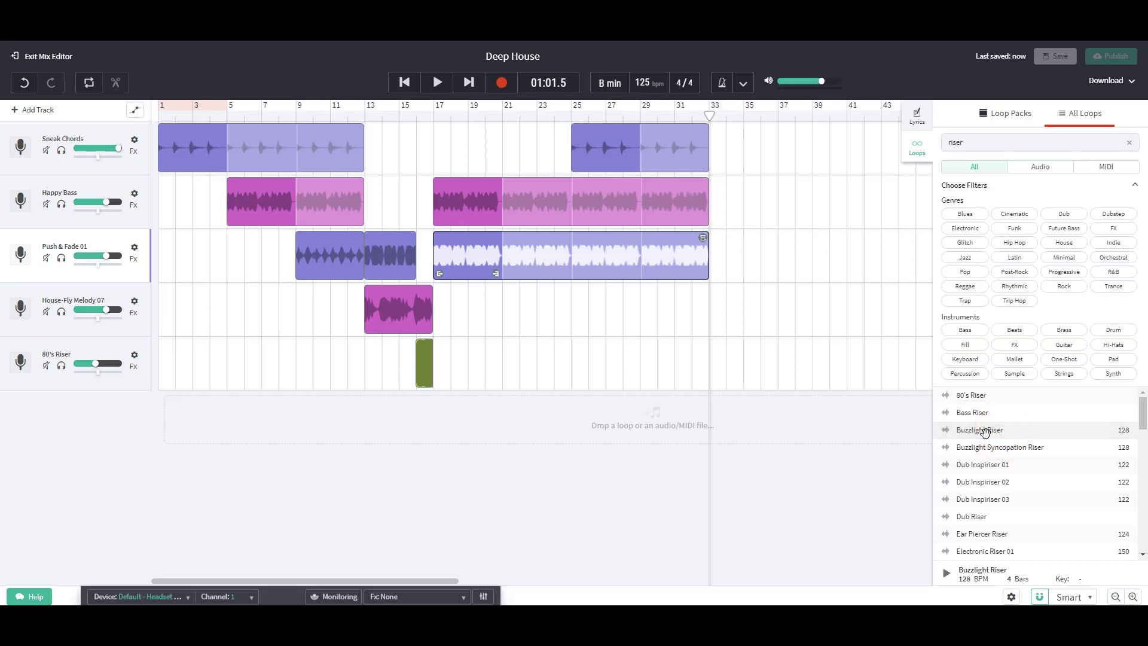
pyautogui.moveTo(986, 433); pyautogui.dragTo(507, 363)
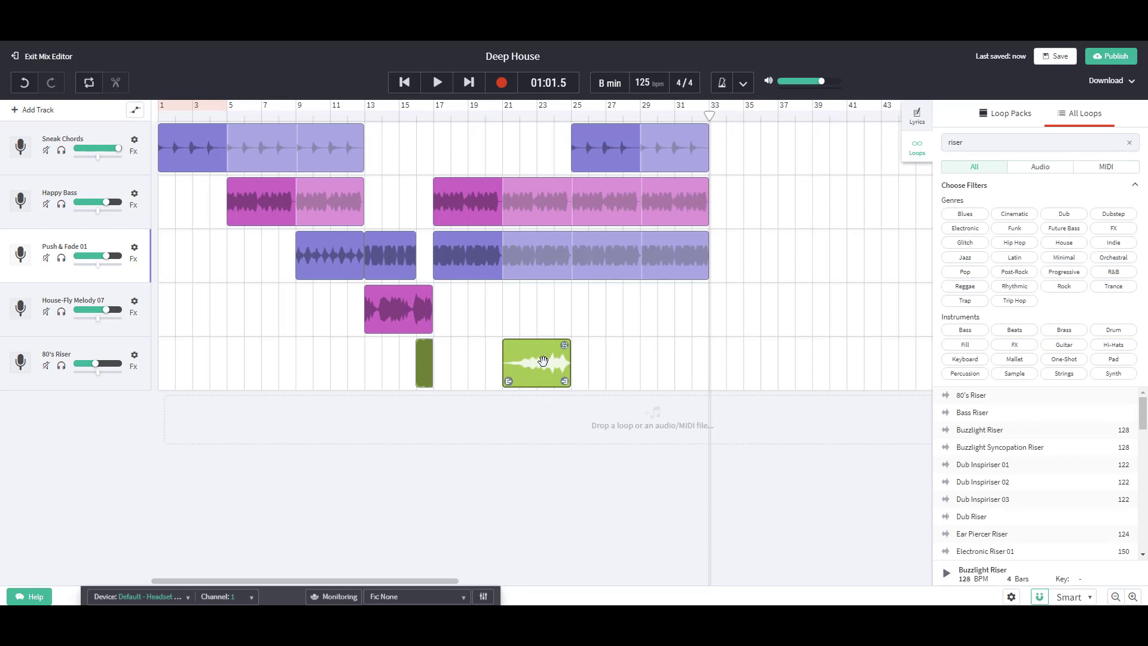
# - Play from bar 17 to bar 31 to hear how the Buzzlight Riser leads into the chords at bar 25
pyautogui.click(433, 112)
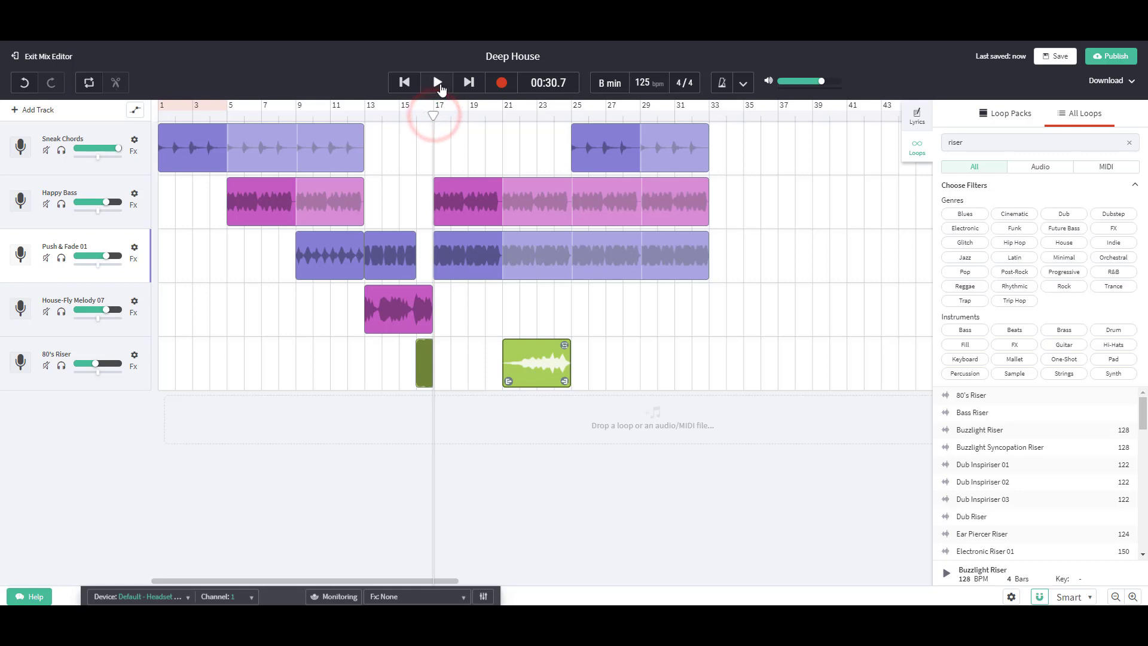
pyautogui.click(437, 90)
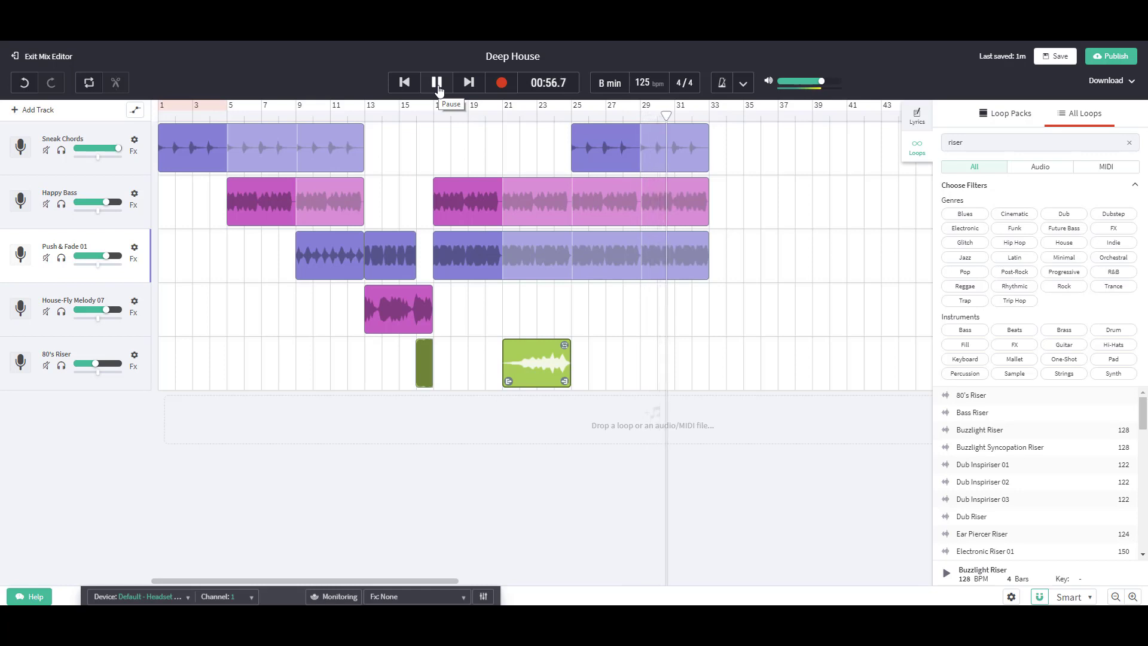
pyautogui.click(437, 83)
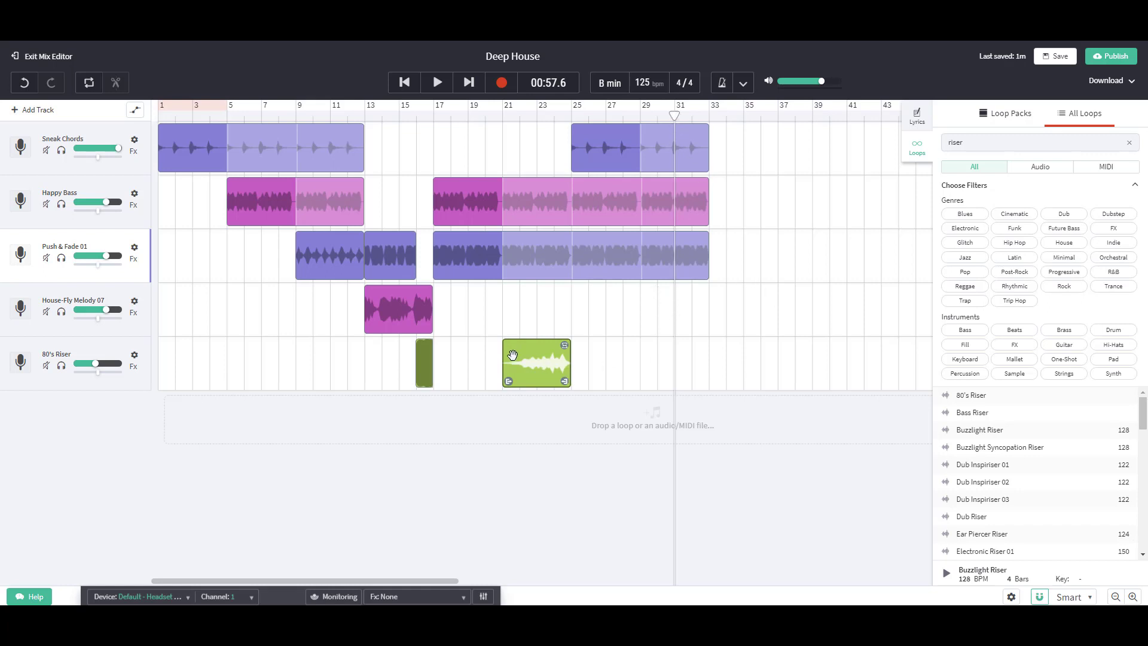
pyautogui.rightClick(532, 361)
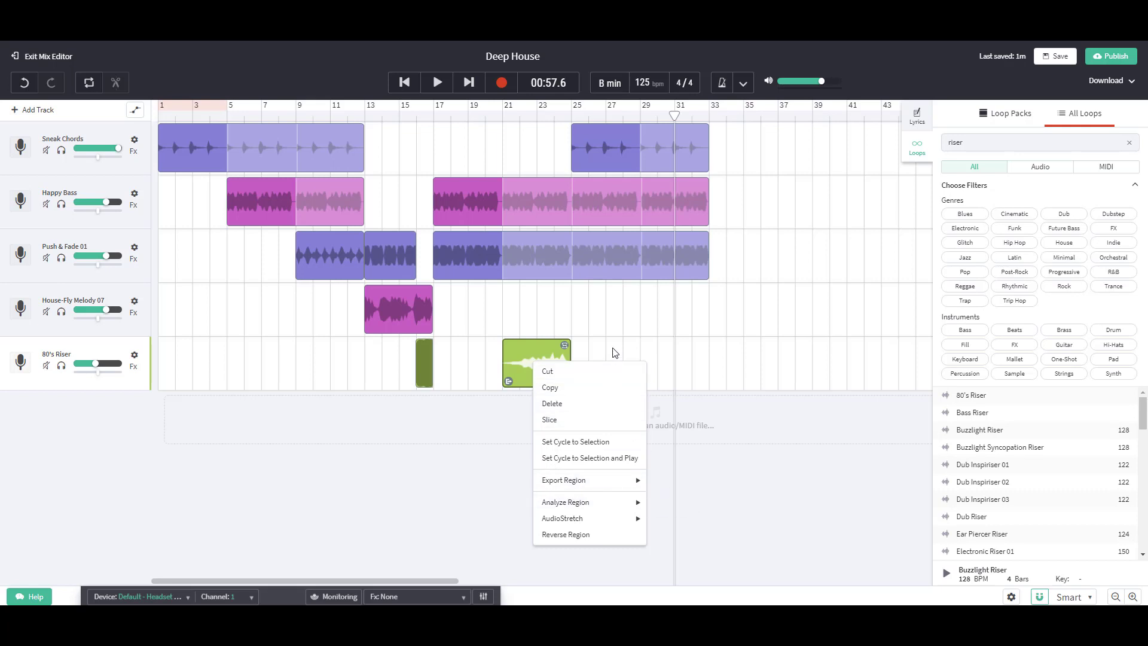
# - Add the project note "stop at bar 31 and add riser" and save the project
pyautogui.moveTo(580, 523)
pyautogui.click(916, 115)
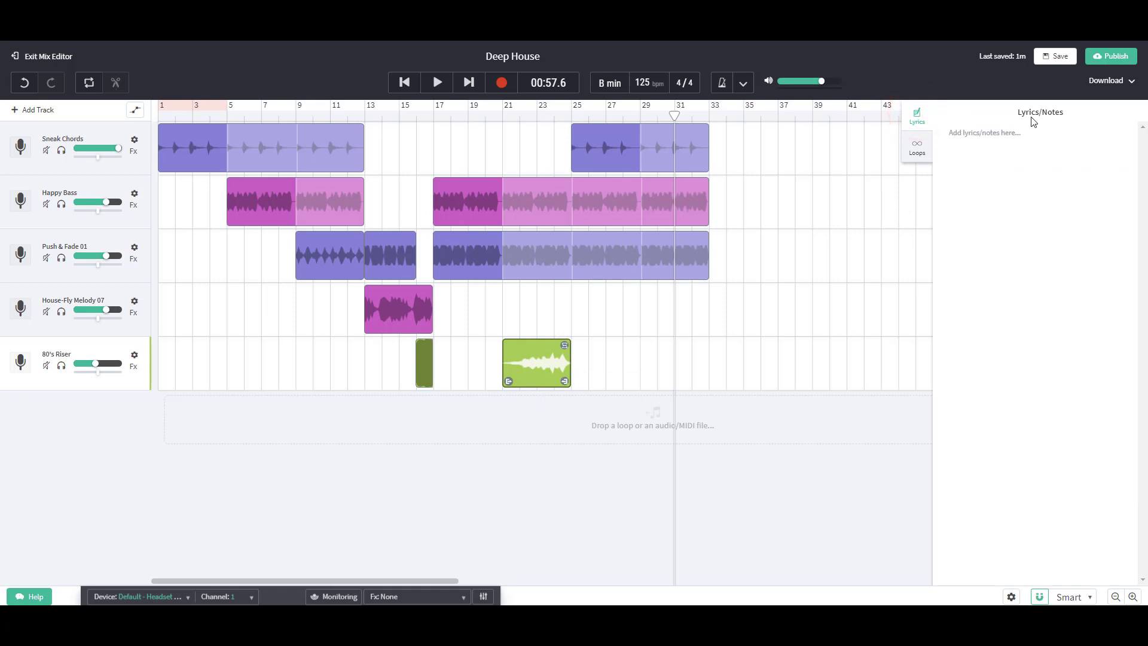
pyautogui.click(960, 133)
pyautogui.write('stop at bar 31 and add riser')
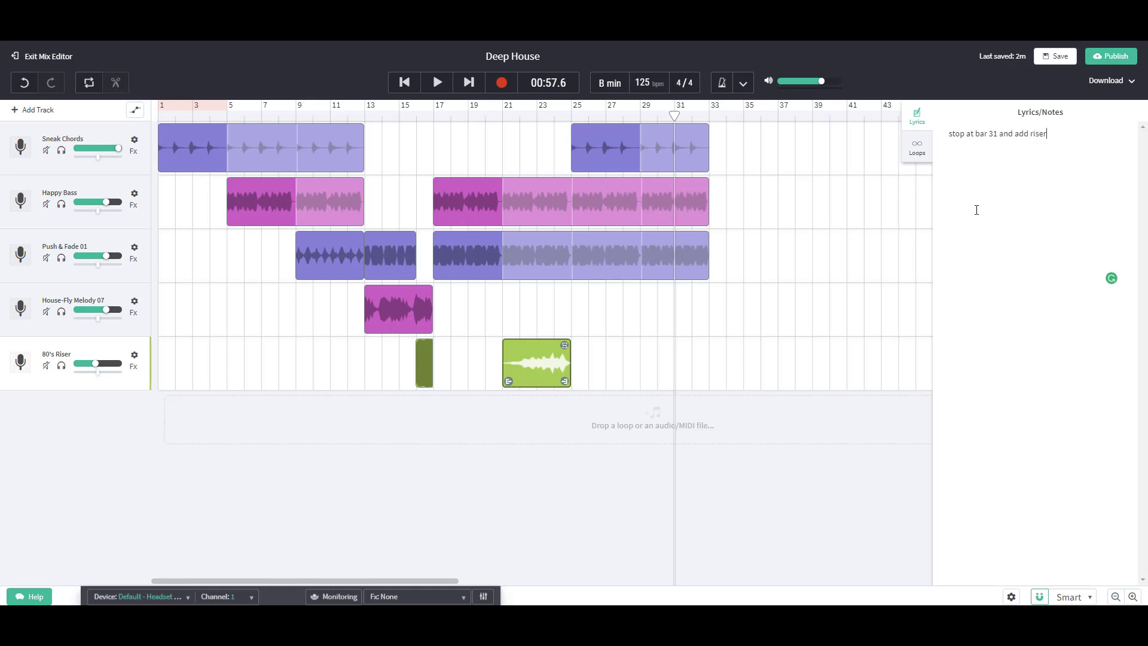
pyautogui.click(1054, 56)
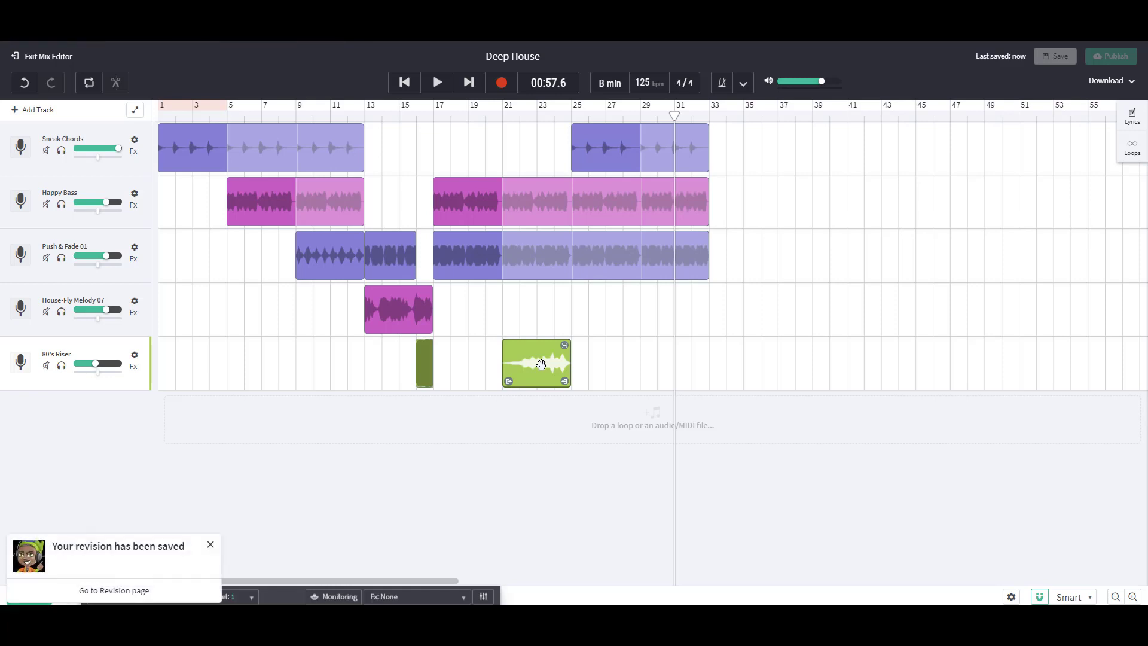
# - Copy the Buzzlight Riser region at bar 21 and paste it on the same track at bar 31
pyautogui.rightClick(542, 364)
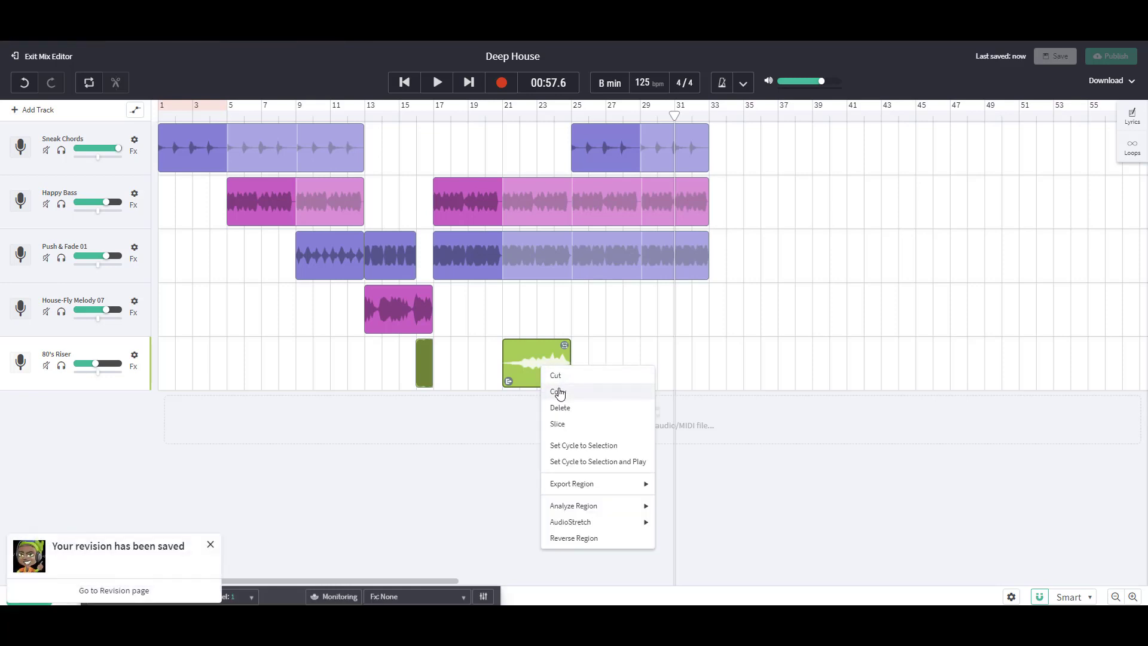
pyautogui.click(558, 389)
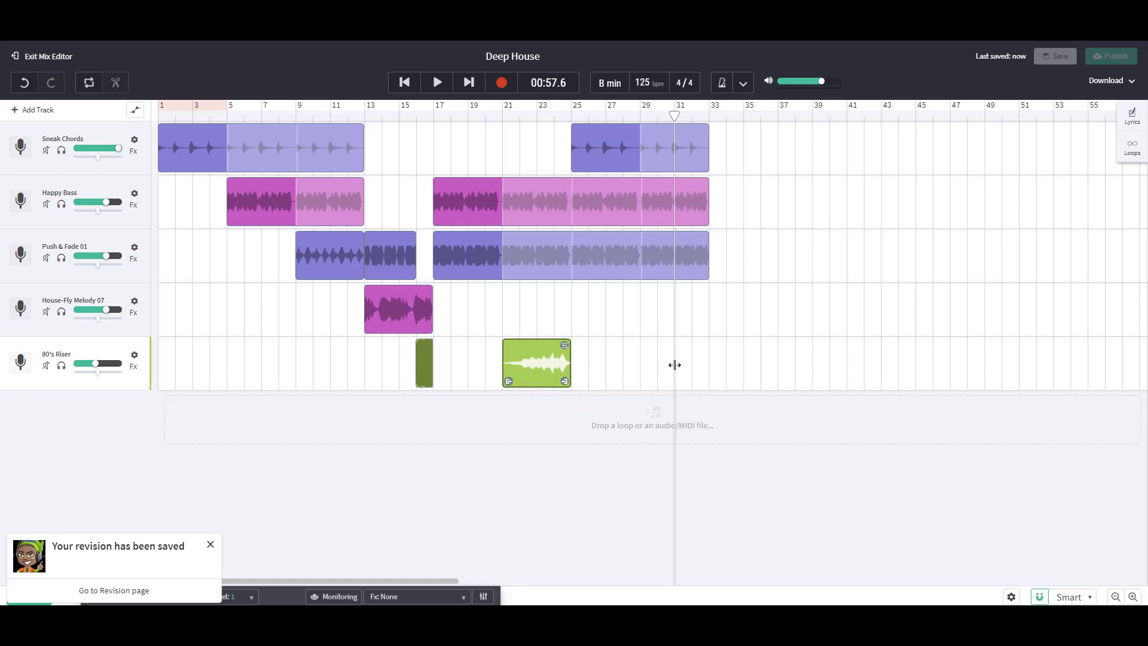
pyautogui.click(676, 113)
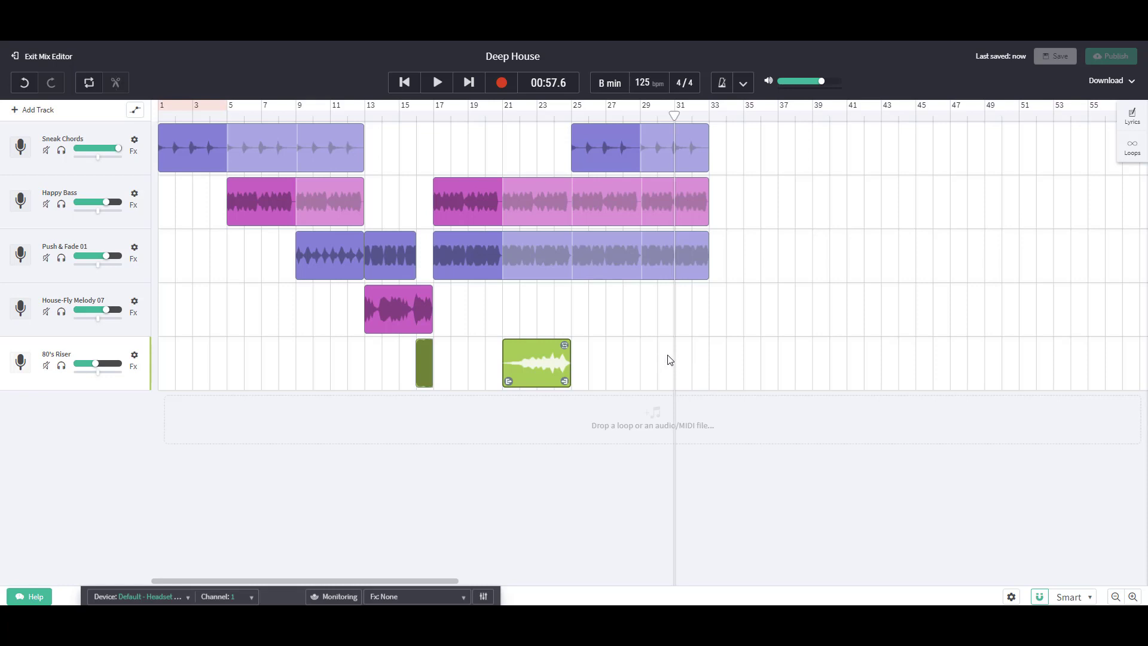
pyautogui.rightClick(685, 357)
pyautogui.click(691, 360)
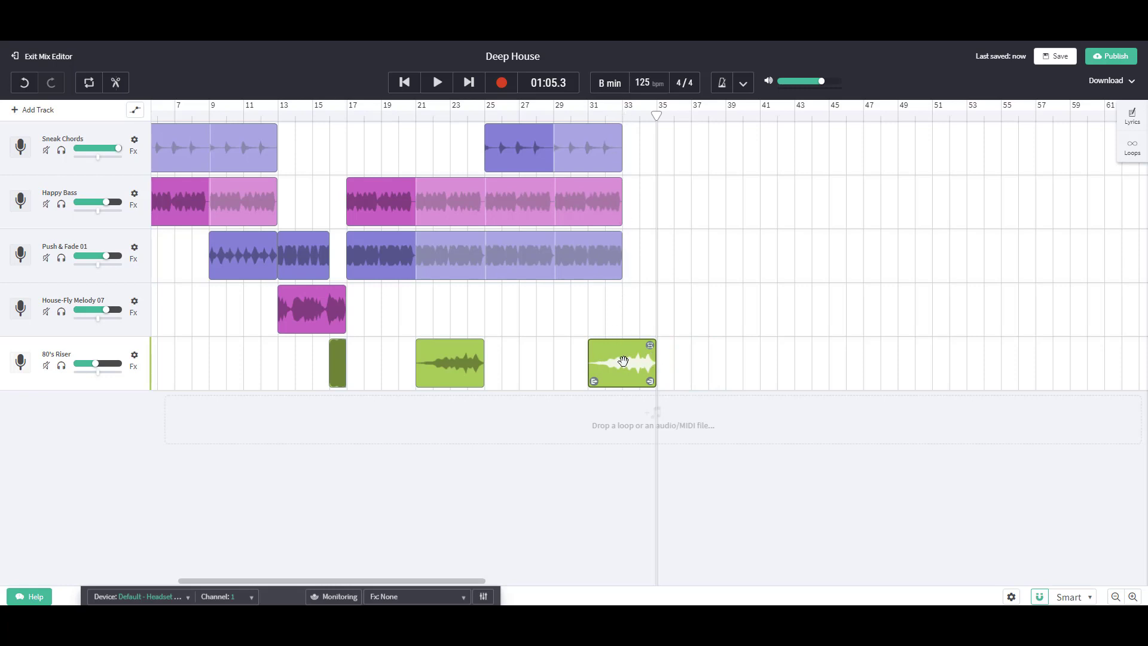
# - Move the copied riser region to bar 29 and trim its start so it runs only from bar 31 to bar 33
pyautogui.moveTo(632, 361); pyautogui.dragTo(598, 360)
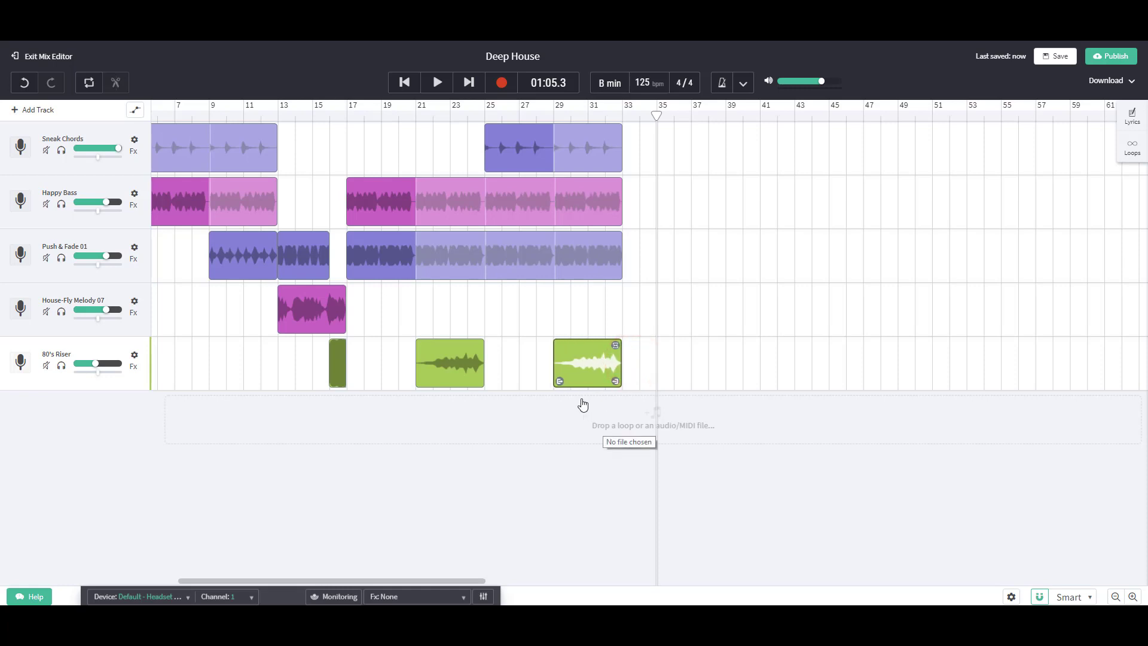
pyautogui.moveTo(559, 382); pyautogui.dragTo(596, 368)
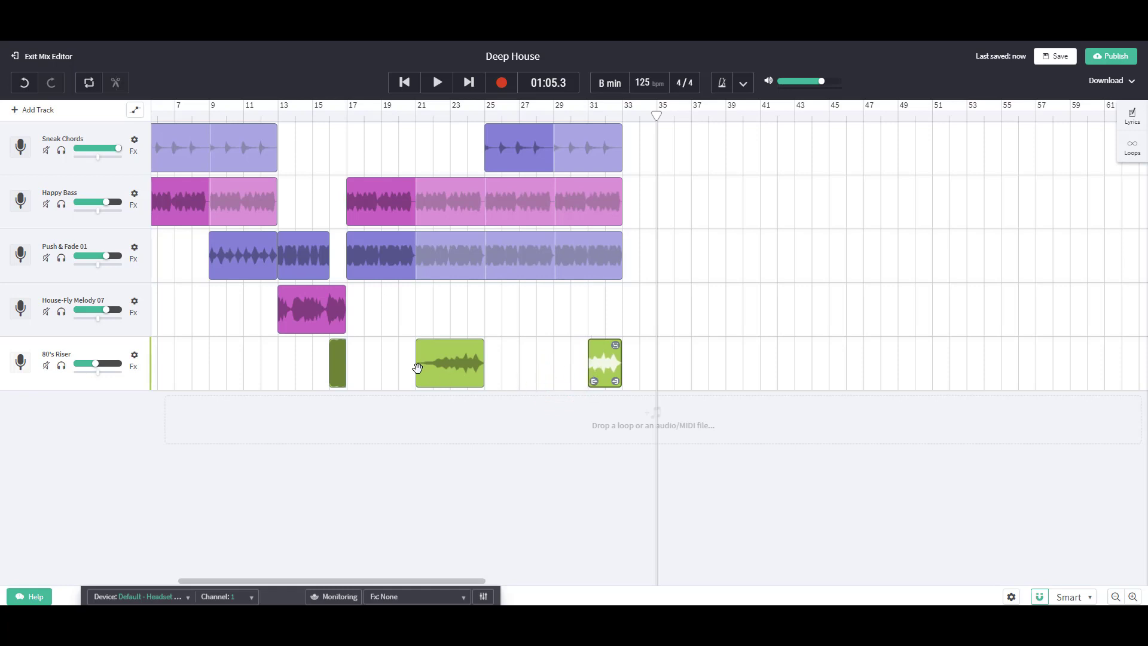
pyautogui.moveTo(428, 366)
pyautogui.mouseDown()
pyautogui.moveTo(458, 366)
pyautogui.moveTo(436, 363)
pyautogui.mouseUp()
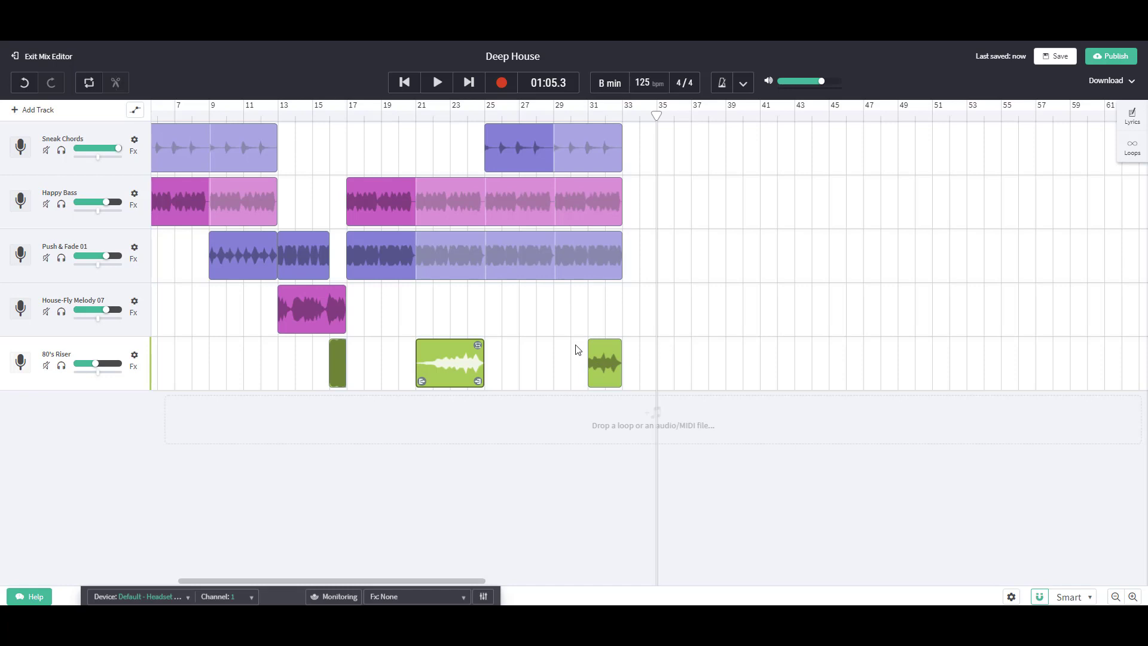
# - Play from bar 17 to bar 33 to hear both riser transitions with the bass, beat and chords
pyautogui.click(351, 115)
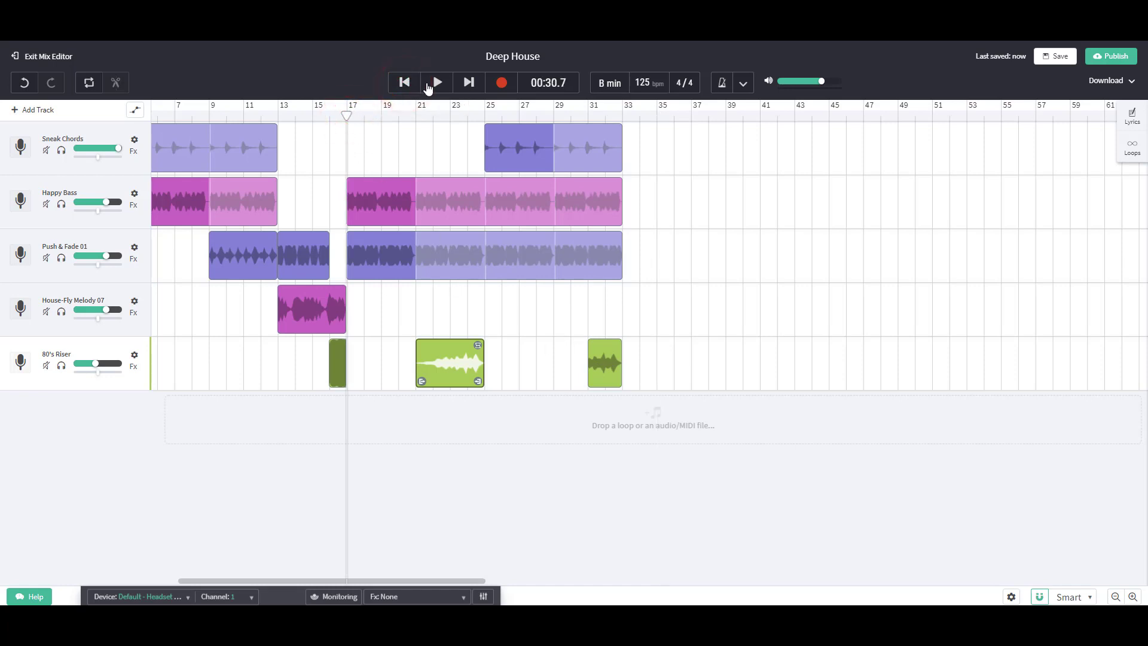
pyautogui.click(428, 88)
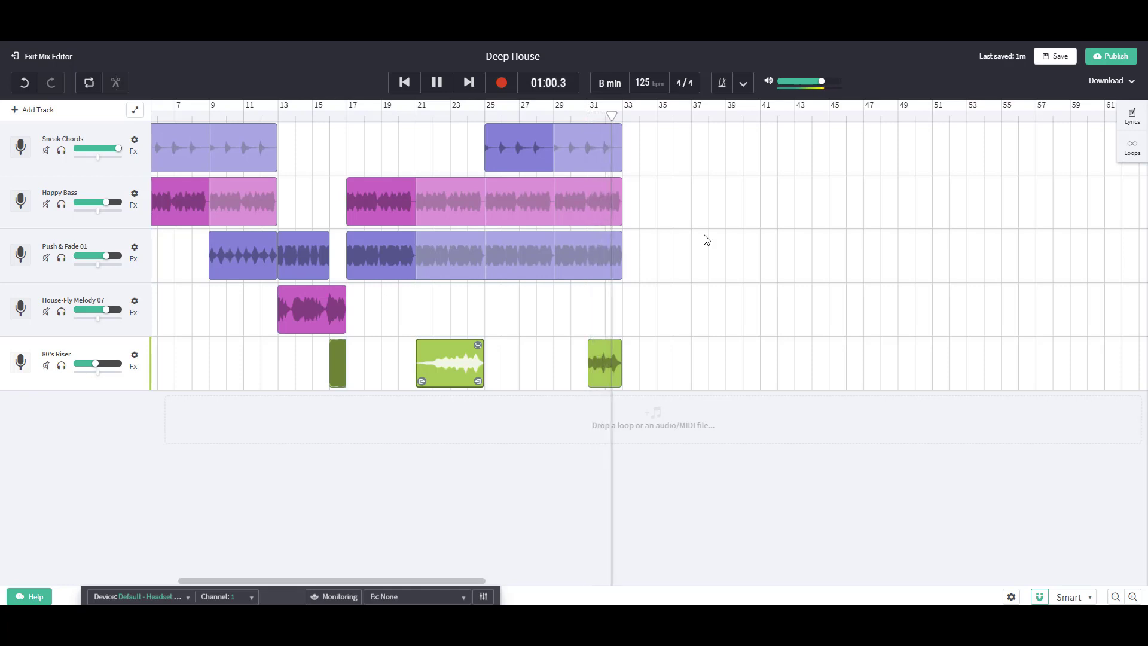
pyautogui.press('space')
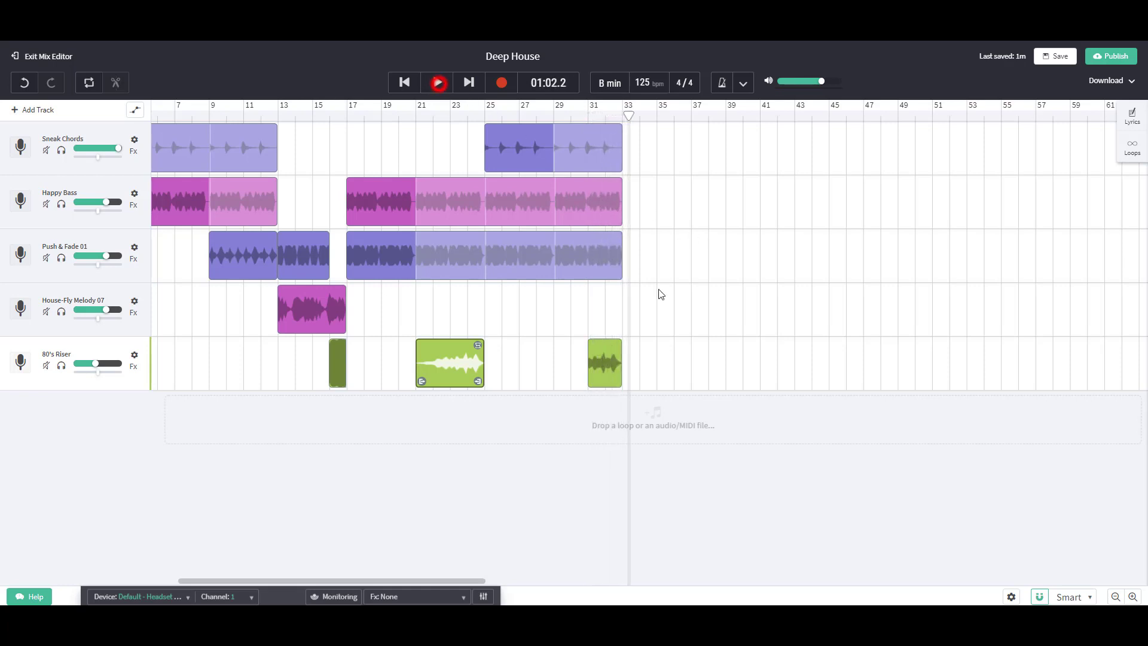
# - Shorten the looped Push & Fade 01 region that starts at bar 17 so the beat ends at bar 31
pyautogui.click(608, 214)
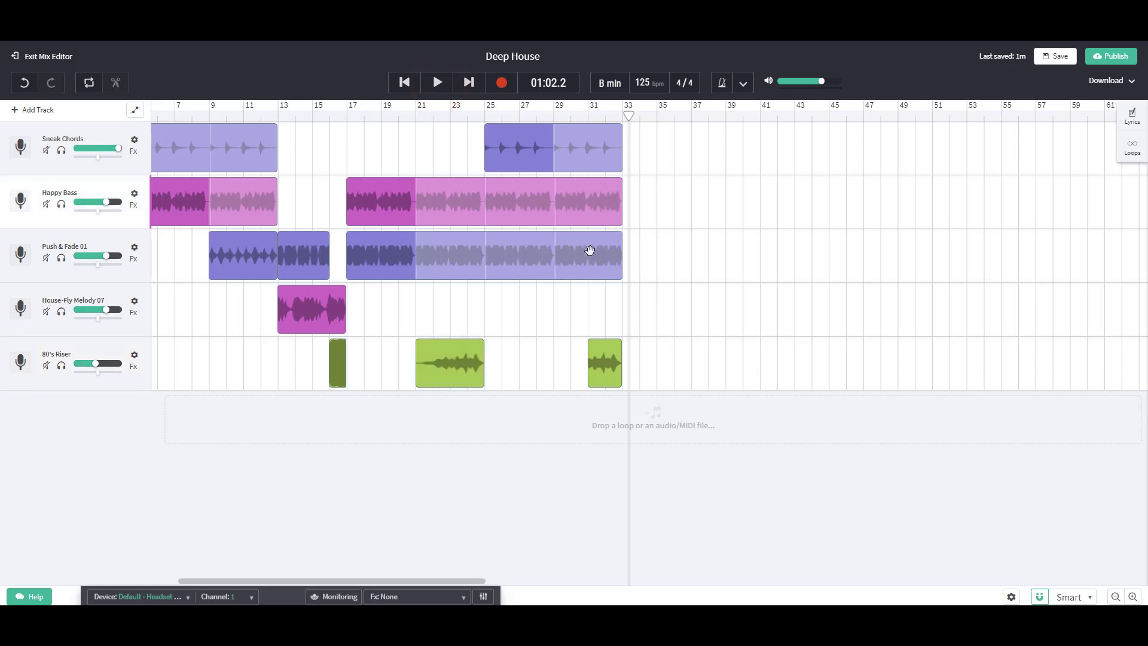
pyautogui.click(590, 250)
pyautogui.moveTo(614, 237); pyautogui.dragTo(579, 239)
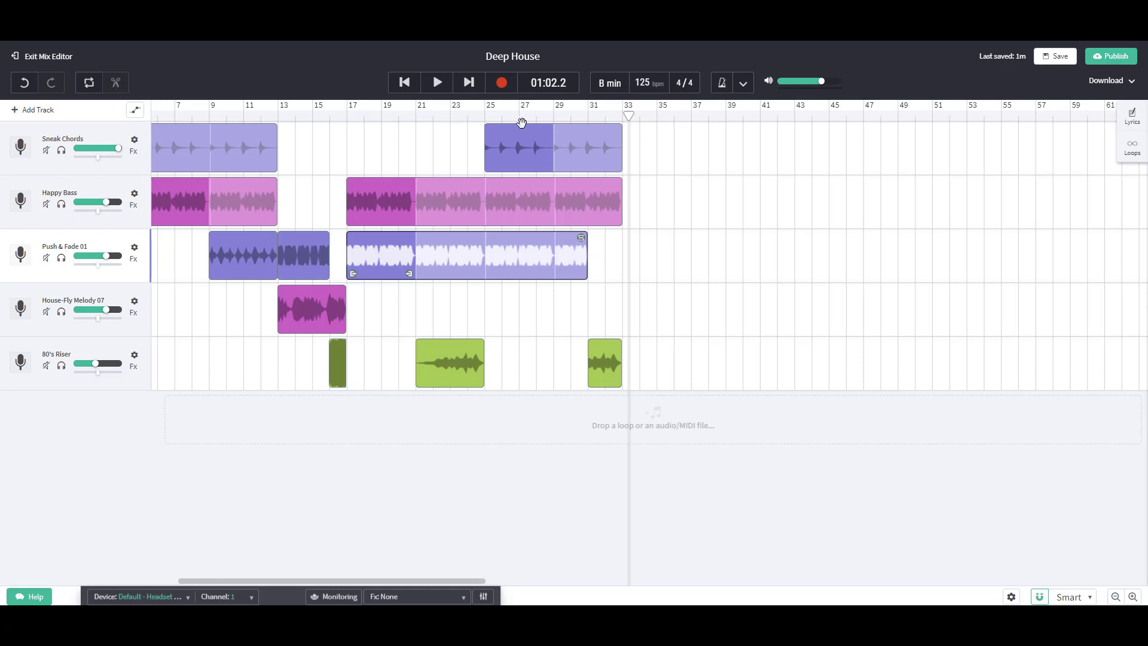
# - Play from bar 25 past bar 33 to hear the riser without the beat at the end of the section
pyautogui.click(487, 119)
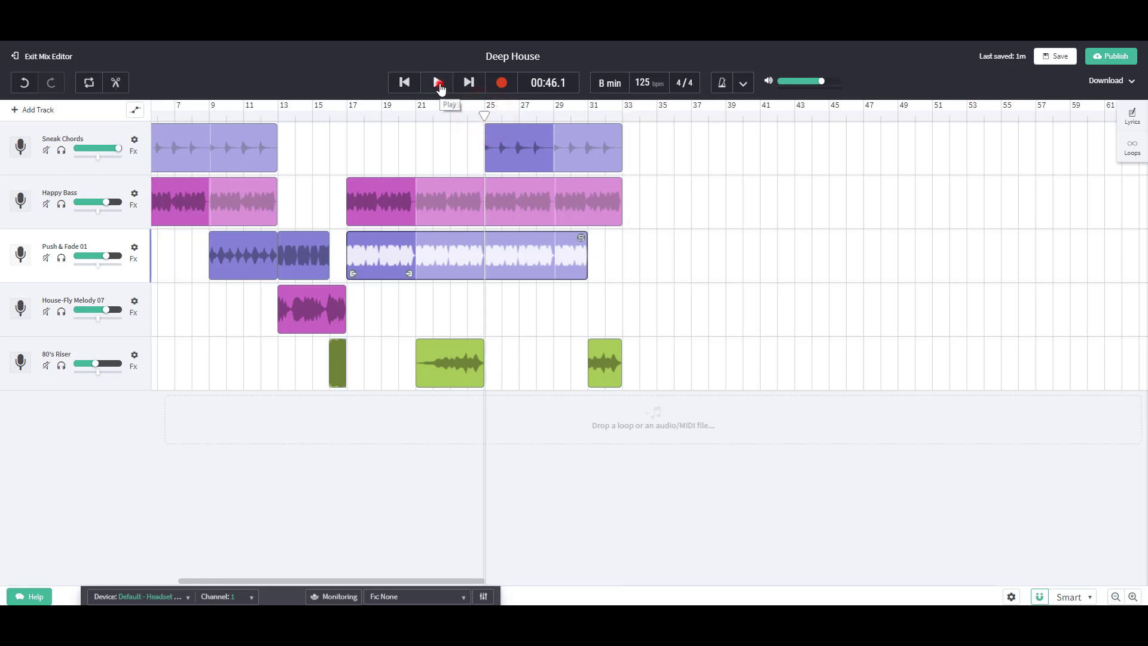
pyautogui.click(437, 82)
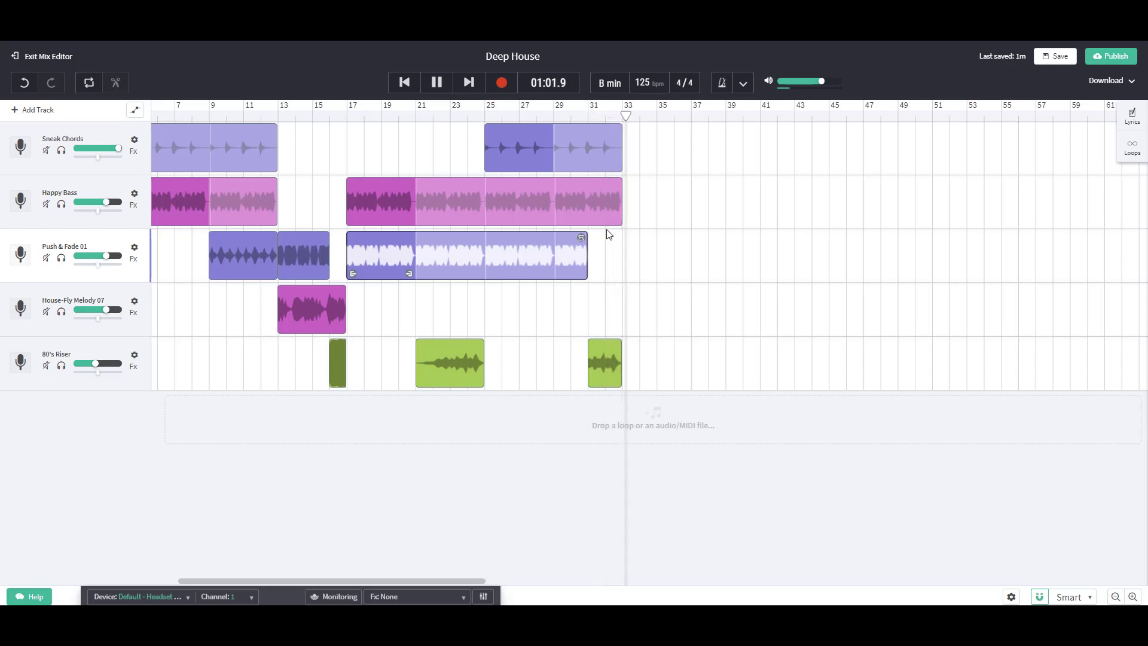
pyautogui.click(438, 82)
# - Save the project, go to its revision page and open the project history
pyautogui.click(1056, 55)
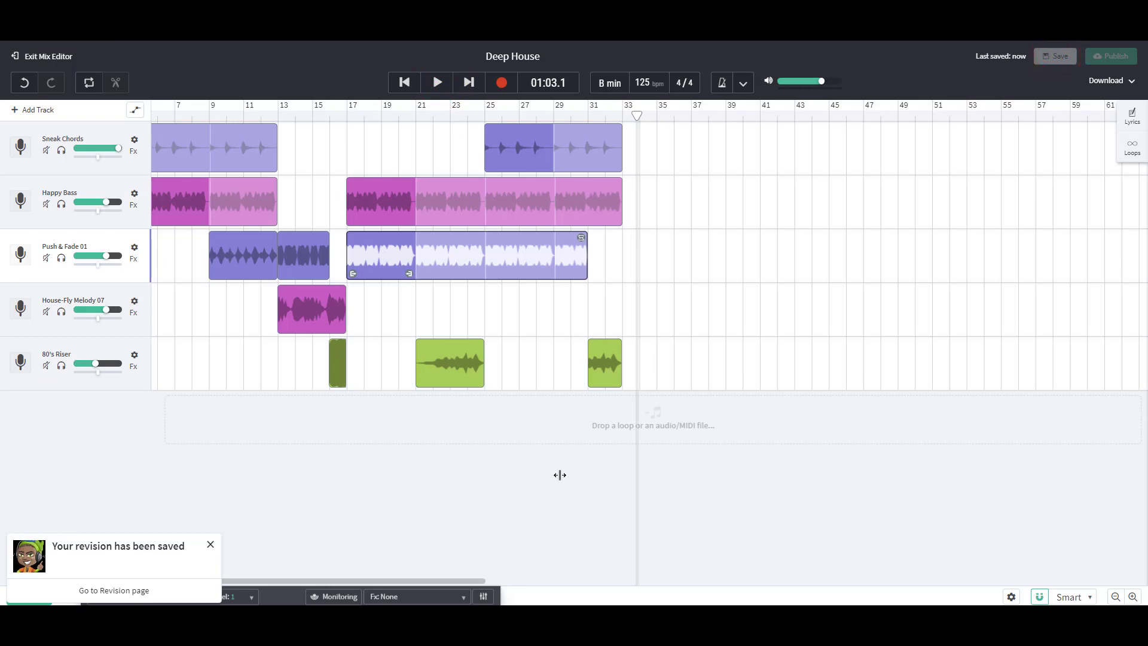
pyautogui.click(129, 591)
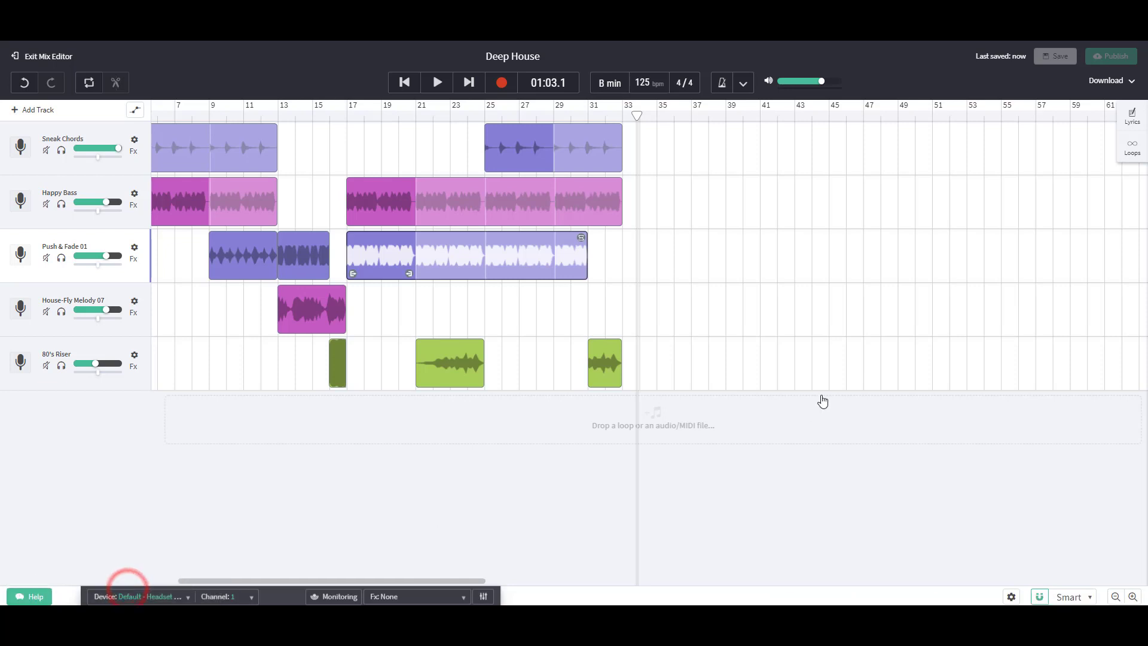
pyautogui.scroll(-3, 899, 379)
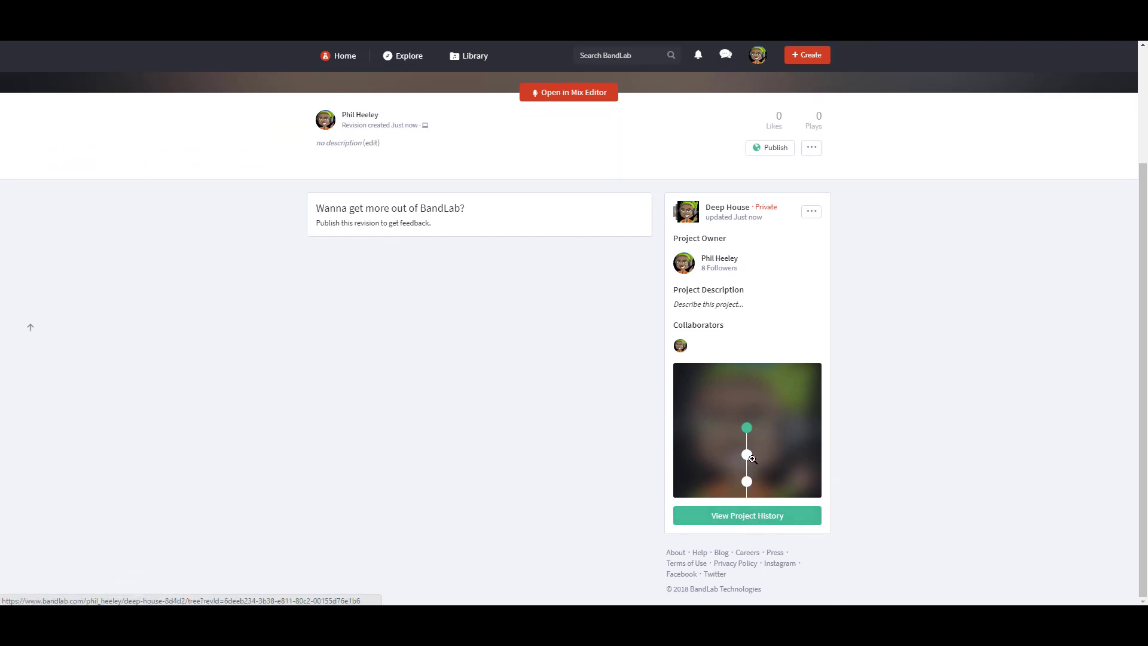
pyautogui.click(747, 516)
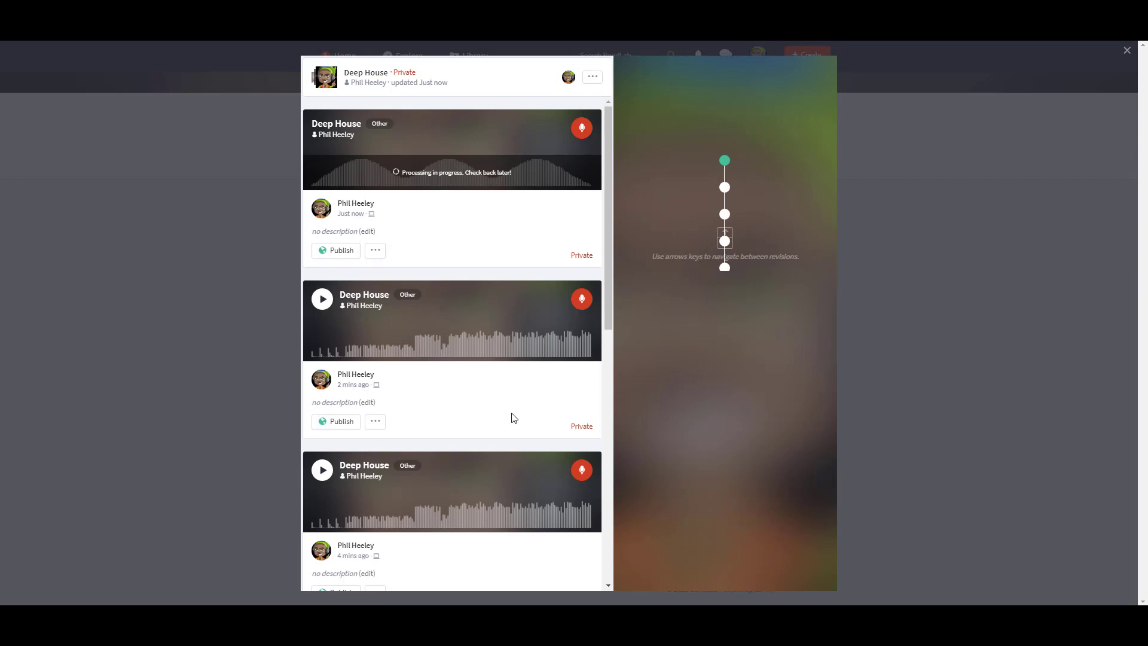
# - Look through the saved Deep House revisions and jump to the oldest one on the revision timeline
pyautogui.scroll(-5, 512, 417)
pyautogui.scroll(-4, 512, 414)
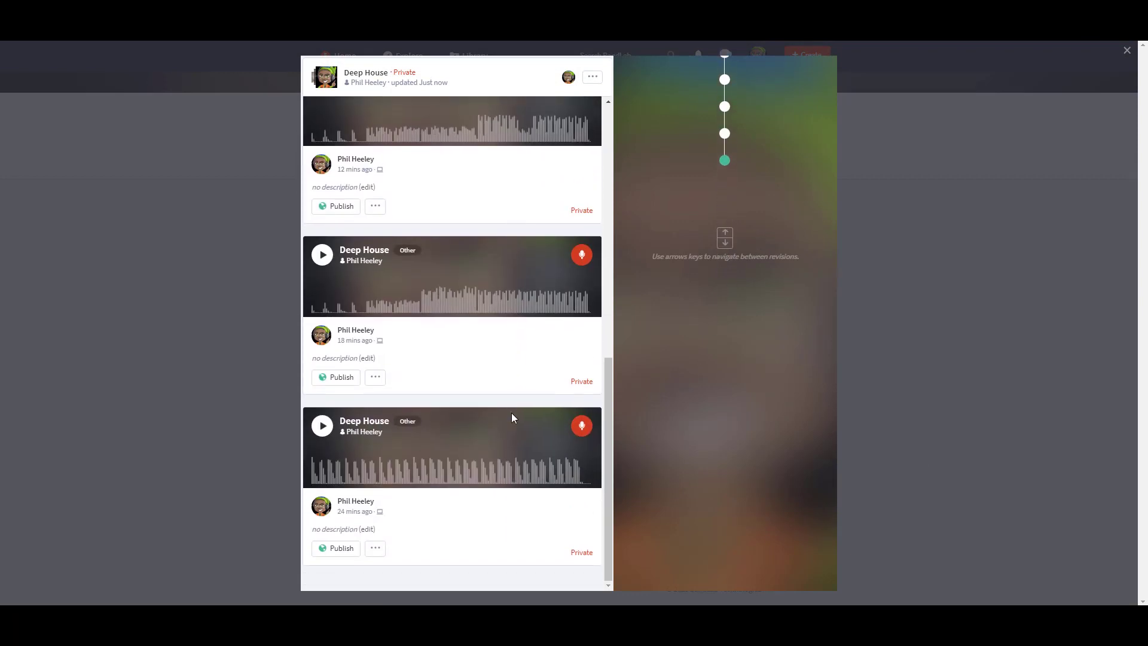
pyautogui.scroll(10, 512, 418)
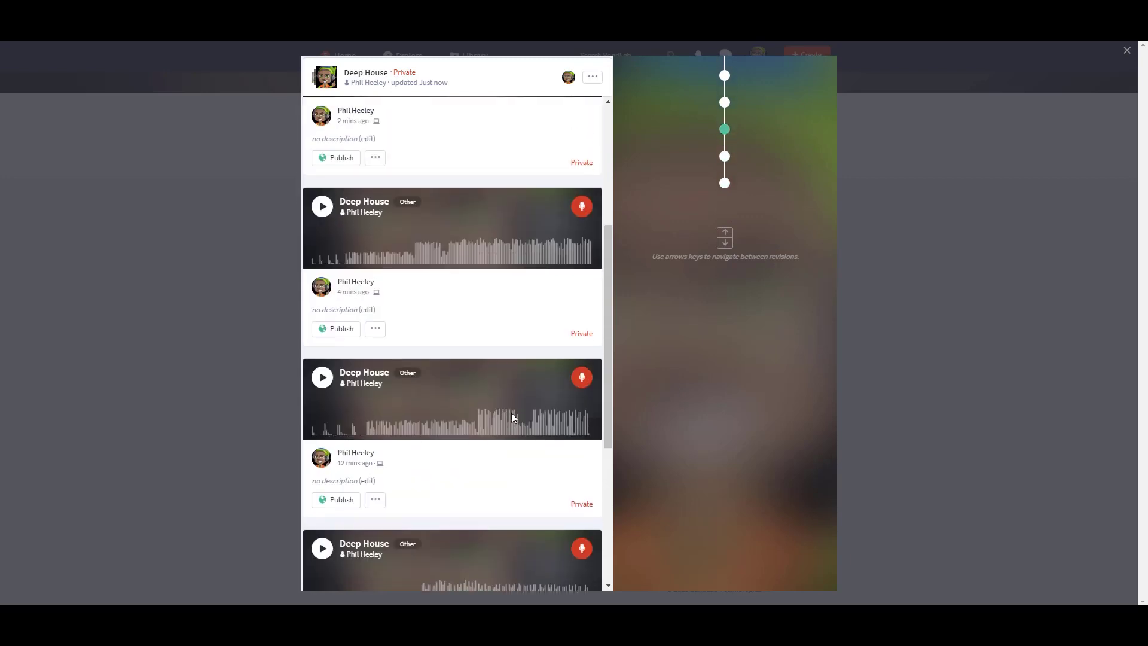
pyautogui.scroll(-5, 511, 417)
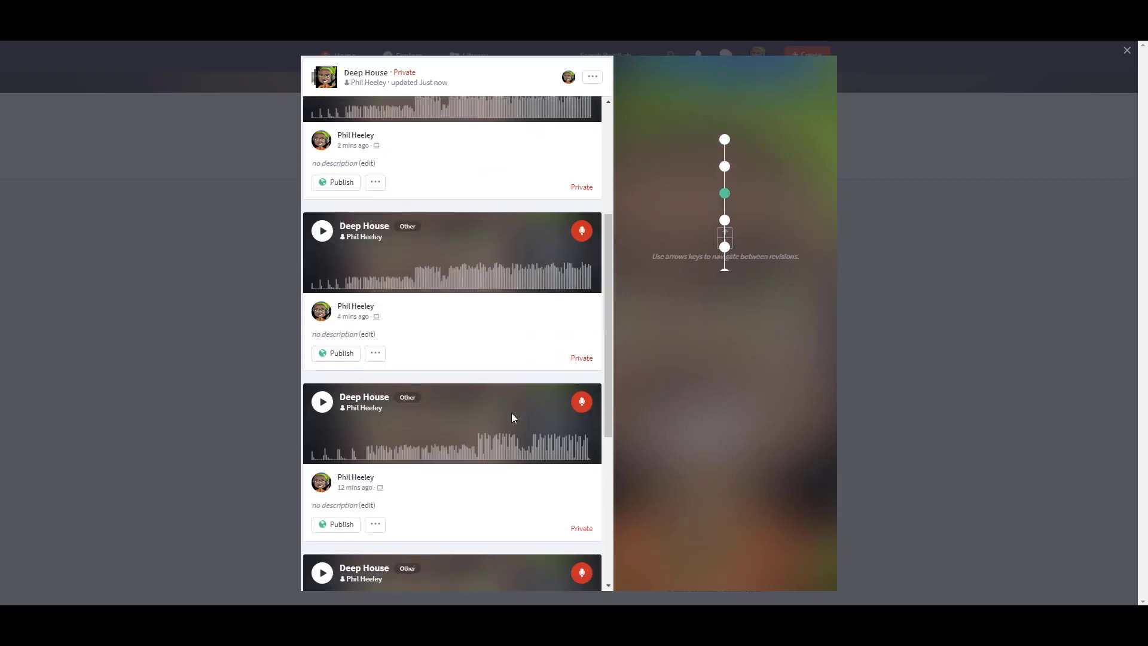
pyautogui.scroll(-2, 513, 417)
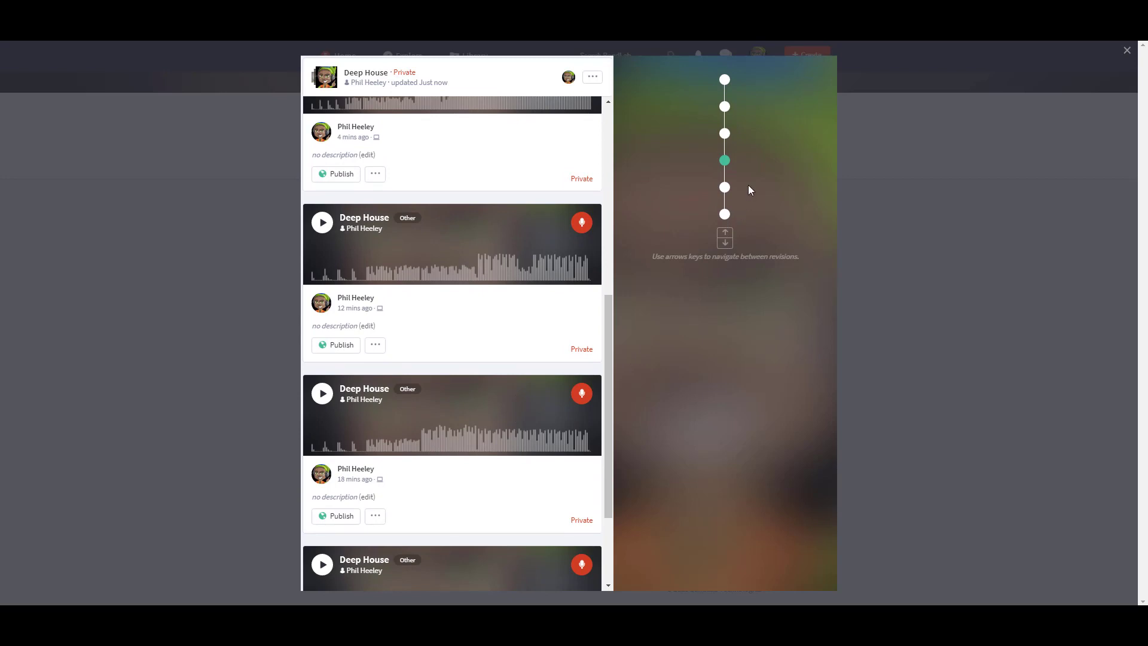
pyautogui.moveTo(727, 221)
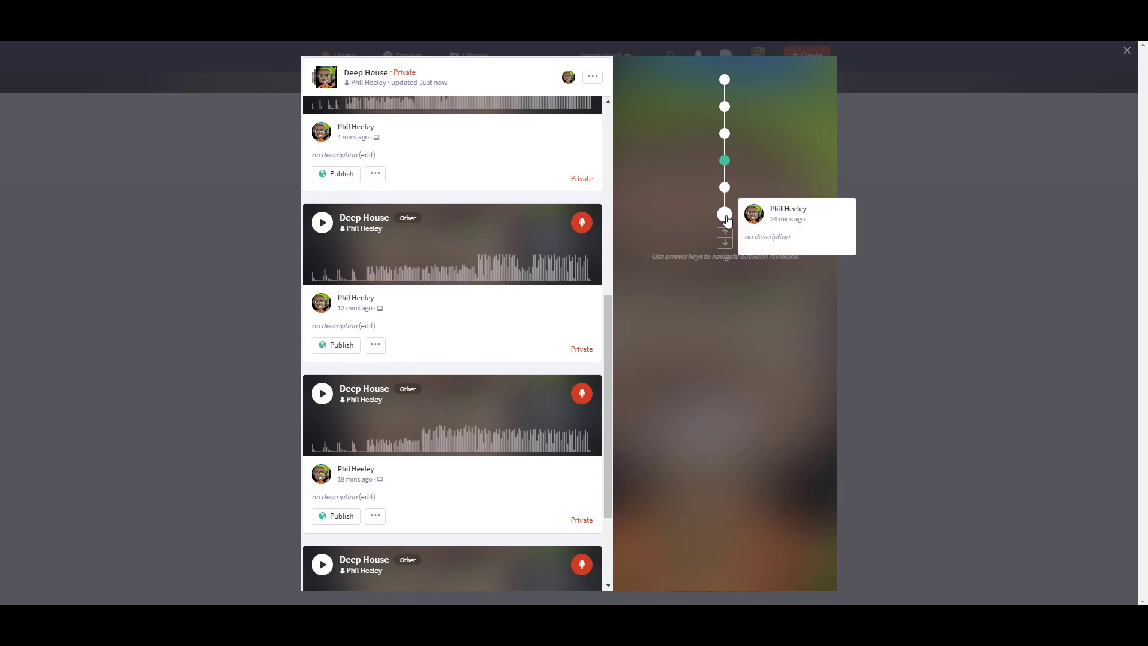
pyautogui.click(725, 215)
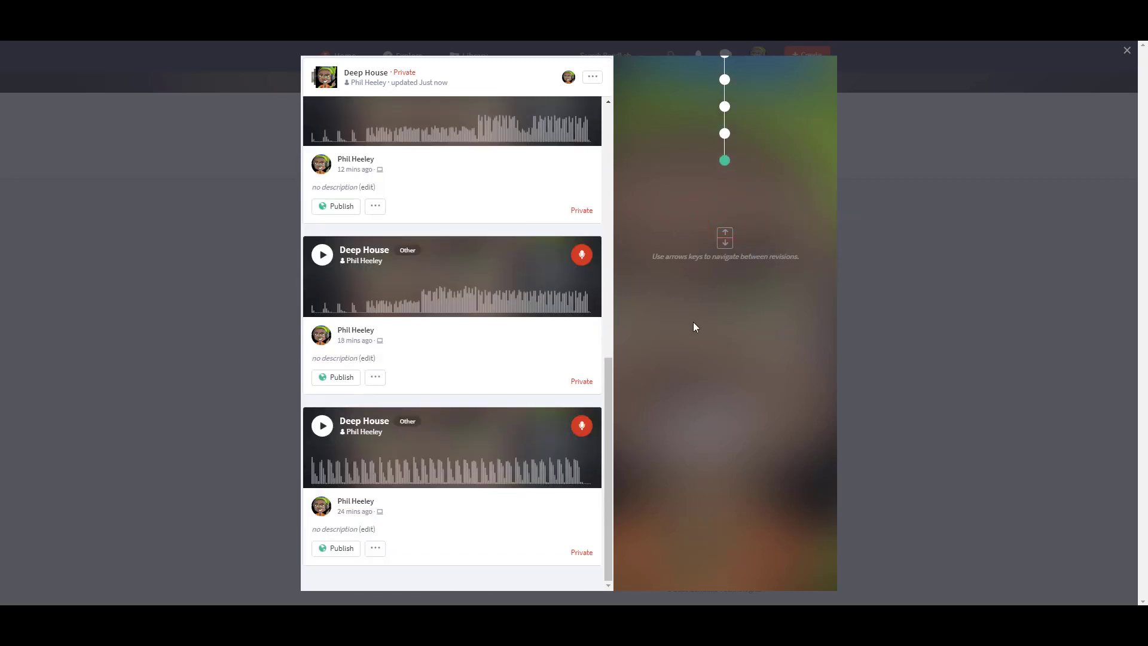
# - Listen to the opening seconds of the oldest Deep House revision and of the second-oldest one
pyautogui.click(322, 426)
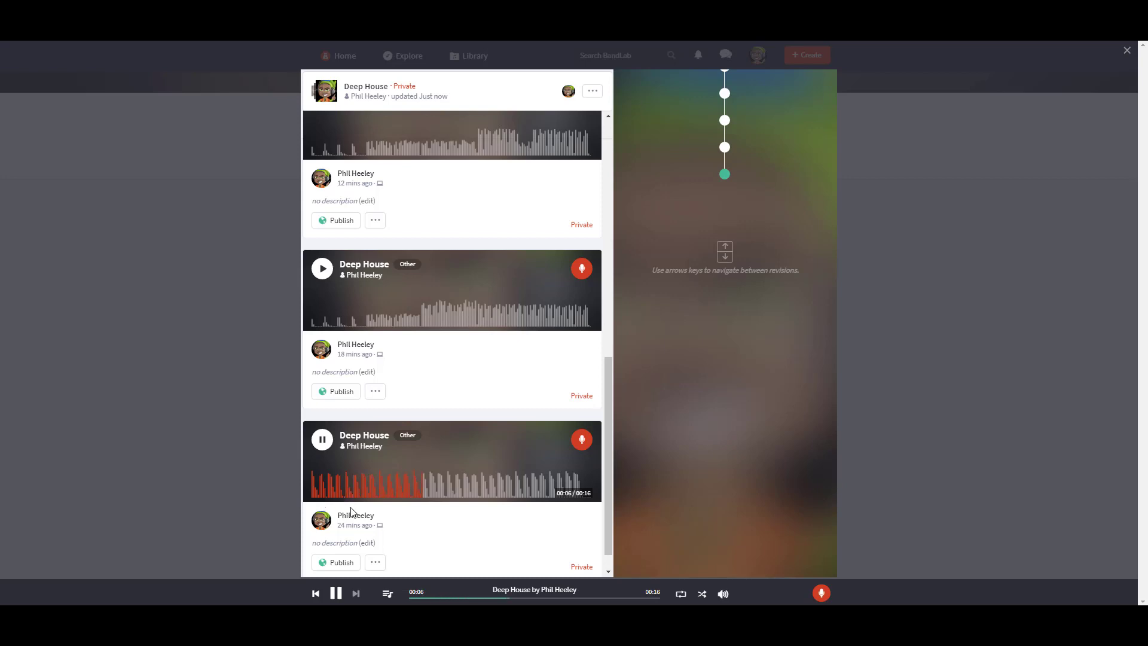
pyautogui.click(322, 439)
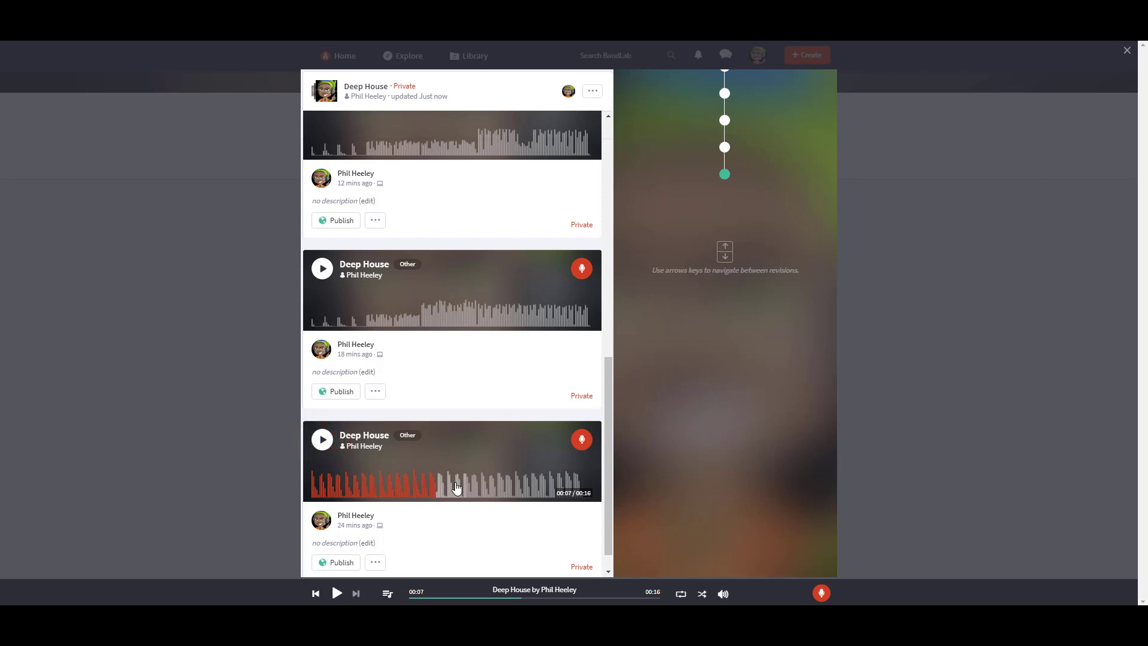
pyautogui.click(321, 272)
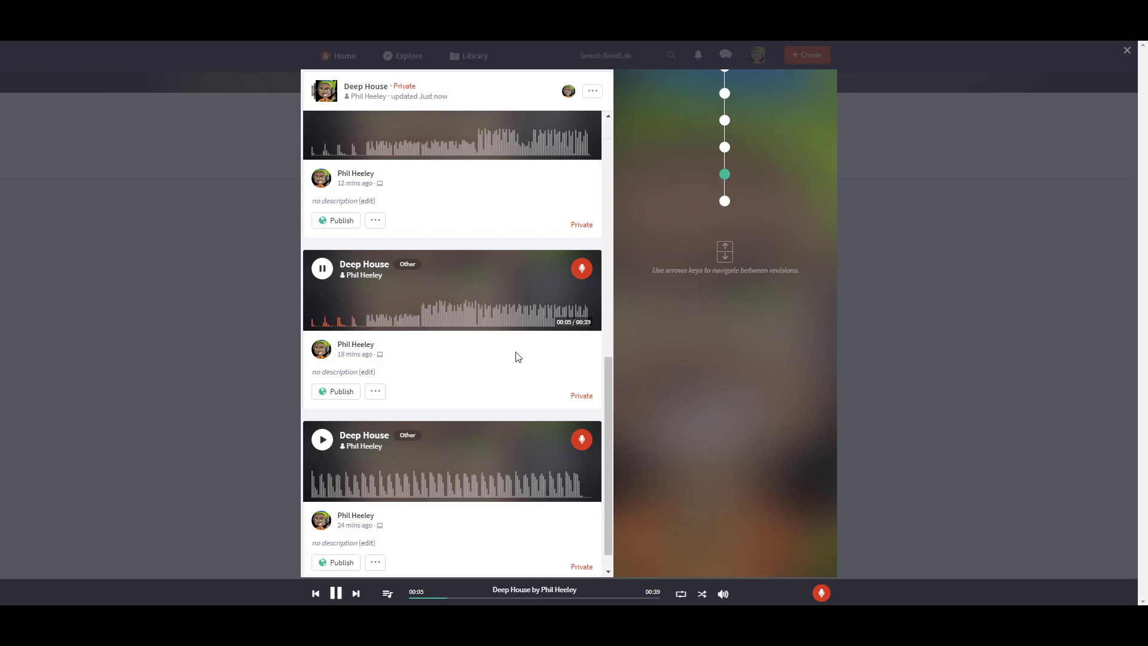
pyautogui.click(323, 270)
# - Listen to the third-oldest revision from its start, skip ahead to its louder section and pause playback
pyautogui.scroll(2, 472, 246)
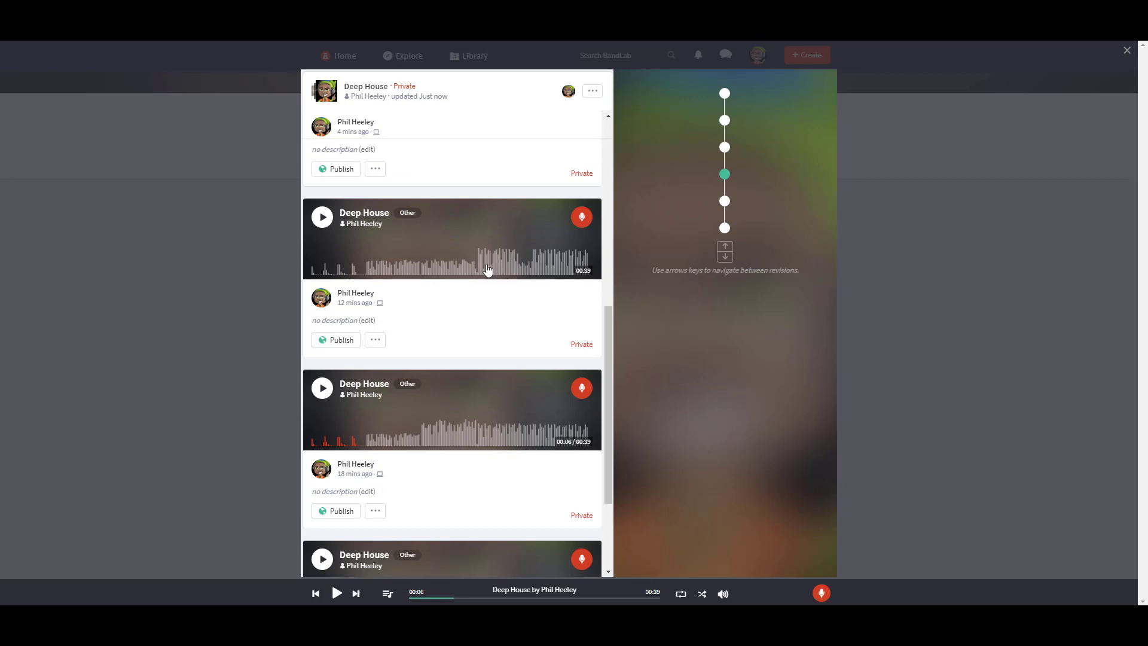
pyautogui.click(481, 269)
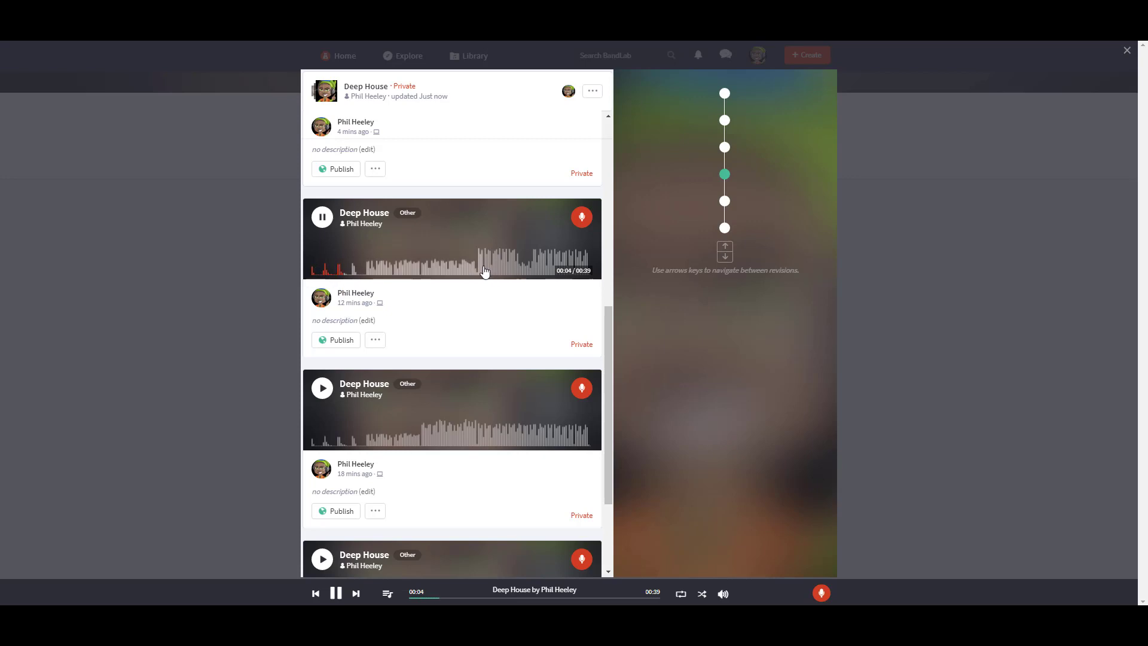
pyautogui.click(485, 270)
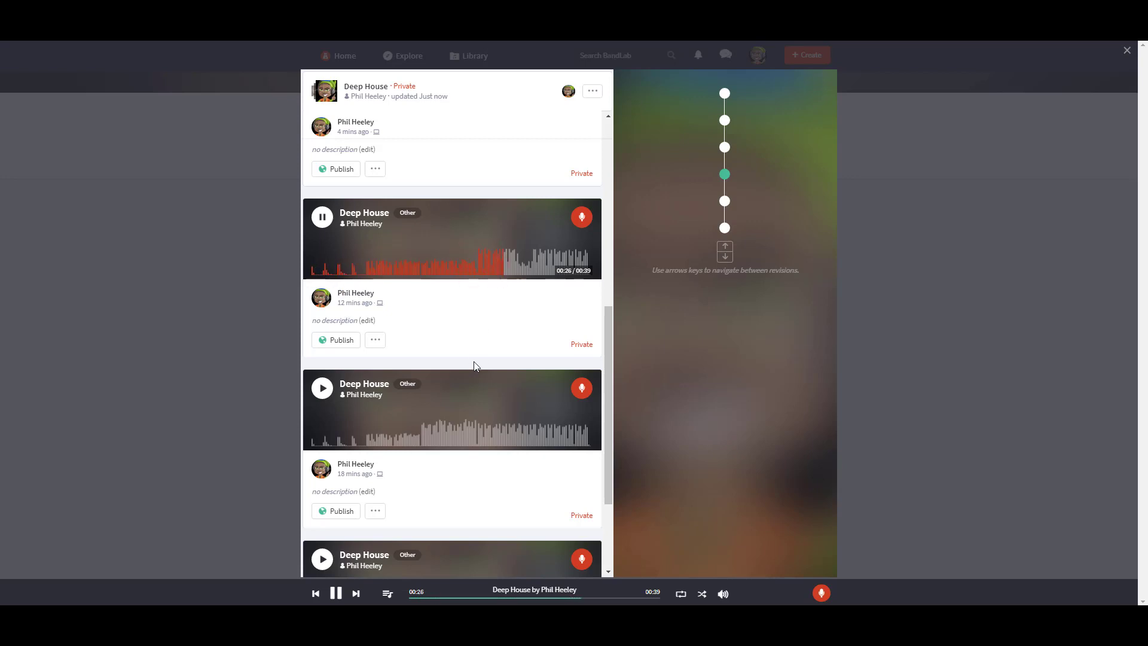
pyautogui.scroll(2, 475, 366)
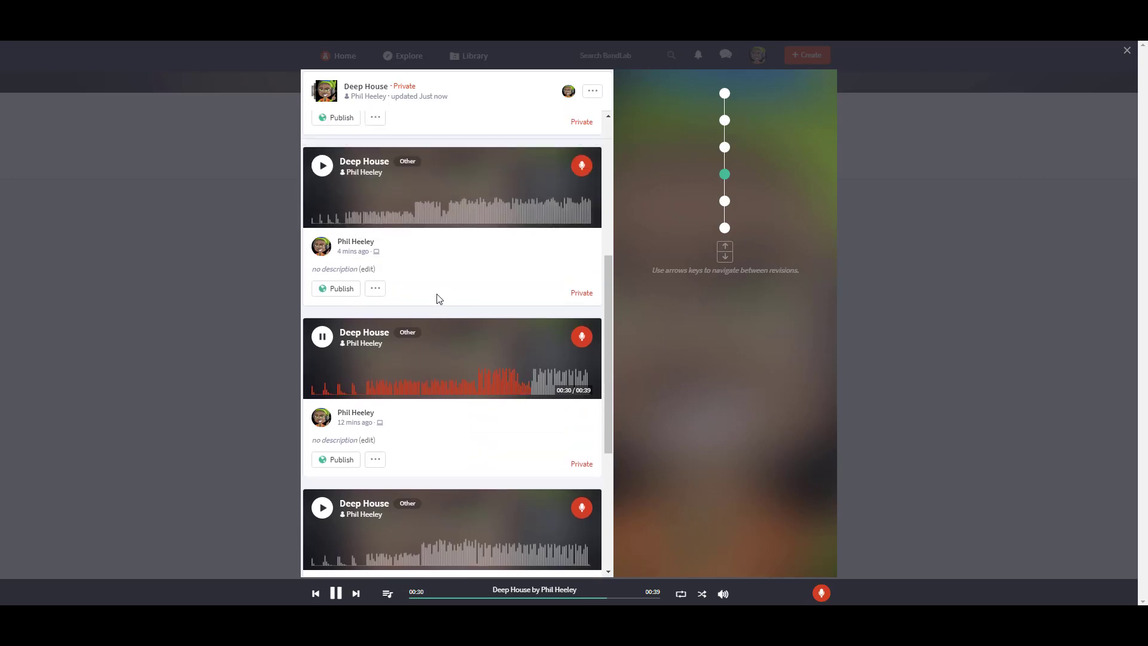
pyautogui.click(322, 336)
# - Examine the revision list from newest to oldest and the options available for the Deep House project
pyautogui.moveTo(610, 380); pyautogui.dragTo(616, 239)
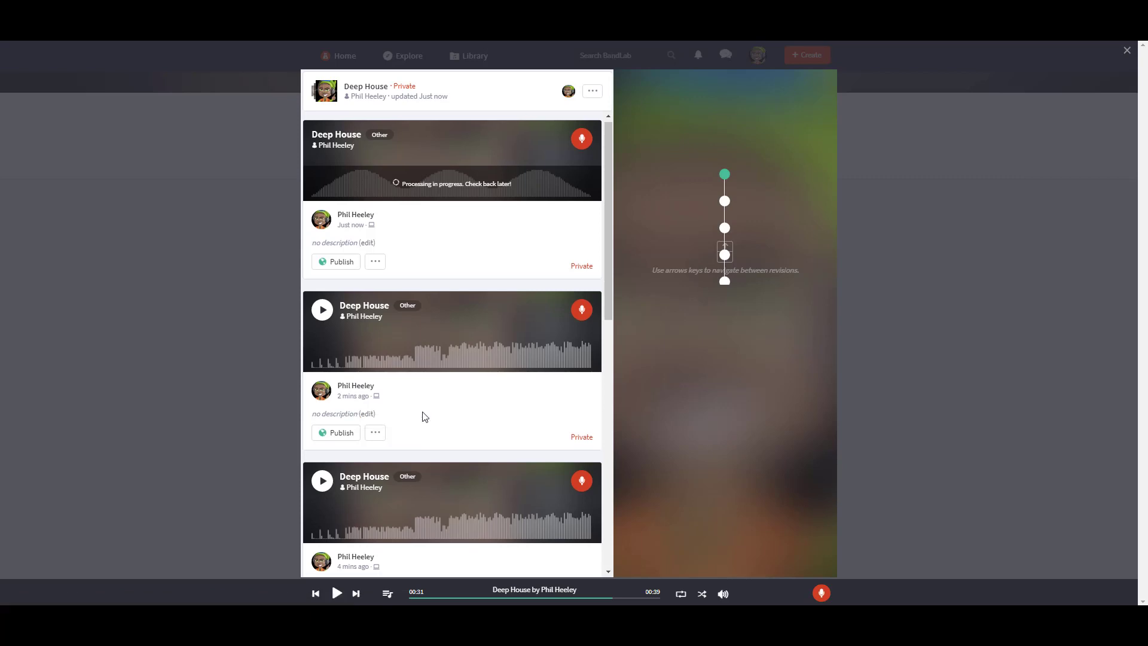
pyautogui.scroll(-5, 423, 415)
pyautogui.scroll(-3, 423, 415)
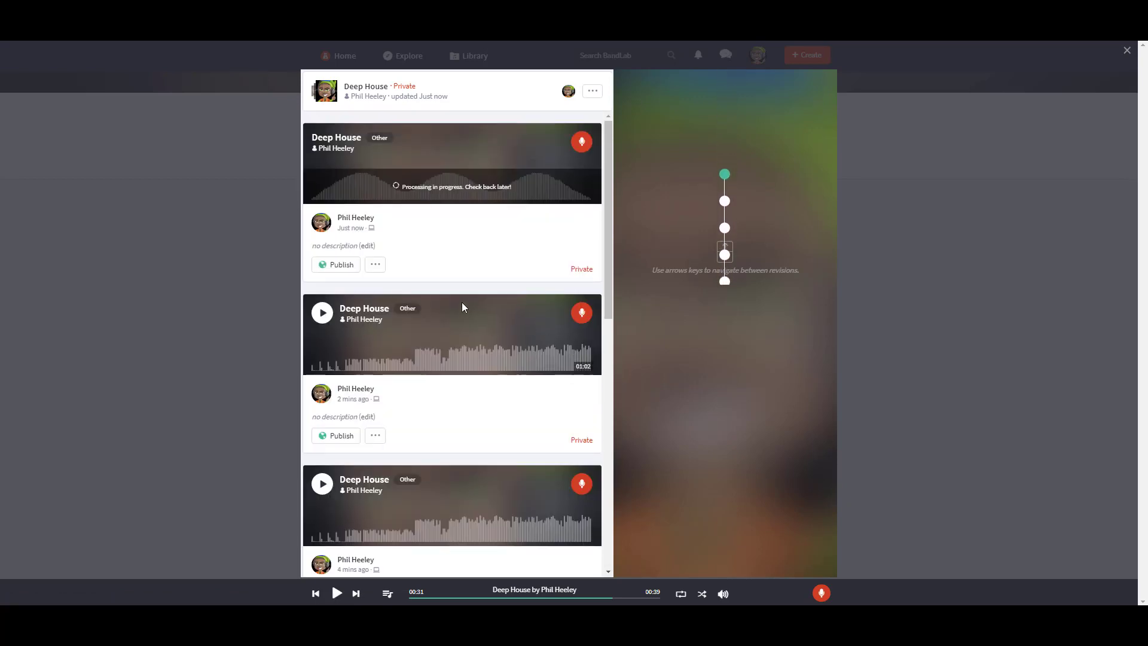
pyautogui.press('Down')
pyautogui.press('Down')
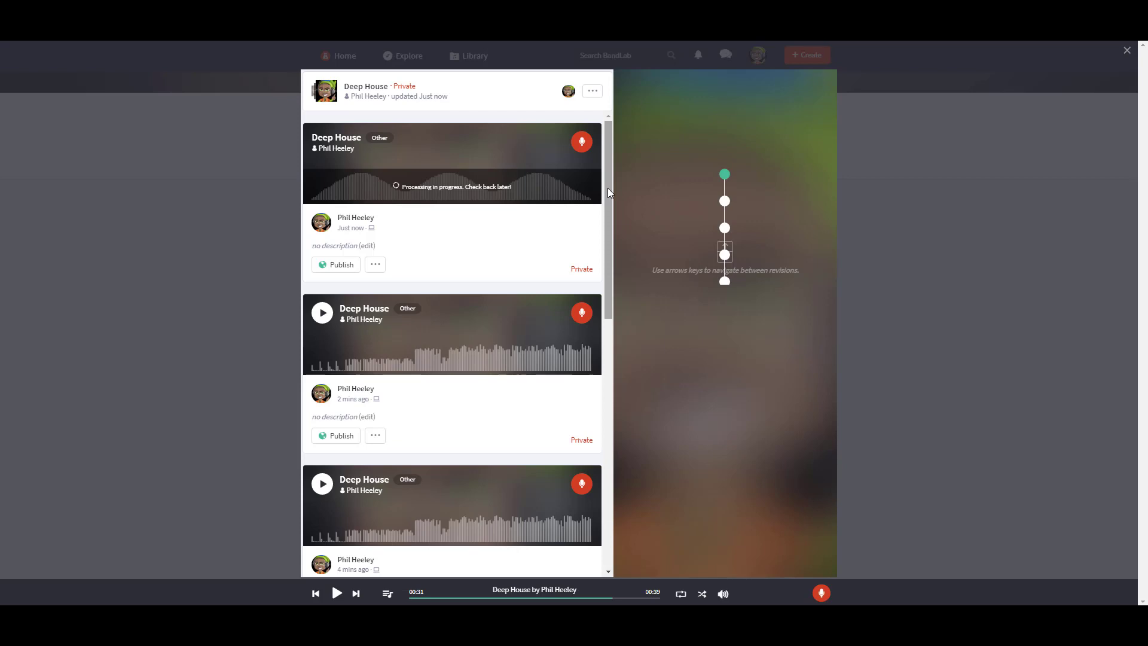
pyautogui.moveTo(607, 187); pyautogui.dragTo(567, 436)
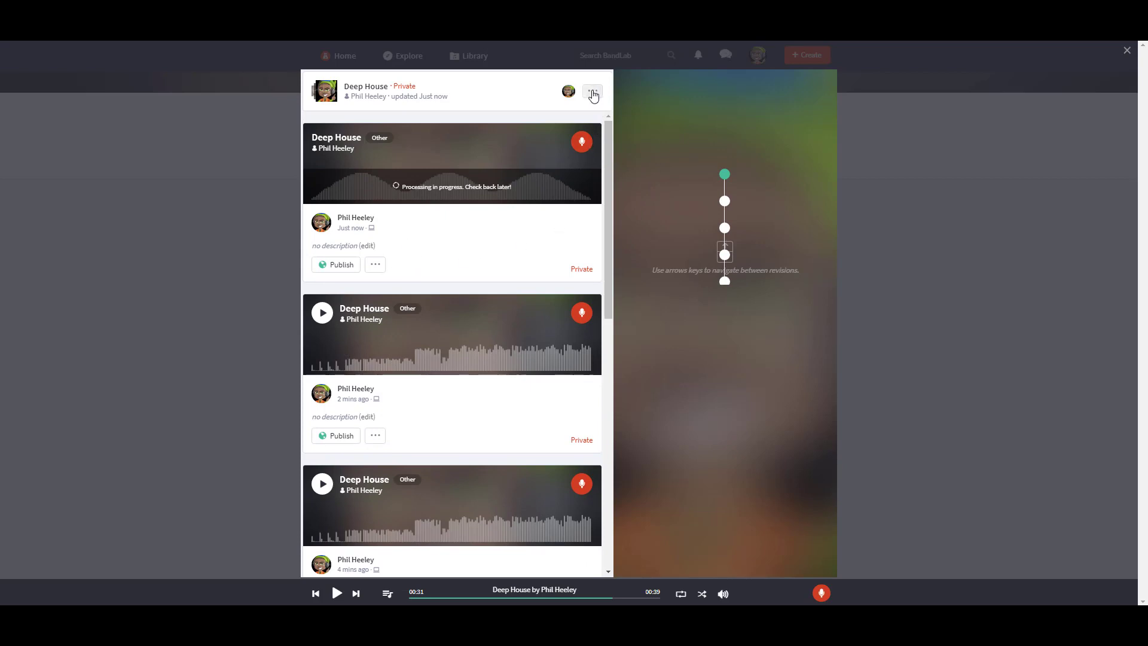
pyautogui.click(592, 91)
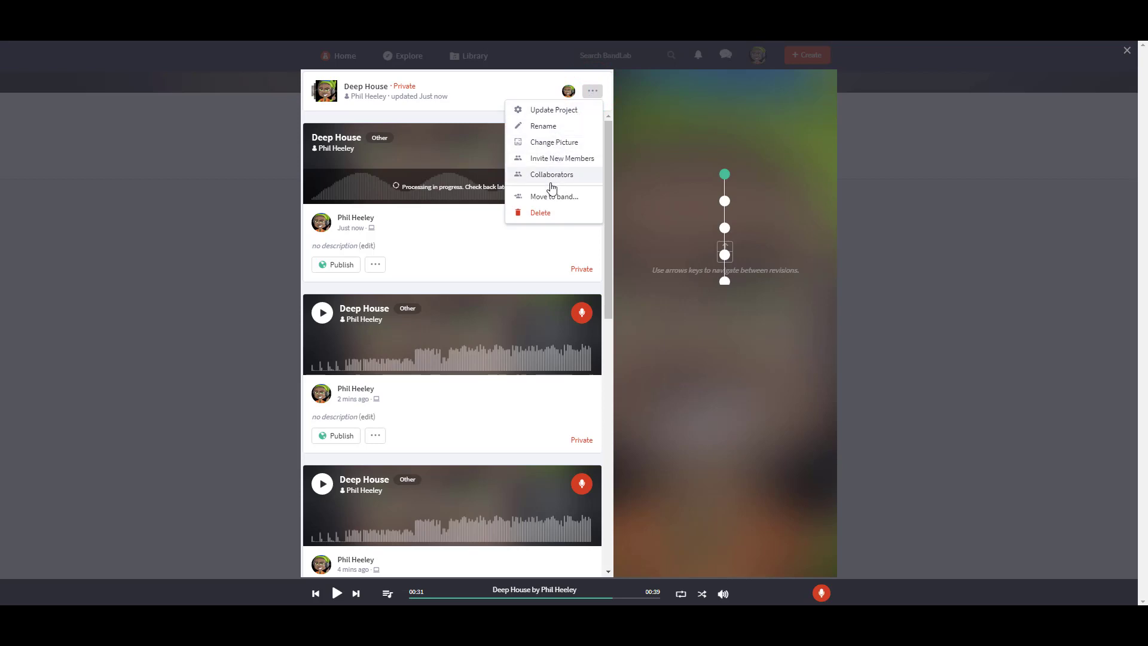
pyautogui.click(628, 102)
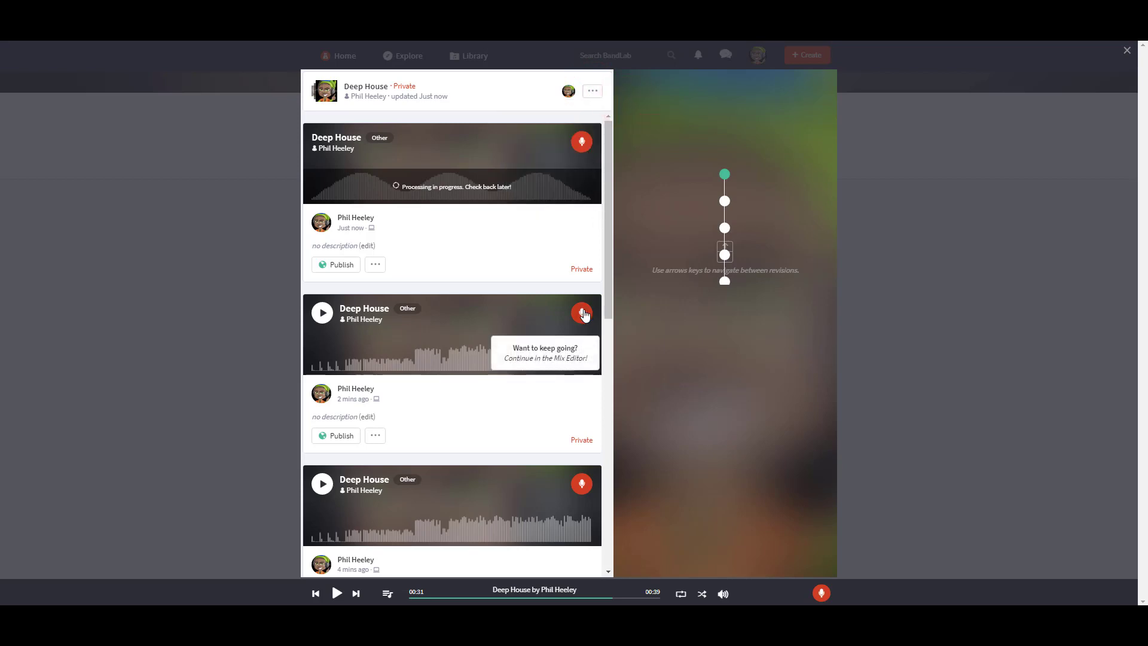
pyautogui.scroll(-8, 470, 351)
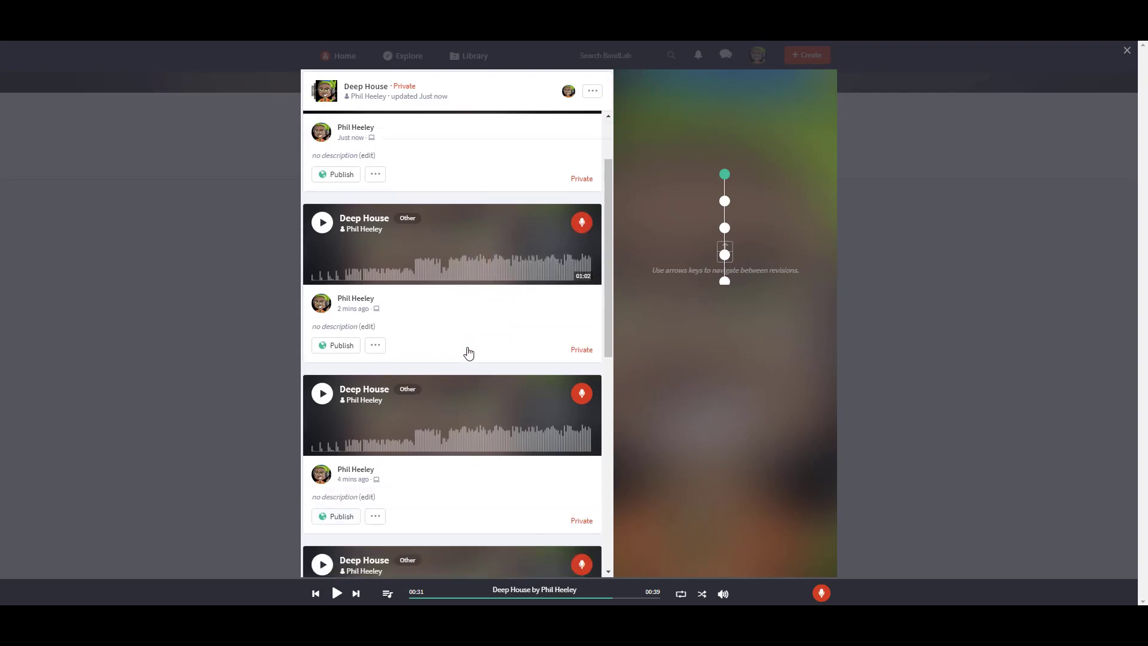
pyautogui.scroll(8, 478, 347)
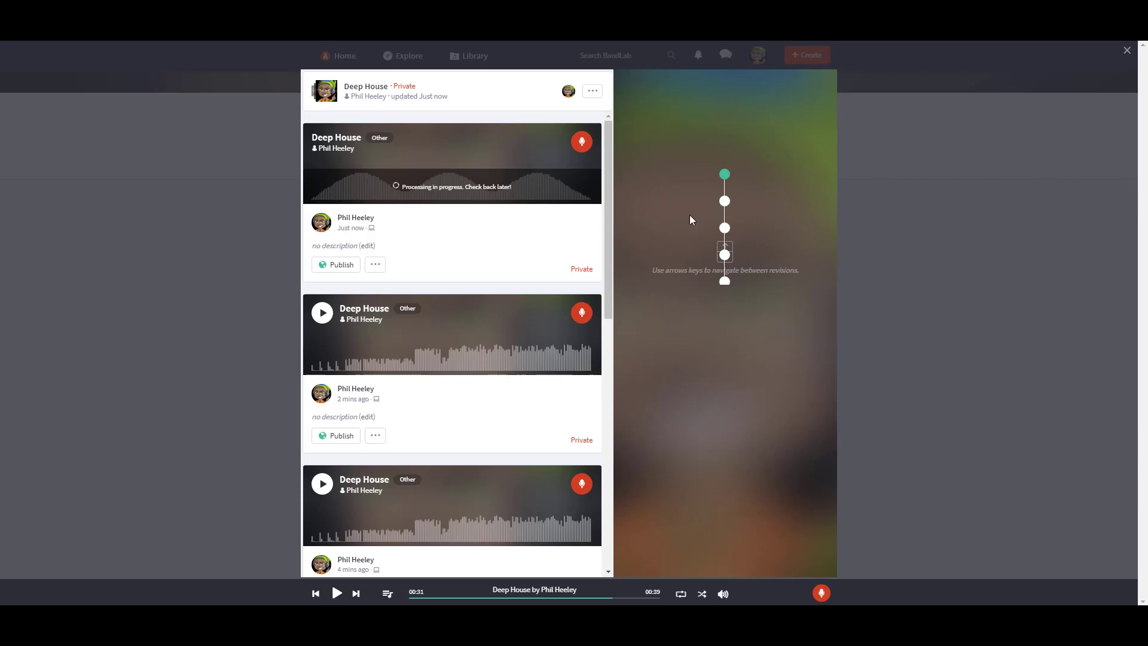
# - Play the first few seconds of the oldest Deep House revision and open that revision in the Mix Editor
pyautogui.moveTo(610, 195); pyautogui.dragTo(619, 167)
pyautogui.moveTo(610, 255); pyautogui.dragTo(494, 498)
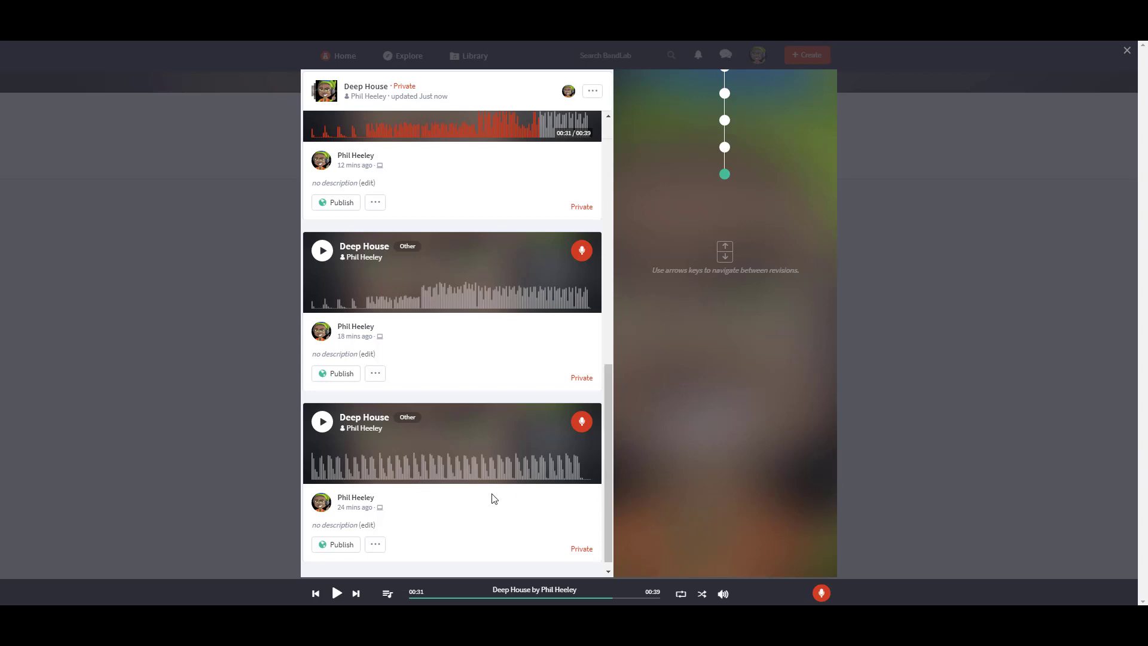
pyautogui.click(323, 432)
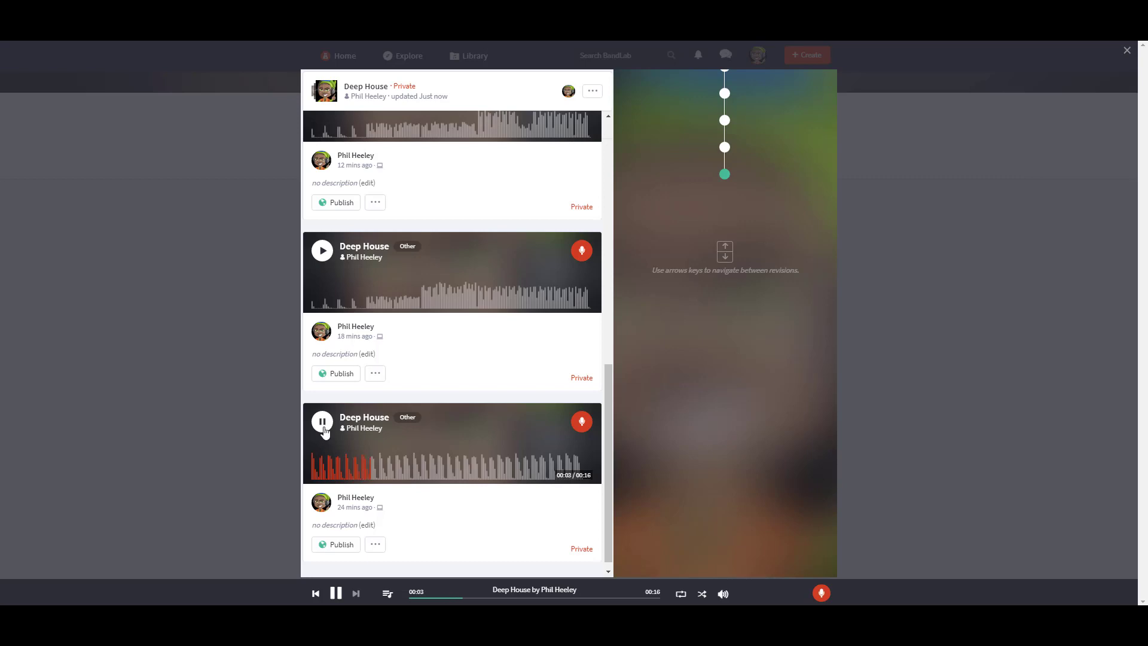
pyautogui.click(323, 427)
pyautogui.click(605, 373)
pyautogui.moveTo(605, 373)
pyautogui.mouseDown()
pyautogui.moveTo(617, 309)
pyautogui.moveTo(622, 378)
pyautogui.mouseUp()
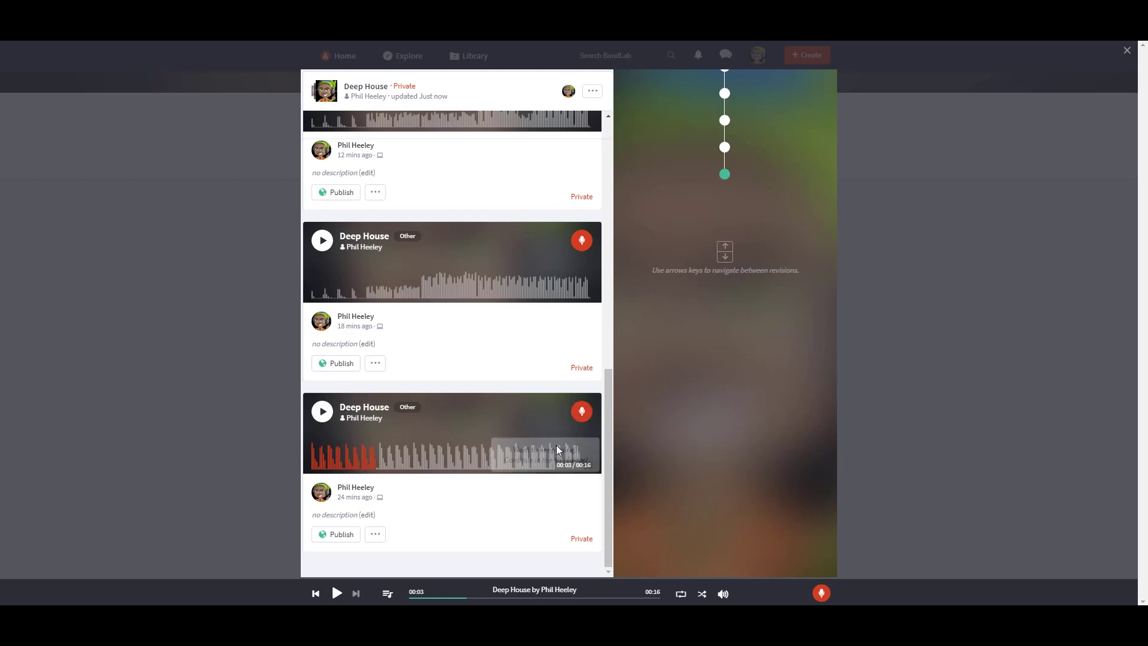
pyautogui.click(578, 419)
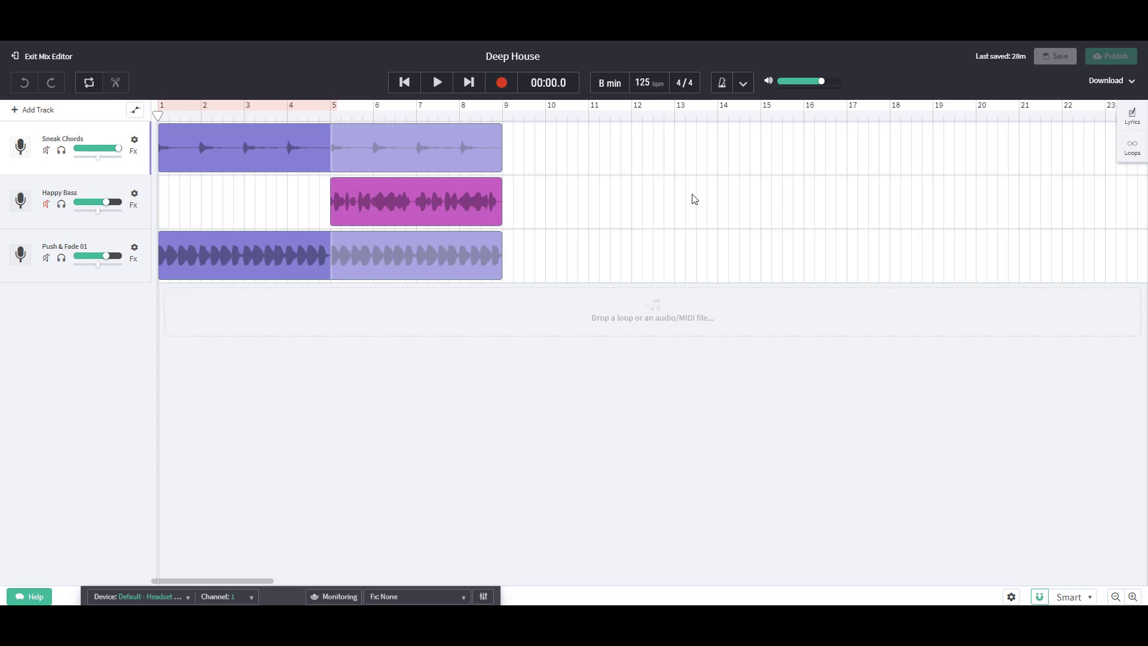
# - Audition the Riser - Verse and Siren Echo Riser loops and place Siren Echo Riser on a new track from bar 5 to bar 9
pyautogui.click(1131, 155)
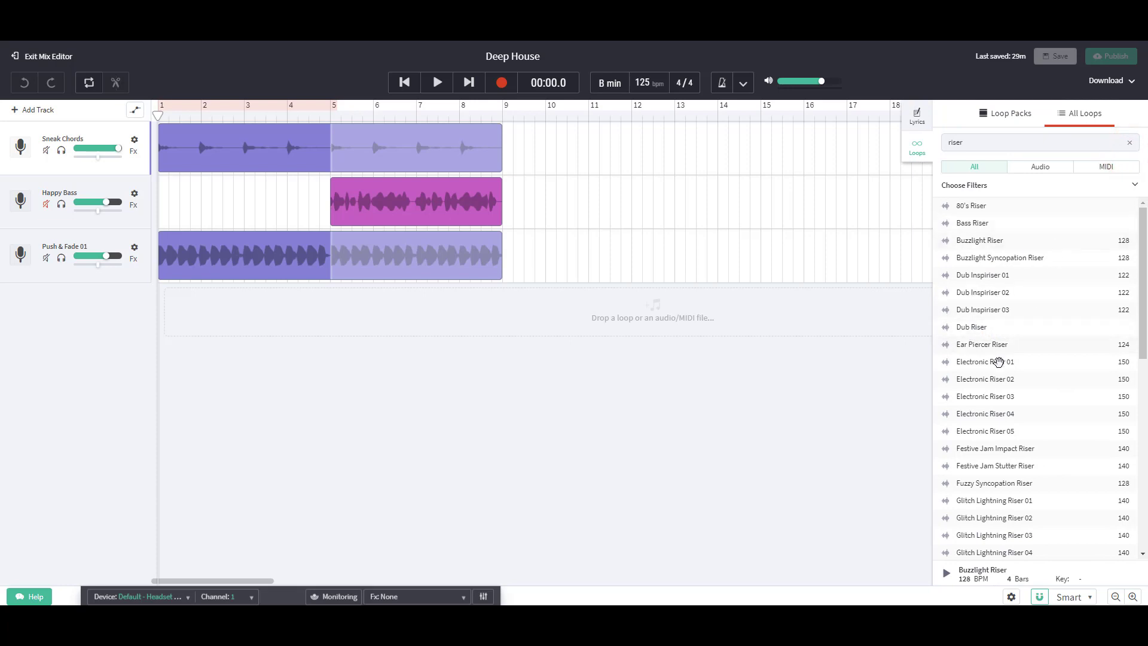
pyautogui.scroll(-5, 1000, 362)
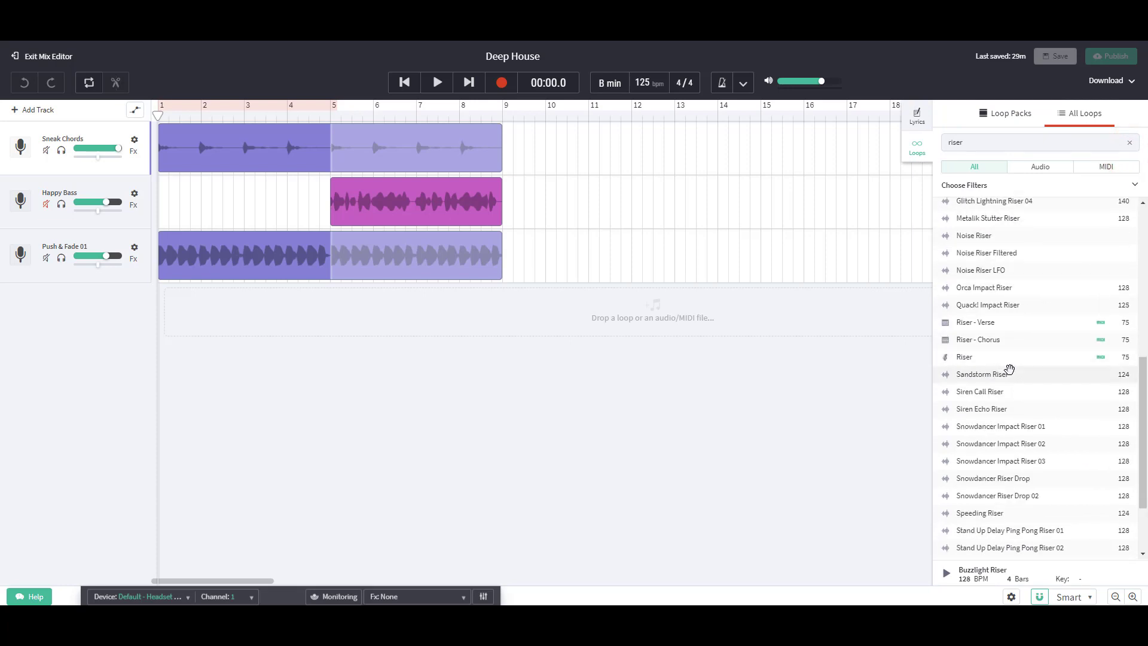
pyautogui.click(993, 324)
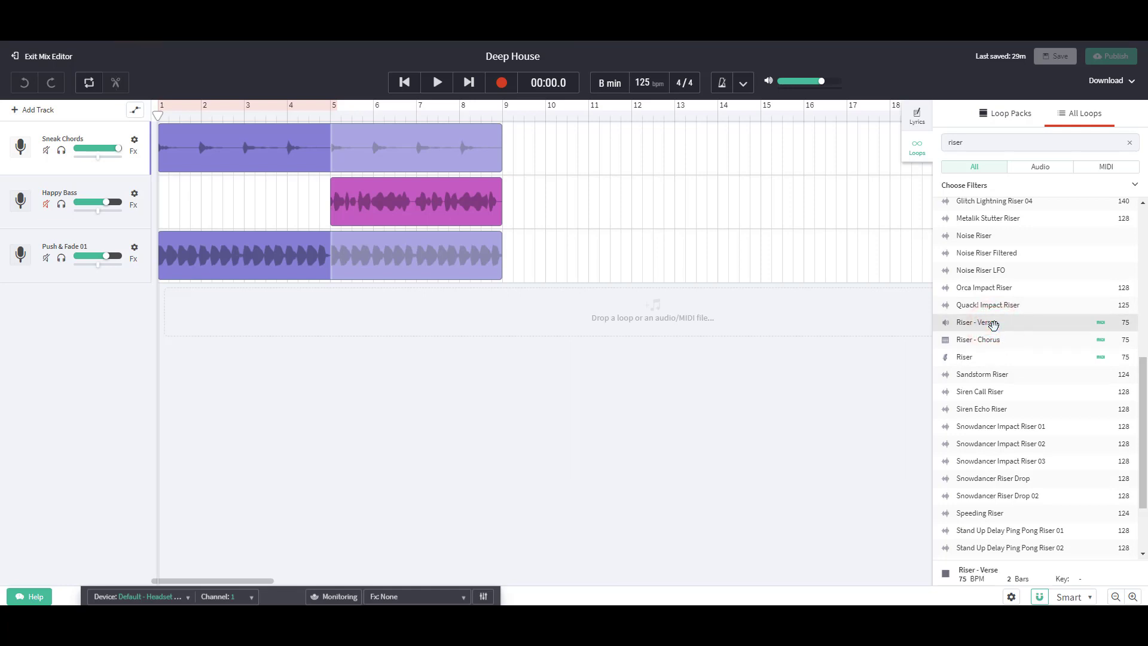
pyautogui.scroll(-2, 993, 324)
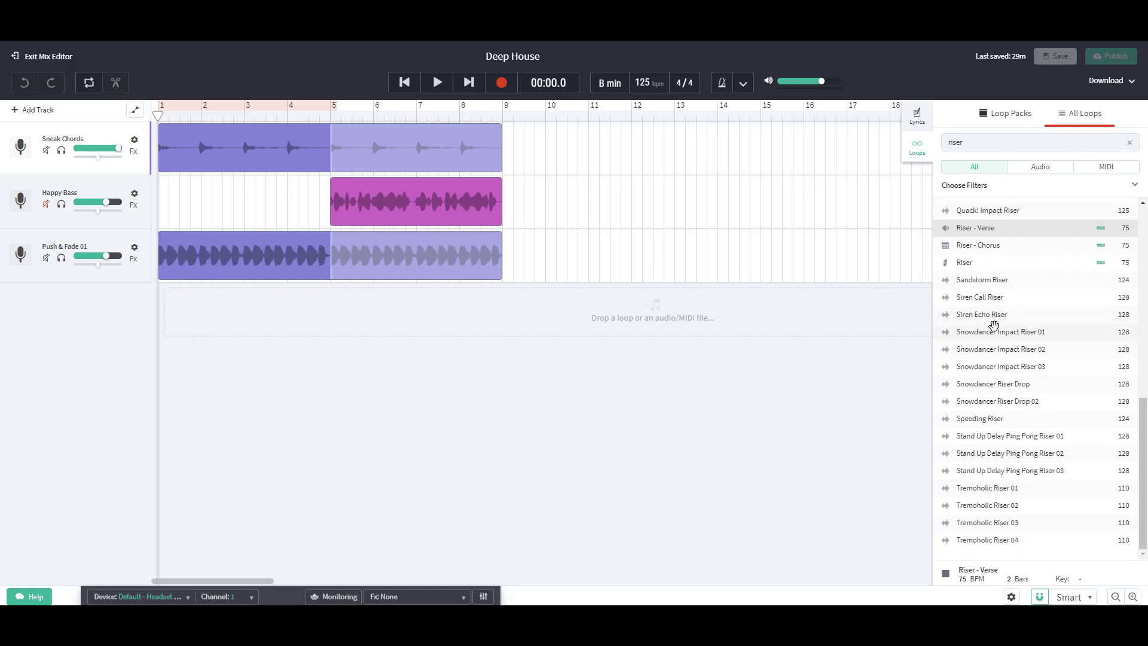
pyautogui.click(994, 314)
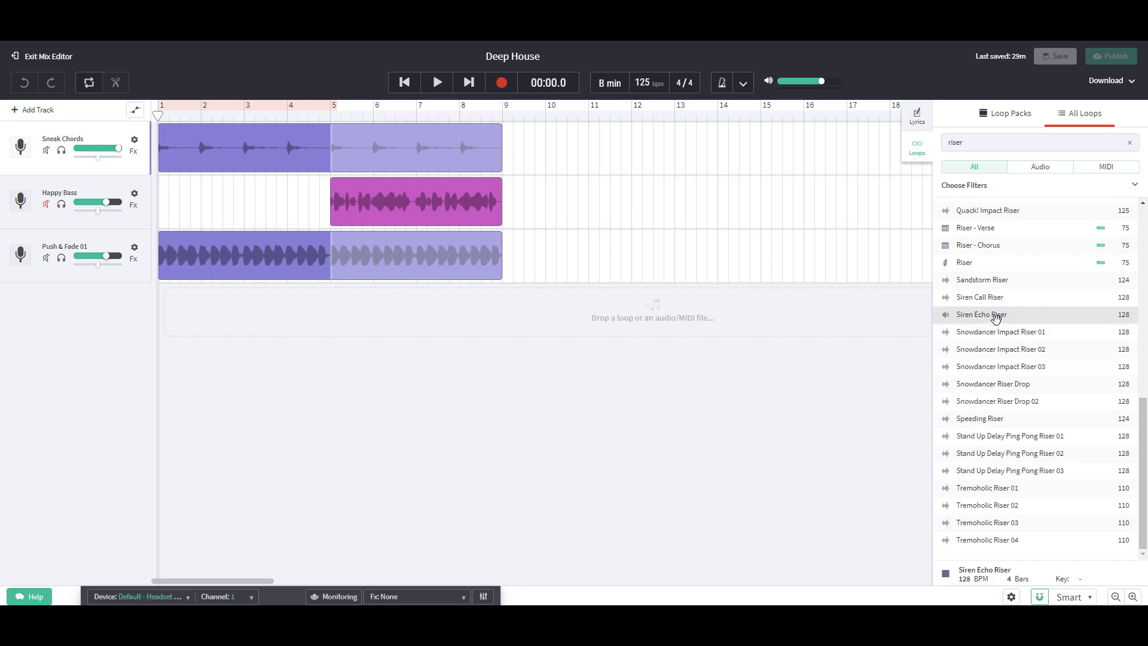
pyautogui.moveTo(1000, 319); pyautogui.dragTo(361, 315)
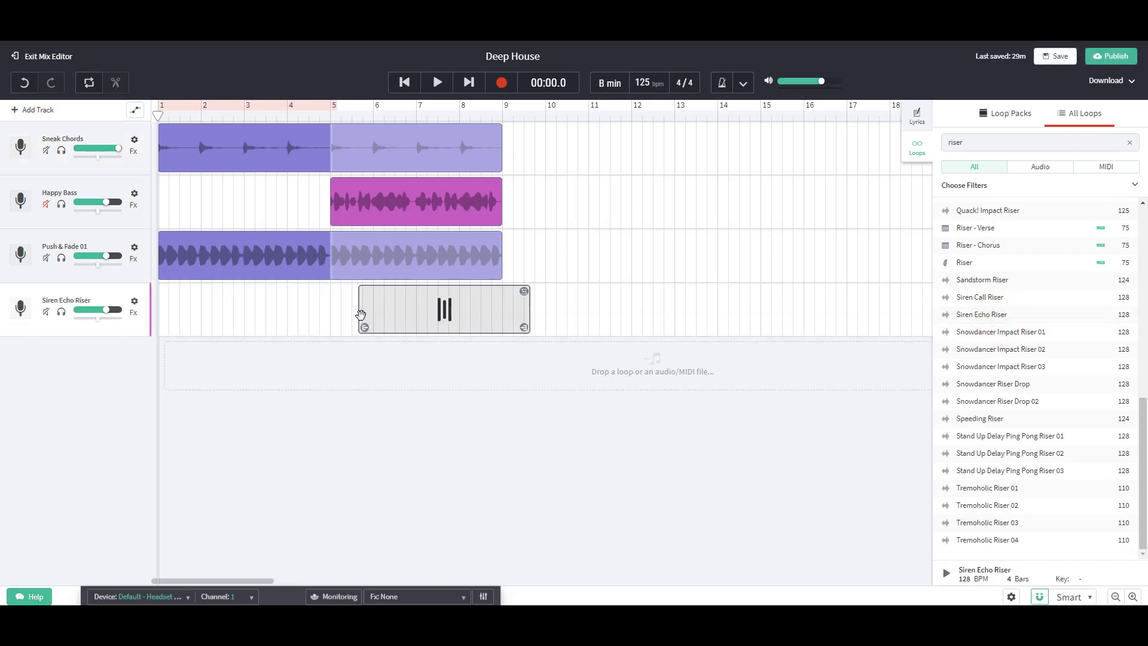
pyautogui.moveTo(488, 307); pyautogui.dragTo(469, 307)
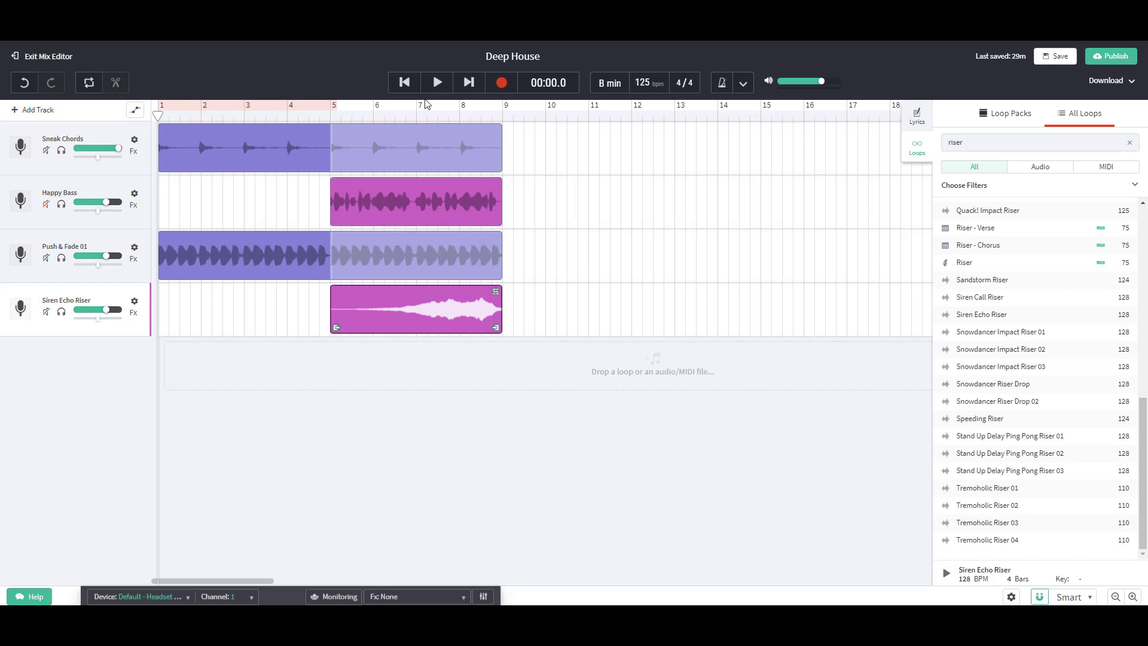
# - Play the arrangement from the start through the end of the Siren Echo Riser clip and pause playback
pyautogui.click(405, 83)
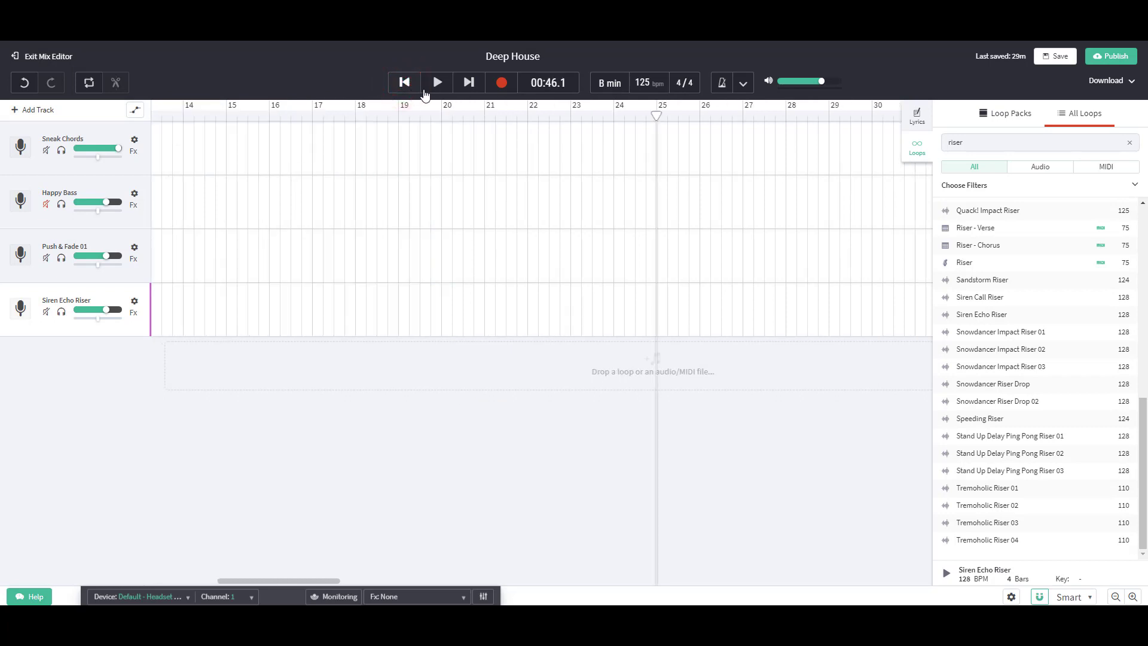
pyautogui.click(435, 84)
pyautogui.click(404, 83)
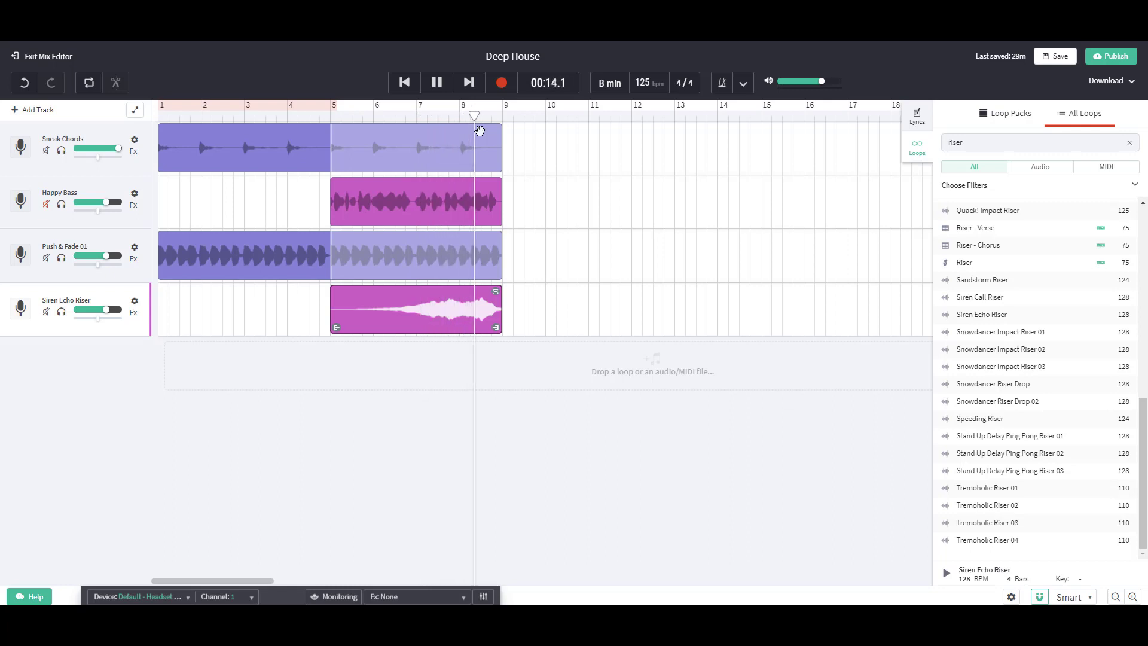
pyautogui.click(437, 82)
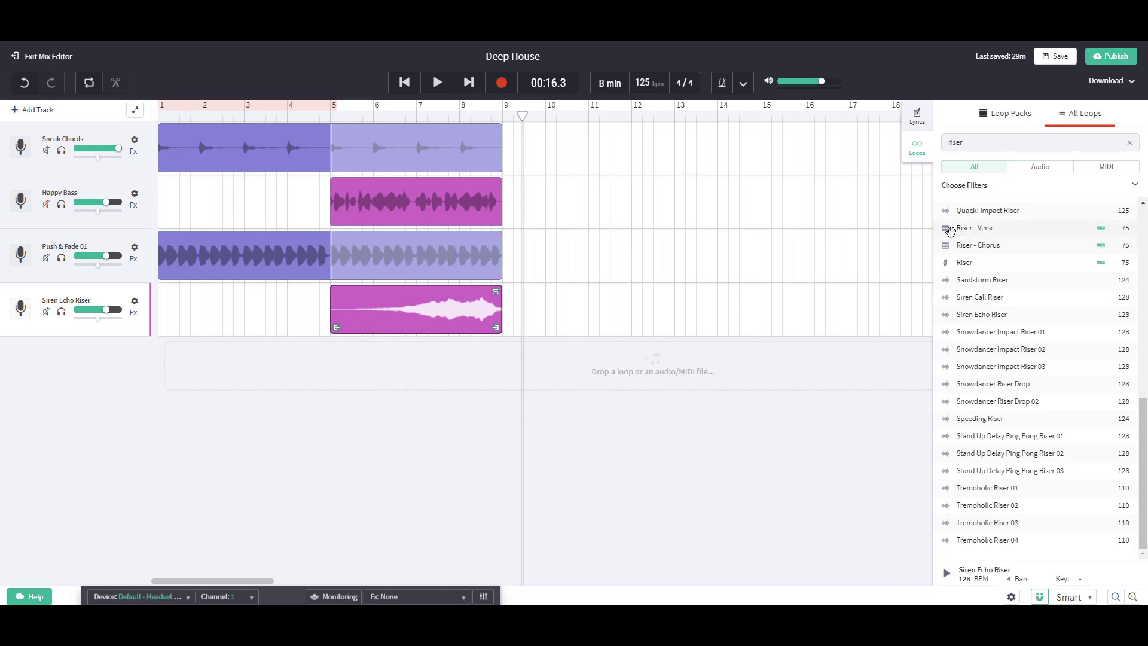
# - Write "Siren echo riser" in the project's lyrics/notes and save the changes as a revision
pyautogui.click(927, 117)
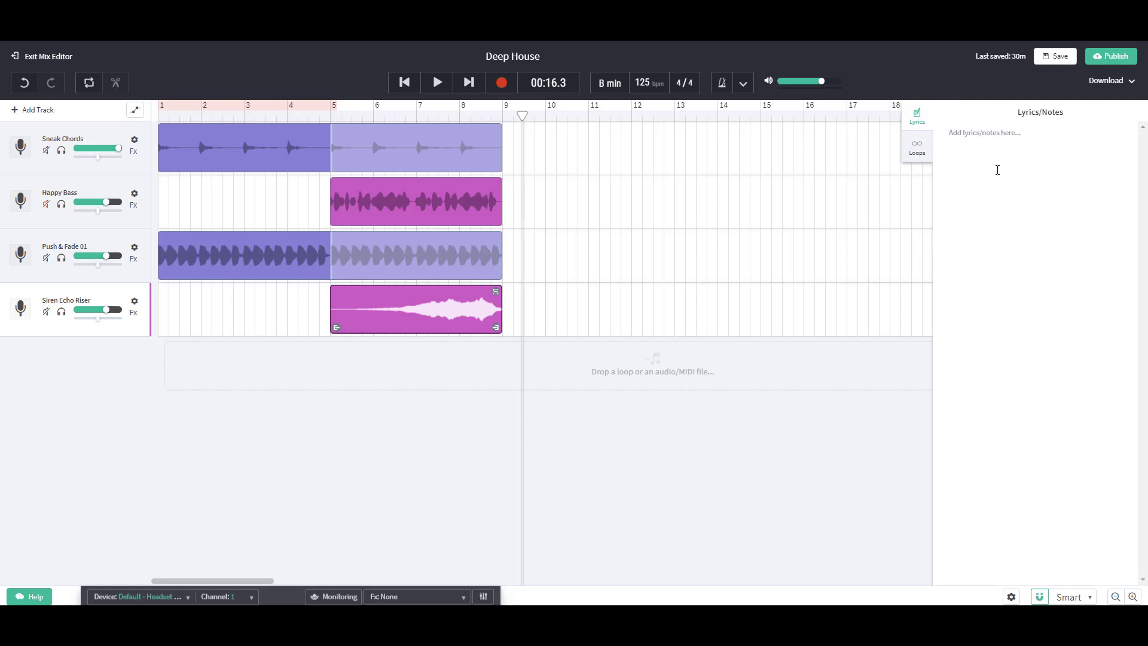
pyautogui.click(962, 134)
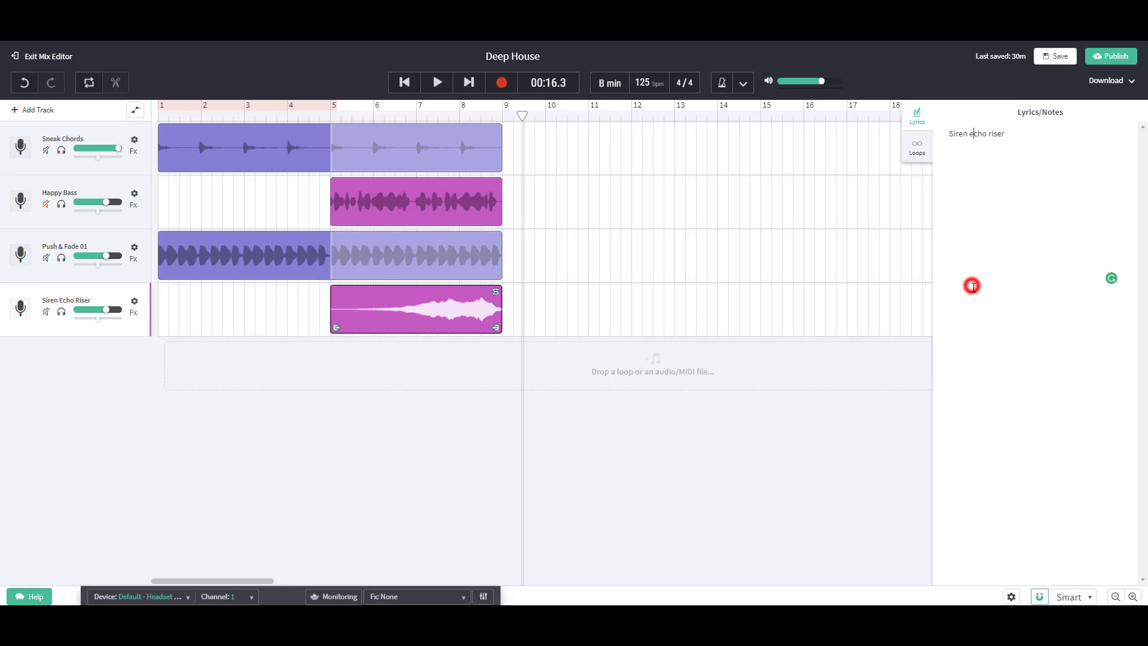
pyautogui.click(1051, 56)
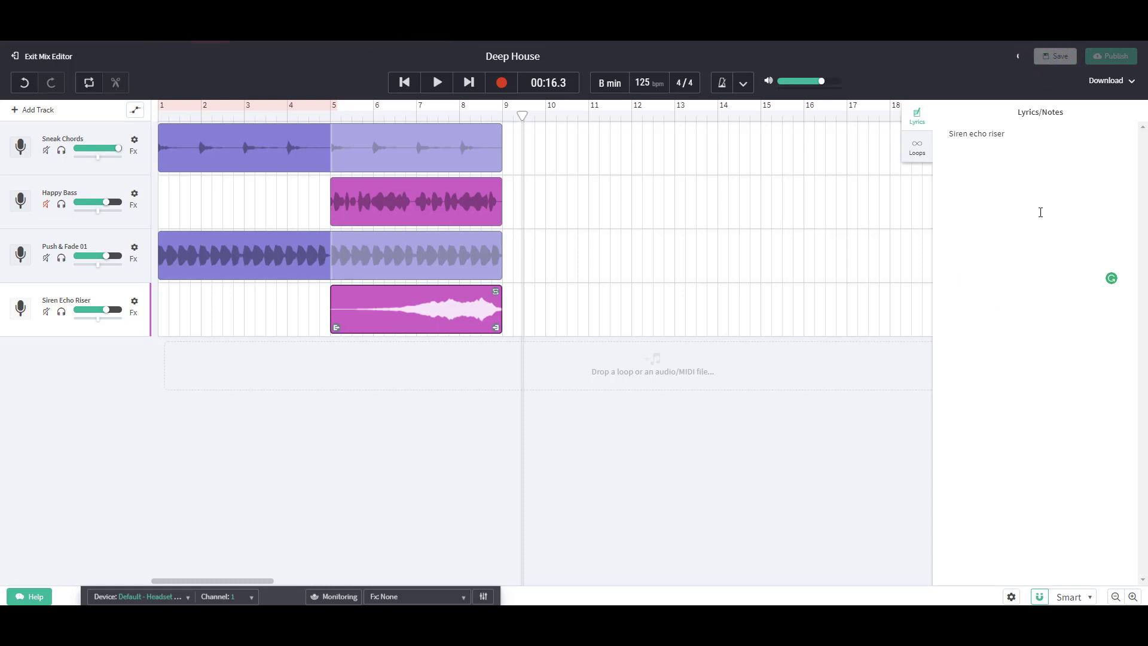
# - Open the saved revision's page and examine the project history, including how the revision timeline branches
pyautogui.click(129, 592)
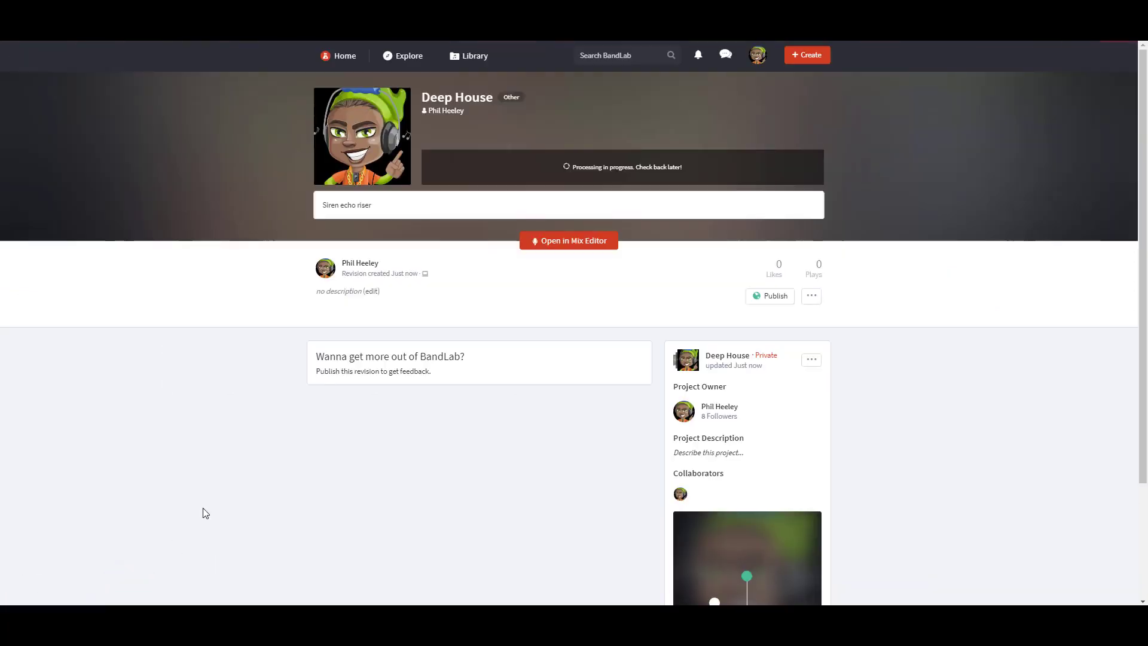
pyautogui.scroll(-3, 952, 480)
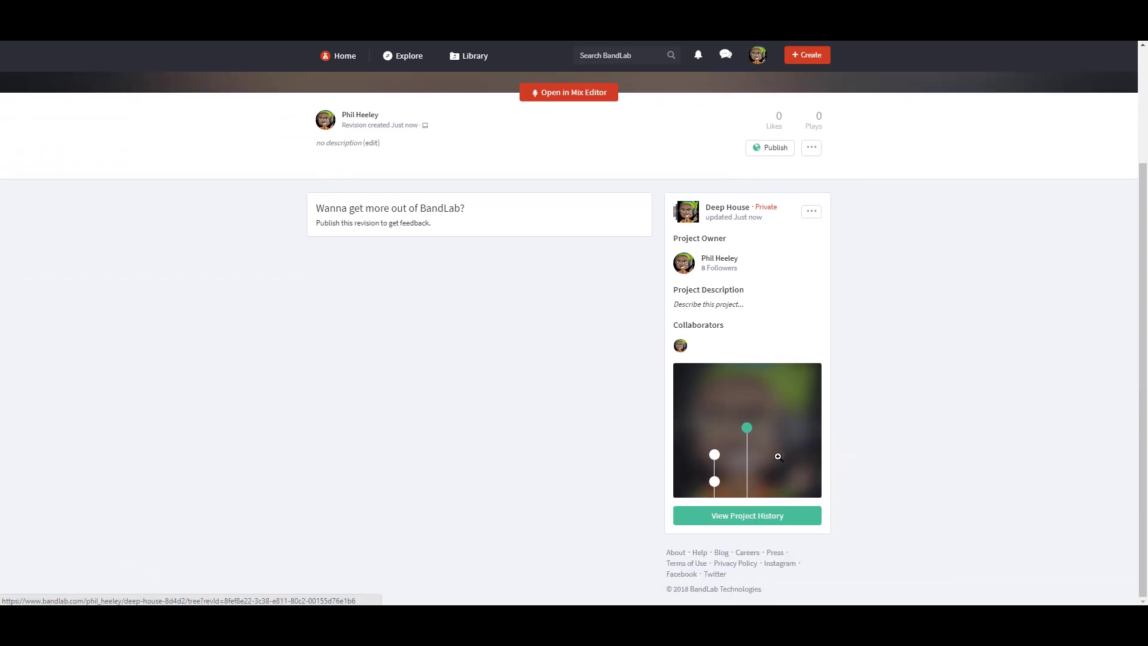
pyautogui.click(789, 518)
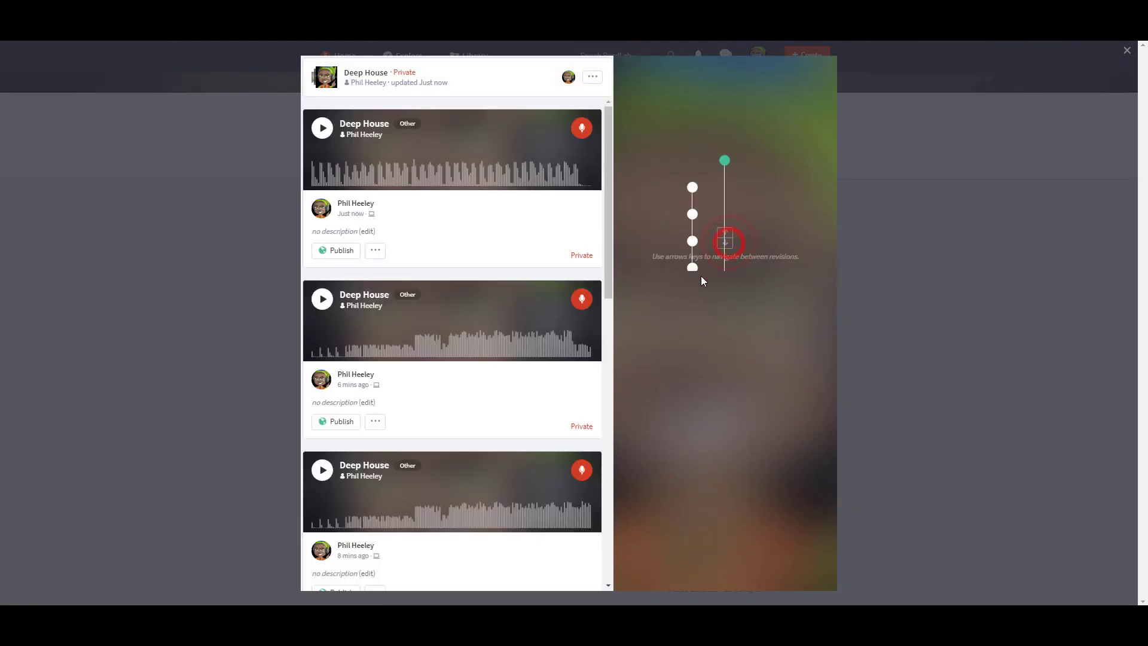
pyautogui.scroll(-6, 526, 349)
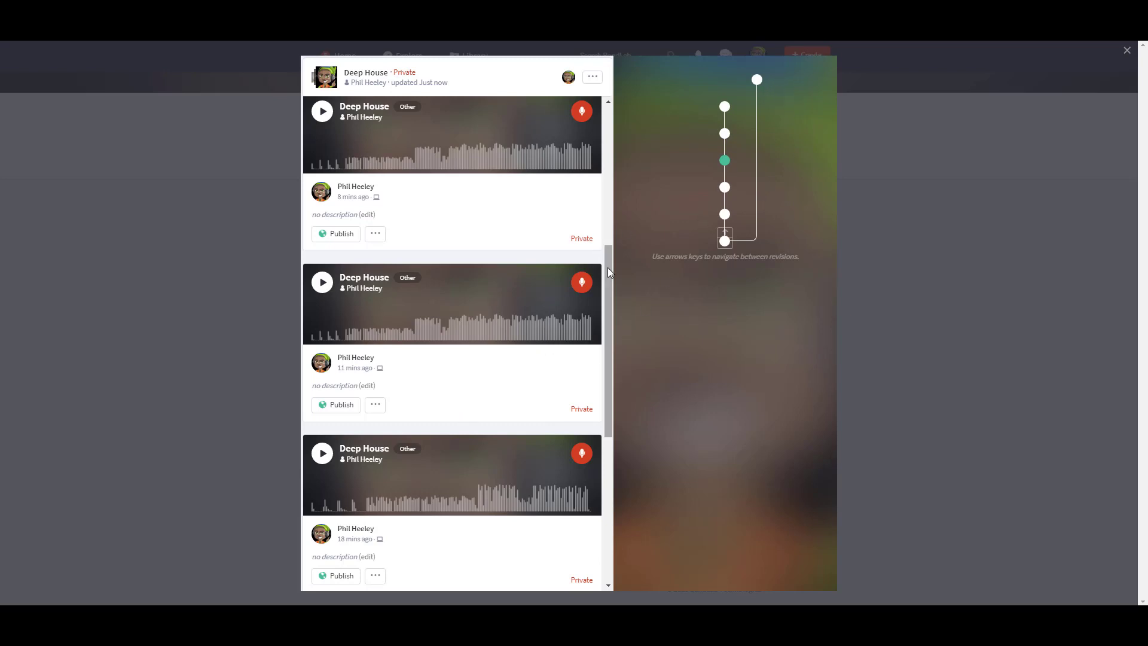
pyautogui.moveTo(608, 275); pyautogui.dragTo(615, 123)
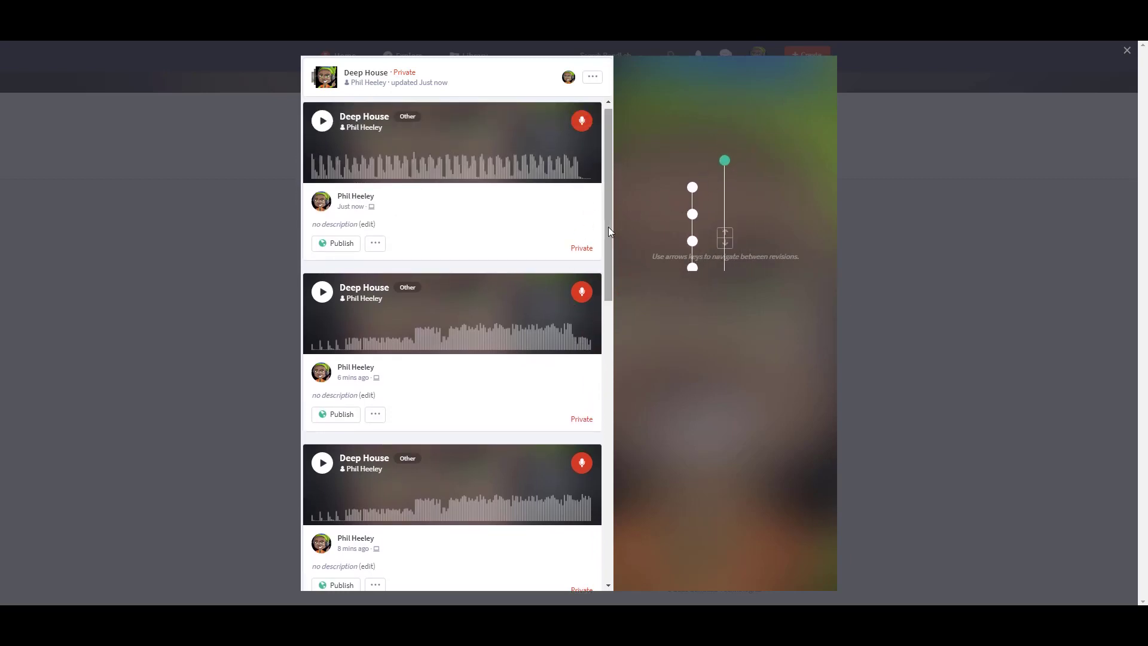
pyautogui.moveTo(607, 225); pyautogui.dragTo(608, 218)
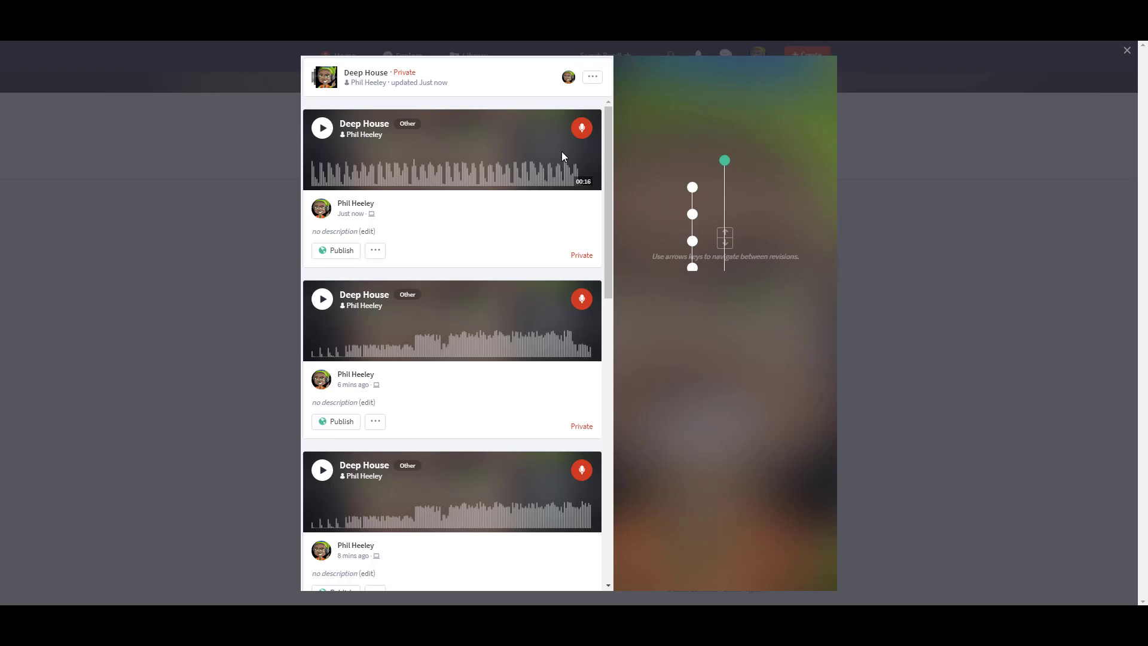
# - Open the second-newest Deep House revision in the Mix Editor and view its lyrics/notes along with the arrangement from bar 21 onward
pyautogui.click(580, 302)
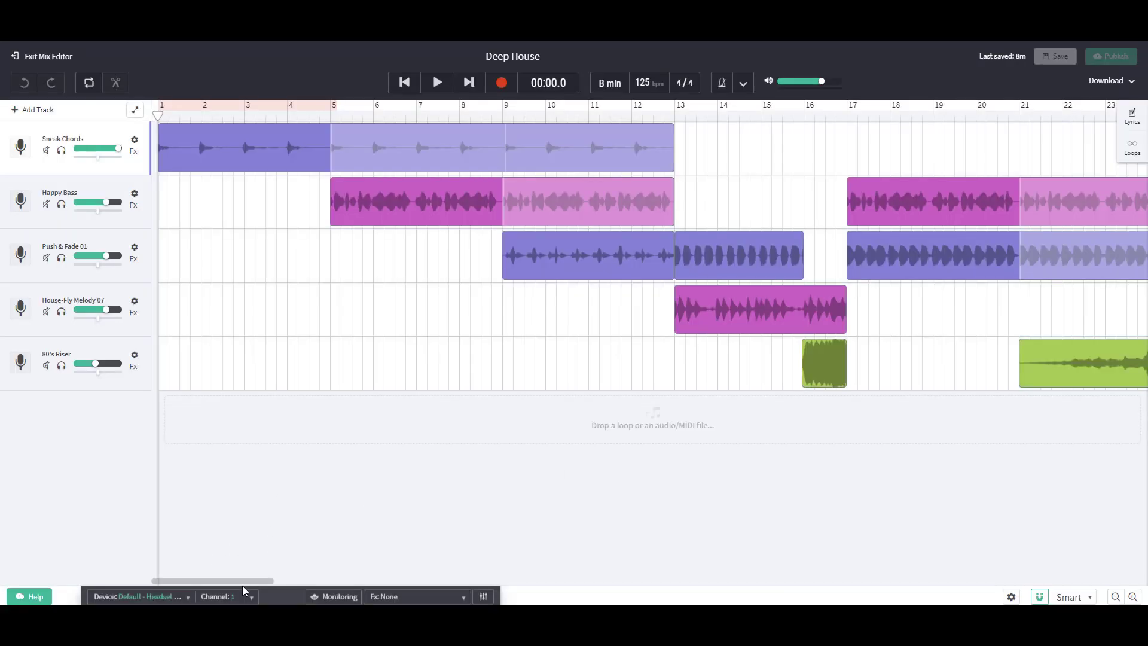
pyautogui.moveTo(242, 582); pyautogui.dragTo(352, 580)
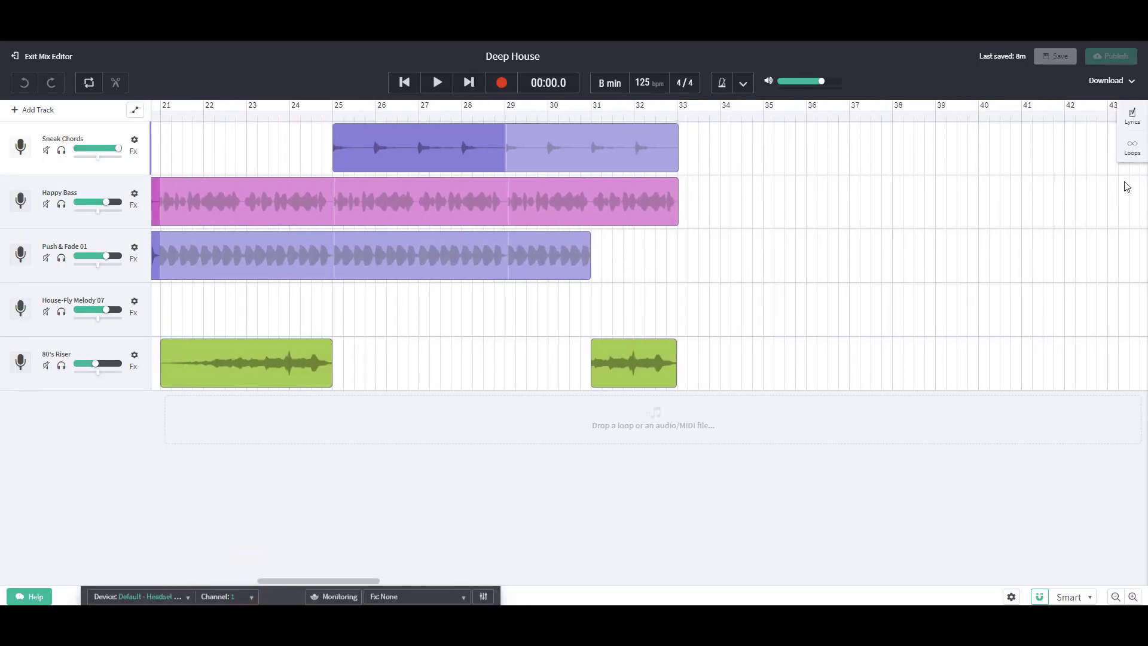
pyautogui.click(1134, 121)
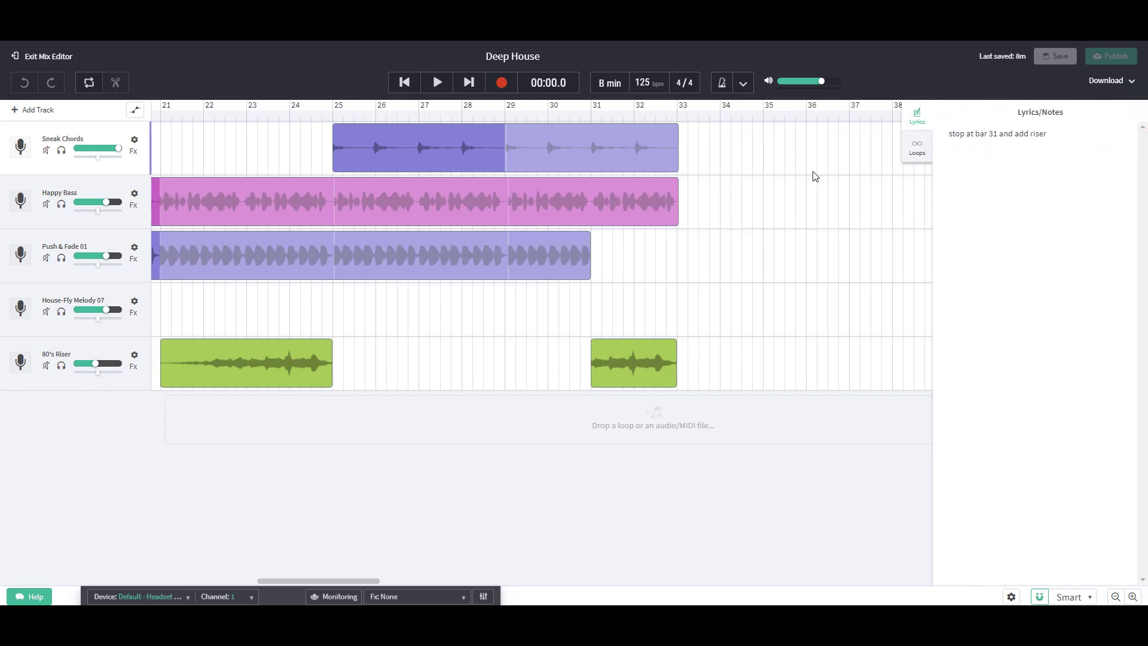
# - Audition the Siren Call Riser and Siren Echo Riser loops and place Siren Echo Riser on the 80's Riser track at bar 25
pyautogui.click(926, 152)
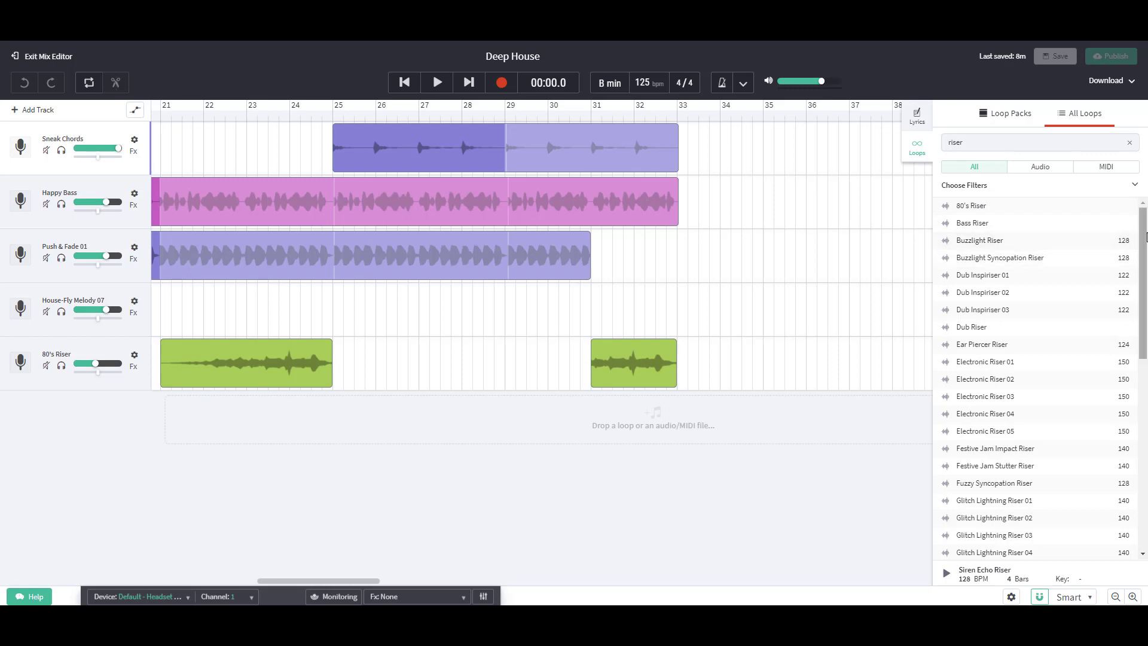
pyautogui.moveTo(1143, 238); pyautogui.dragTo(1144, 390)
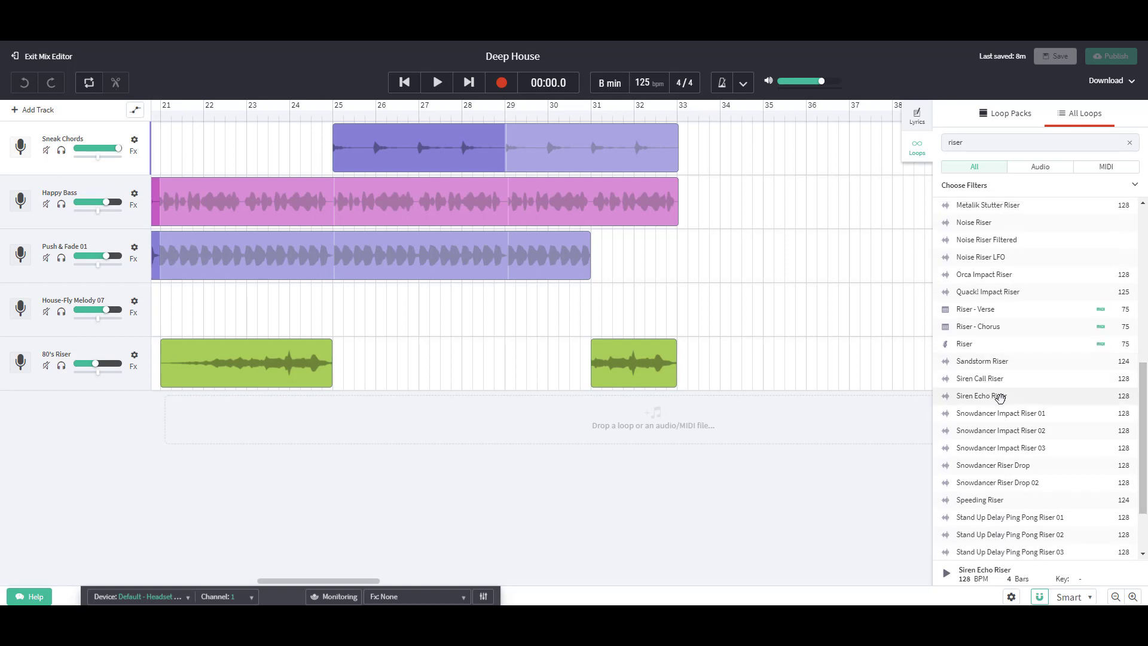
pyautogui.click(983, 385)
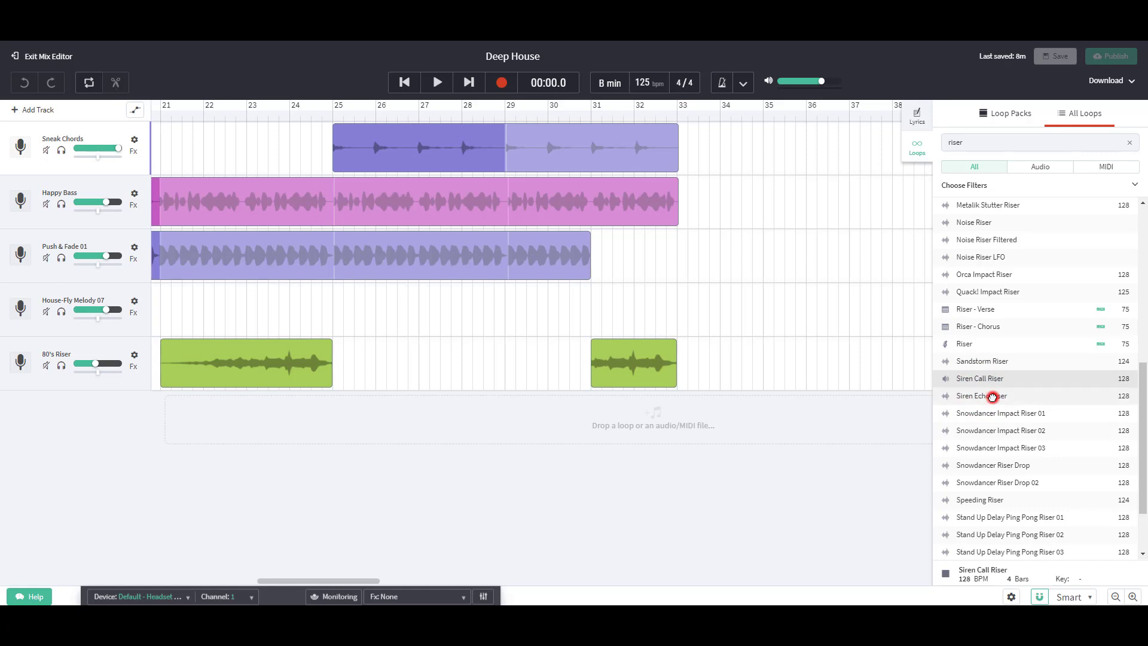
pyautogui.click(993, 398)
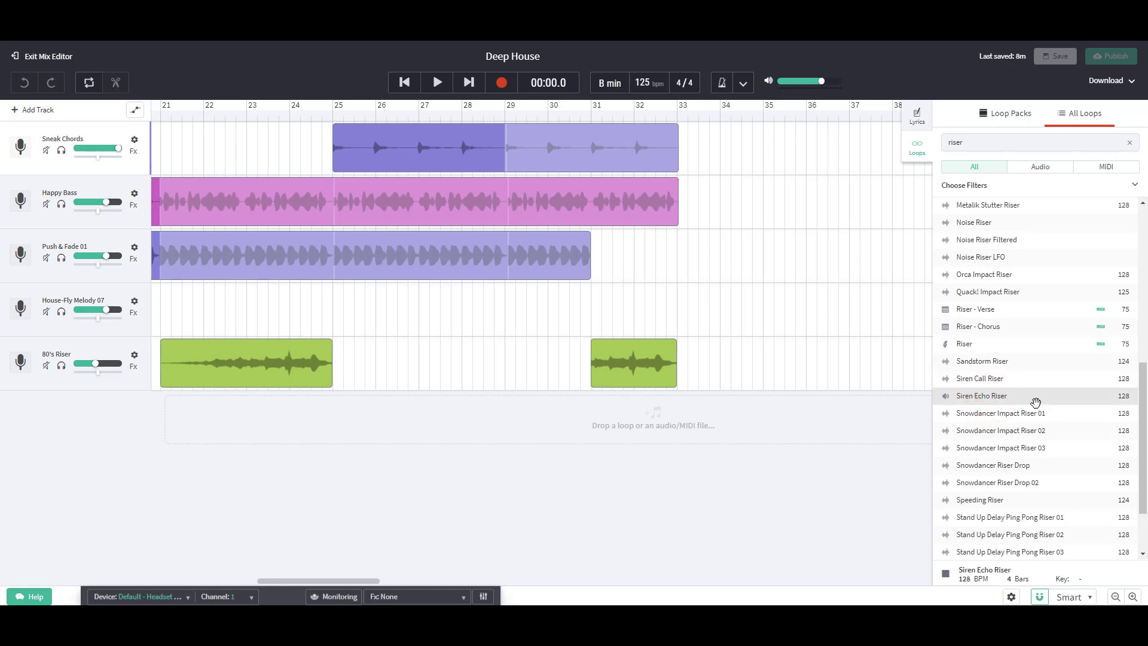
pyautogui.click(983, 399)
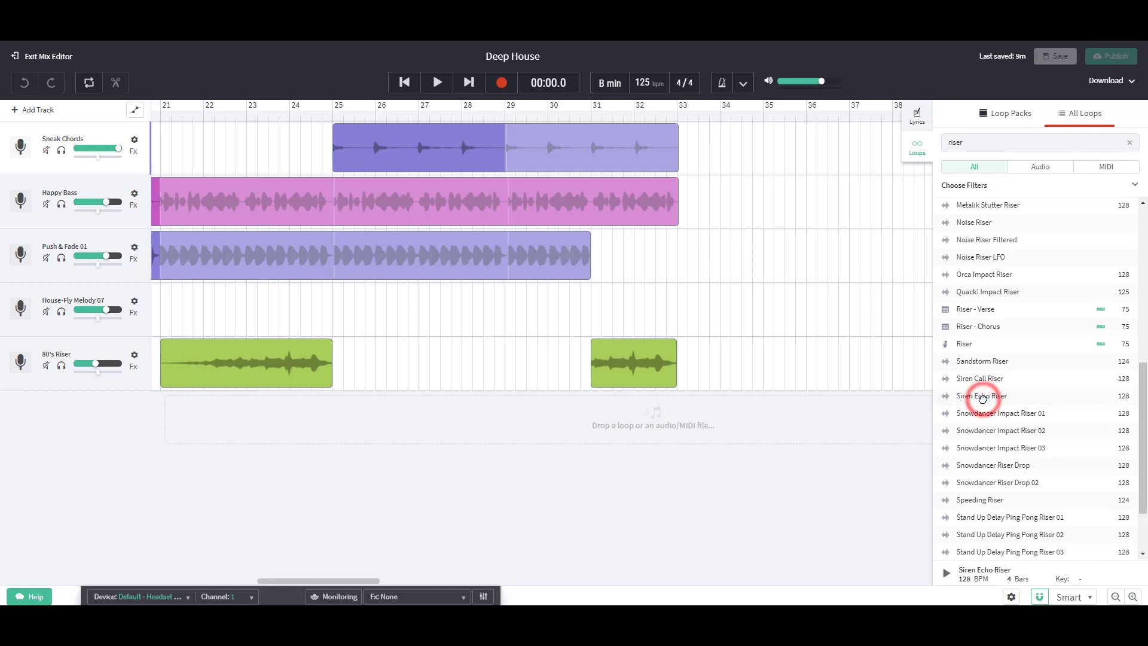
pyautogui.moveTo(342, 580)
pyautogui.mouseDown()
pyautogui.moveTo(264, 583)
pyautogui.moveTo(338, 581)
pyautogui.mouseUp()
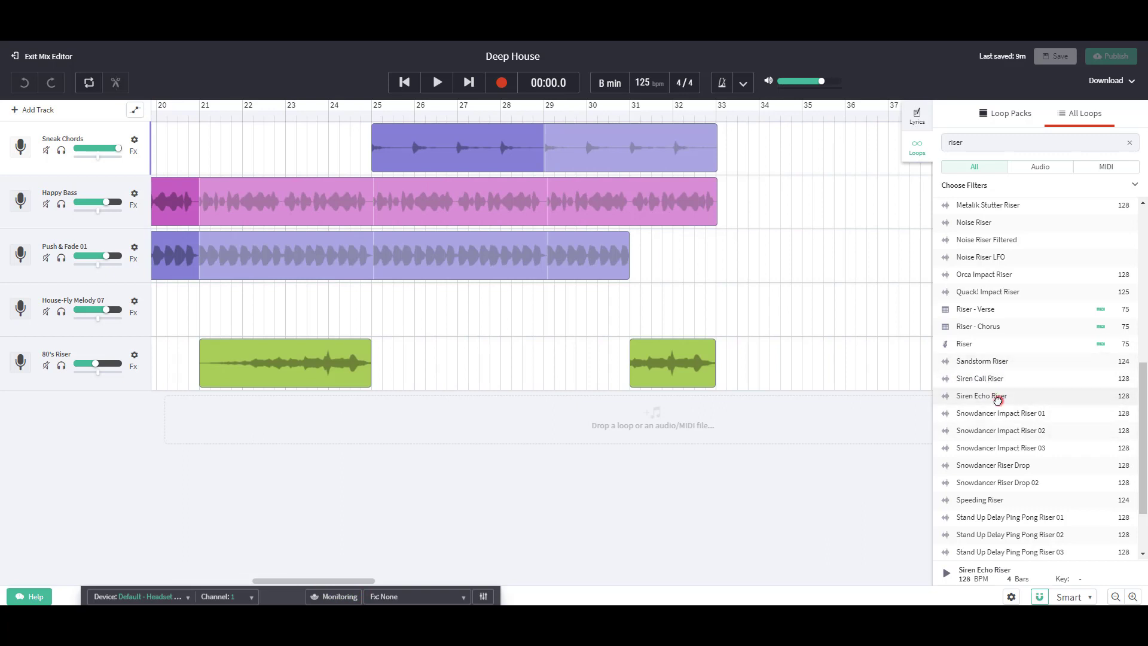
pyautogui.moveTo(996, 399); pyautogui.dragTo(377, 347)
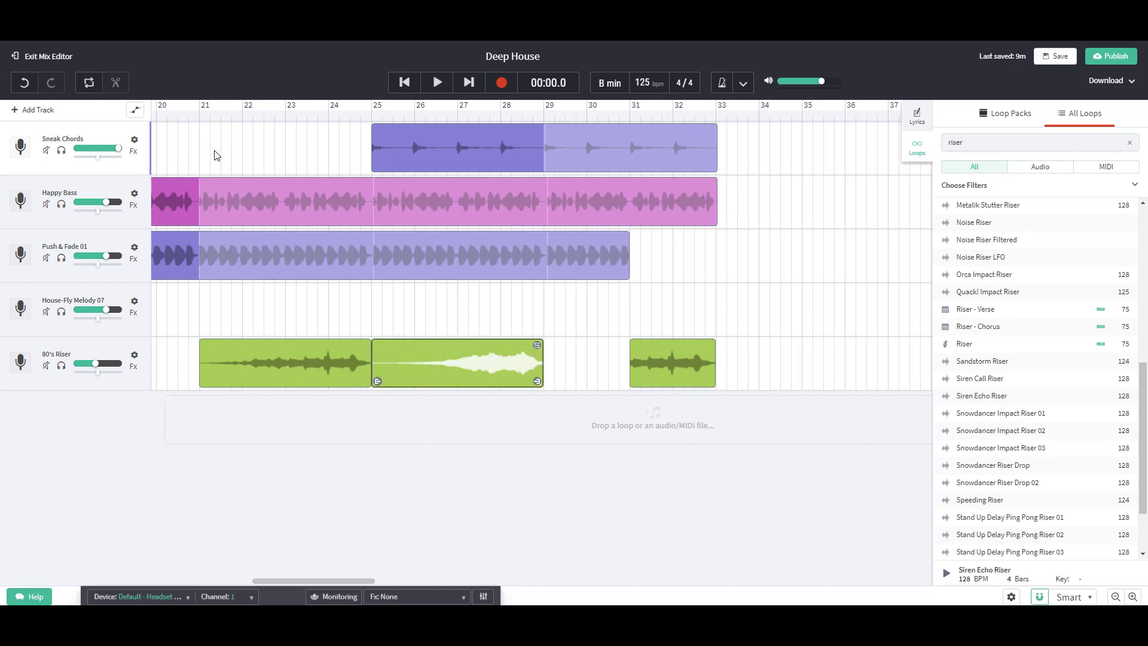
# - Play the arrangement from bar 17 to just past bar 33 with the loop browser hidden, and save the project as a revision
pyautogui.moveTo(313, 581); pyautogui.dragTo(281, 582)
pyautogui.click(292, 116)
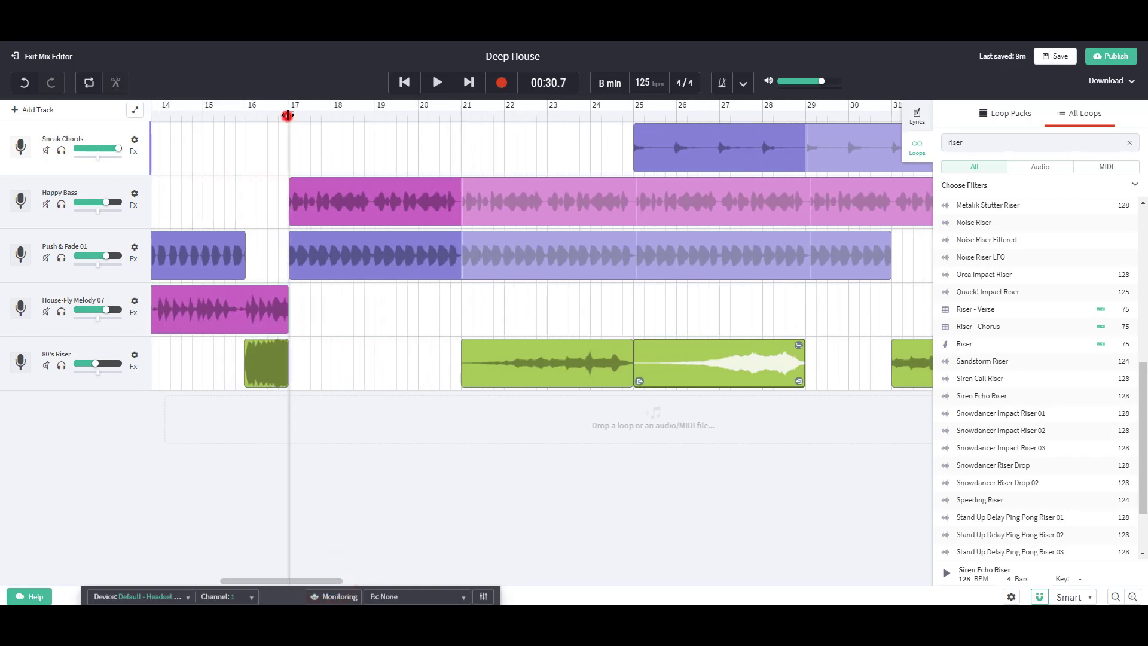
pyautogui.click(437, 82)
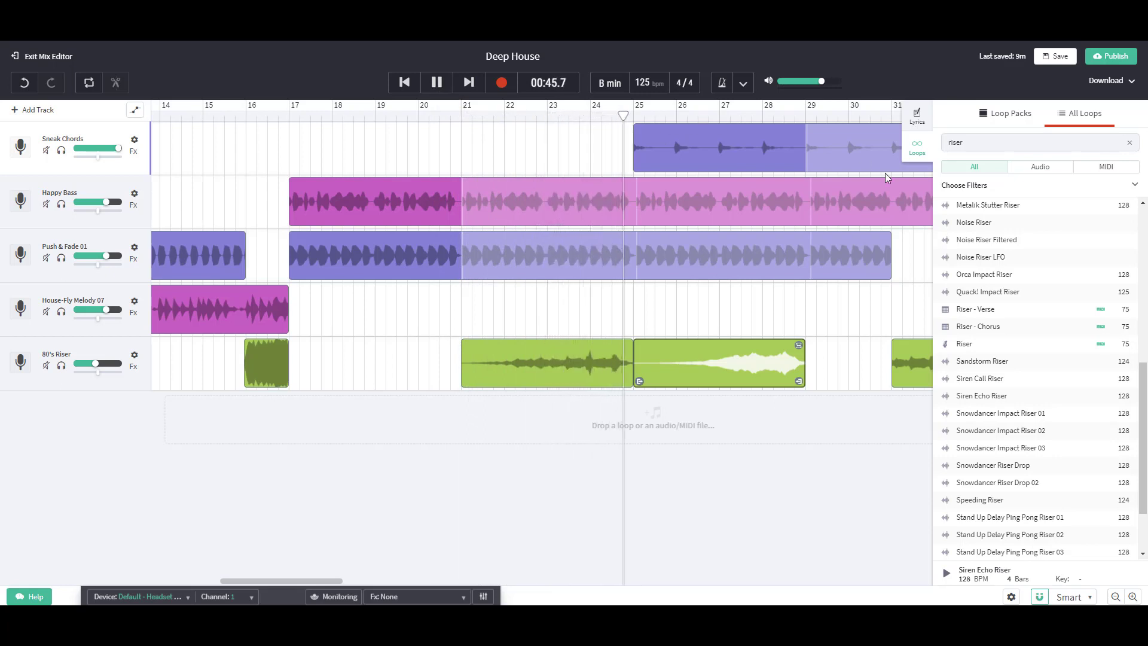
pyautogui.click(916, 149)
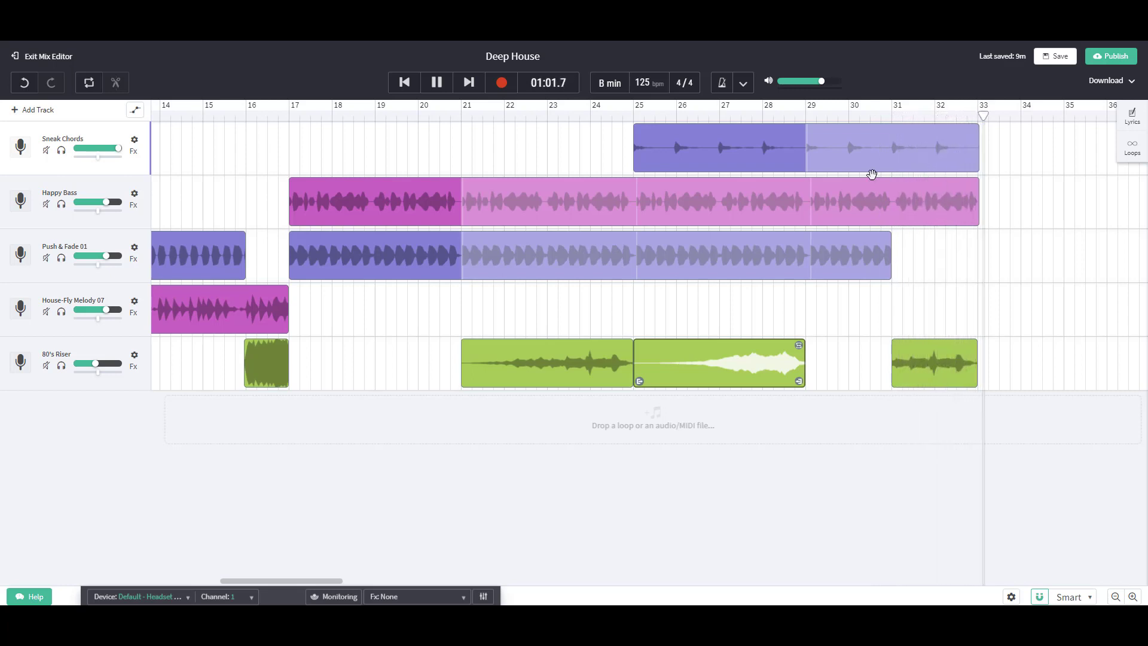
pyautogui.click(436, 83)
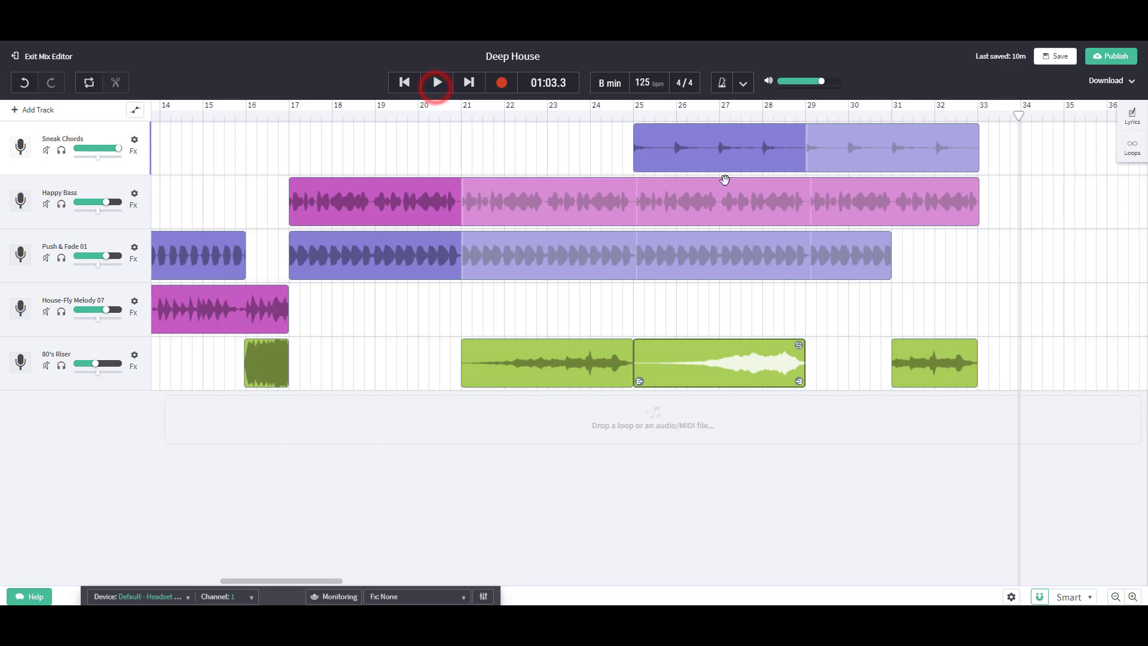
pyautogui.click(1054, 59)
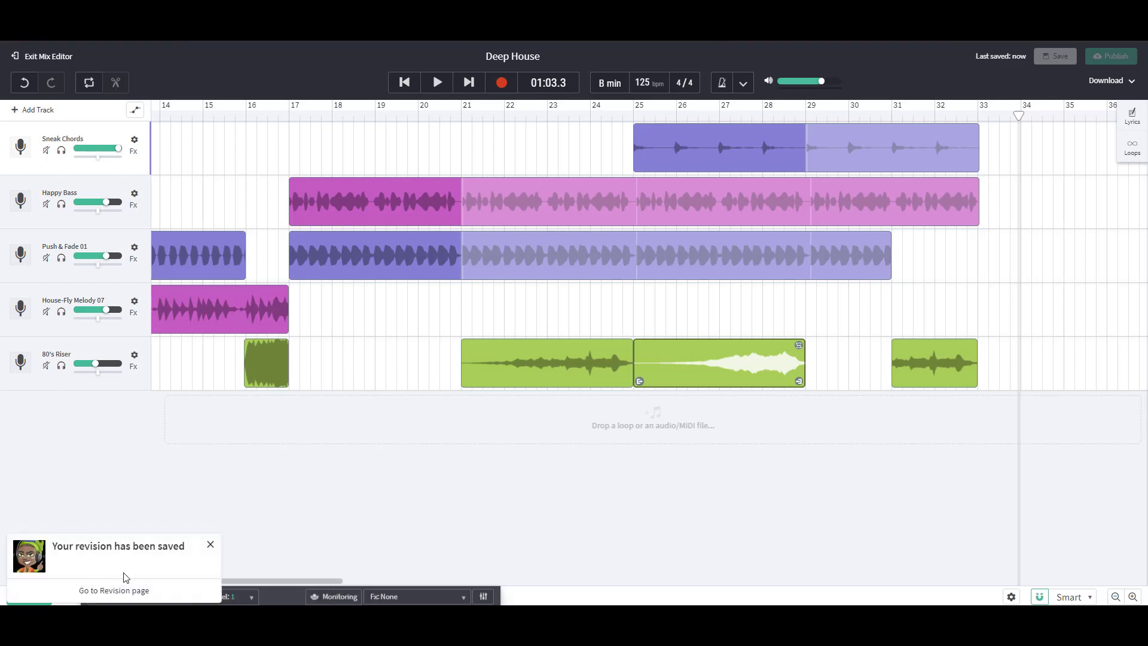
# - Open the new revision's page and inspect the older revisions and the branch point in the project history timeline
pyautogui.click(98, 594)
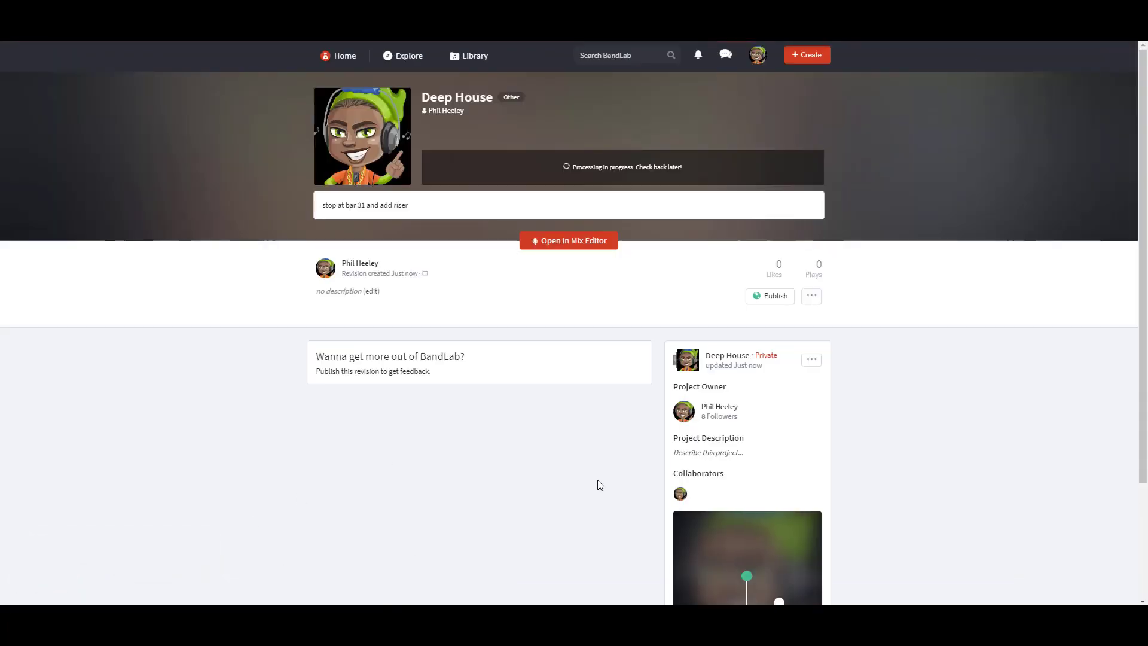
pyautogui.scroll(-3, 943, 430)
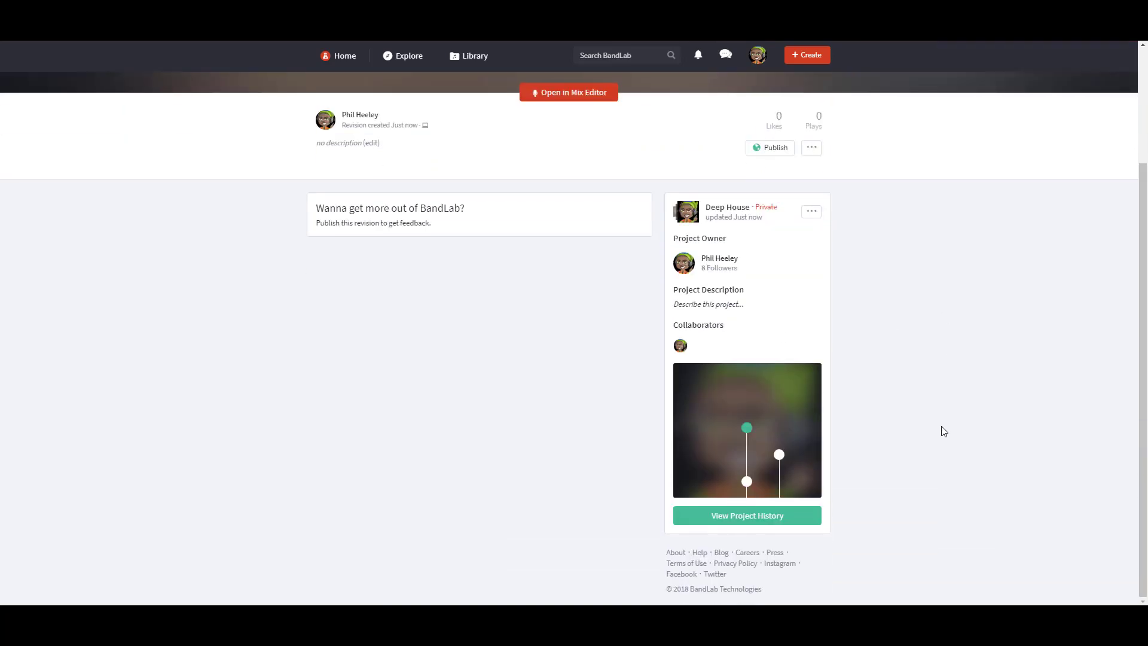
pyautogui.click(752, 518)
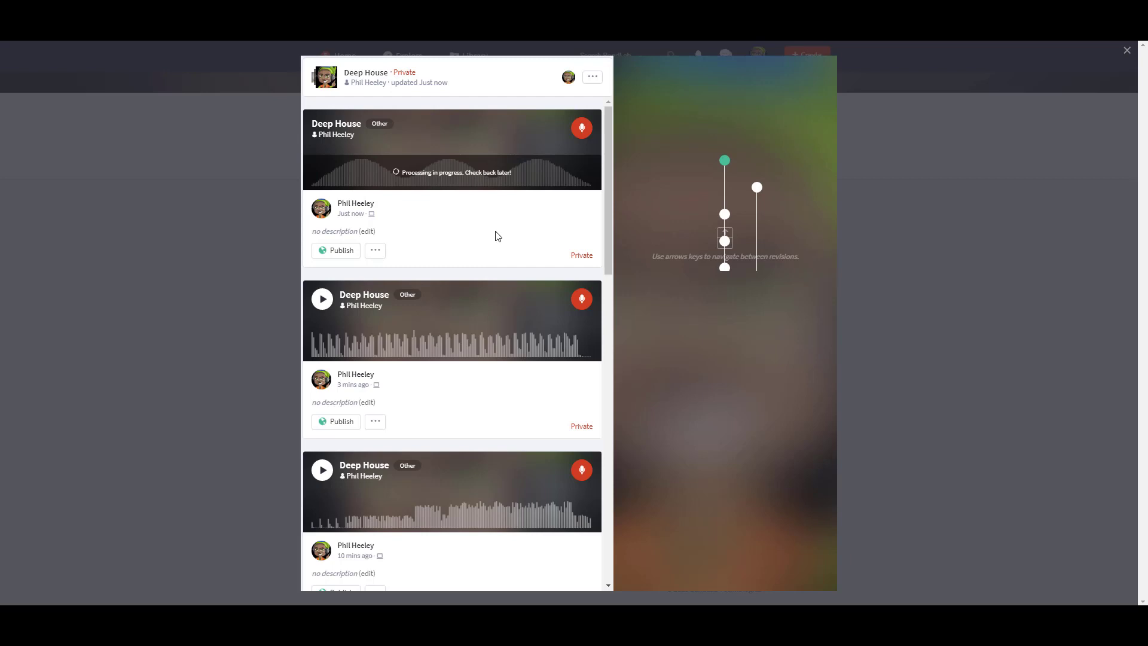
pyautogui.scroll(-7, 616, 426)
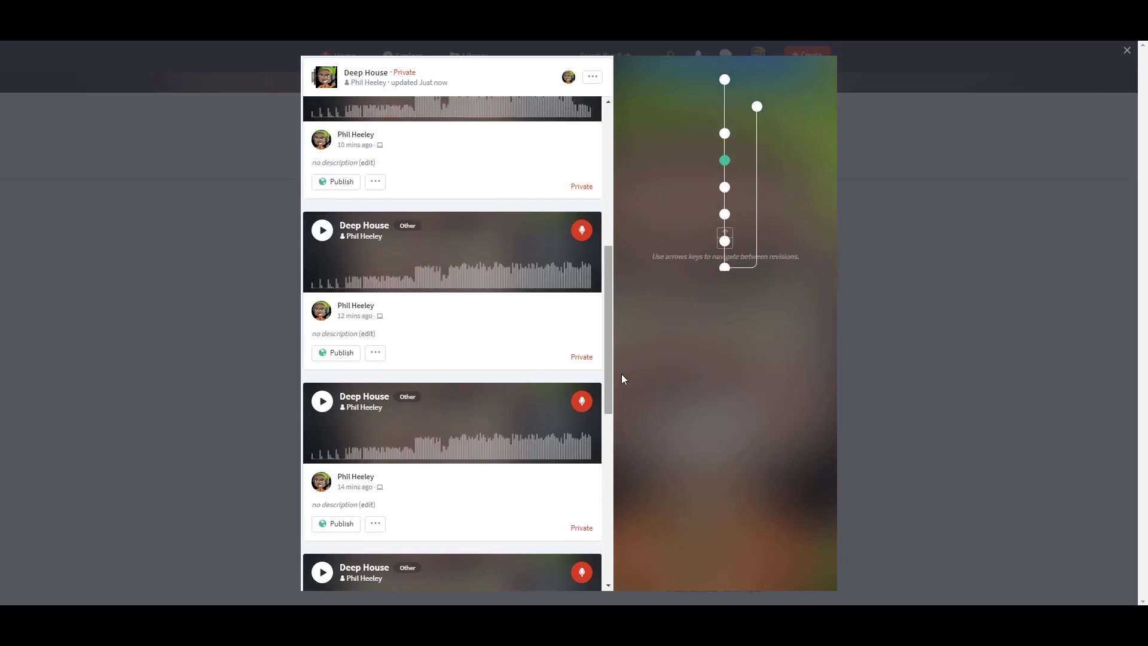
pyautogui.moveTo(725, 187)
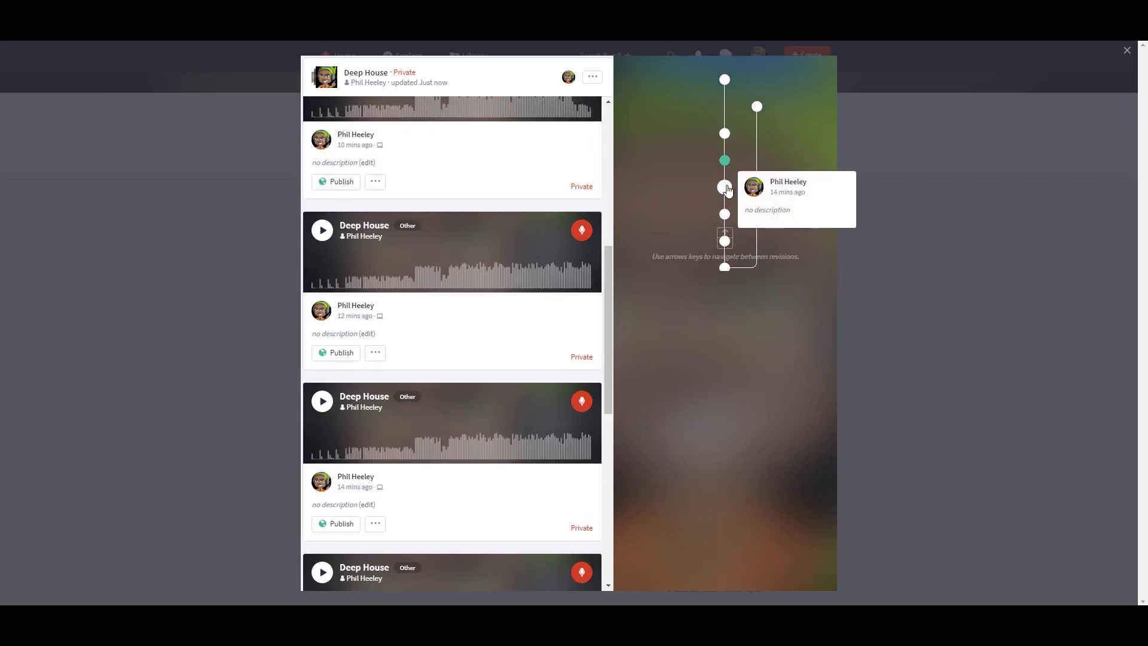